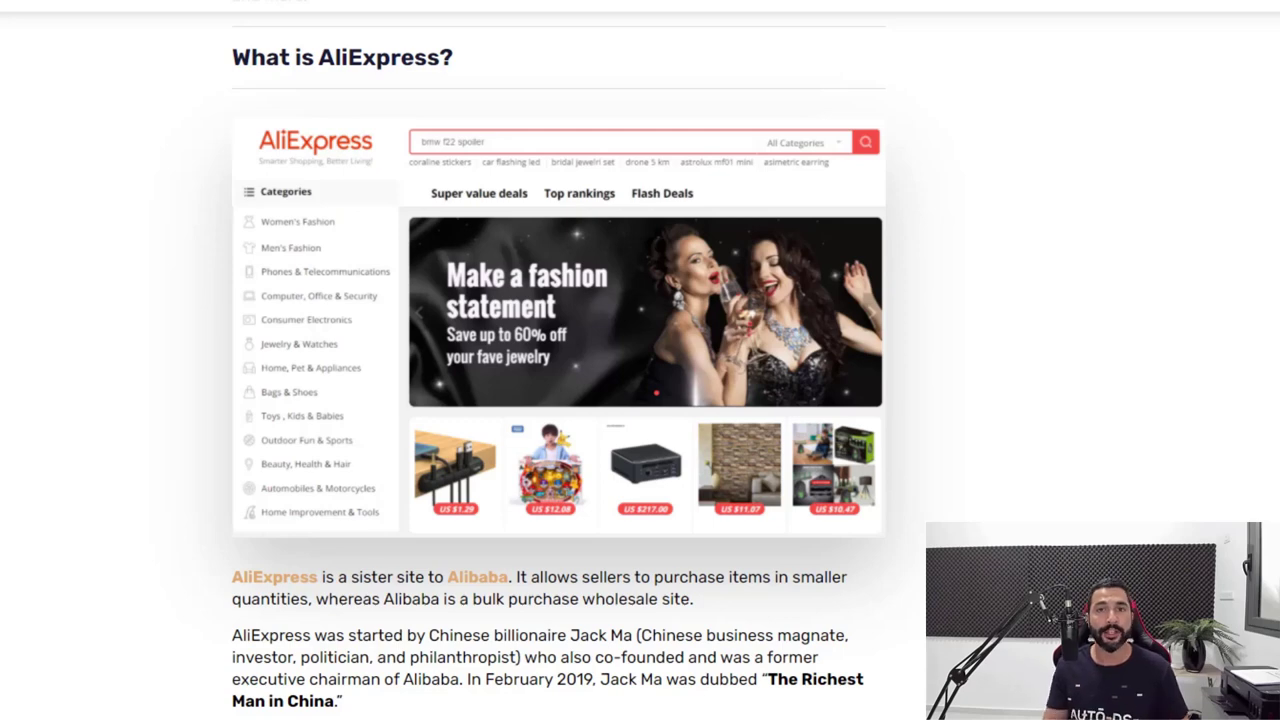
Scroll past the AliExpress paragraphs to the gavel image and the legality answer "Definitely!".
scroll(1210, 165, "down", 5)
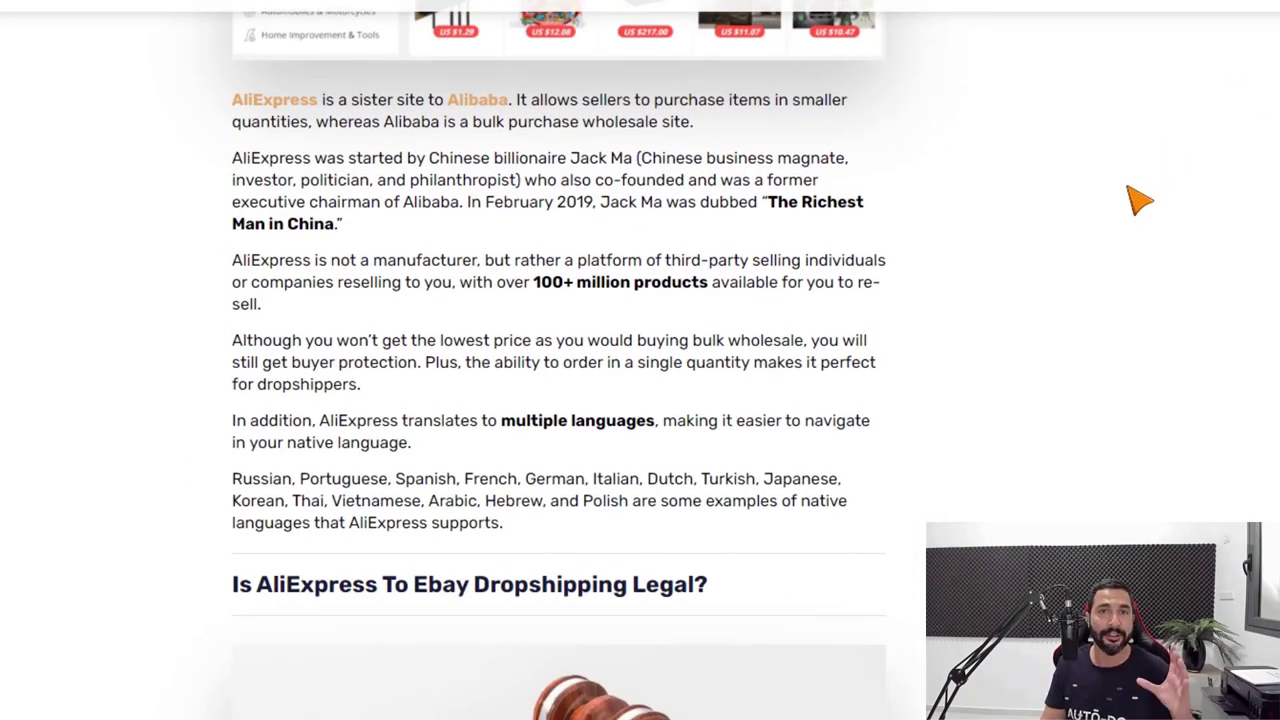
scroll(1130, 190, "down", 2)
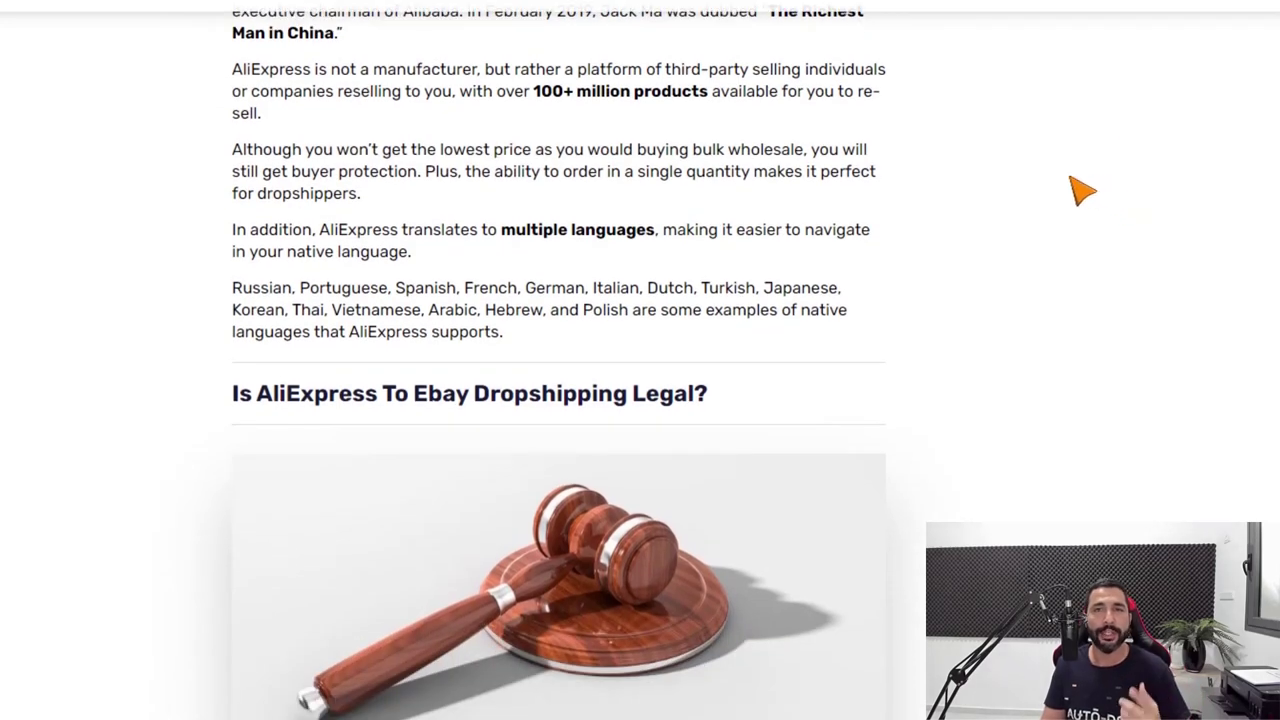
scroll(1082, 190, "down", 2)
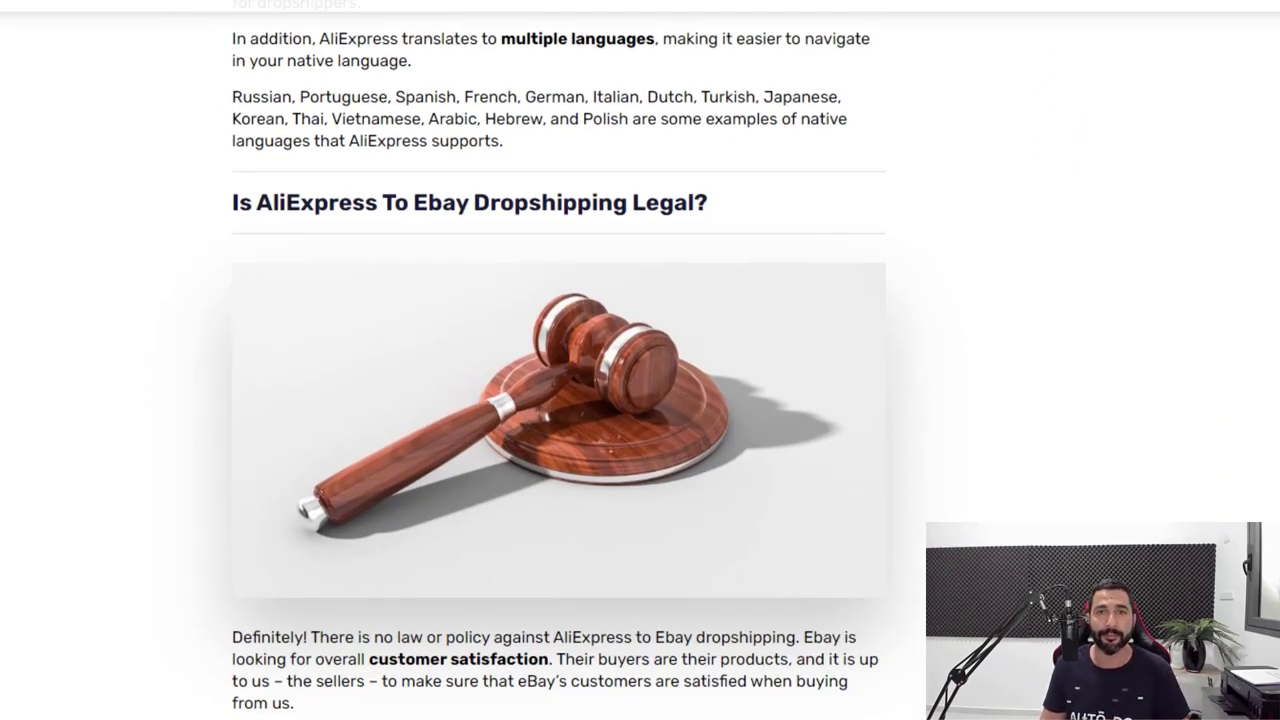
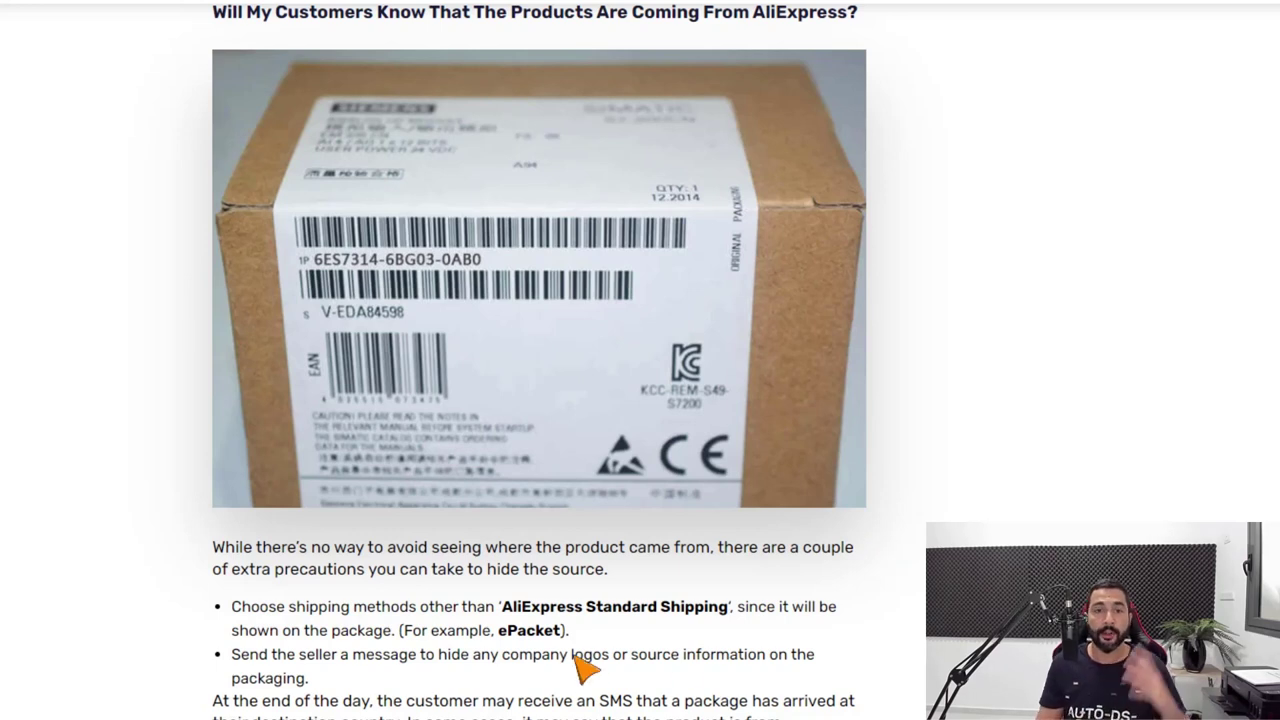
Switch from the hiding-the-source blog article to the AliExpress homepage tab.
scroll(557, 651, "up", 1)
scroll(566, 560, "down", 1)
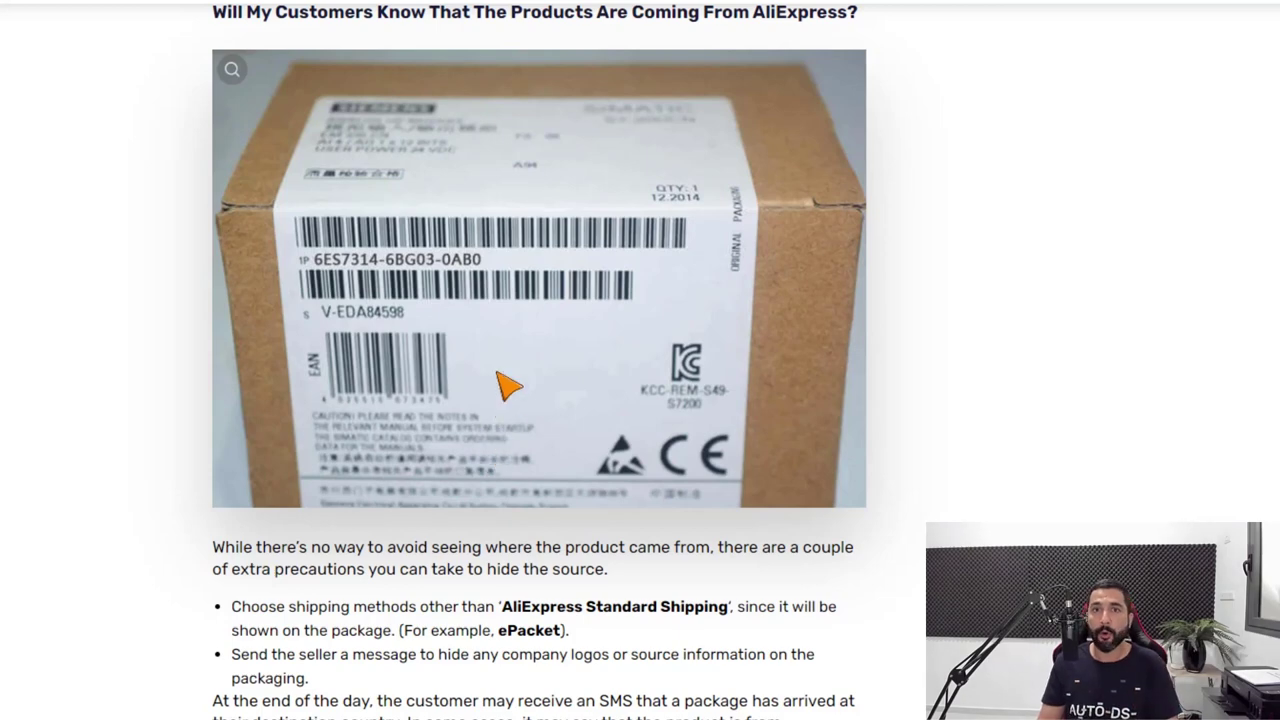
mouse_move(330, 97)
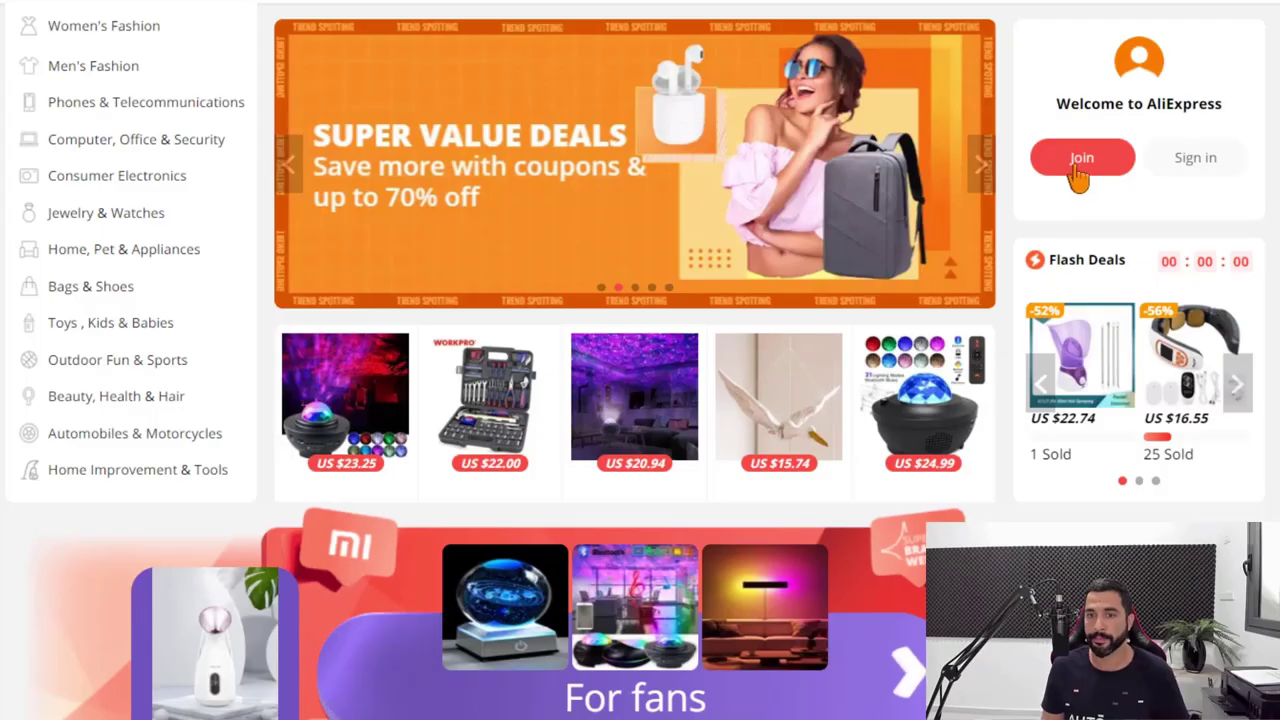
Dismiss the registration form and sign in to AliExpress with the saved email and password.
left_click(1079, 172)
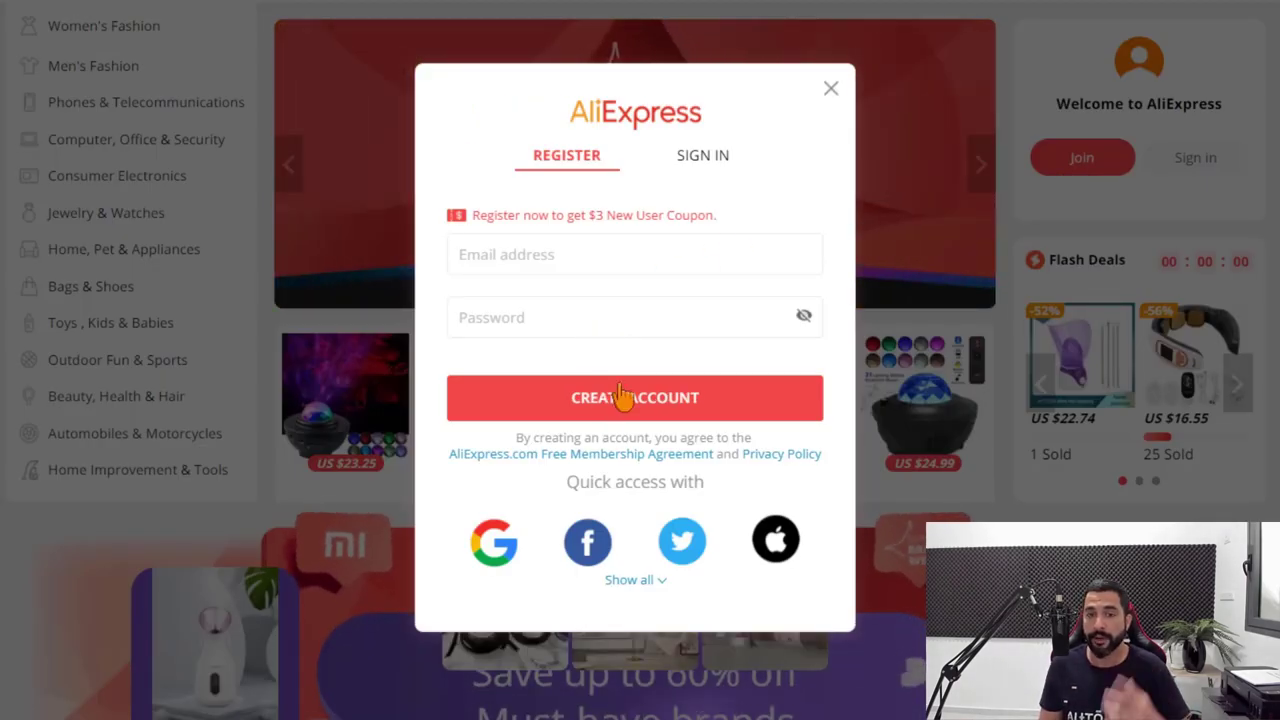
left_click(830, 90)
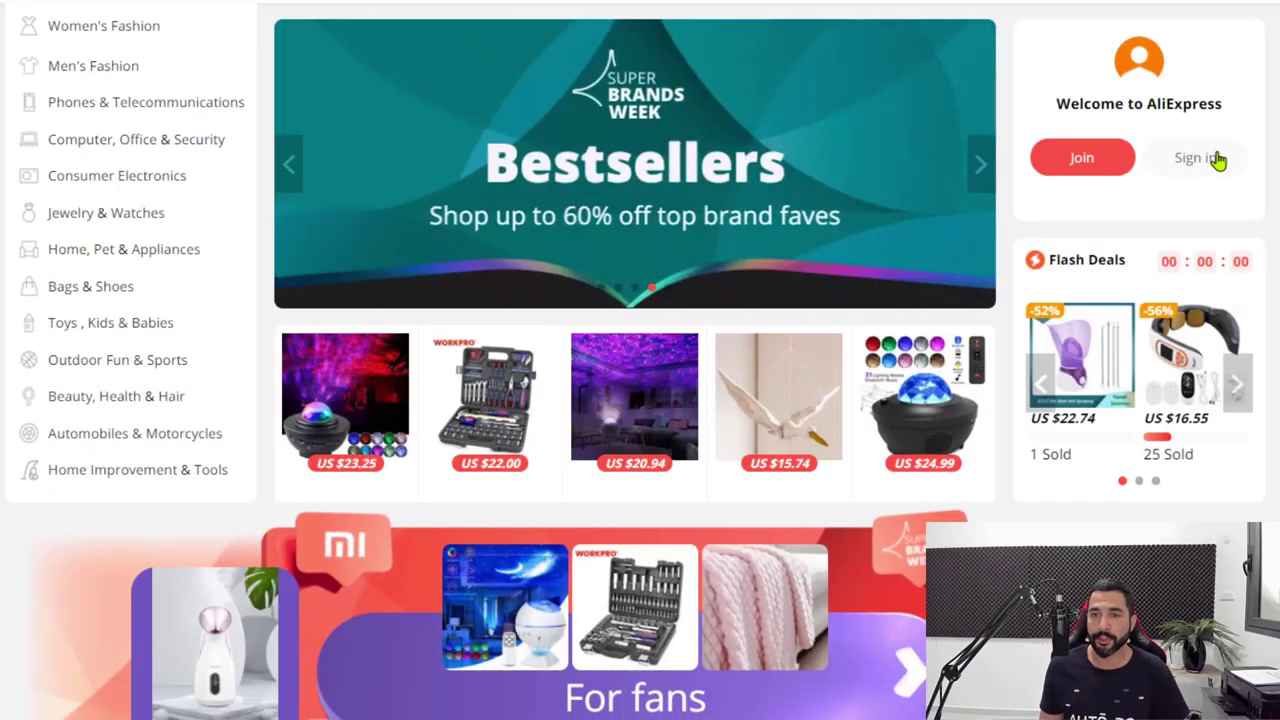
left_click(1188, 168)
left_click(657, 251)
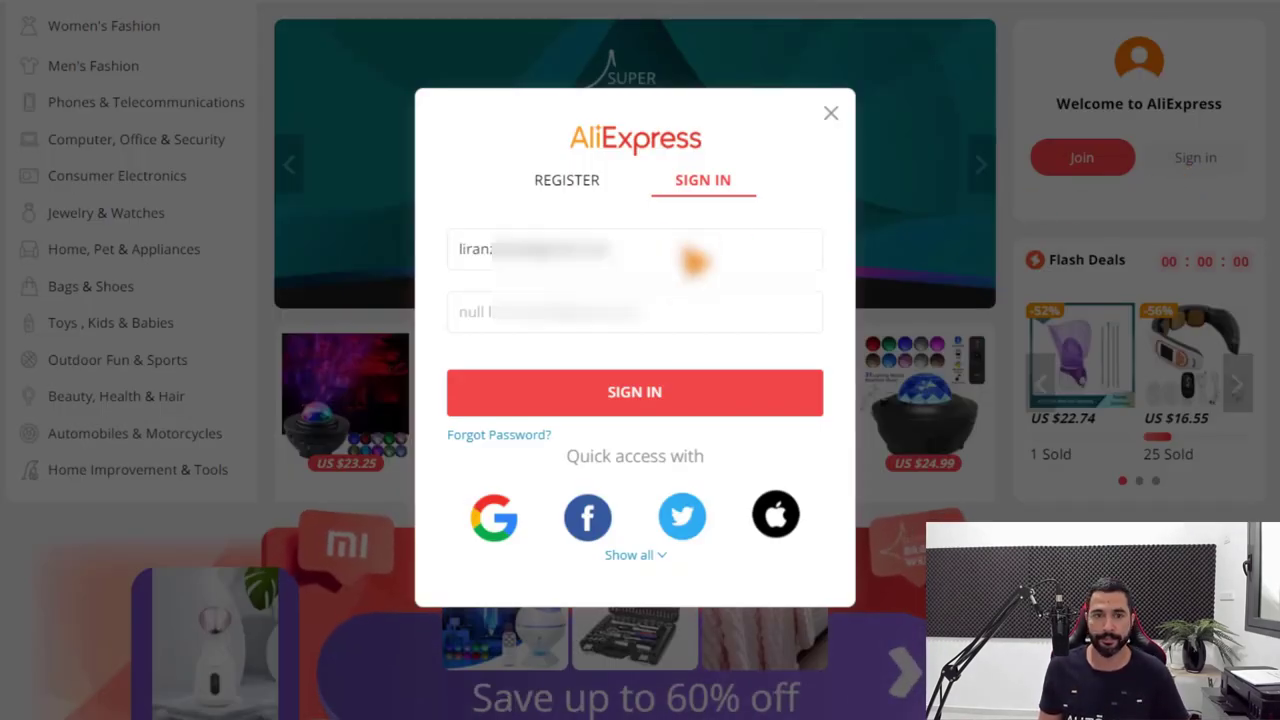
left_click(600, 312)
left_click(600, 362)
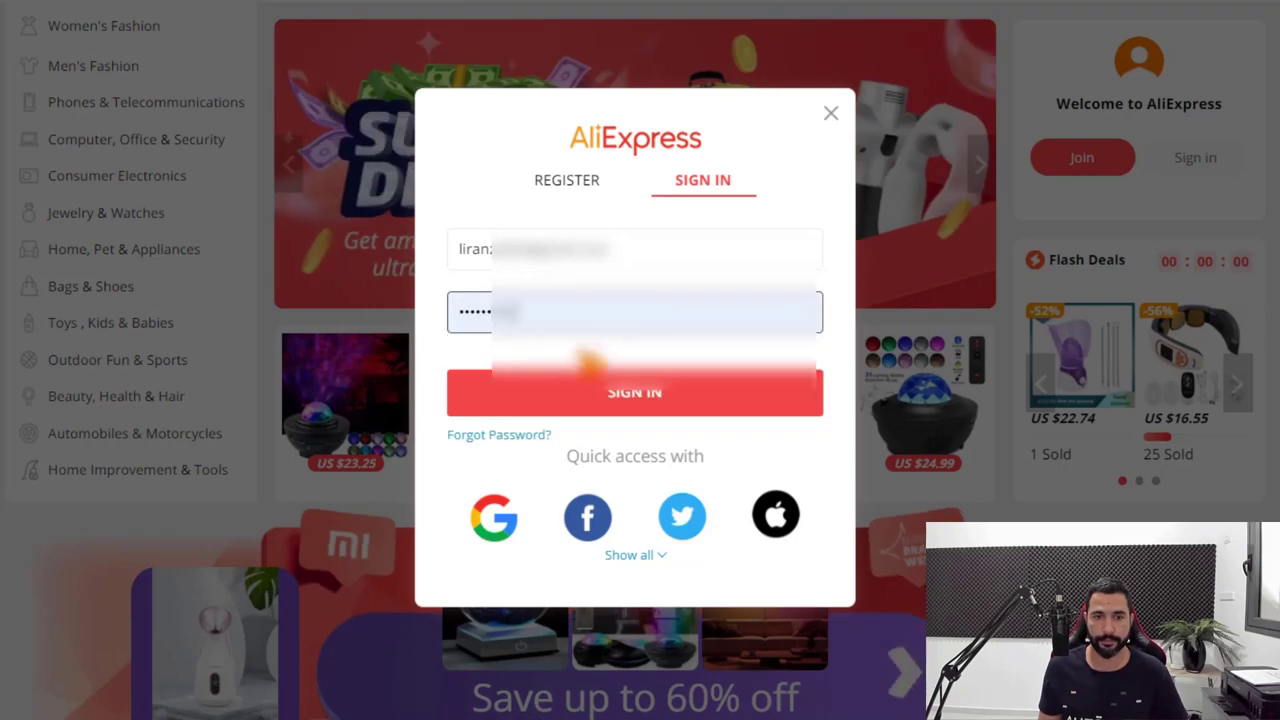
left_click(610, 392)
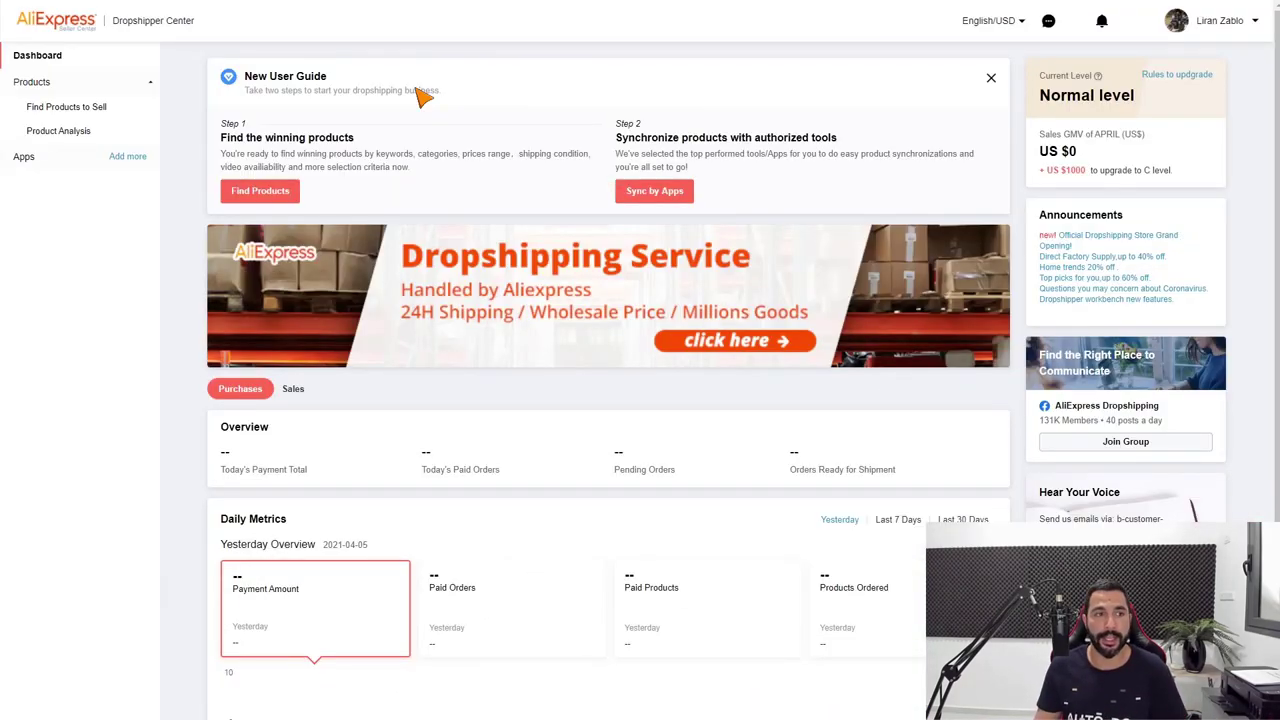
Go to Find Products to Sell under Products to show the Hot Selling list.
left_click(96, 113)
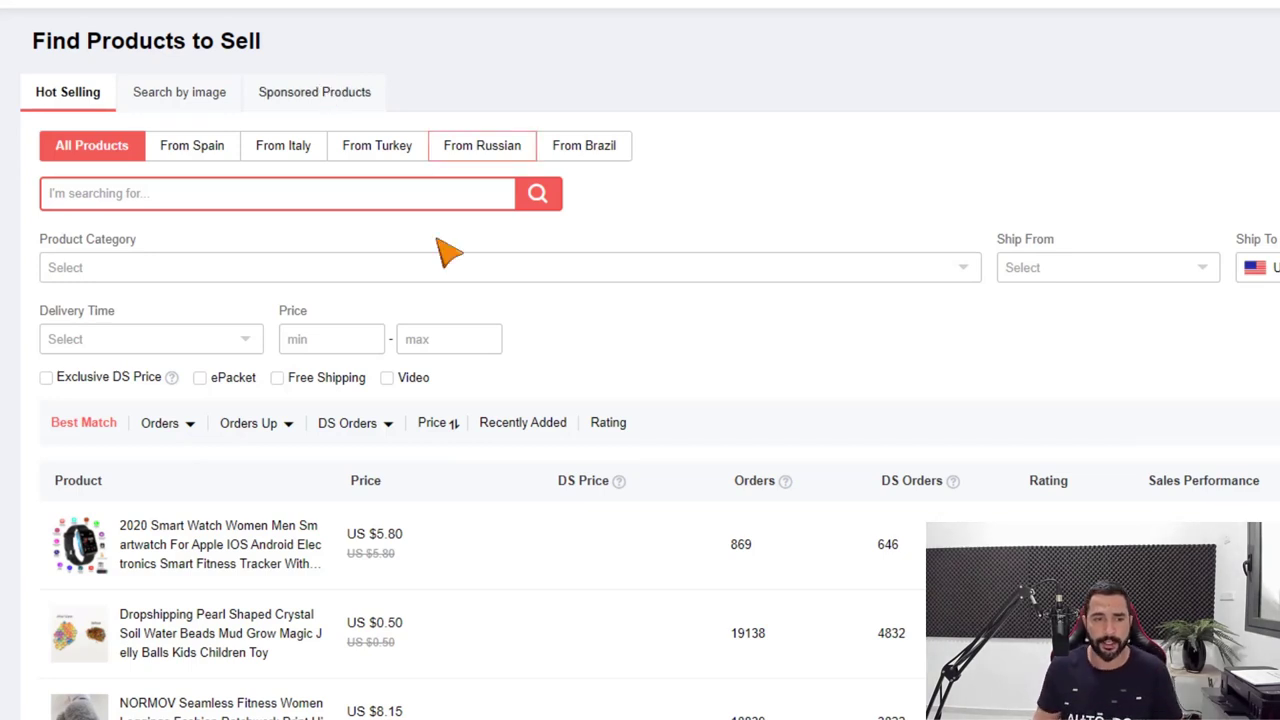
scroll(380, 286, "down", 3)
scroll(175, 408, "up", 1)
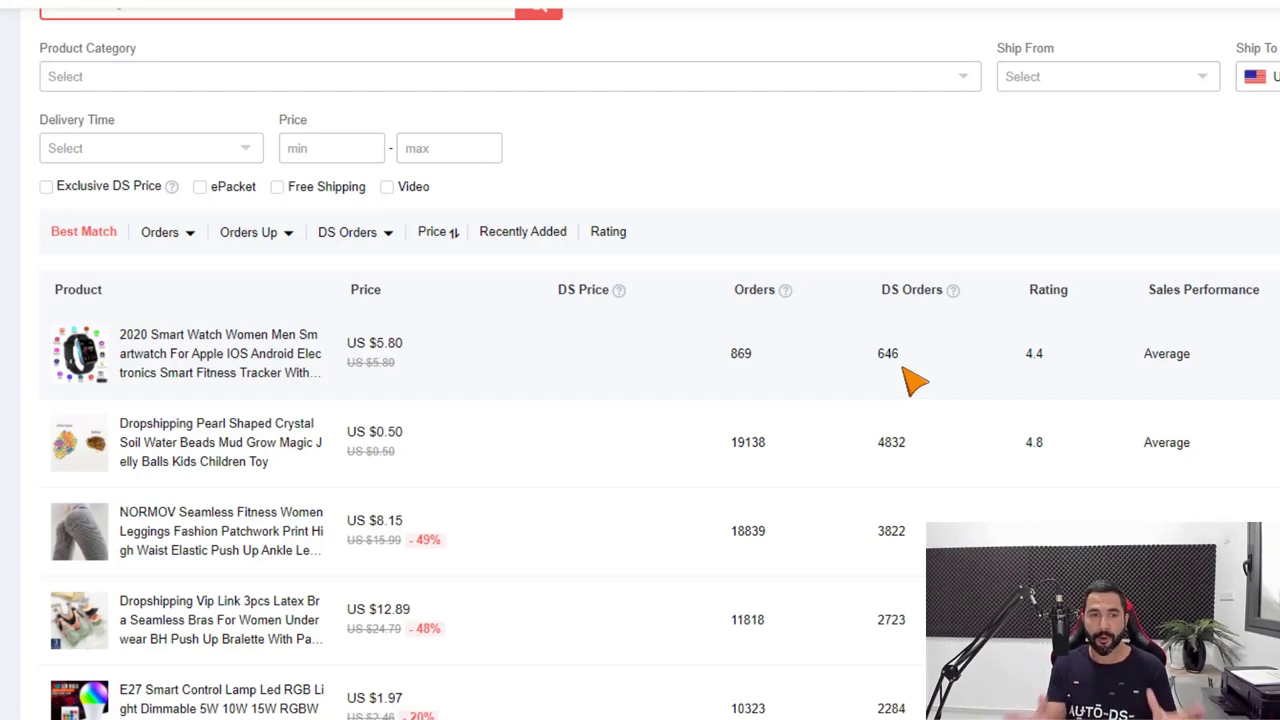
scroll(903, 368, "down", 1)
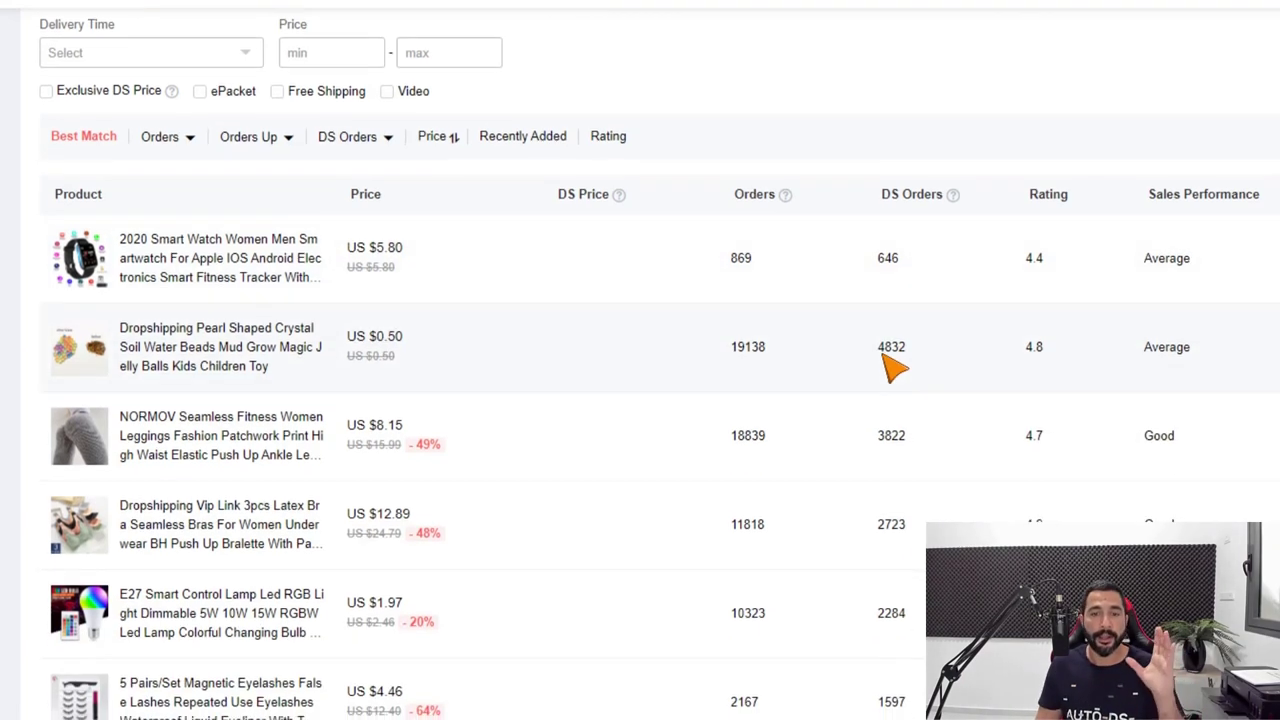
scroll(888, 345, "down", 1)
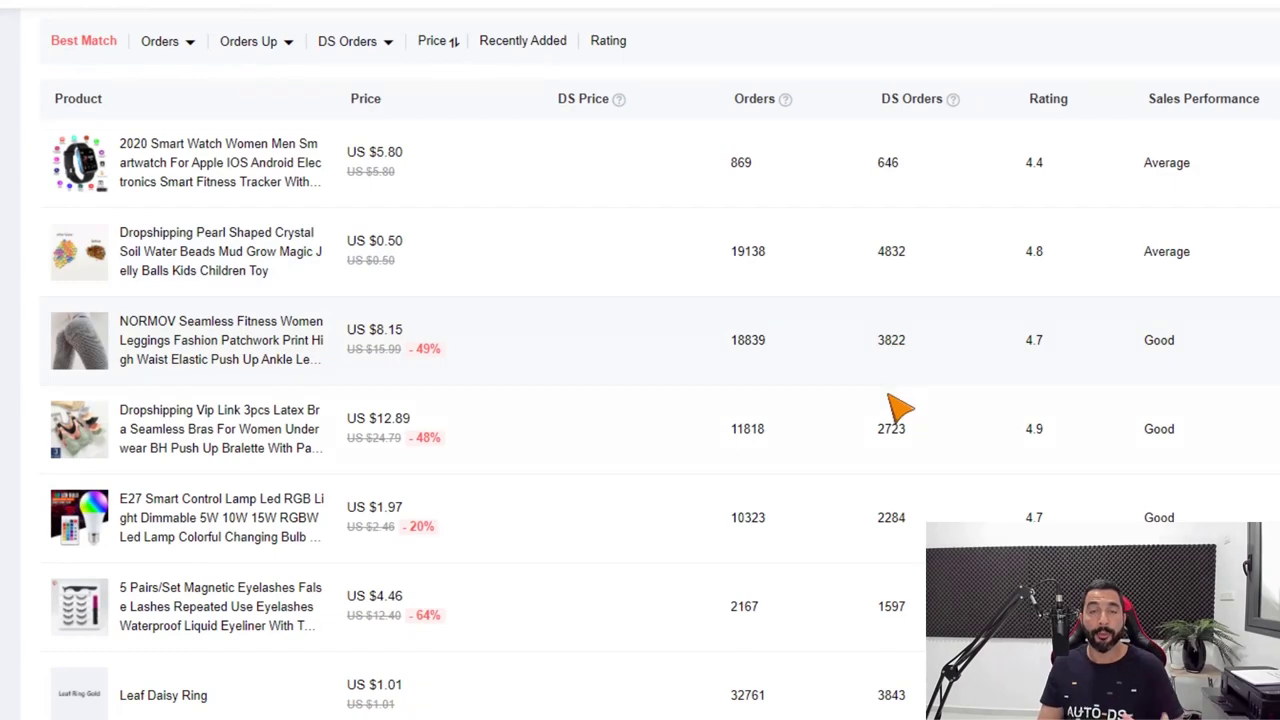
scroll(897, 405, "up", 1)
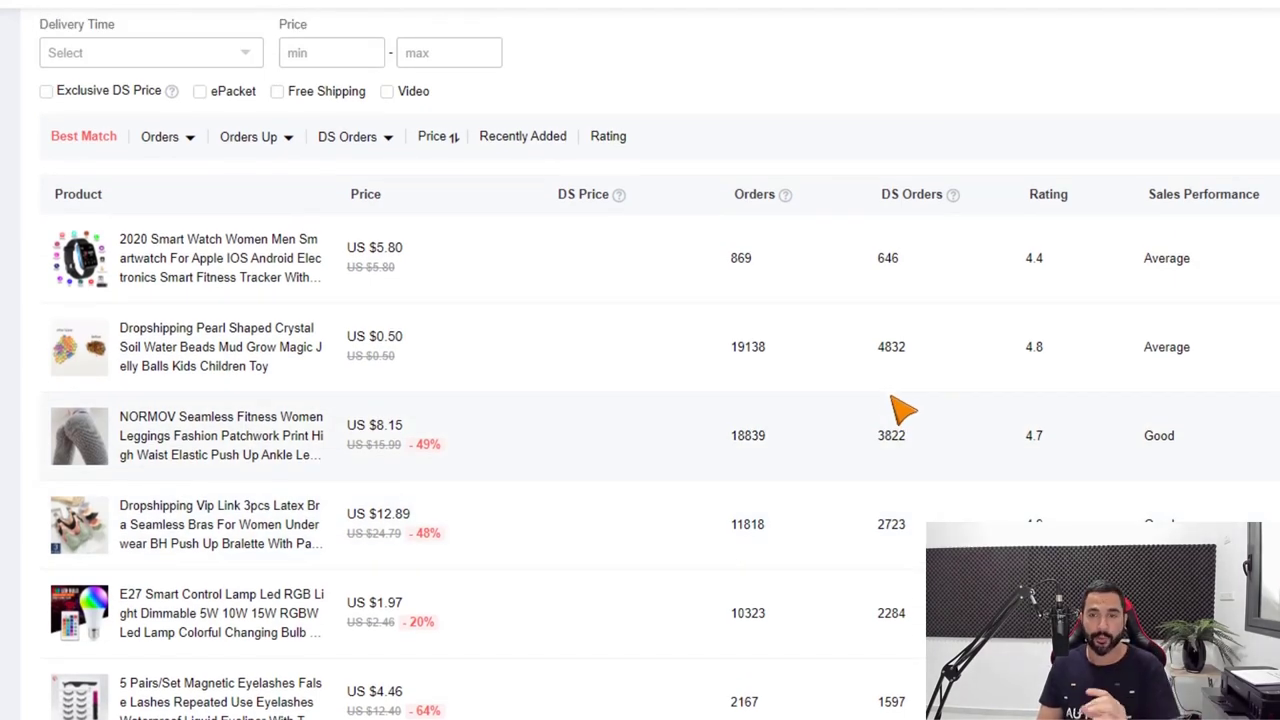
scroll(900, 410, "up", 1)
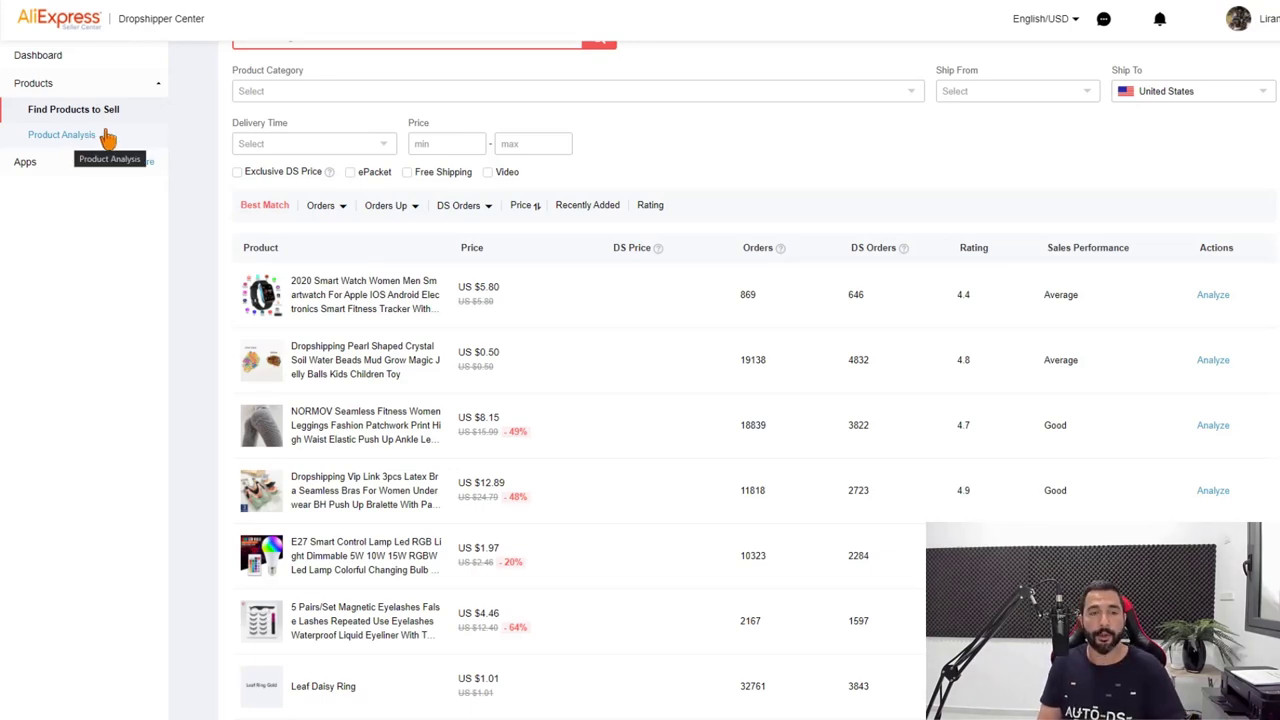
left_click(1212, 295)
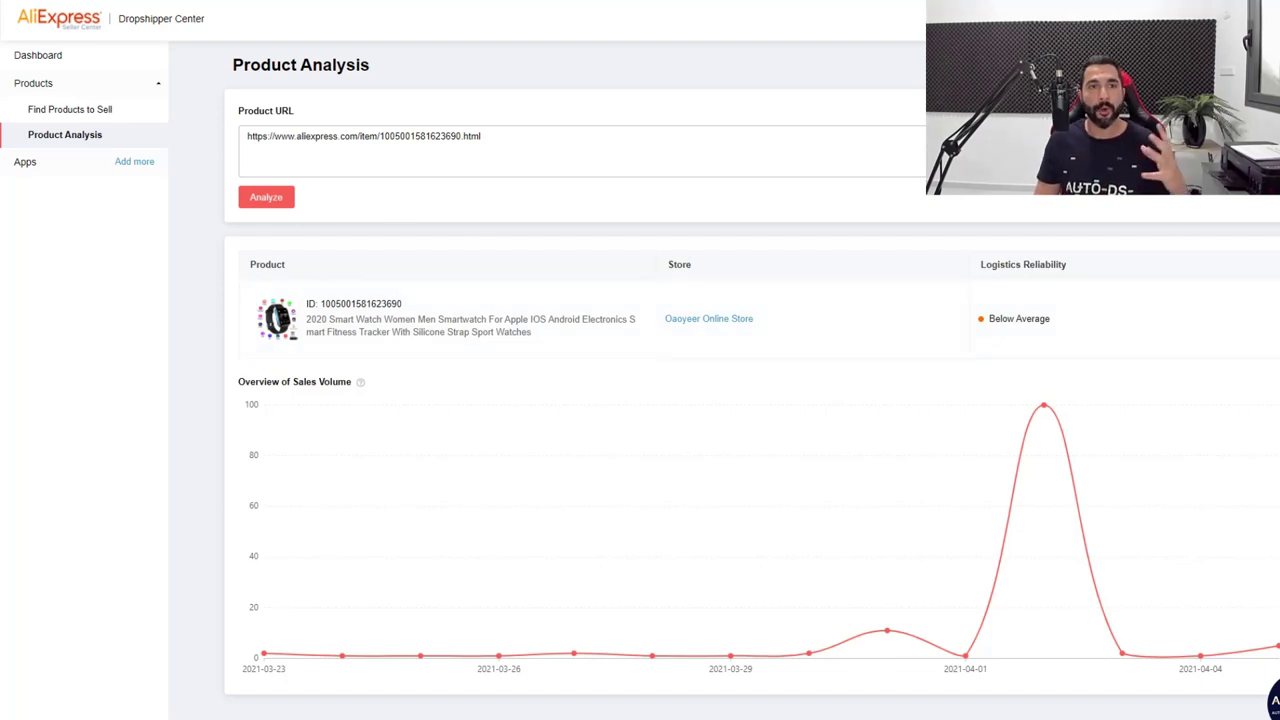
key("alt+Left")
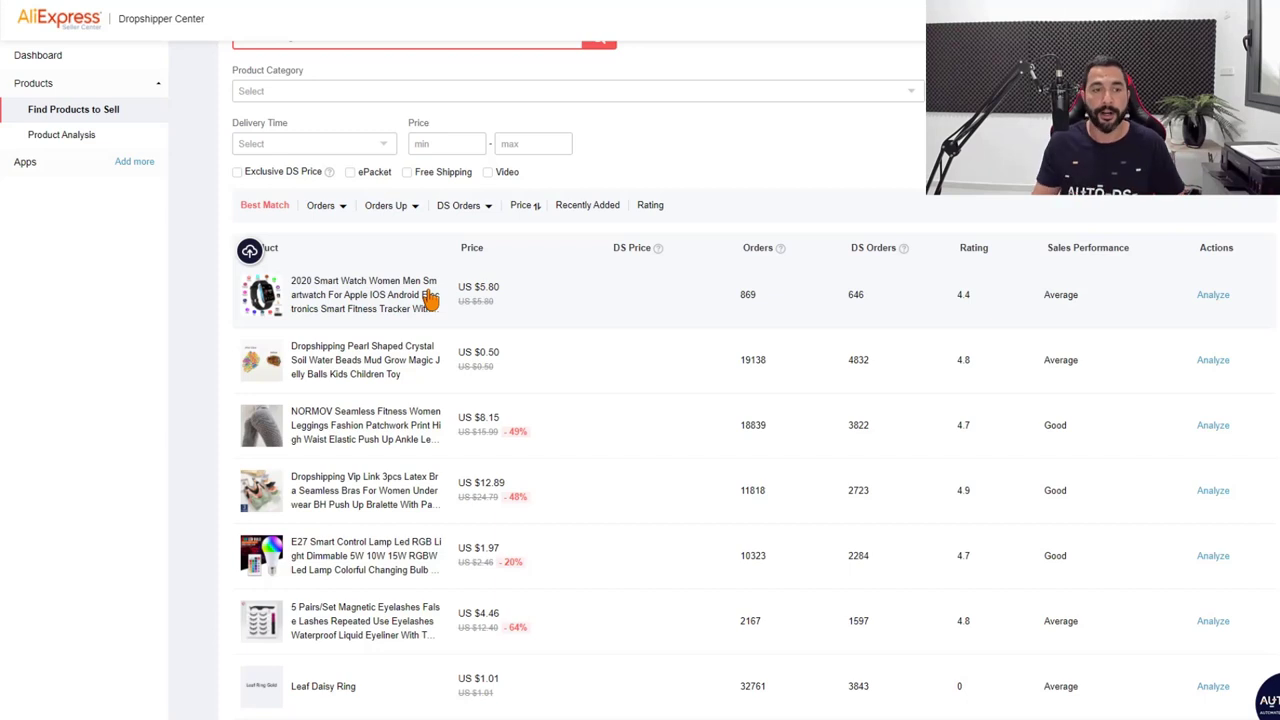
scroll(438, 320, "down", 1)
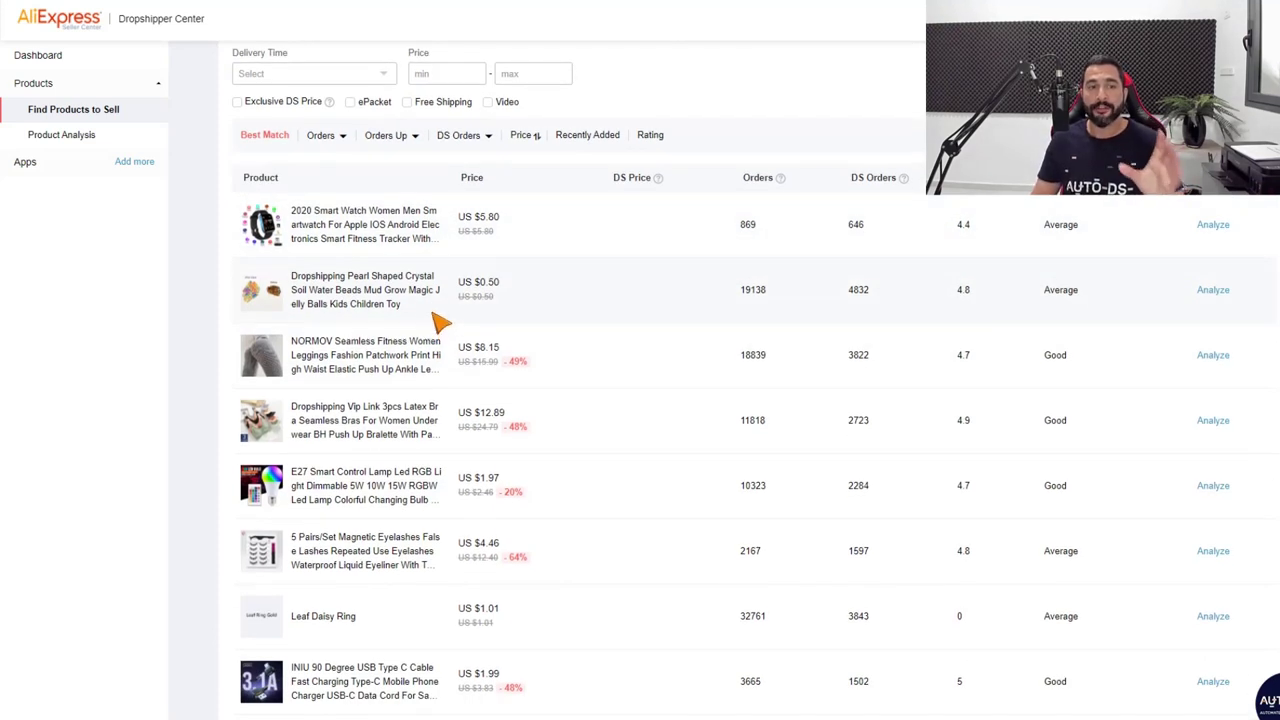
scroll(400, 262, "up", 1)
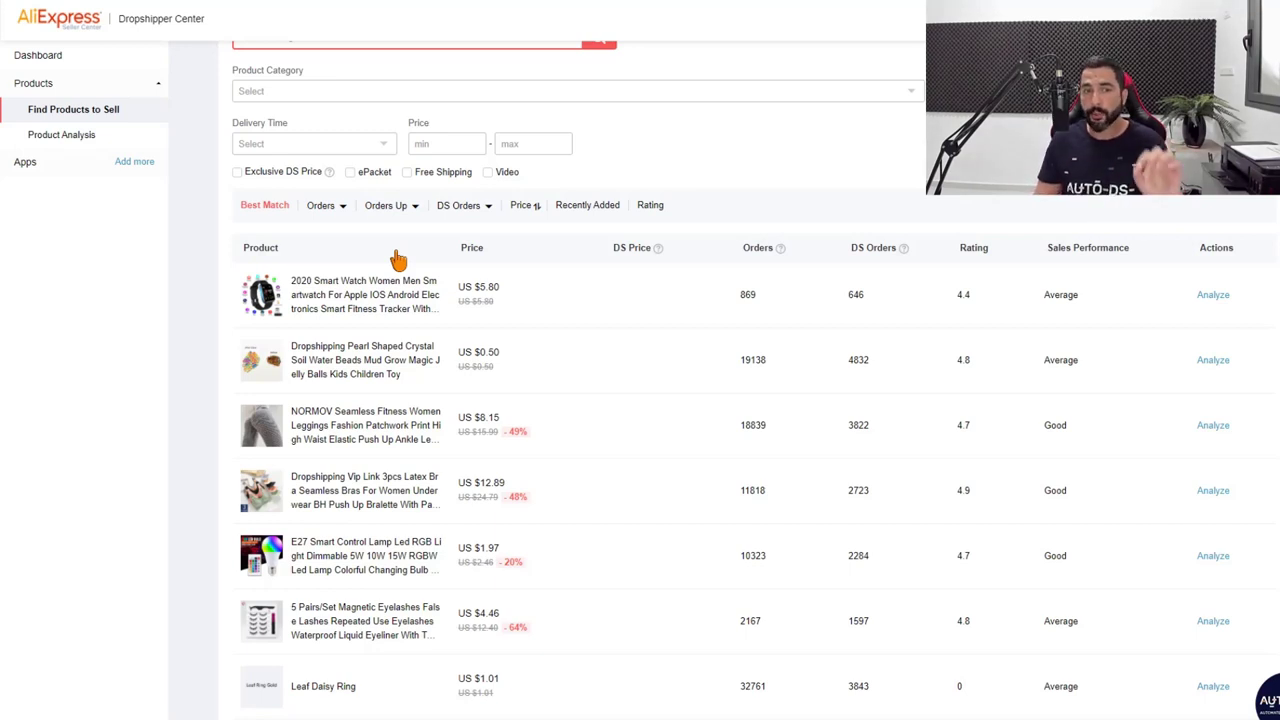
scroll(410, 300, "down", 3)
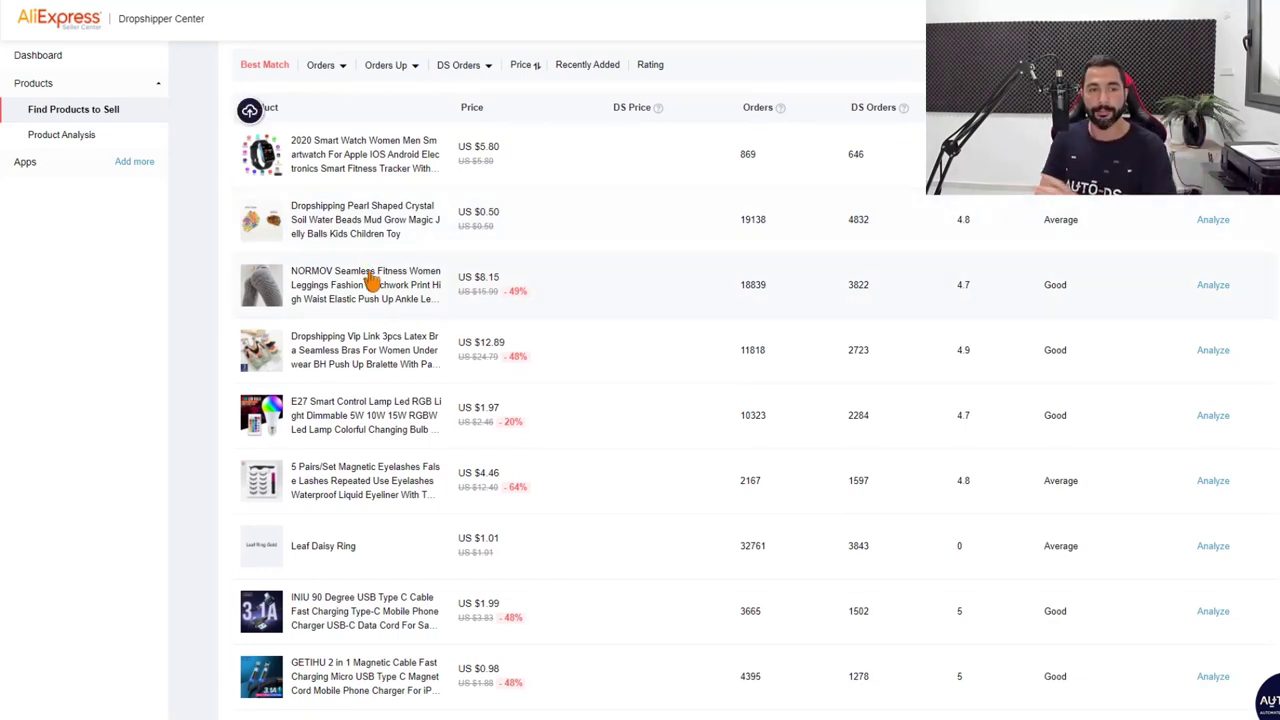
scroll(449, 263, "up", 3)
scroll(443, 263, "down", 3)
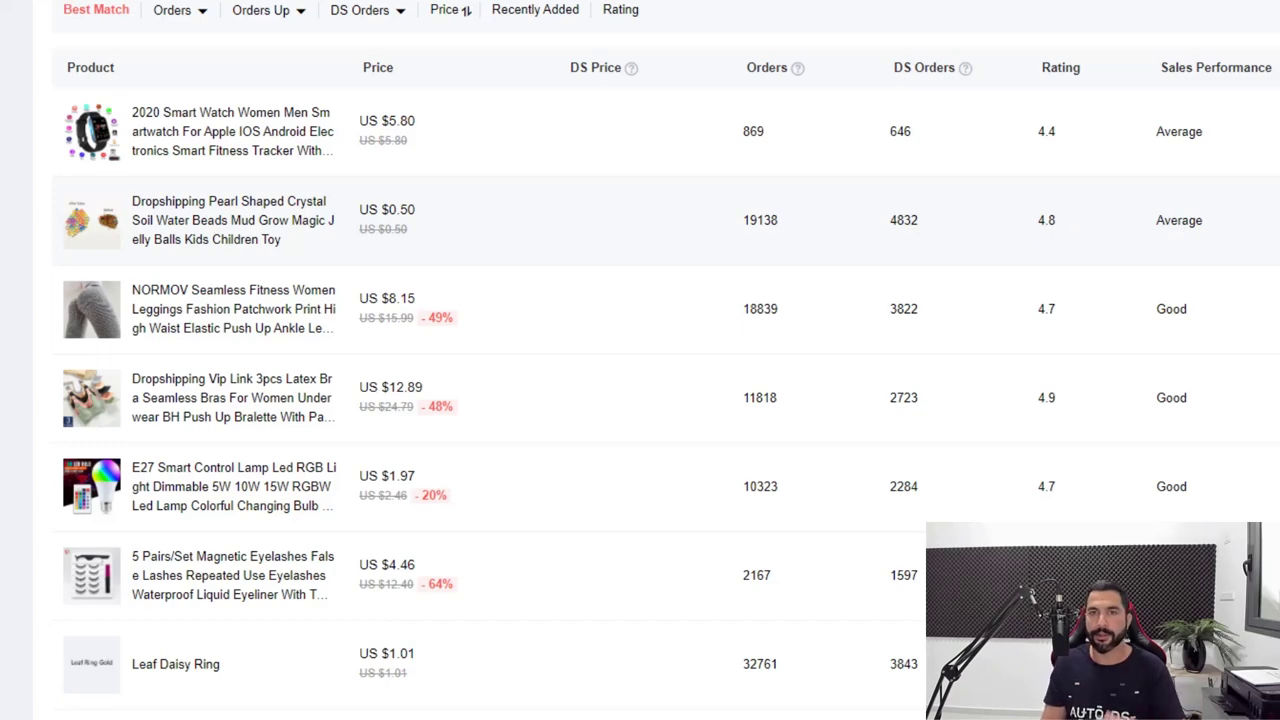
Scroll through the Best Match Hot Selling table, including the water beads with 19138 orders.
scroll(830, 225, "down", 1)
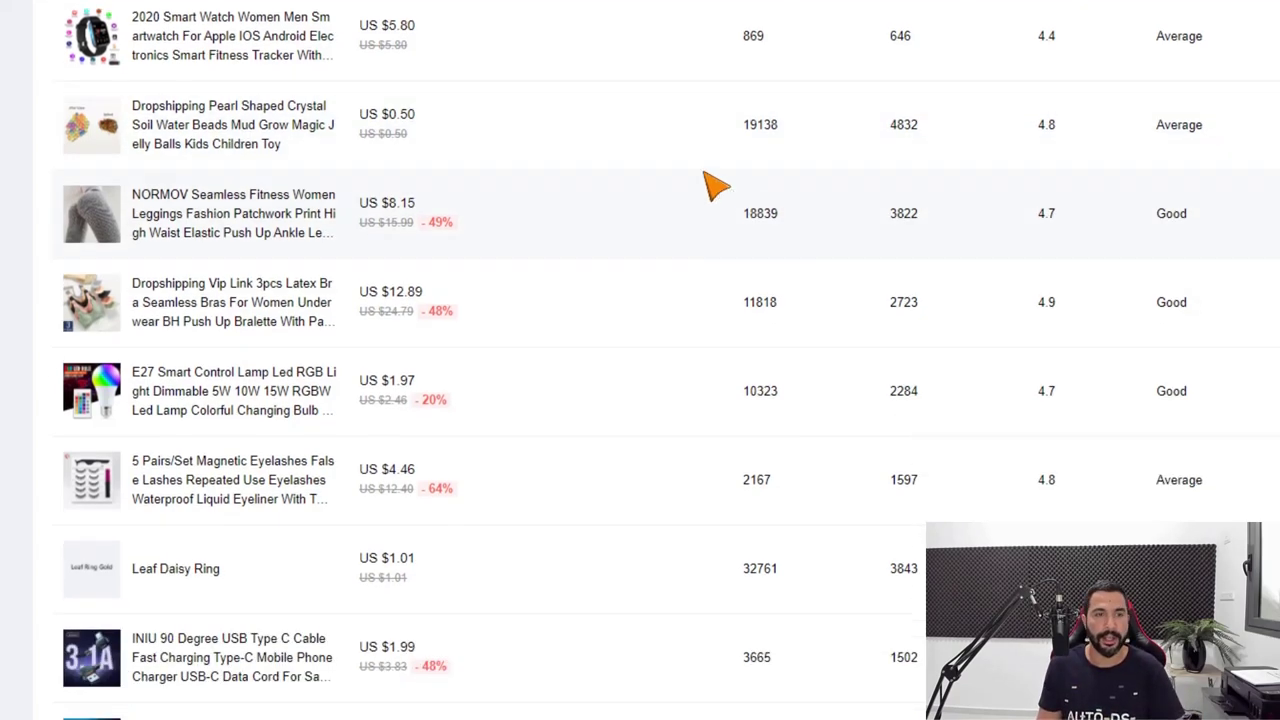
scroll(610, 200, "up", 1)
scroll(510, 229, "down", 2)
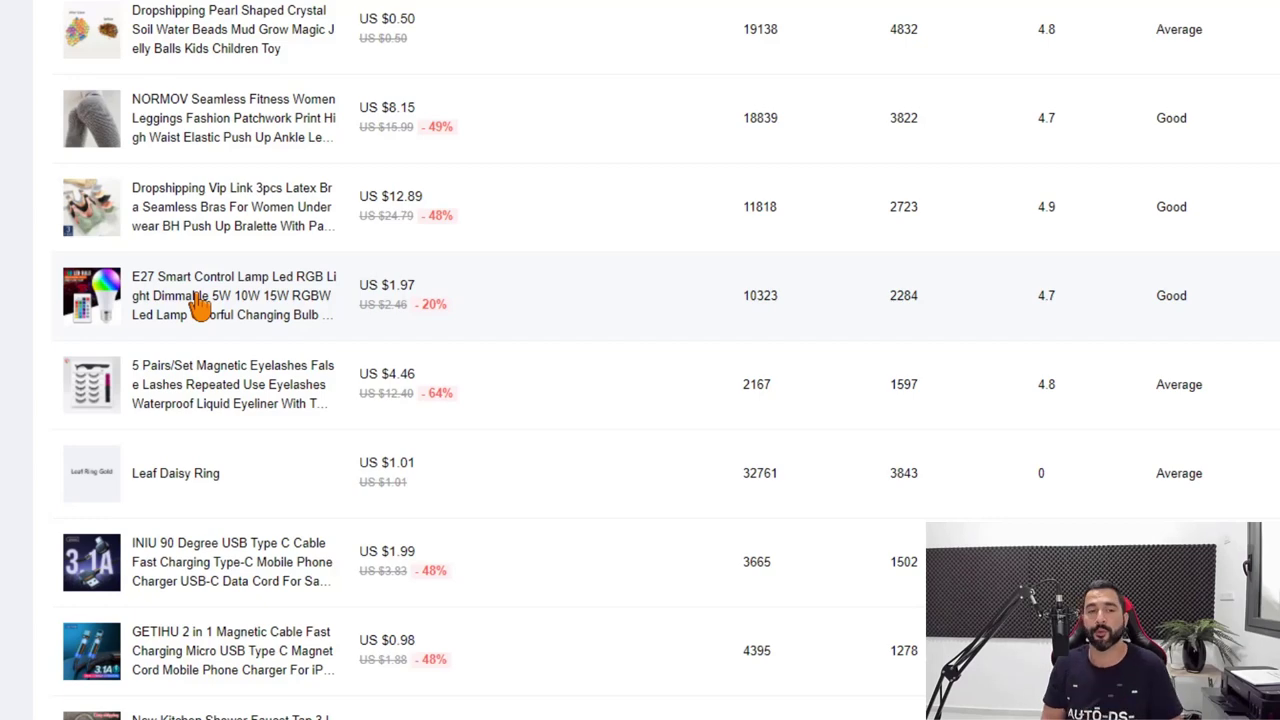
scroll(200, 305, "down", 6)
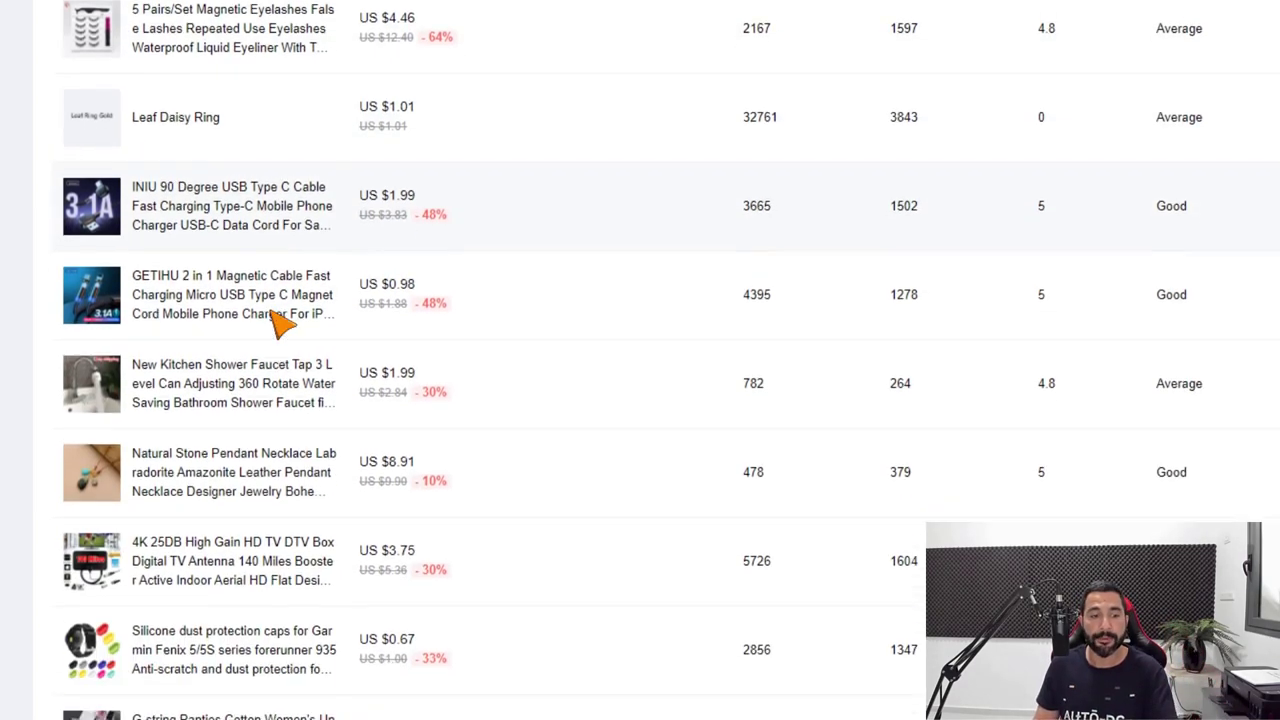
scroll(283, 400, "down", 2)
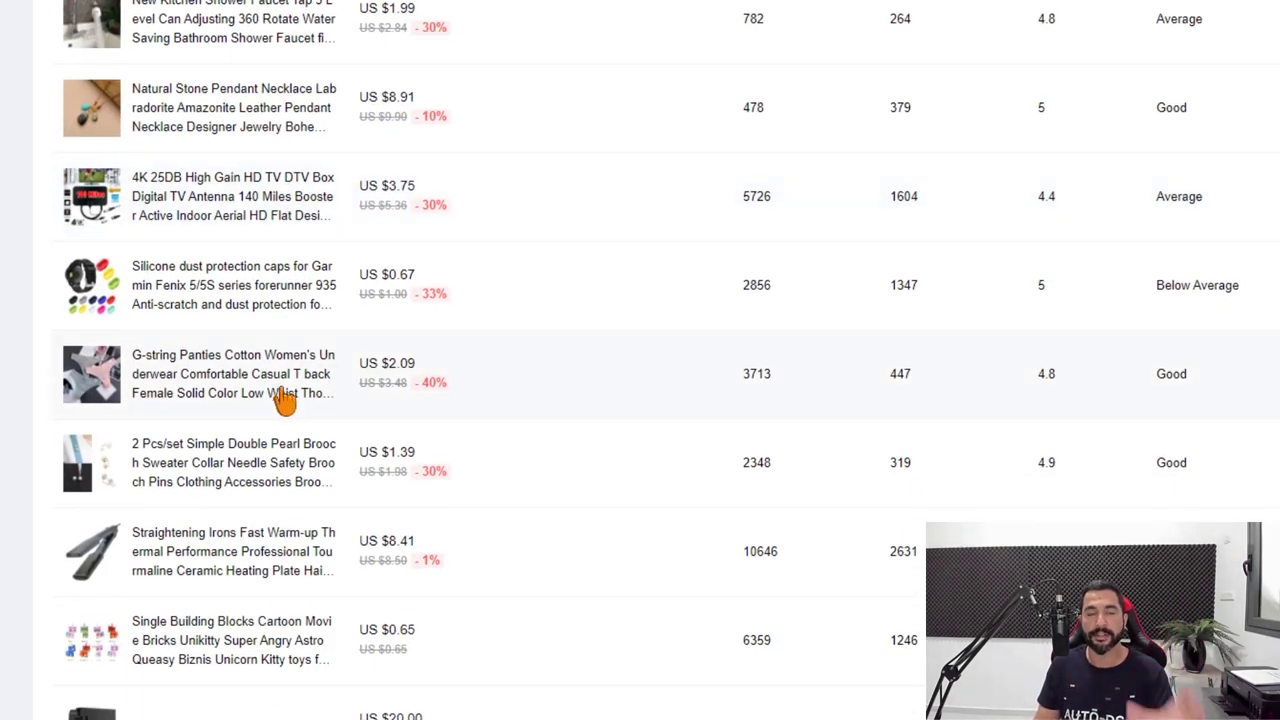
scroll(283, 400, "up", 5)
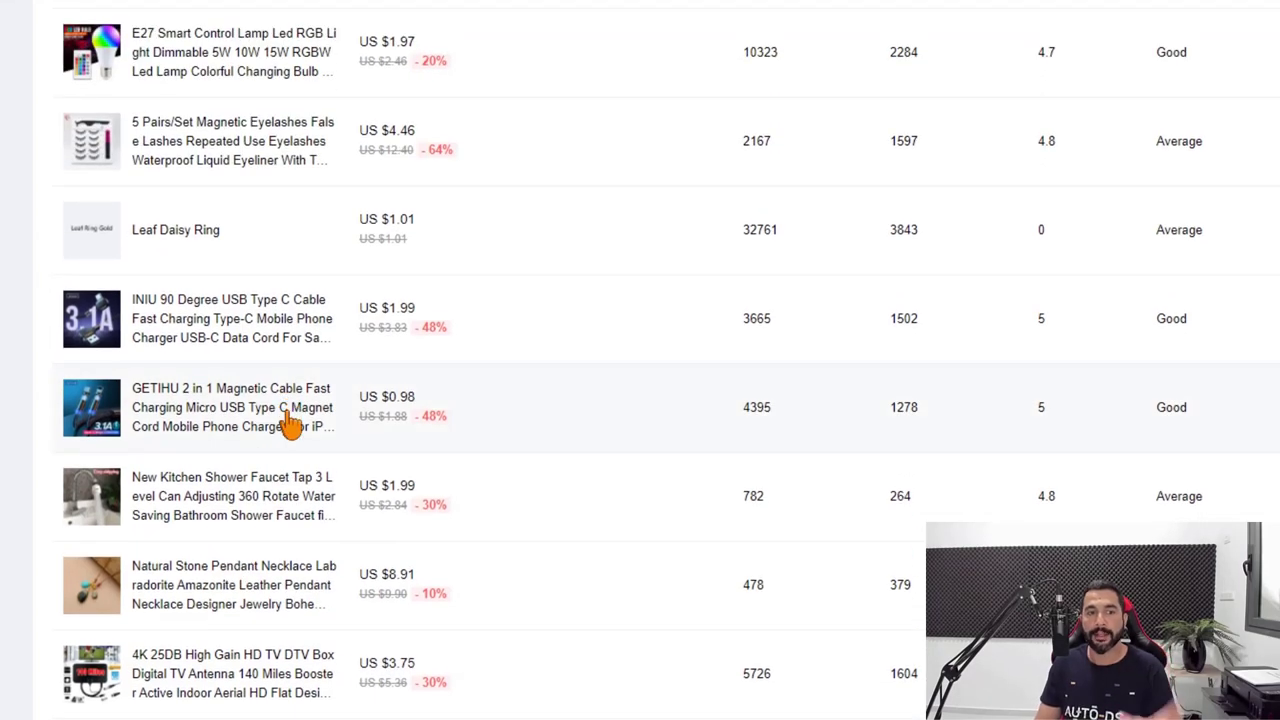
scroll(289, 425, "up", 1)
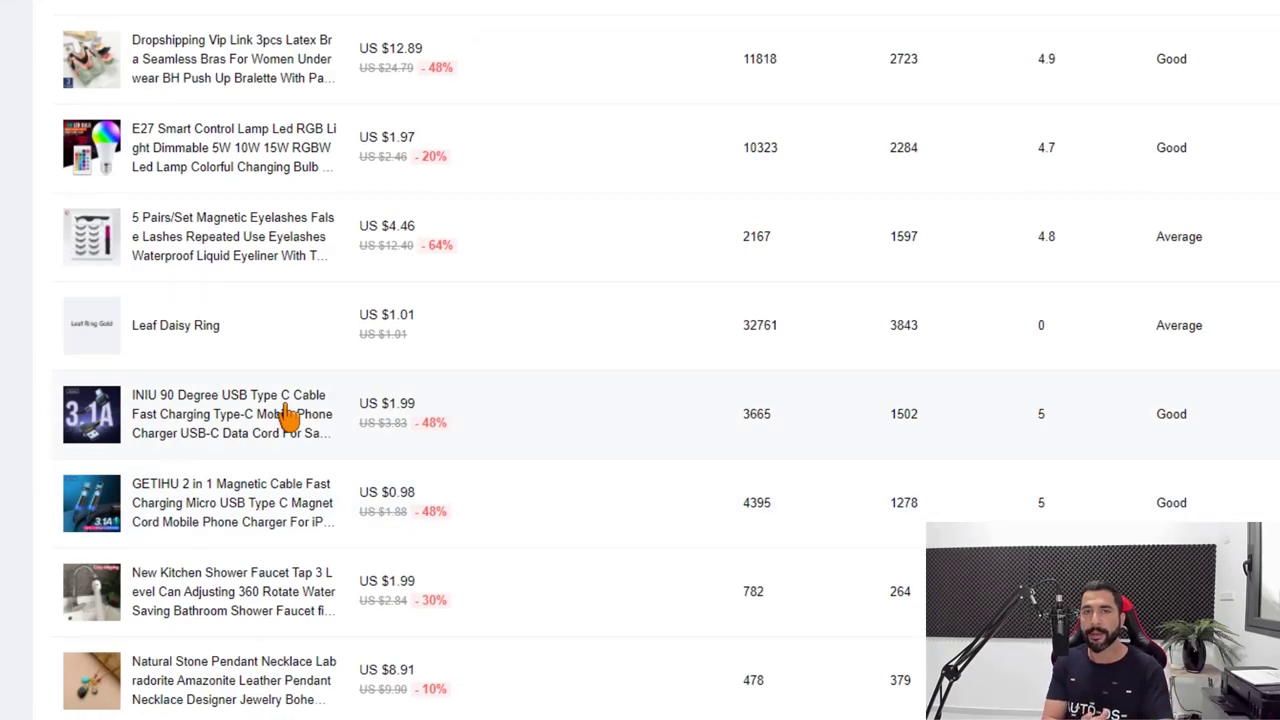
scroll(300, 415, "up", 7)
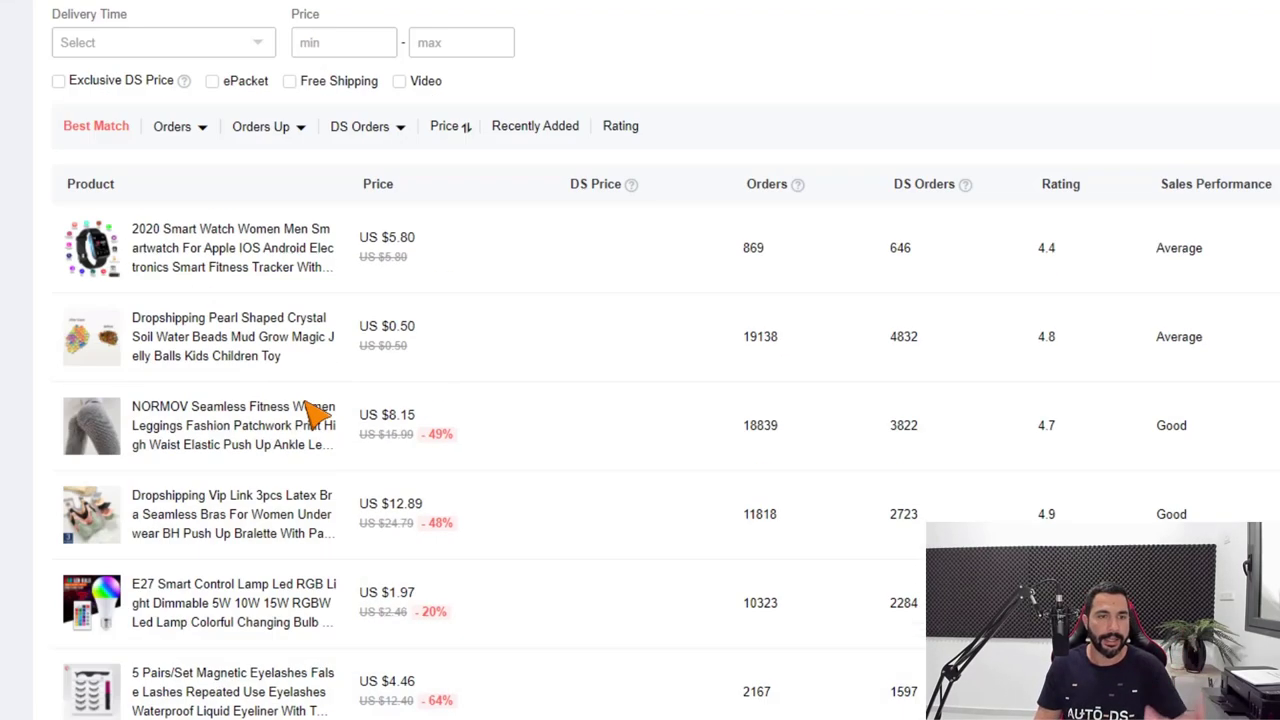
mouse_move(309, 405)
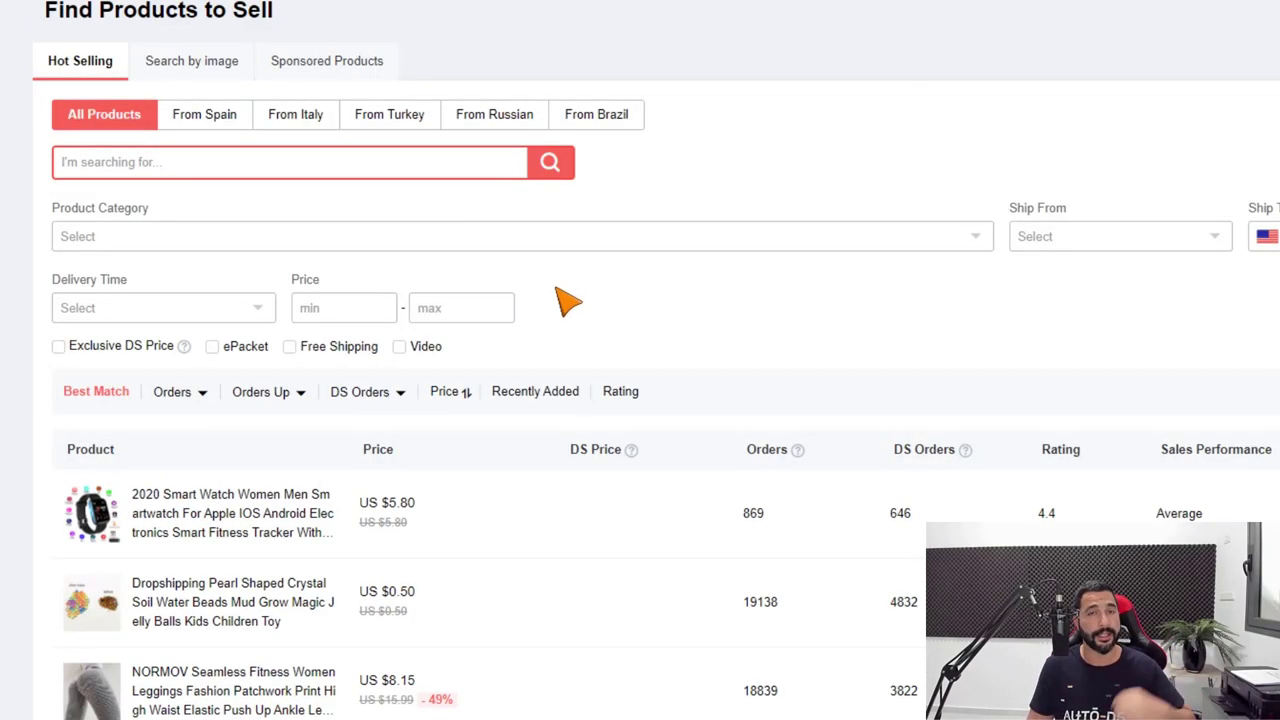
scroll(586, 270, "down", 1)
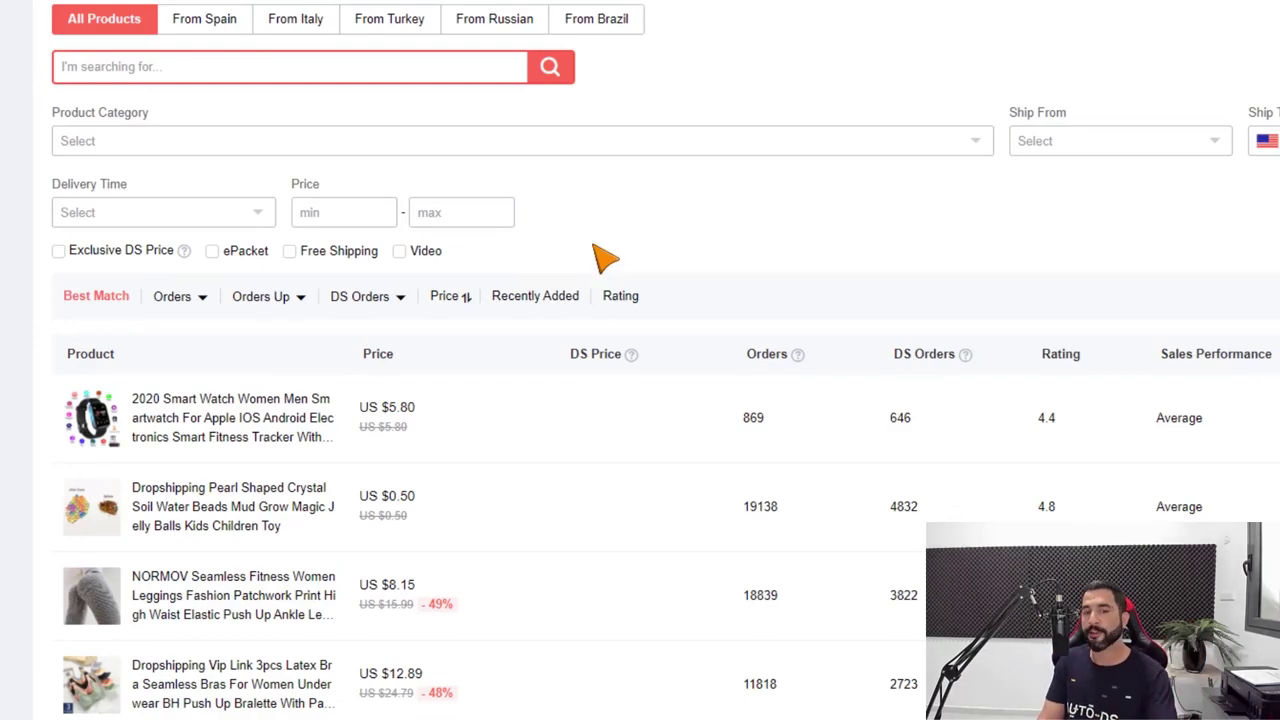
scroll(829, 320, "down", 2)
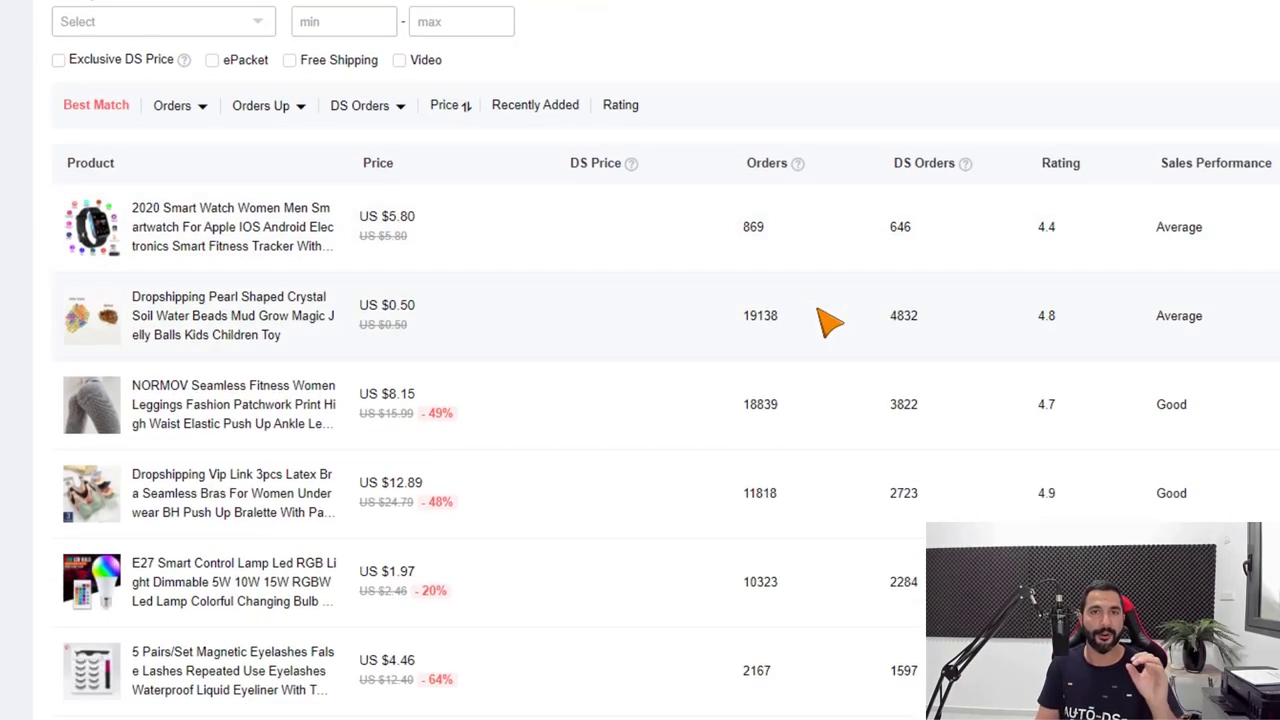
scroll(830, 320, "up", 3)
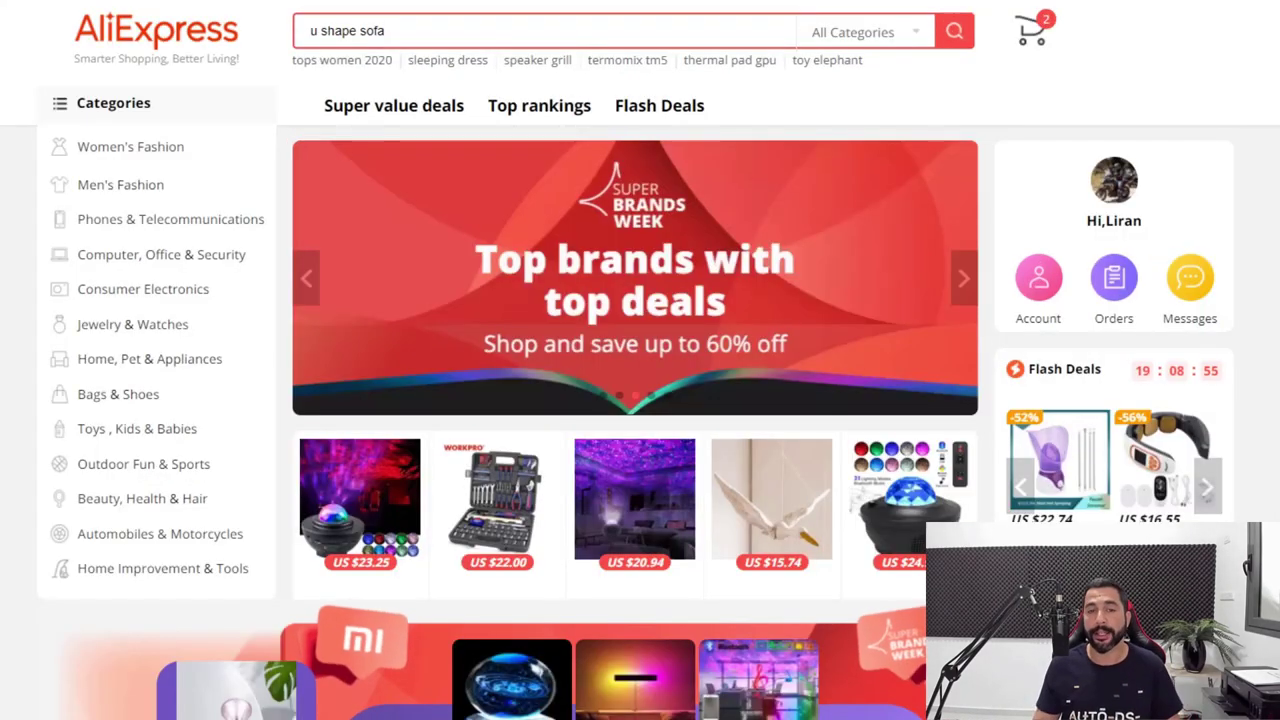
Go to the Flash Deals page from the AliExpress home page's top navigation.
left_click(652, 110)
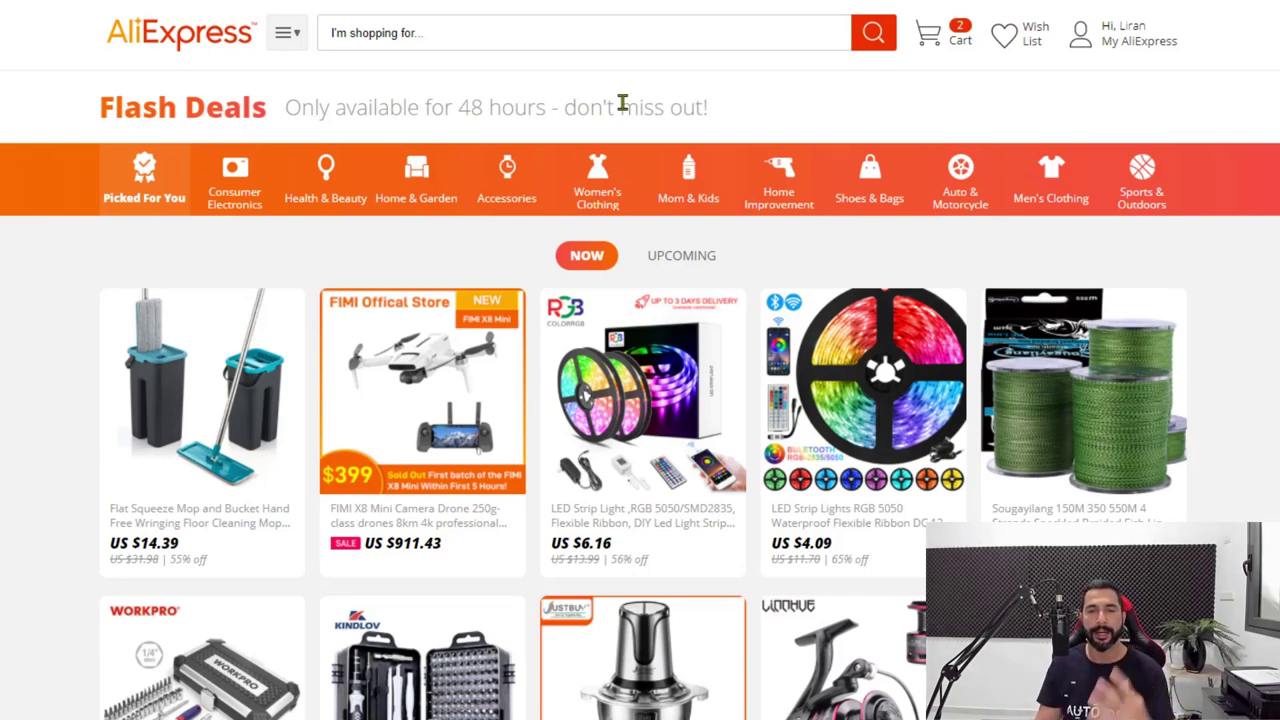
Open the US $6.16 RGB LED strip light product page from the Flash Deals list.
scroll(666, 251, "down", 2)
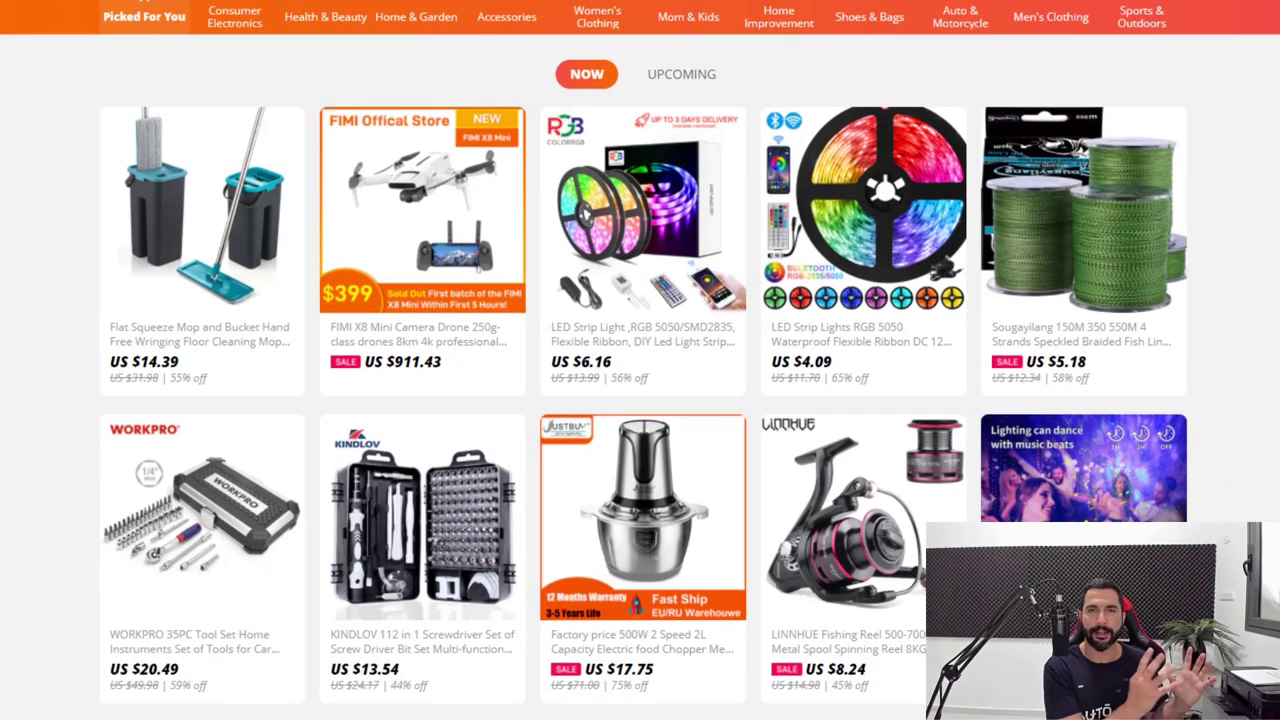
scroll(666, 251, "up", 2)
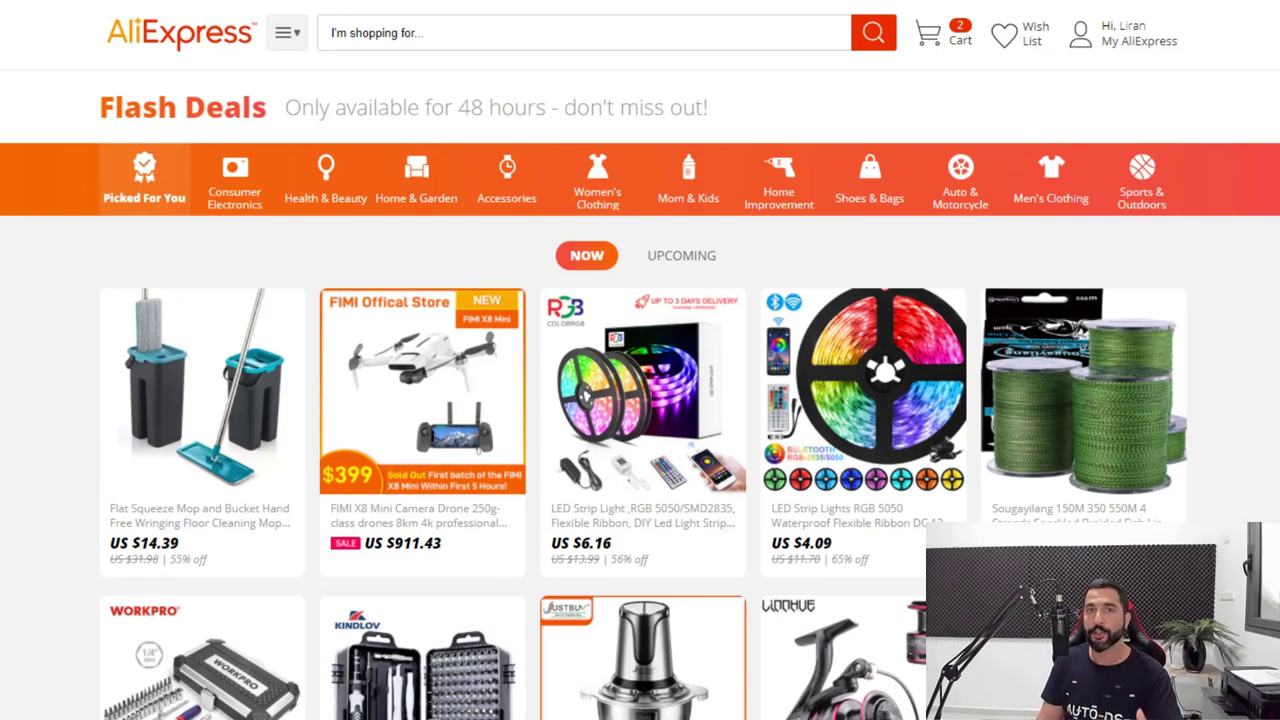
scroll(1275, 383, "down", 2)
scroll(1275, 383, "up", 1)
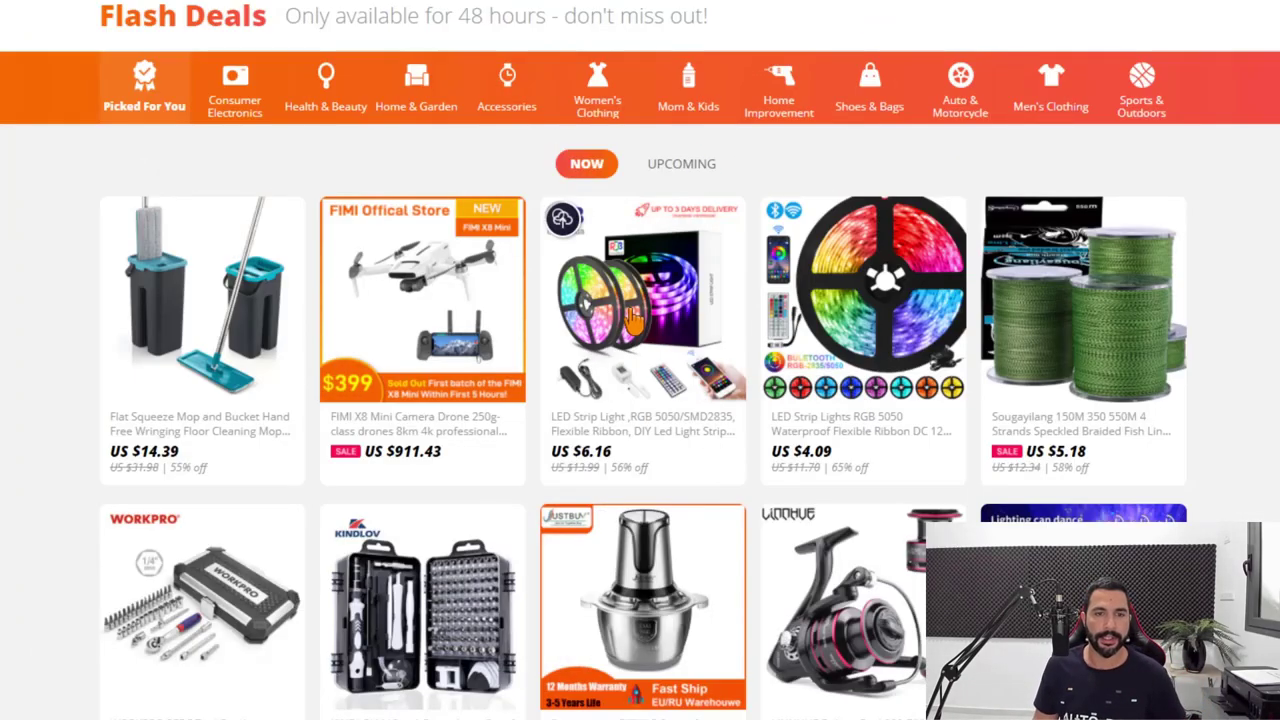
left_click(636, 310)
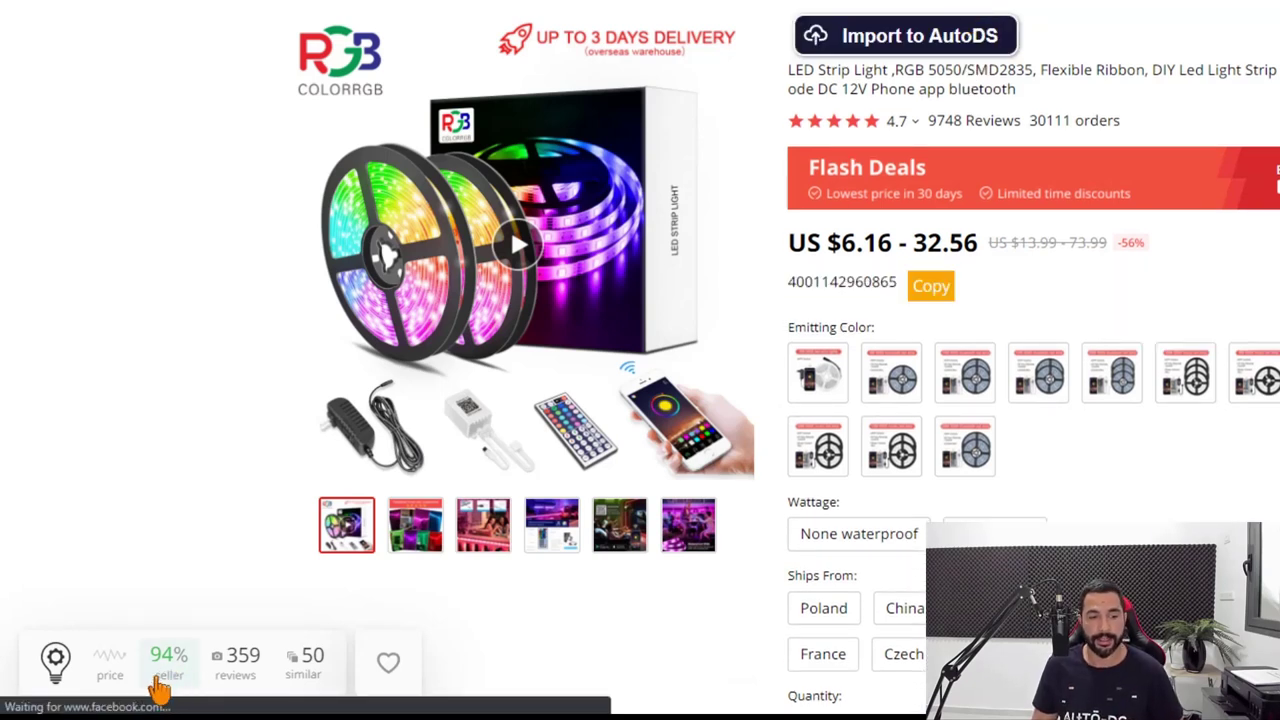
Show the LED strip's 3-month price history, ranging 3.33–8.49 $ and currently 6.16 $.
left_click(114, 668)
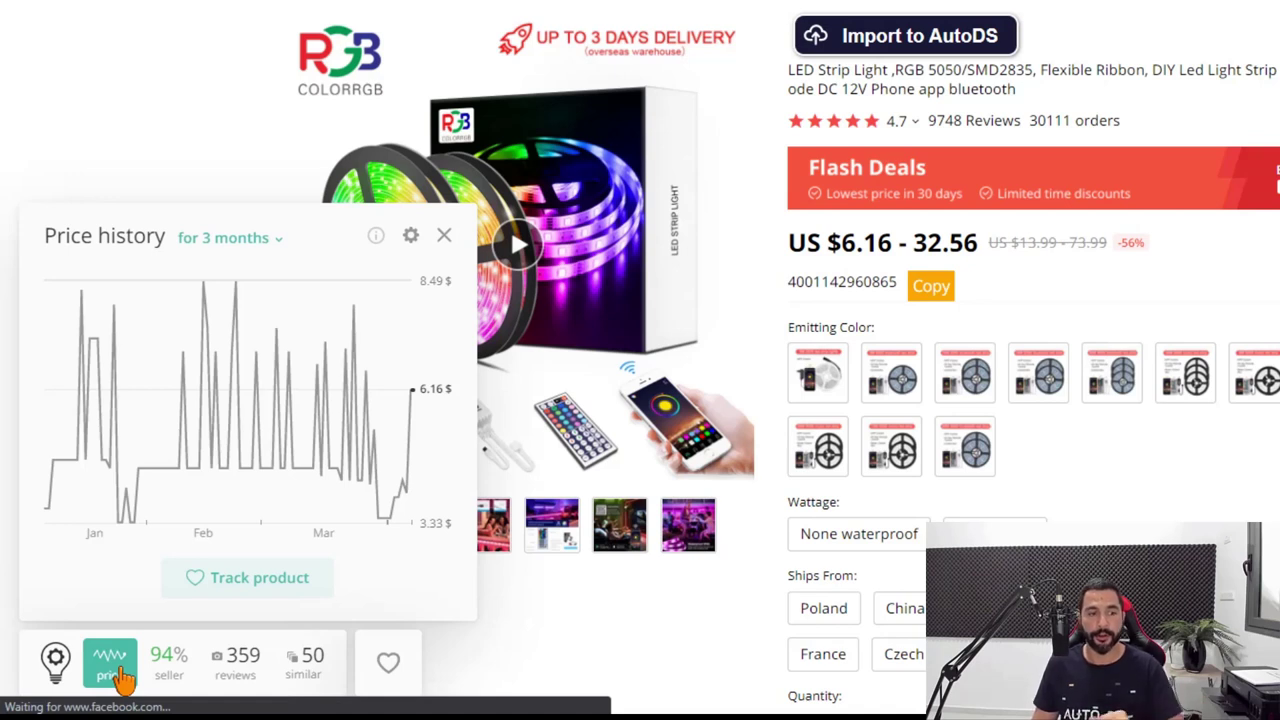
mouse_move(94, 486)
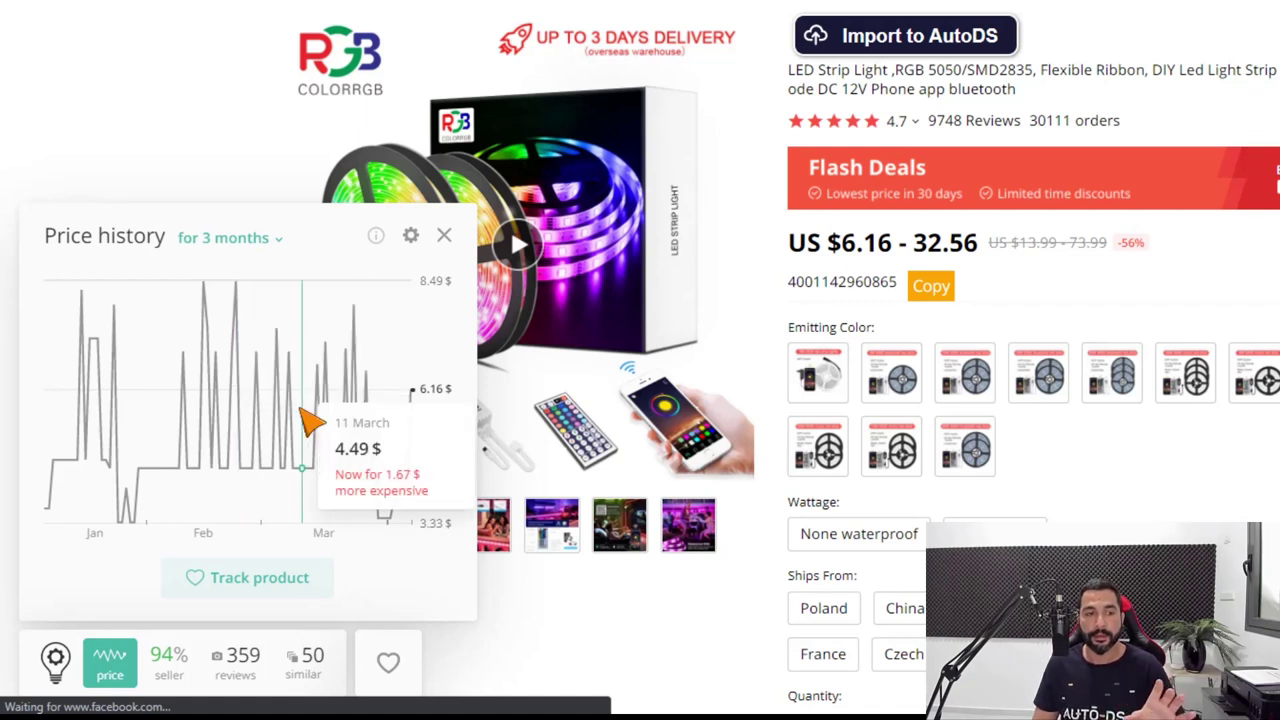
Show the store's seller rating breakdown: High, 94%, with 5% of buyers dissatisfied.
left_click(168, 665)
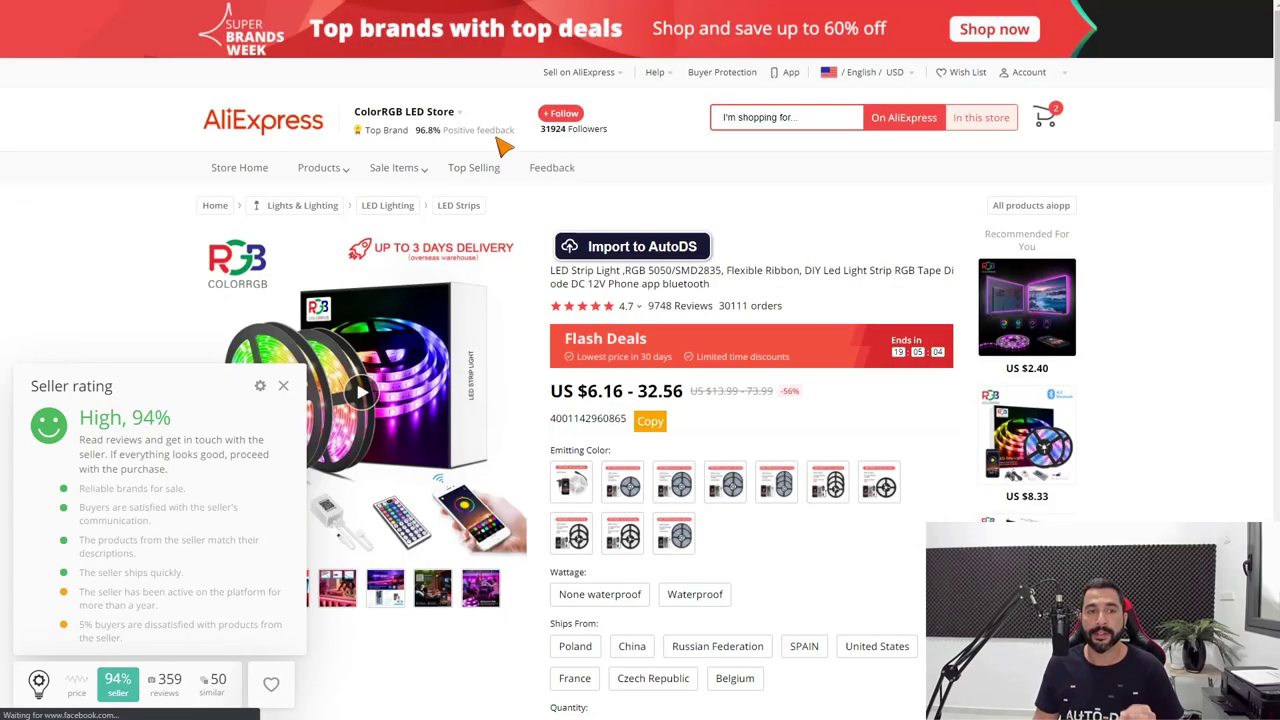
mouse_move(488, 133)
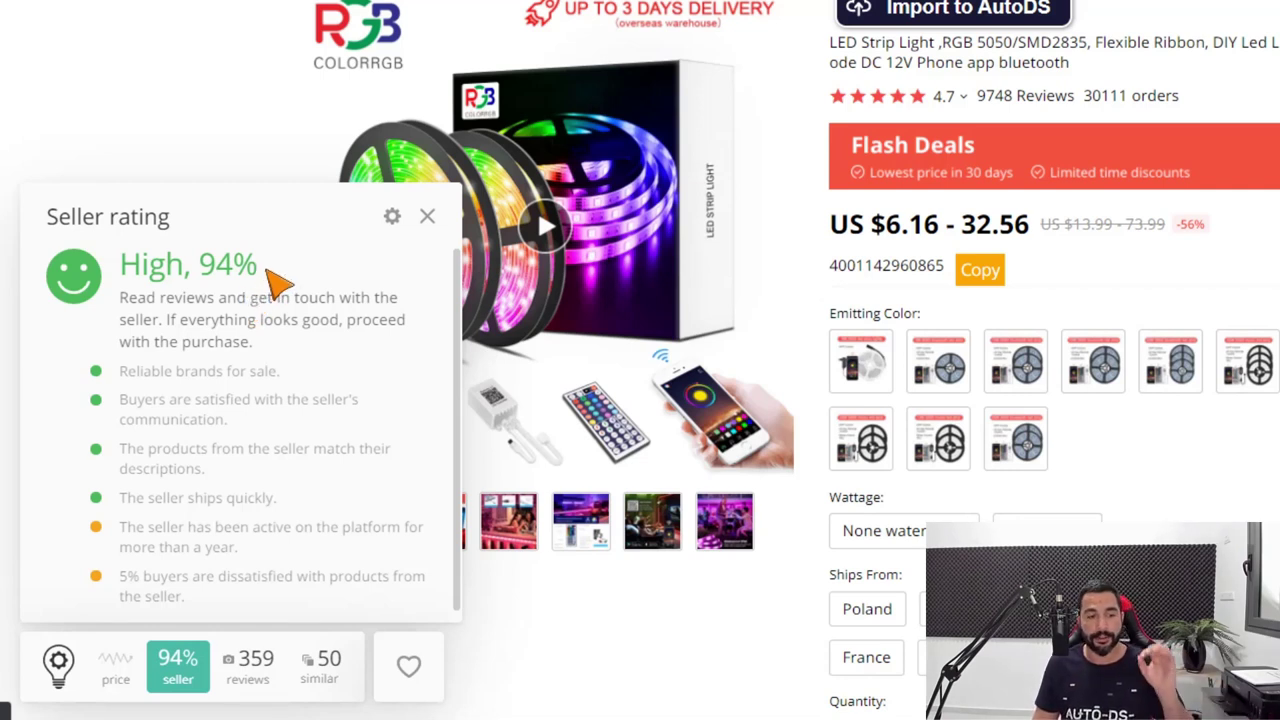
Show the customer photo grid from the LED strip's 359 reviews and scroll through it.
left_click(252, 675)
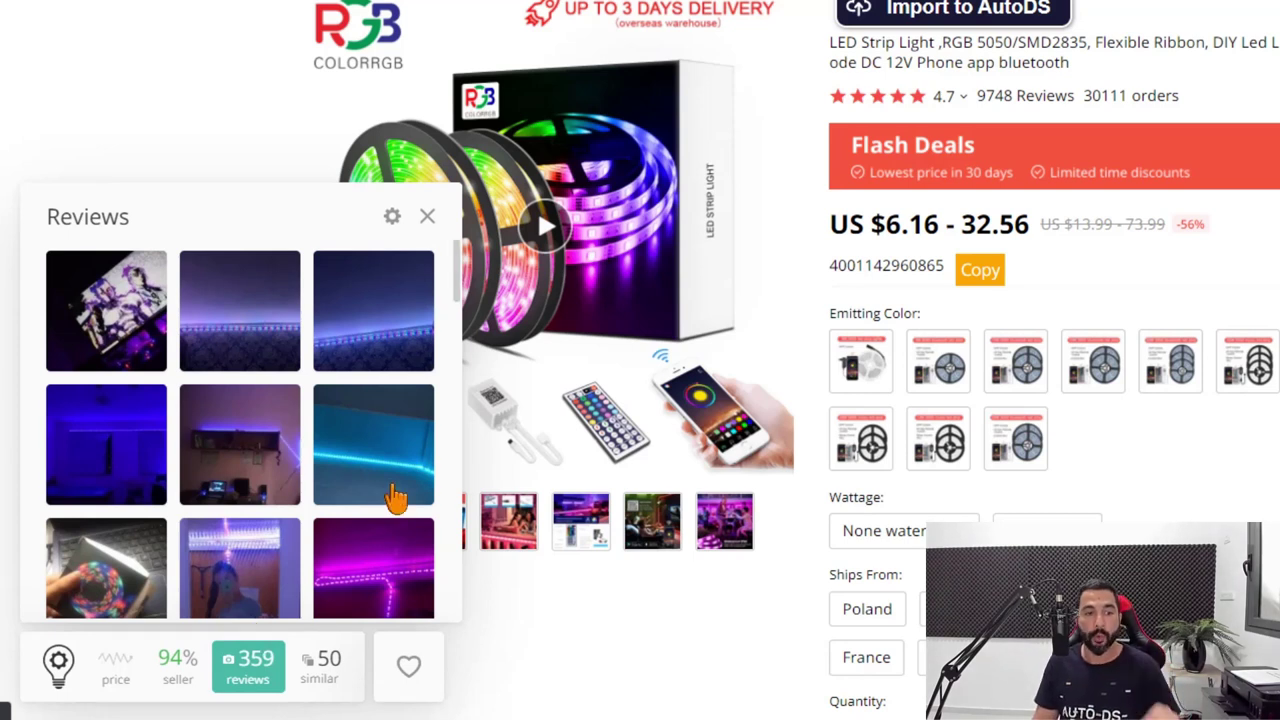
scroll(386, 495, "down", 3)
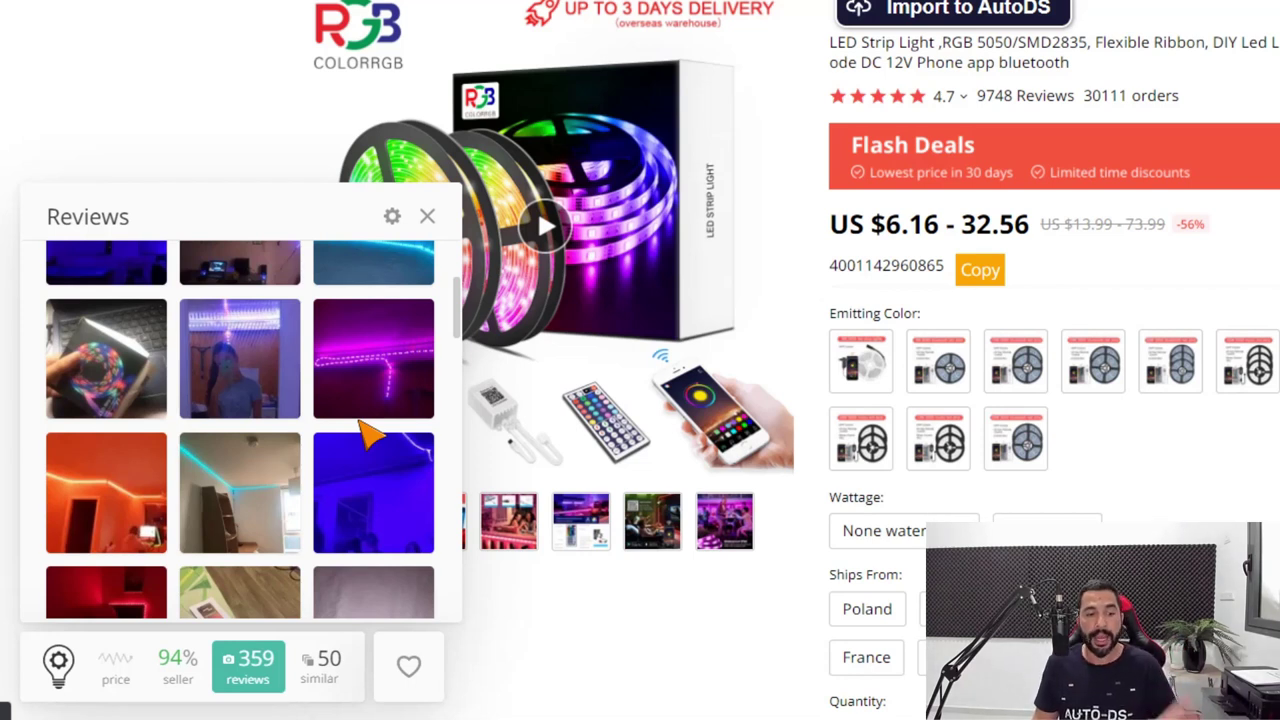
Browse the 50 similar LED strips, comparing prices from US $2.85, orders and ratings.
left_click(338, 690)
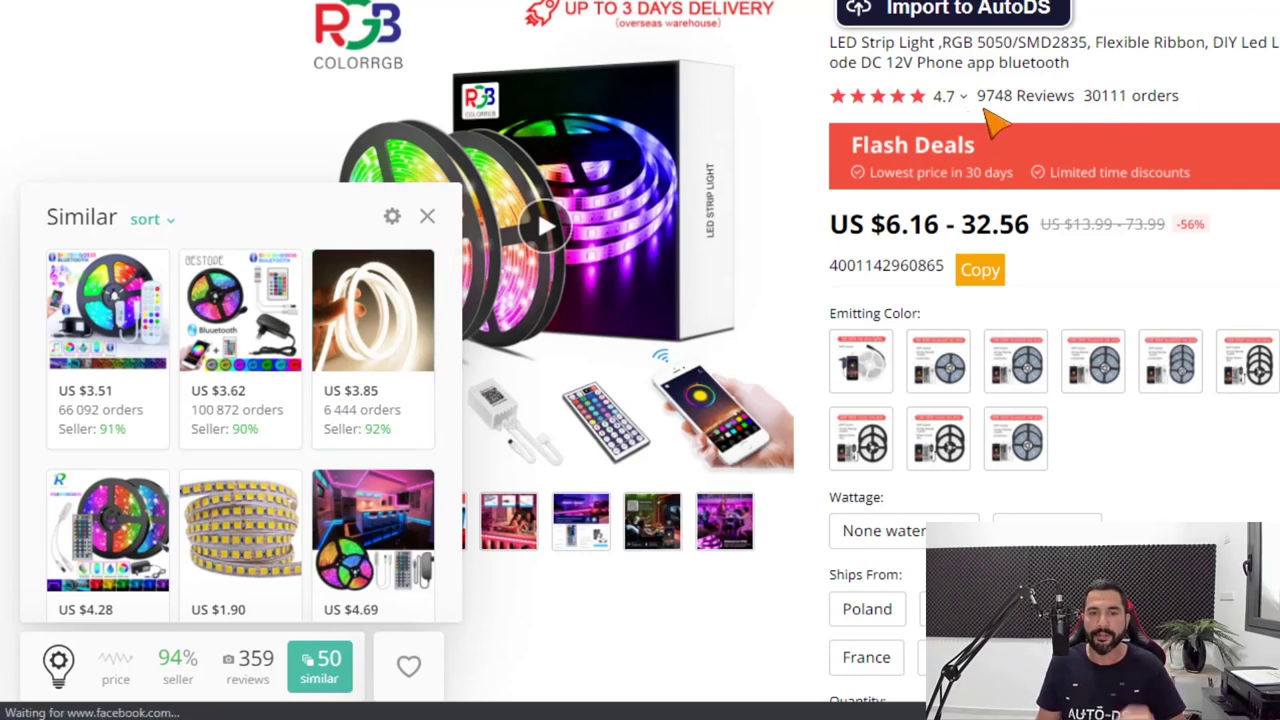
mouse_move(955, 112)
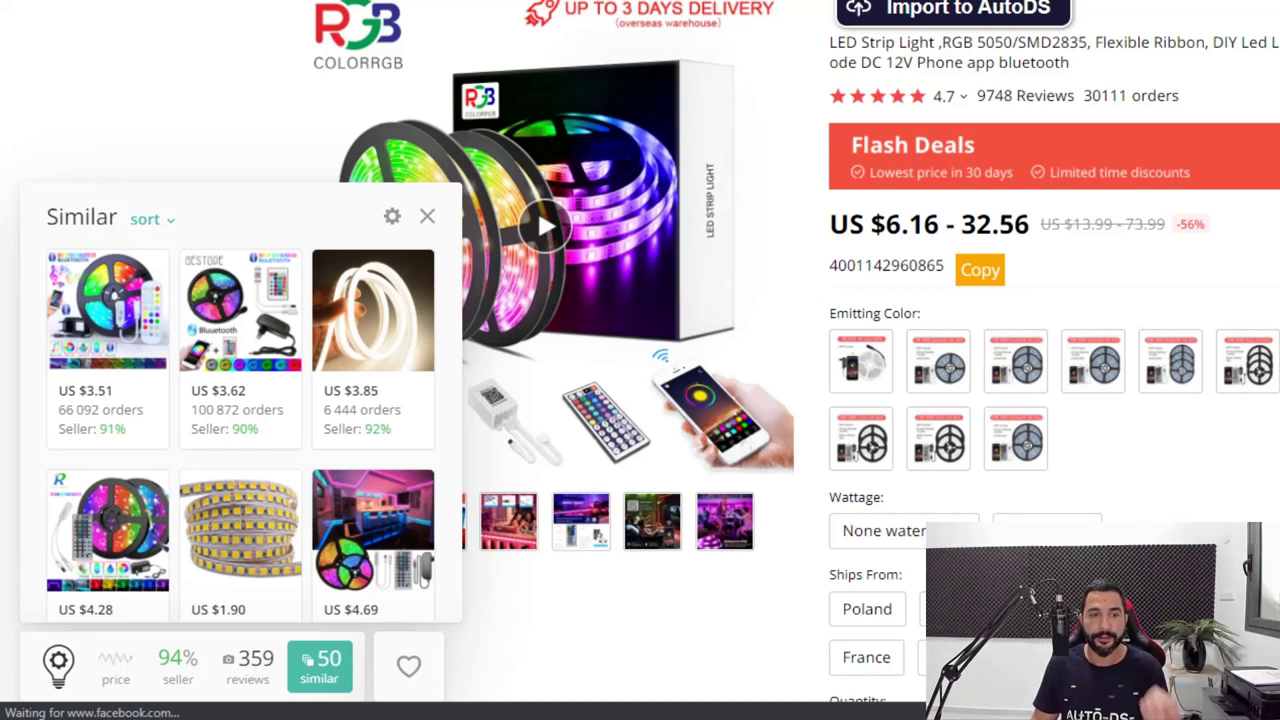
scroll(366, 331, "down", 2)
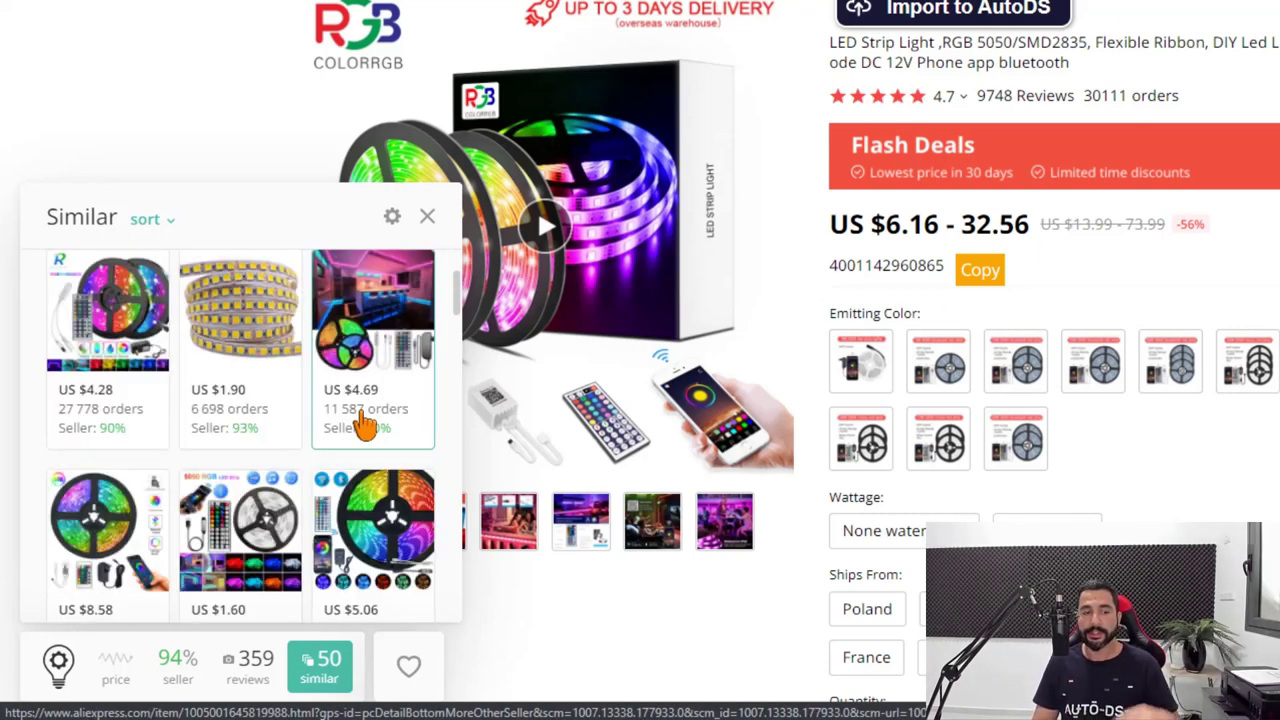
scroll(364, 428, "down", 3)
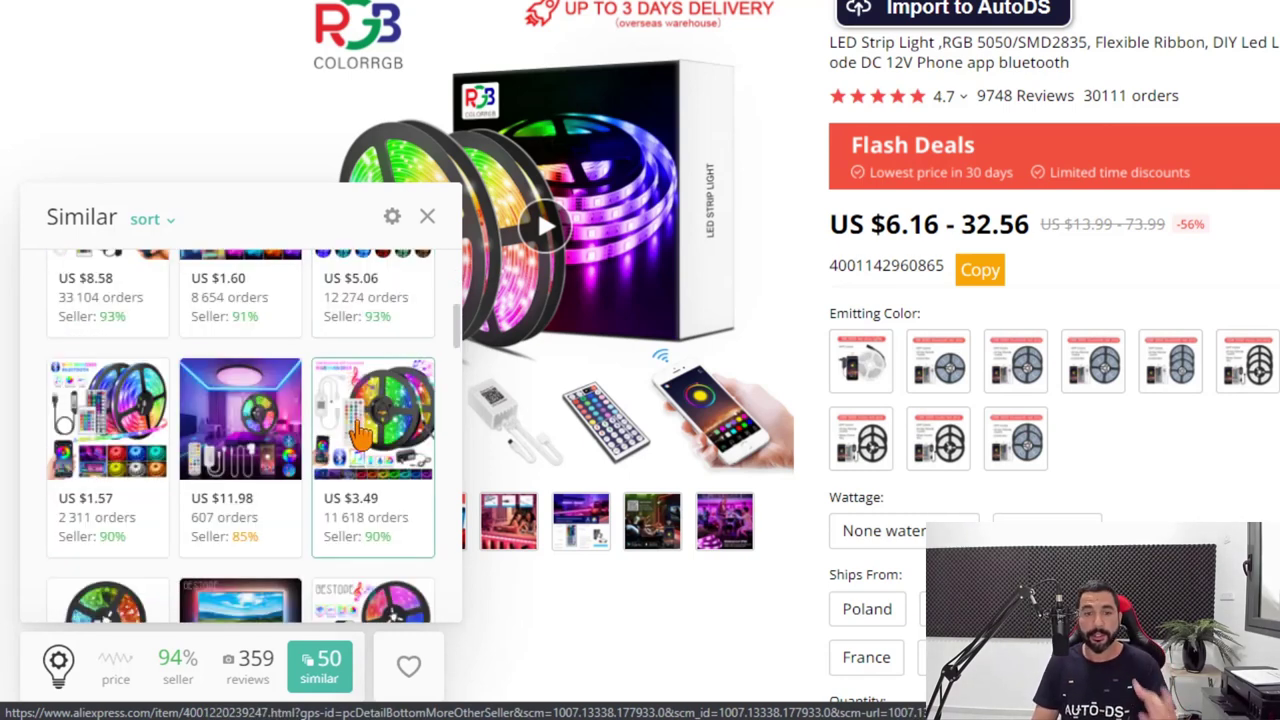
scroll(362, 428, "down", 1)
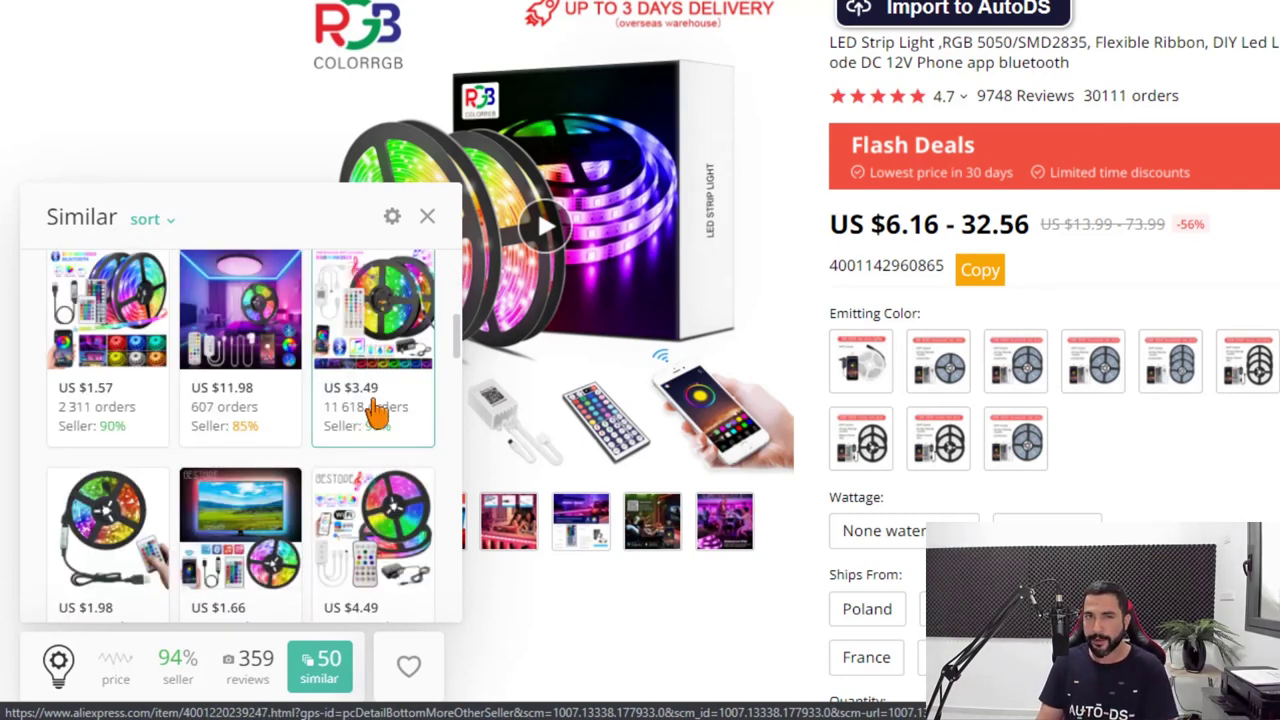
scroll(380, 405, "down", 2)
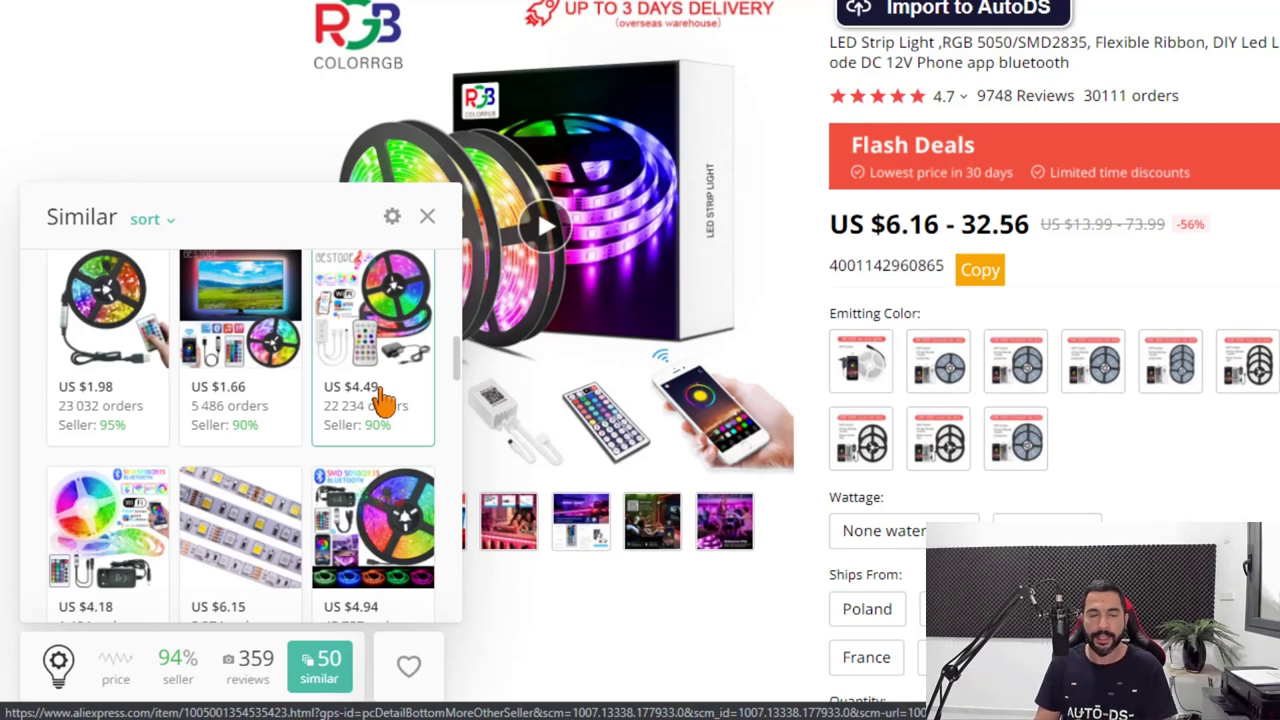
scroll(383, 400, "down", 1)
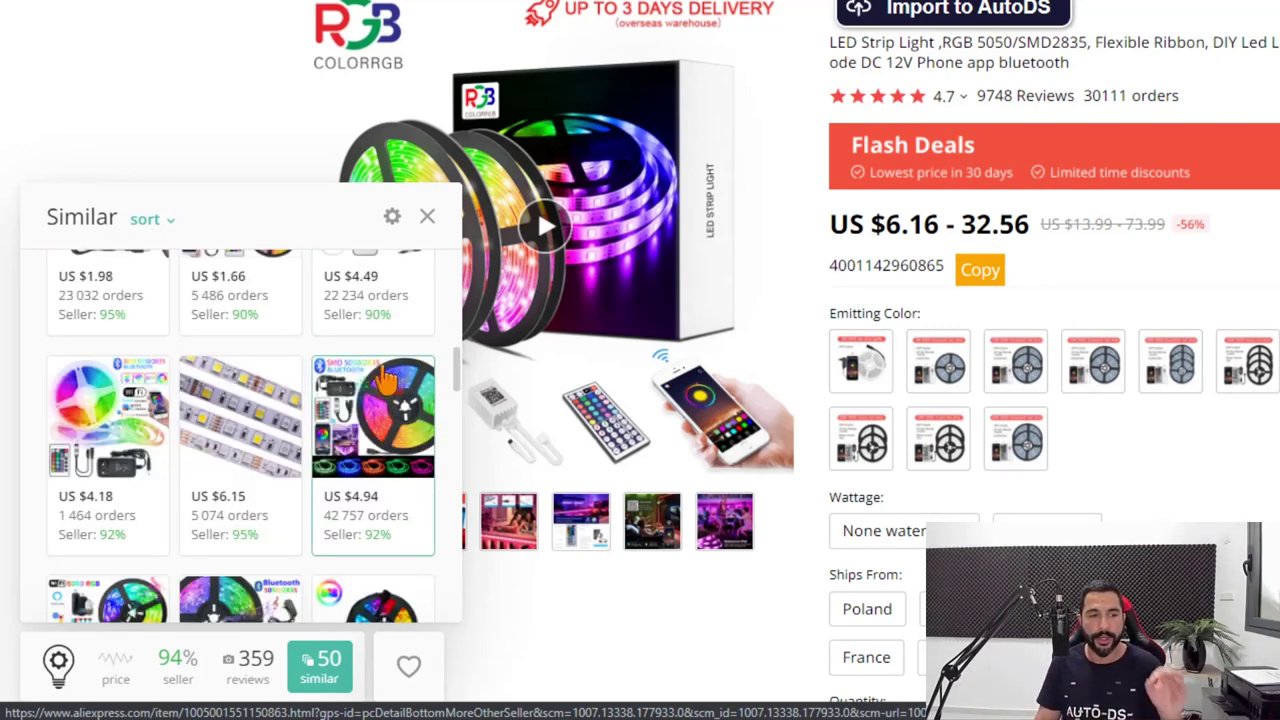
scroll(385, 382, "down", 3)
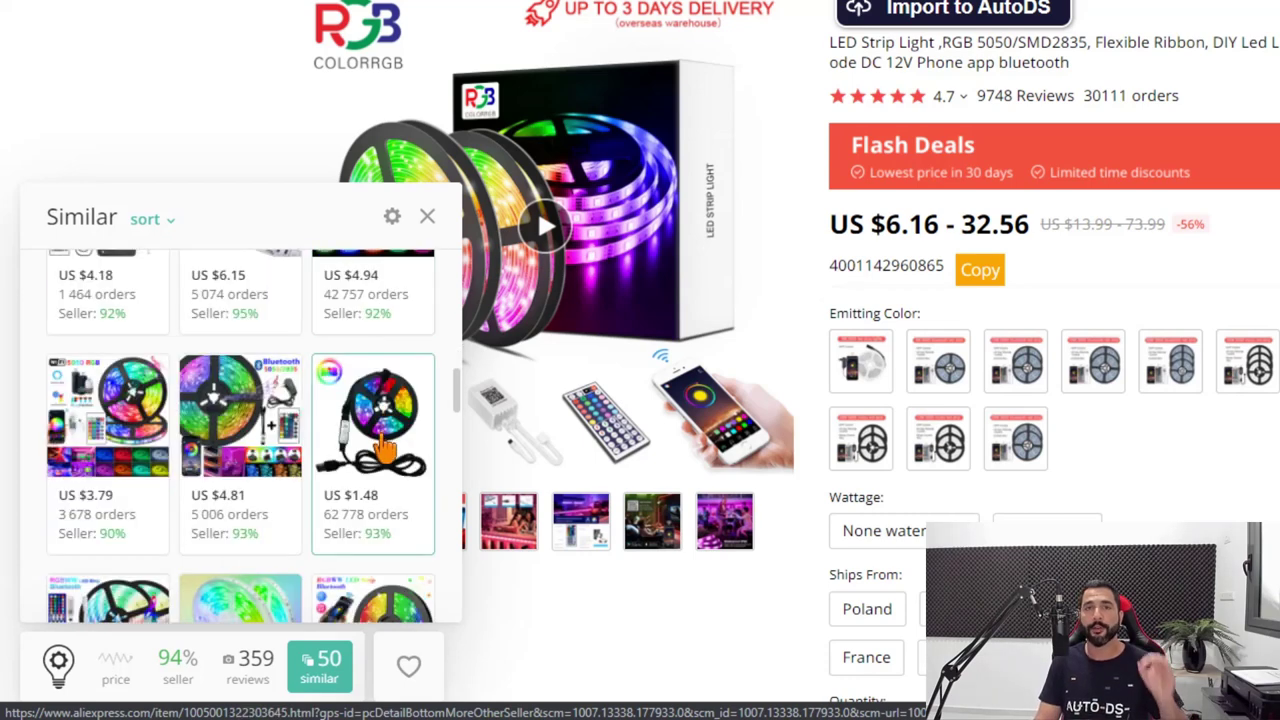
scroll(374, 460, "down", 1)
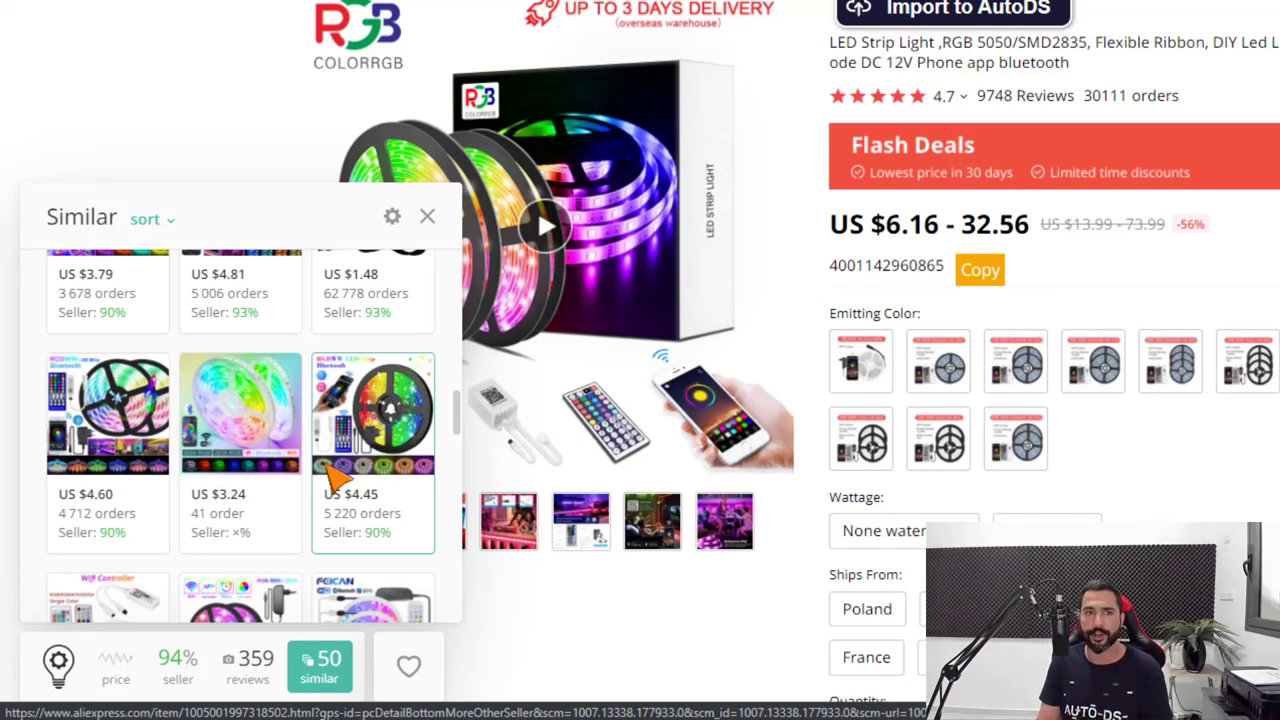
scroll(325, 484, "down", 5)
scroll(323, 484, "down", 3)
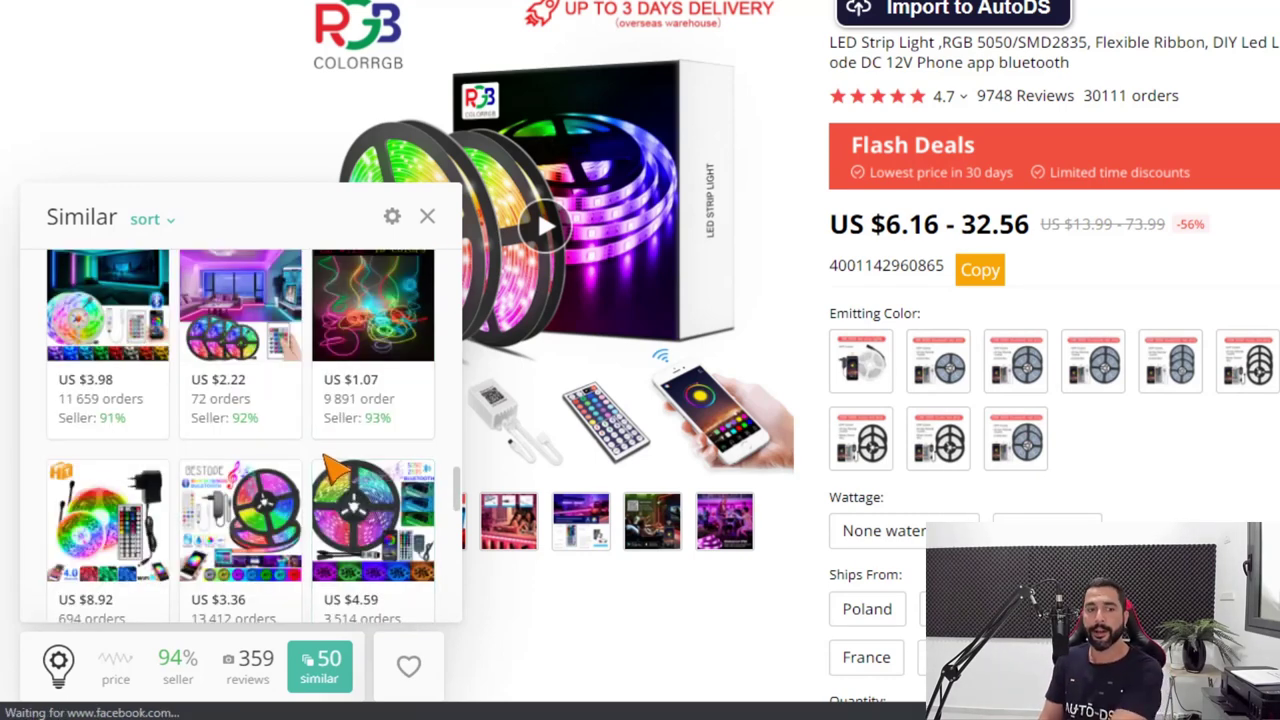
scroll(330, 475, "down", 1)
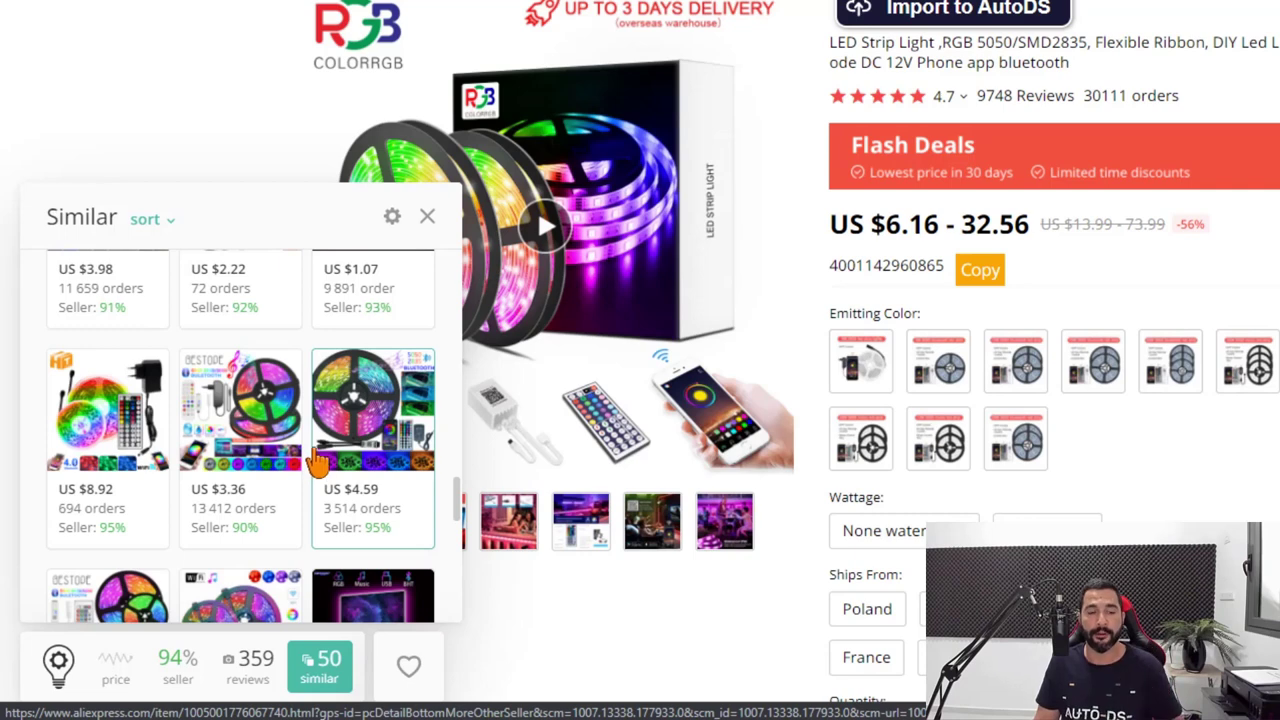
scroll(317, 460, "down", 2)
scroll(317, 460, "down", 3)
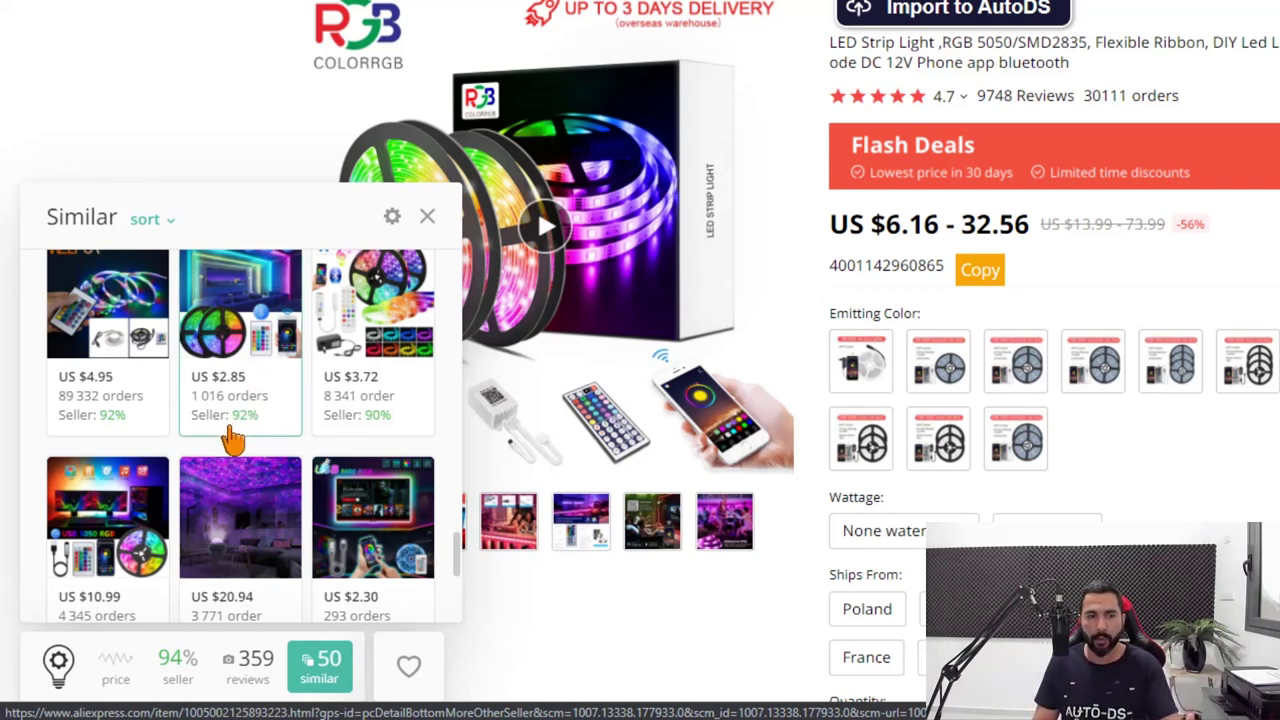
Open the US $2.85 GOOLOOK HATTA LED strip listing and check its price, reviews and similar-item stats.
left_click(253, 356)
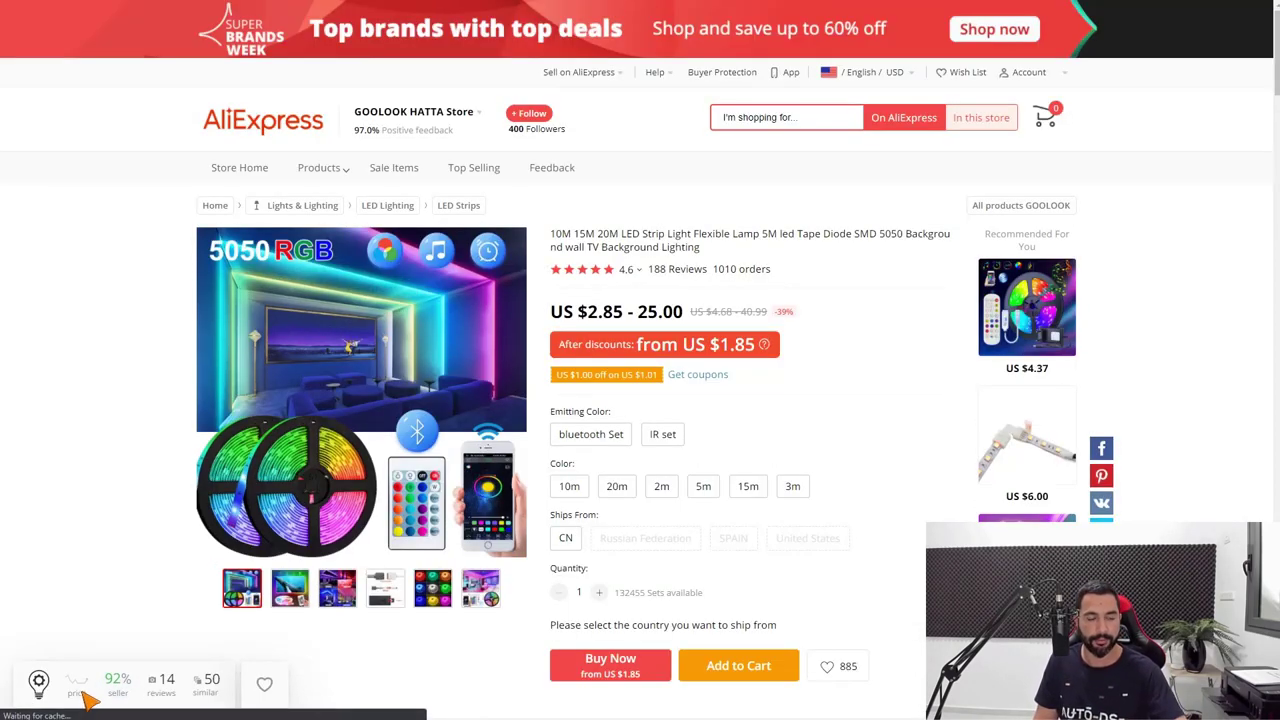
mouse_move(81, 686)
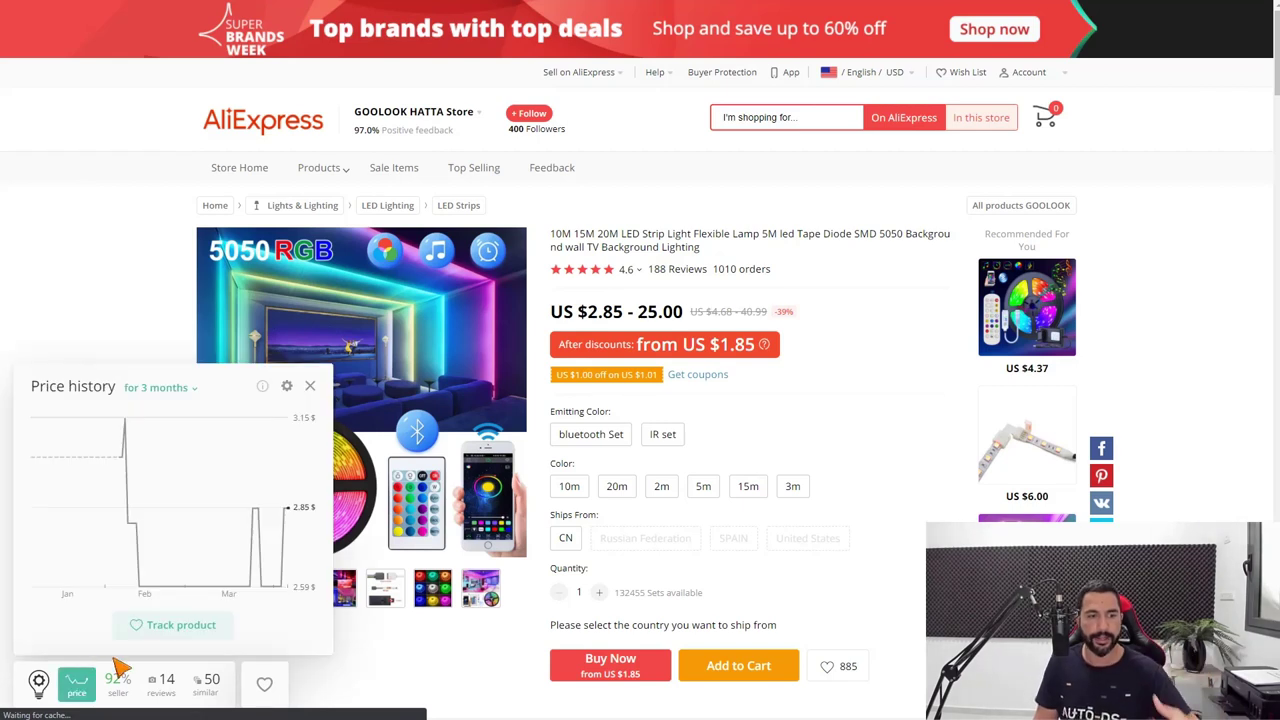
mouse_move(168, 680)
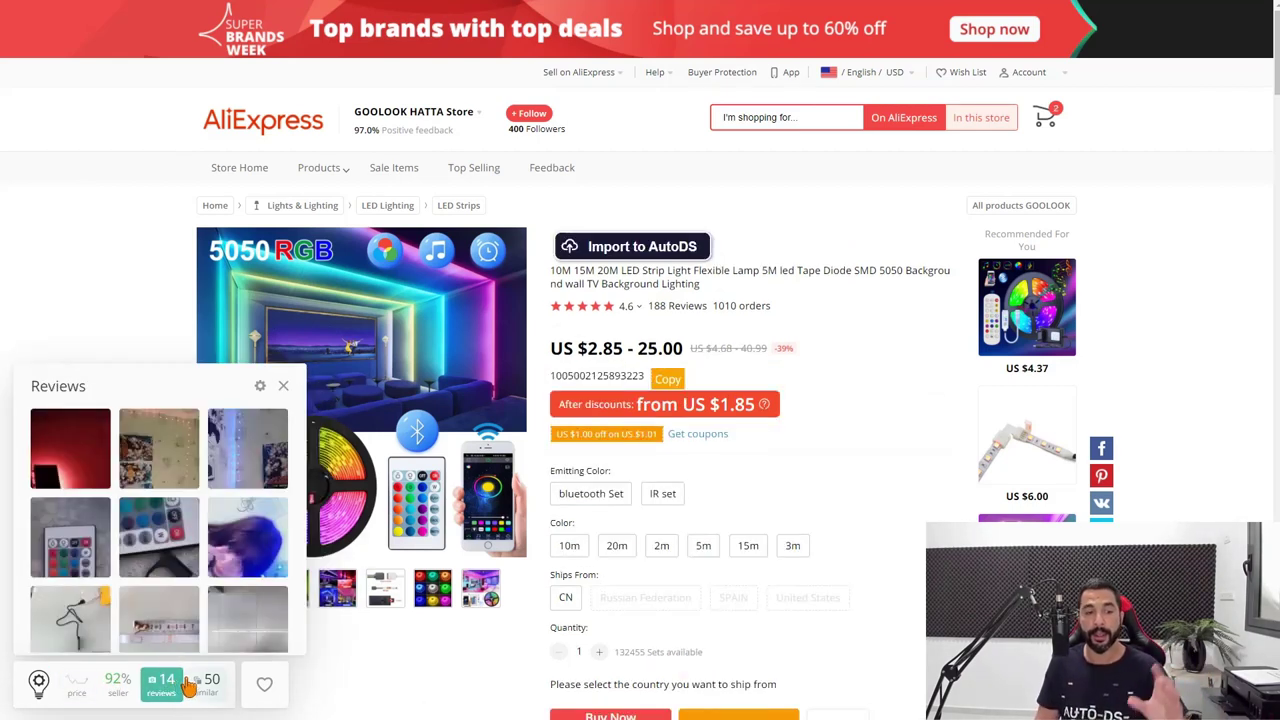
mouse_move(232, 666)
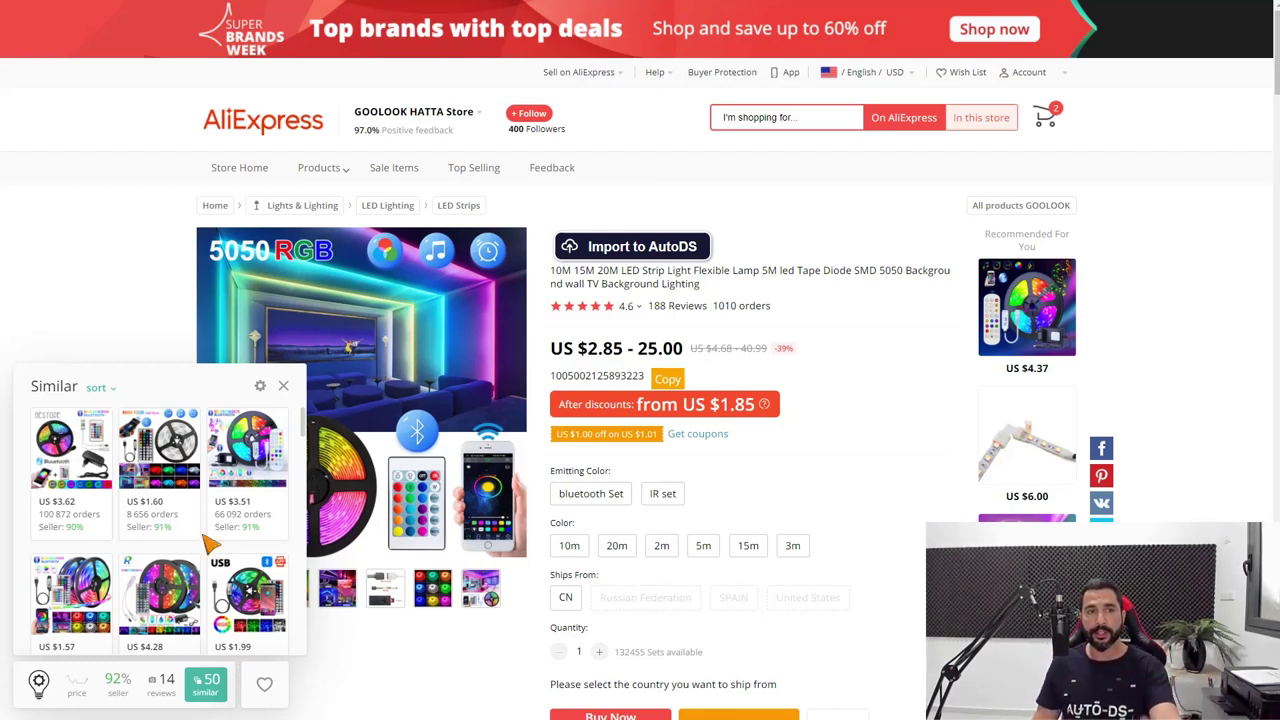
Go back to the AliExpress homepage from the LED strip listing.
left_click(279, 133)
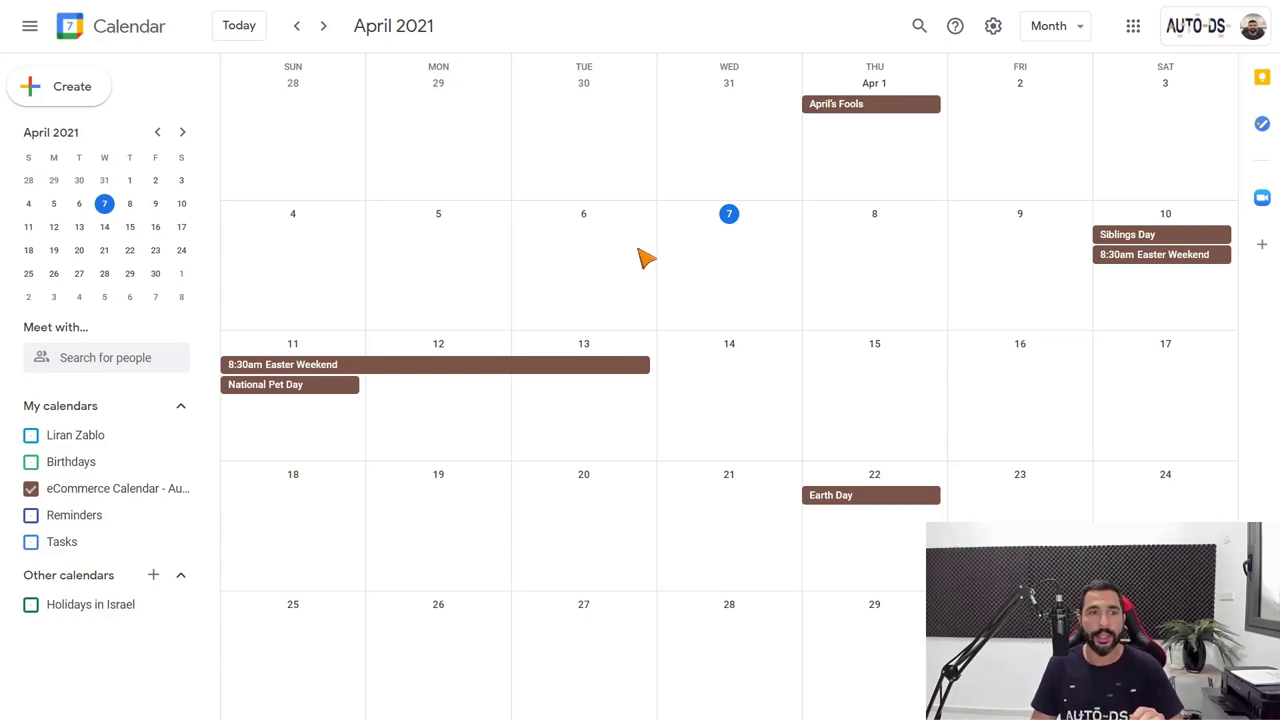
Advance Google Calendar to May 2021 and look over the Mother's Day event details.
left_click(323, 28)
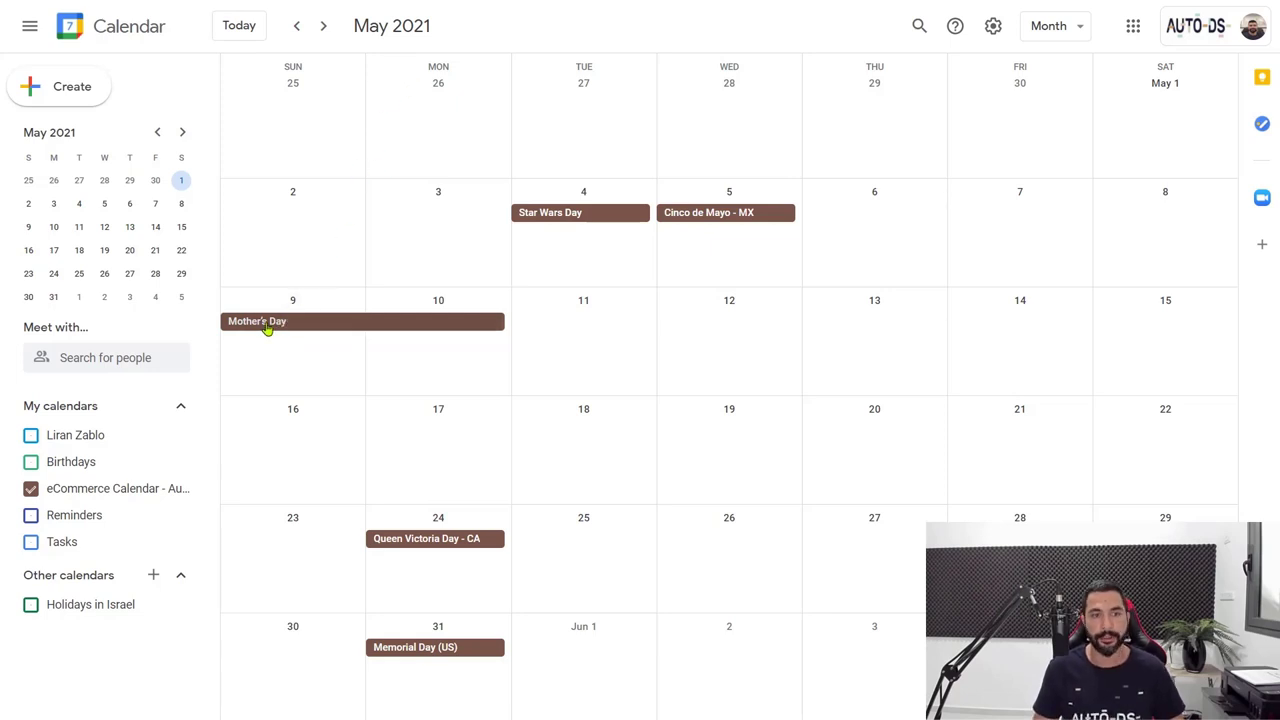
left_click(268, 325)
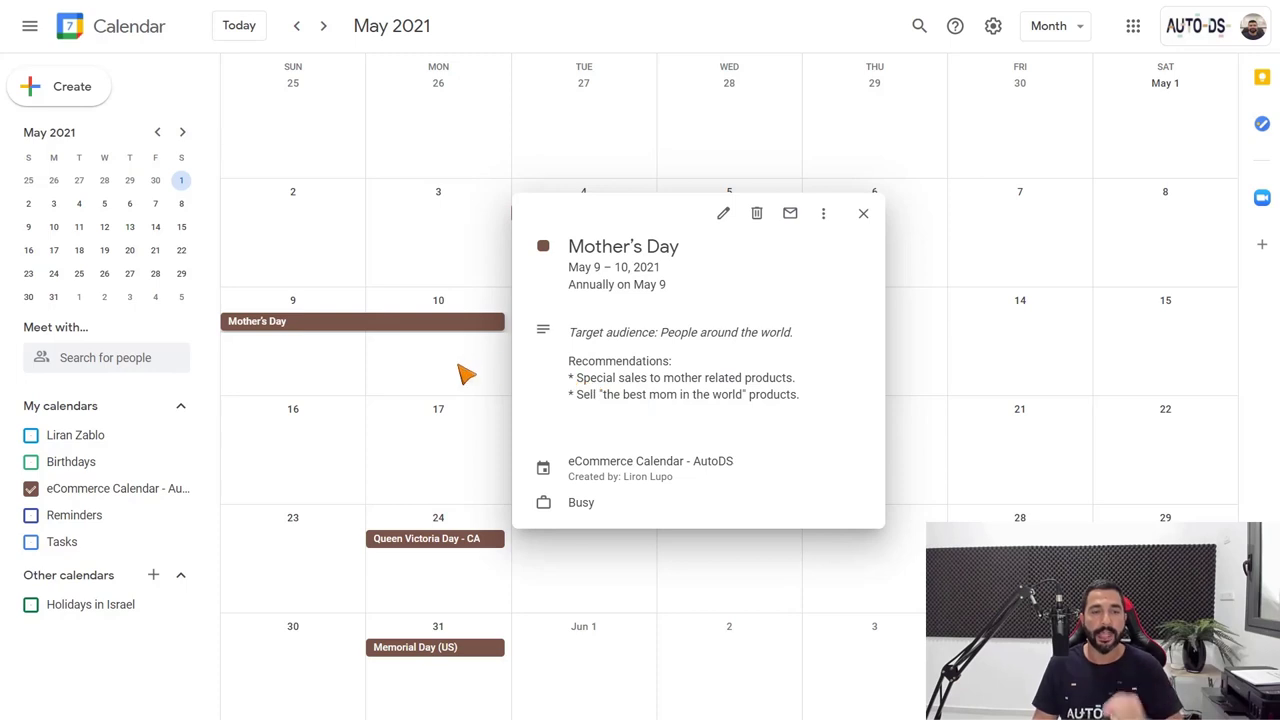
left_click(350, 362)
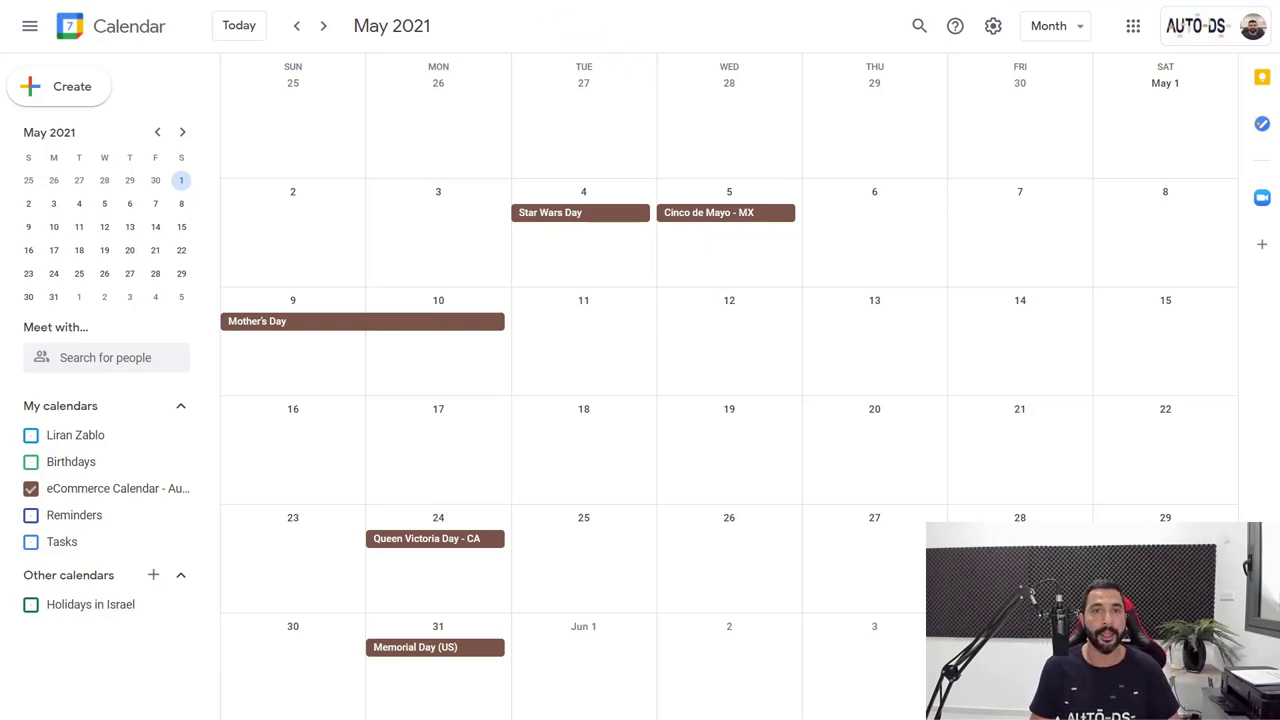
key("ctrl+Tab")
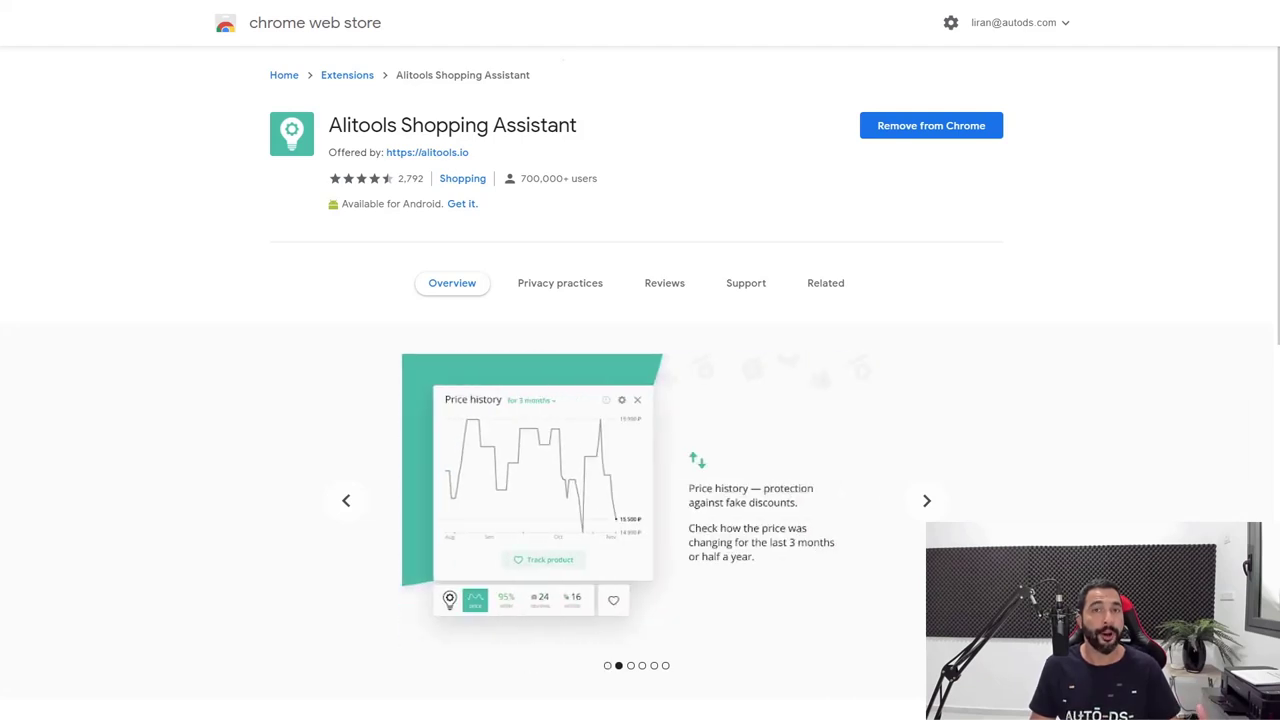
Cycle past the LED strip product tab to the AliExpress home page tab.
key("ctrl+Tab")
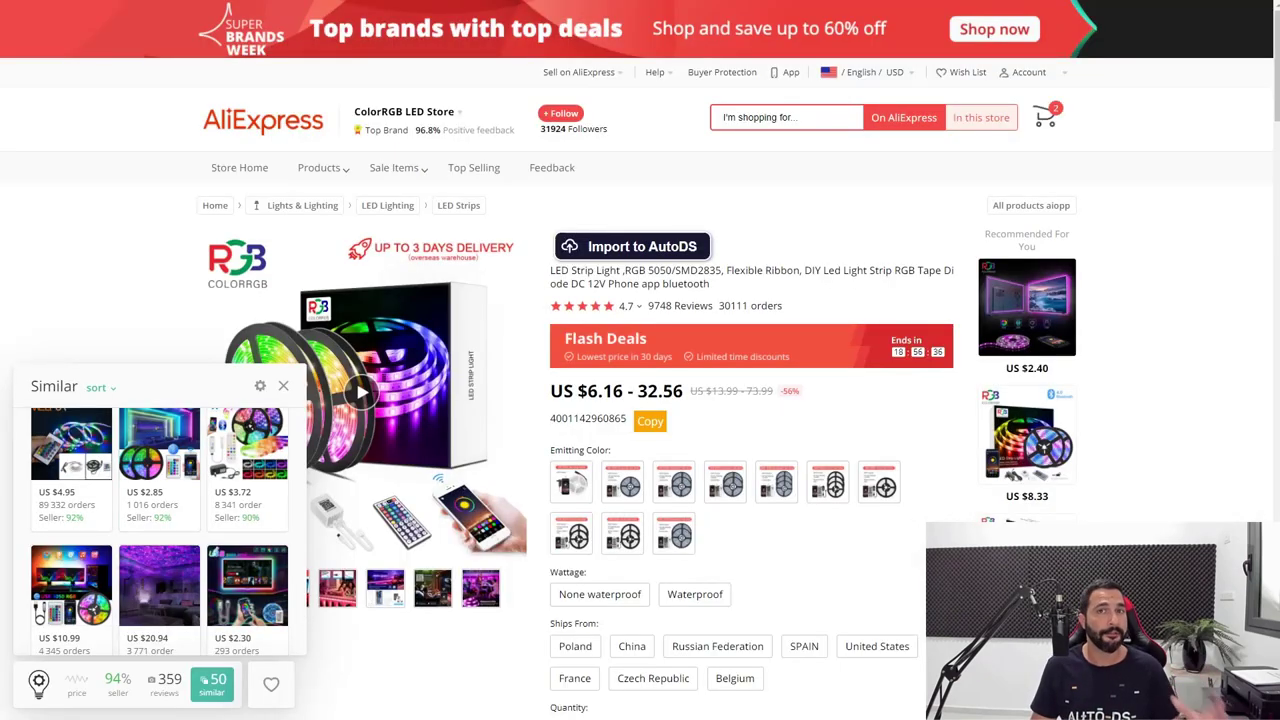
key("ctrl+Tab")
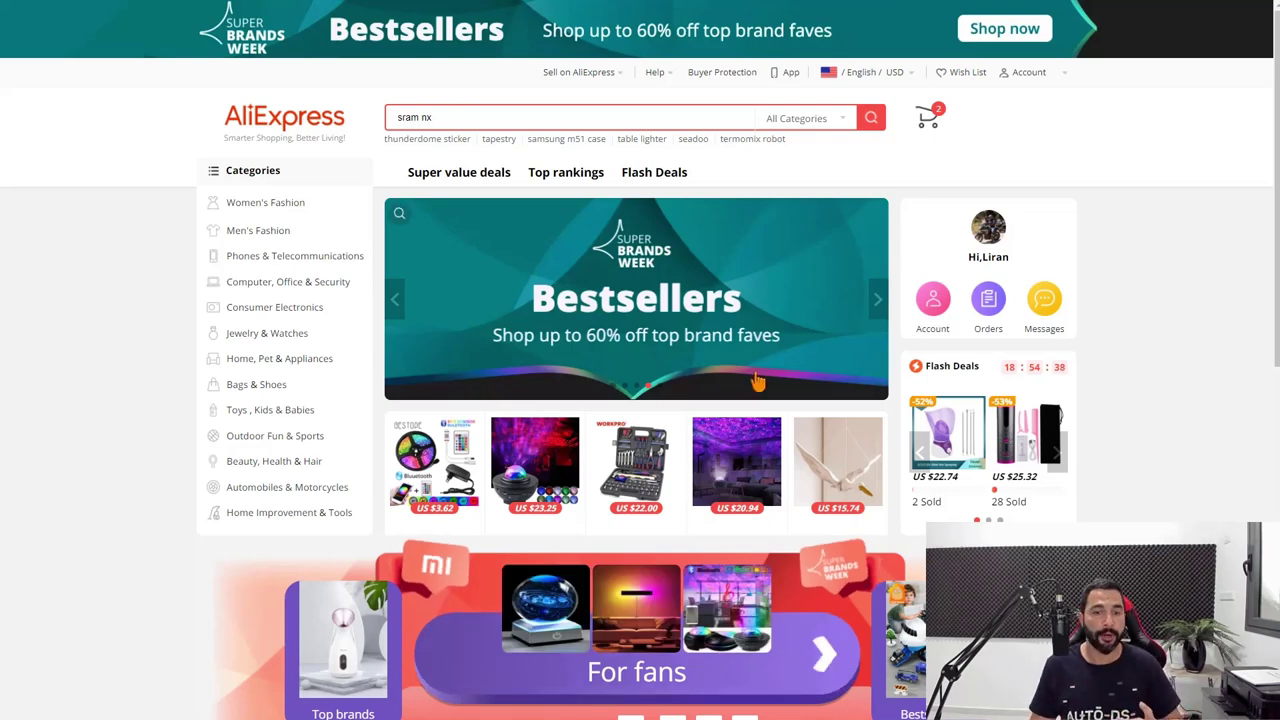
Scroll down to Weekly Deals and open the first LED strip product.
scroll(757, 382, "down", 3)
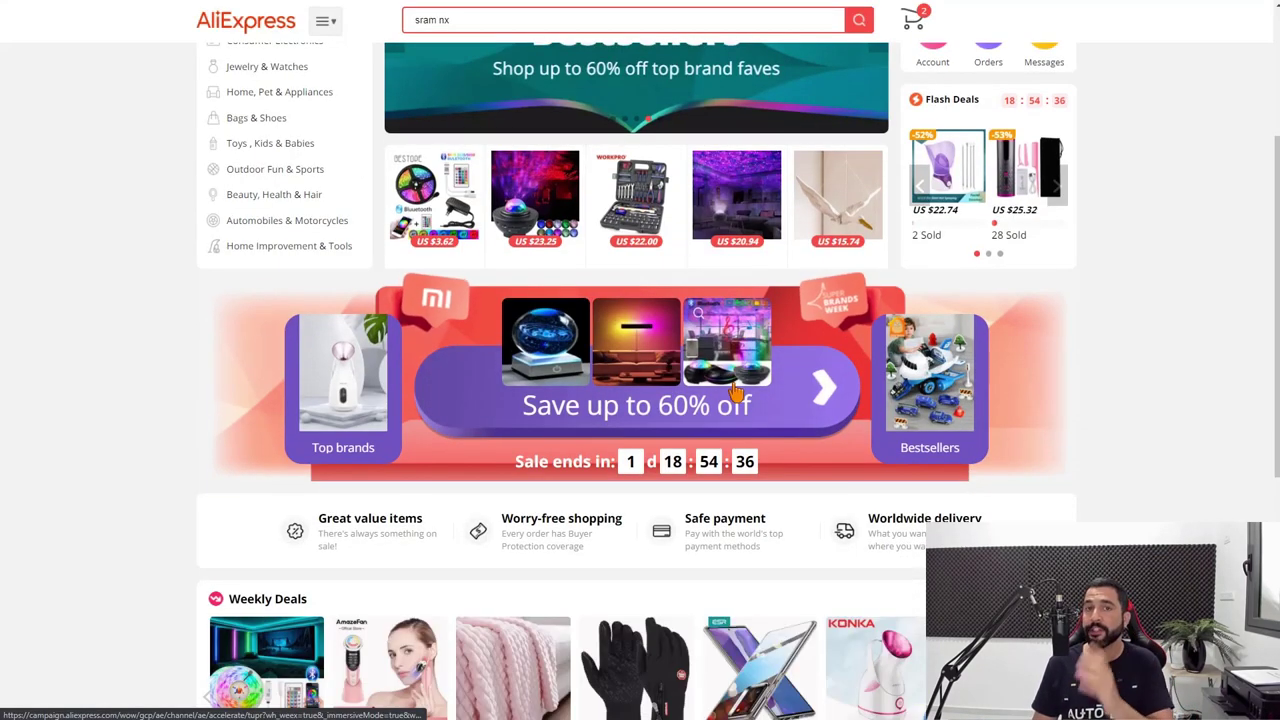
scroll(730, 396, "down", 1)
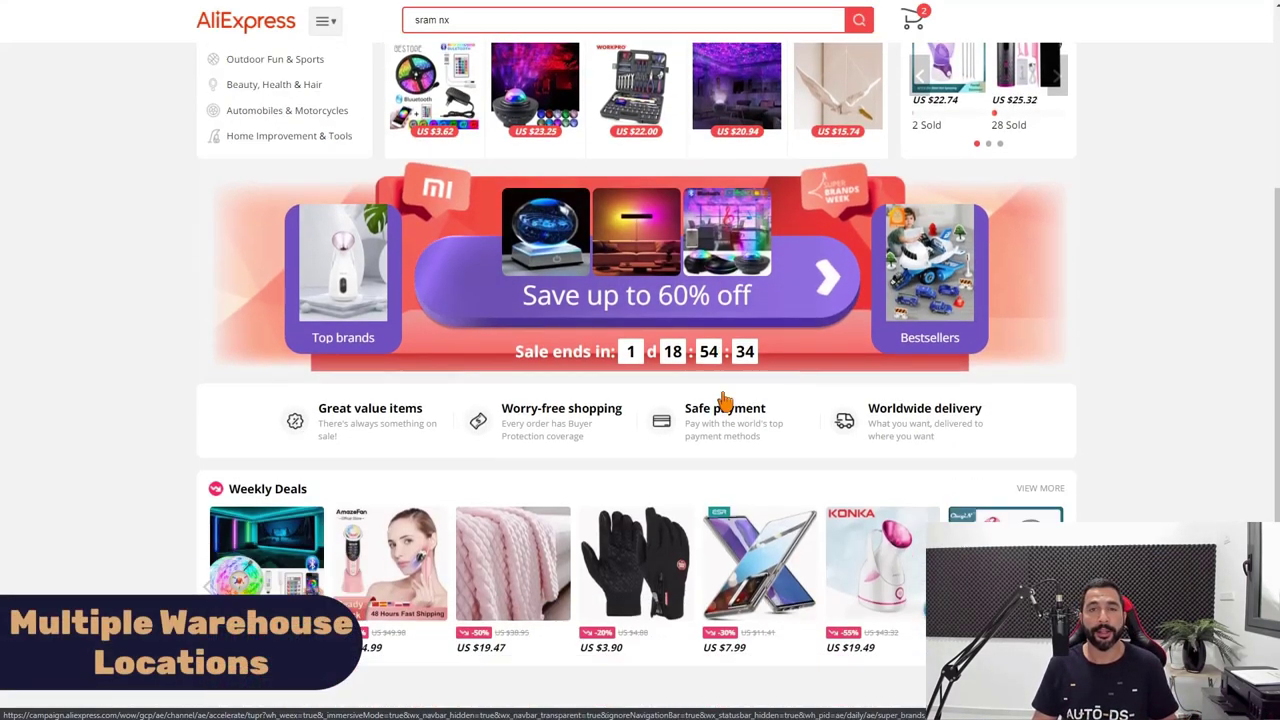
scroll(724, 400, "down", 2)
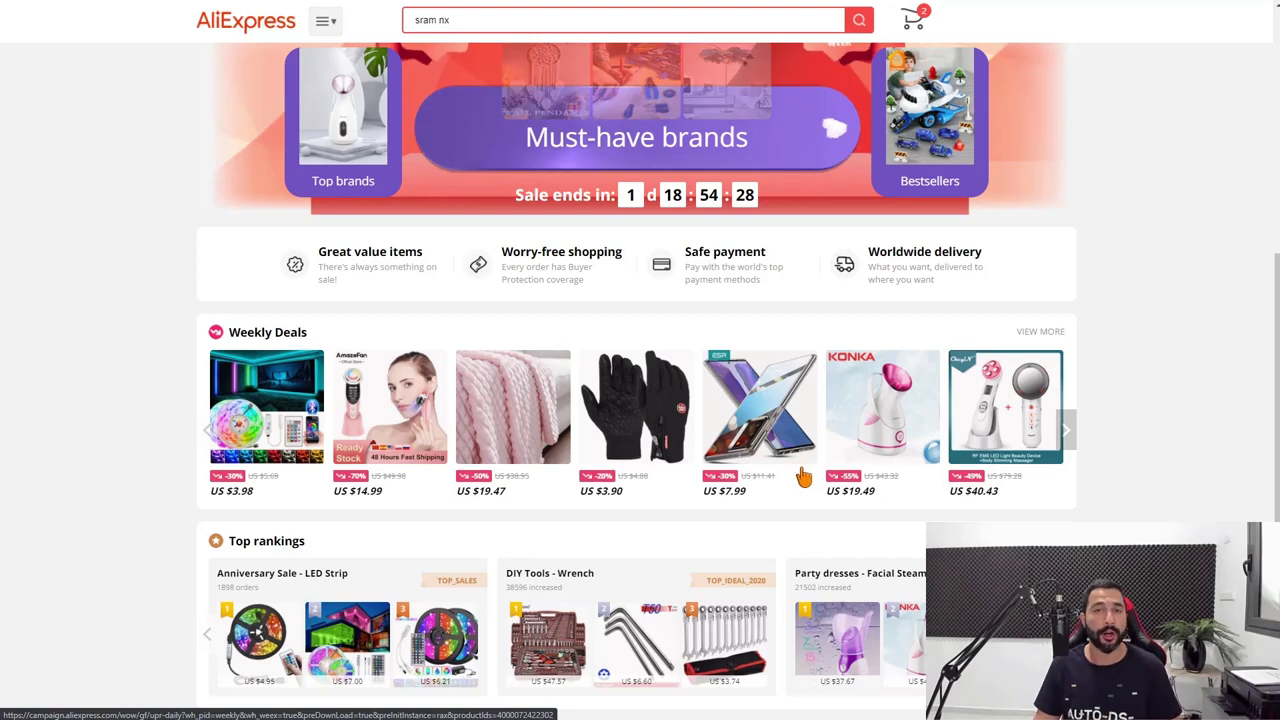
scroll(803, 477, "down", 3)
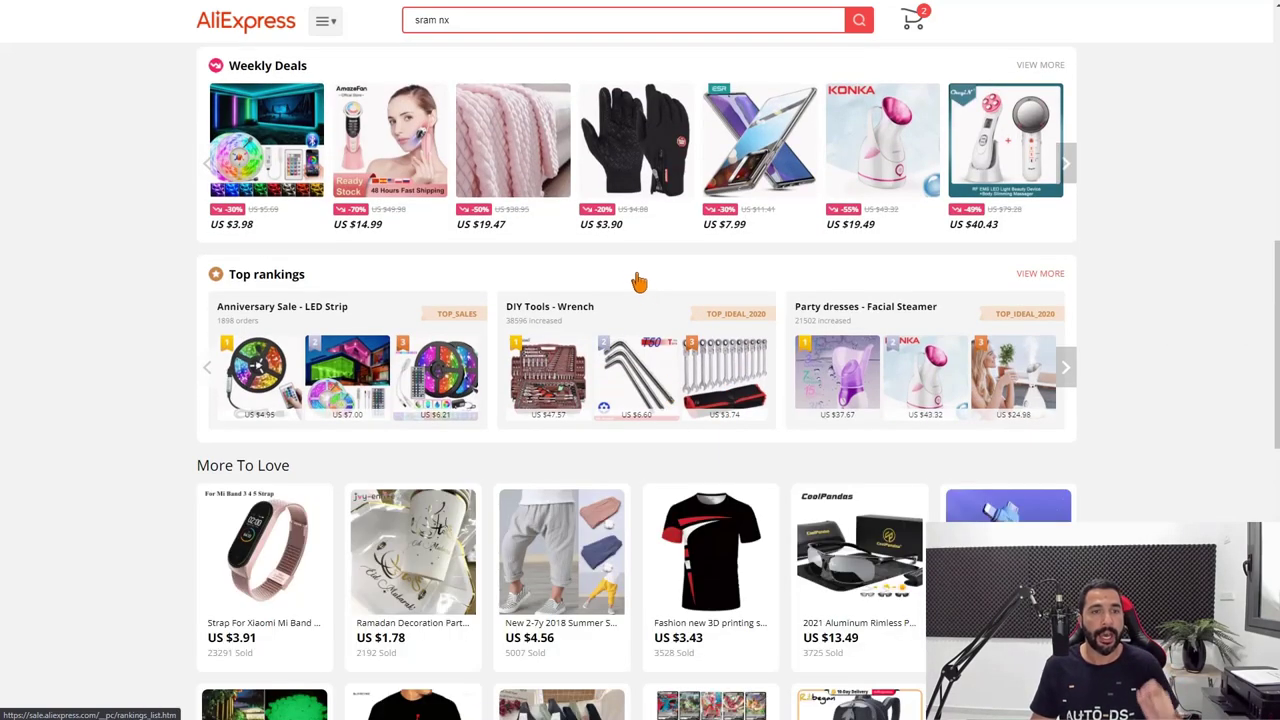
left_click(262, 143)
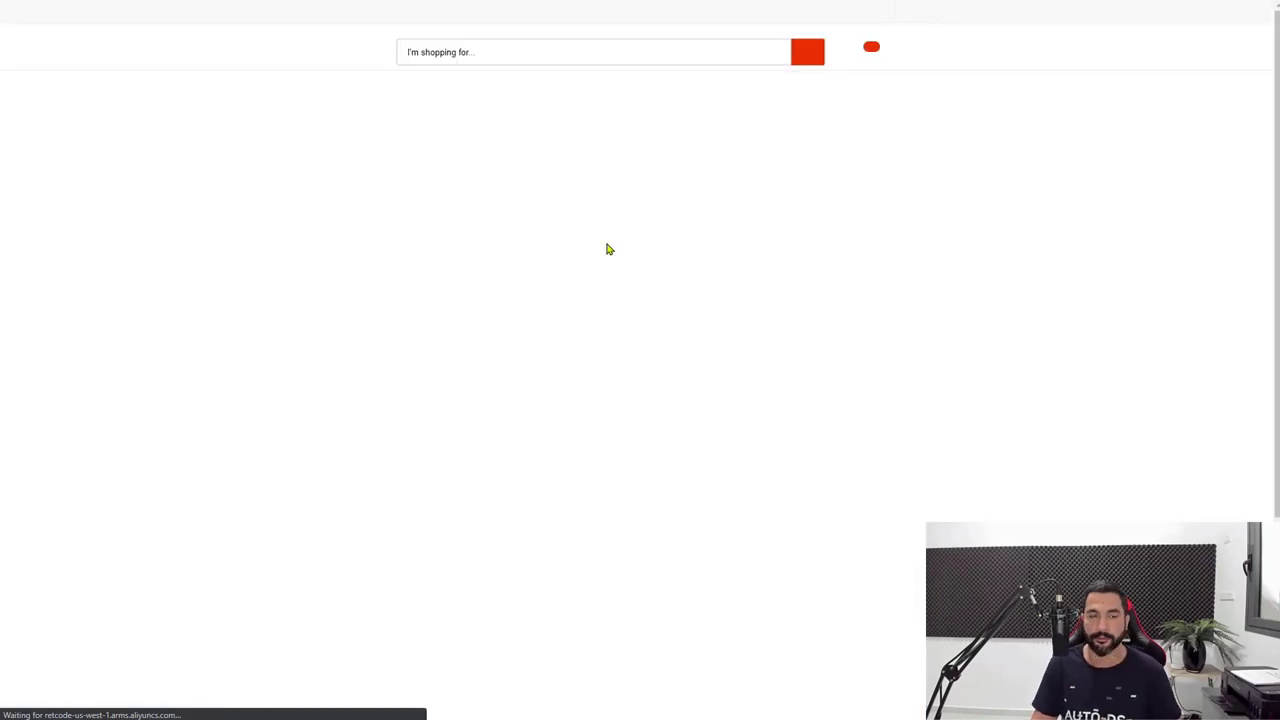
Try the RGB 2835 colour and the China, Russian Federation, Spain and United States ship-from options.
scroll(837, 129, "down", 3)
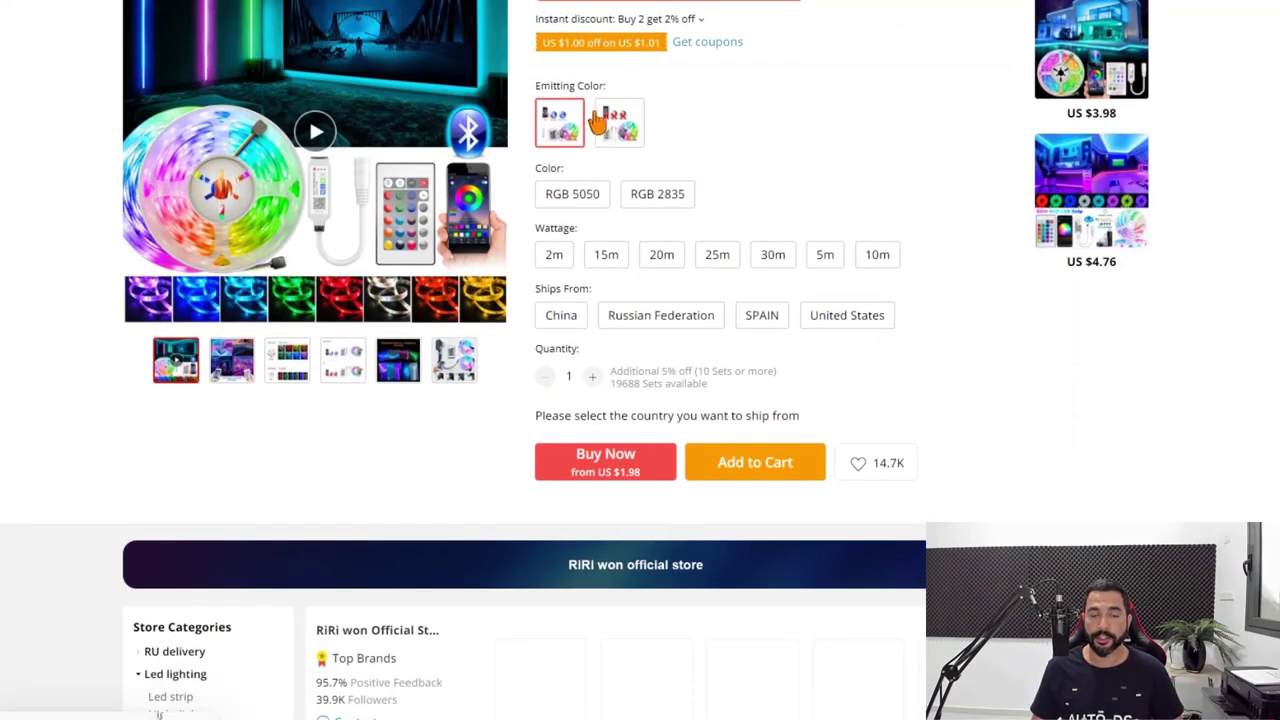
left_click(657, 194)
left_click(690, 200)
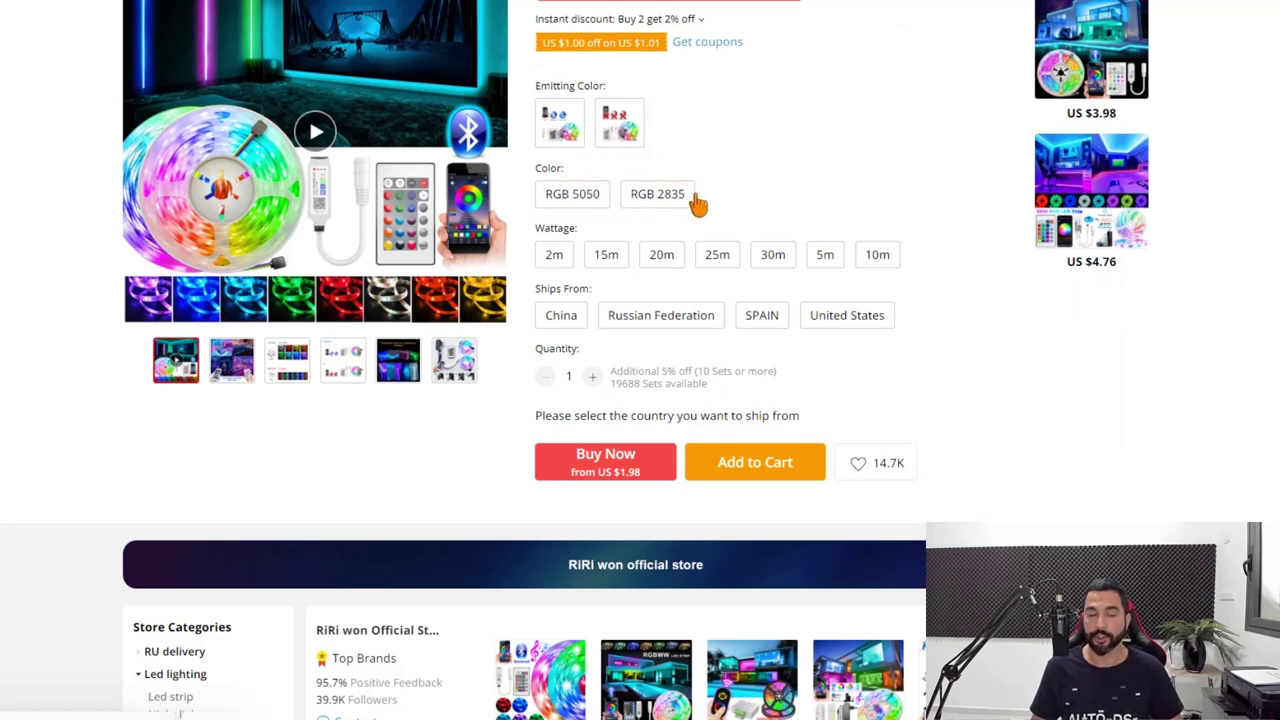
left_click(561, 383)
left_click(562, 378)
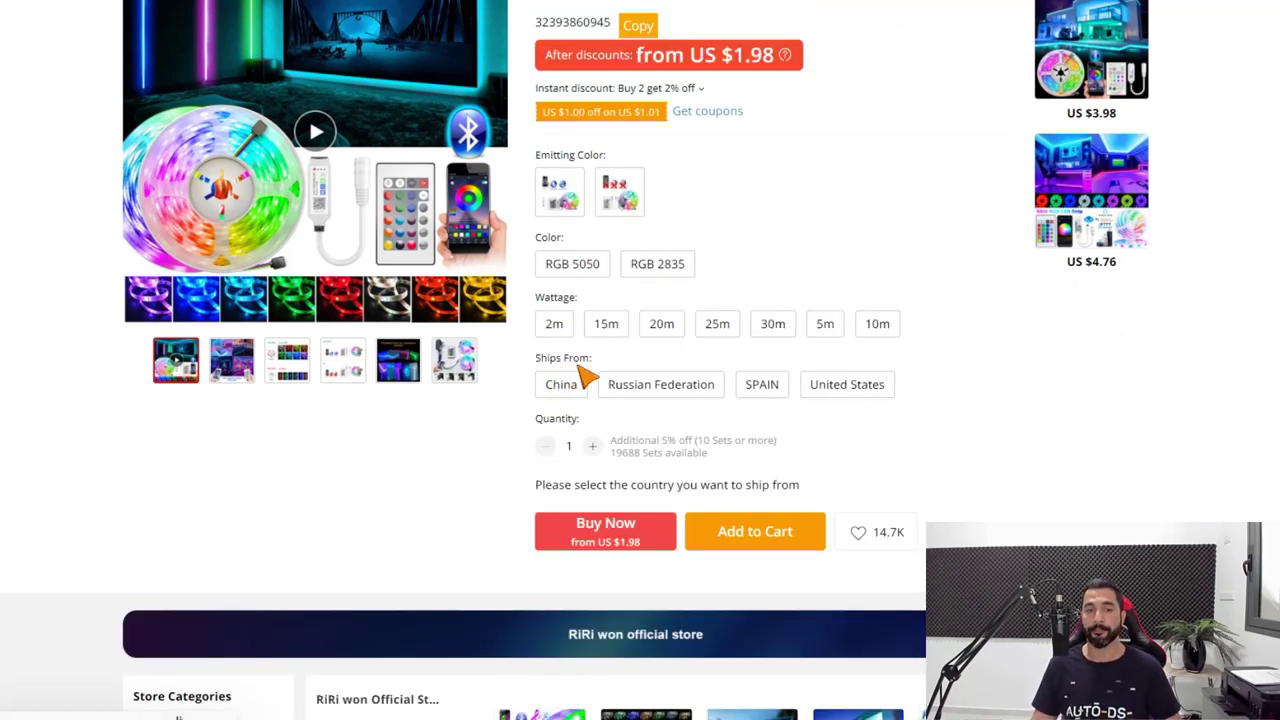
left_click(575, 392)
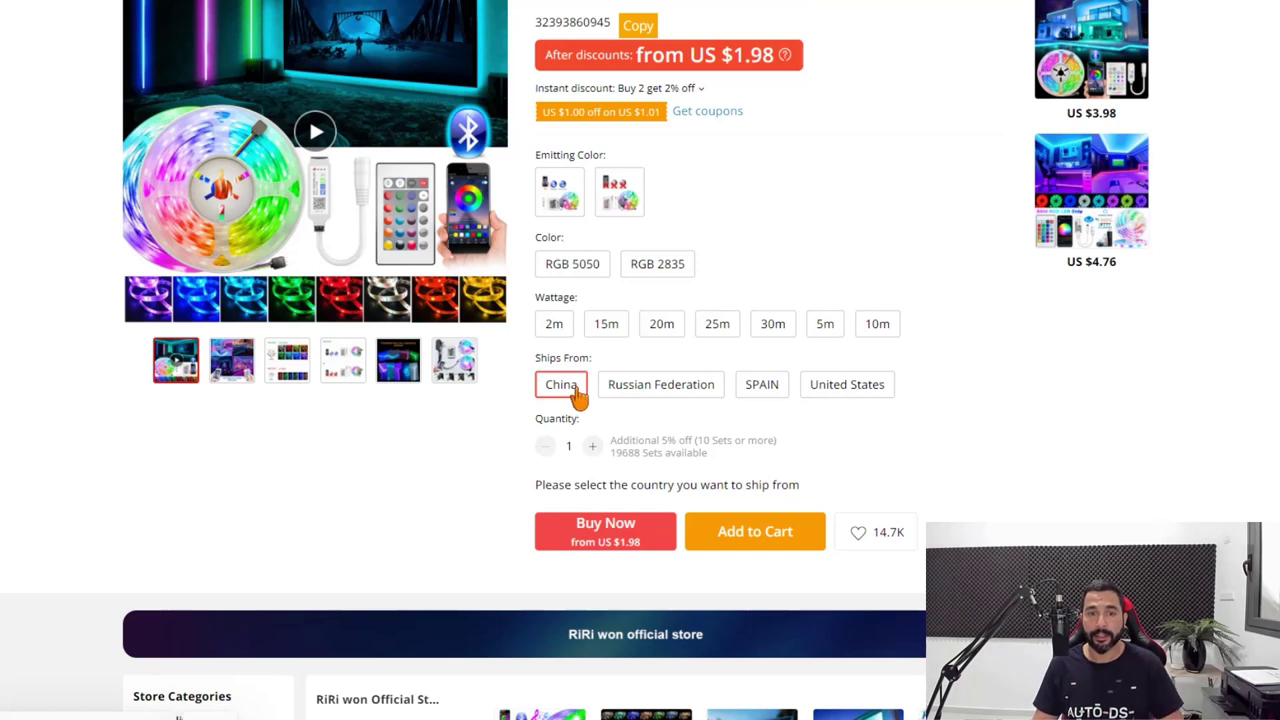
left_click(621, 392)
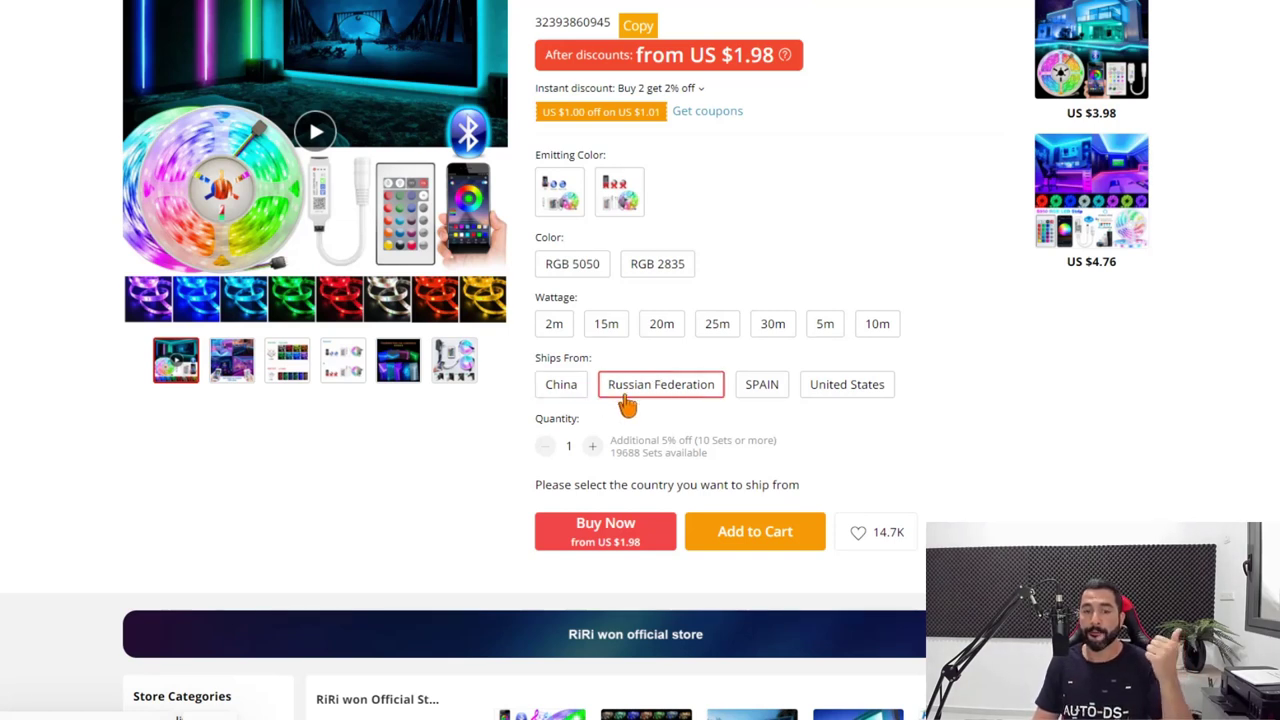
left_click(757, 394)
left_click(866, 400)
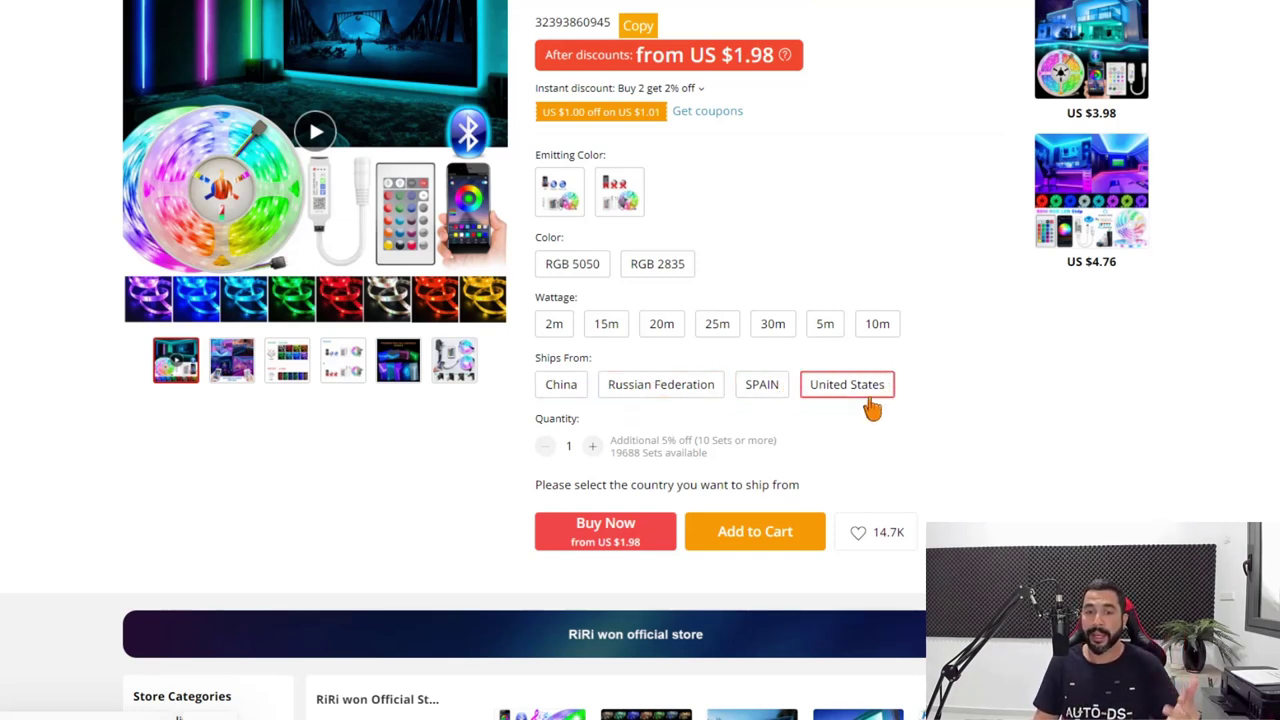
scroll(870, 398, "up", 1)
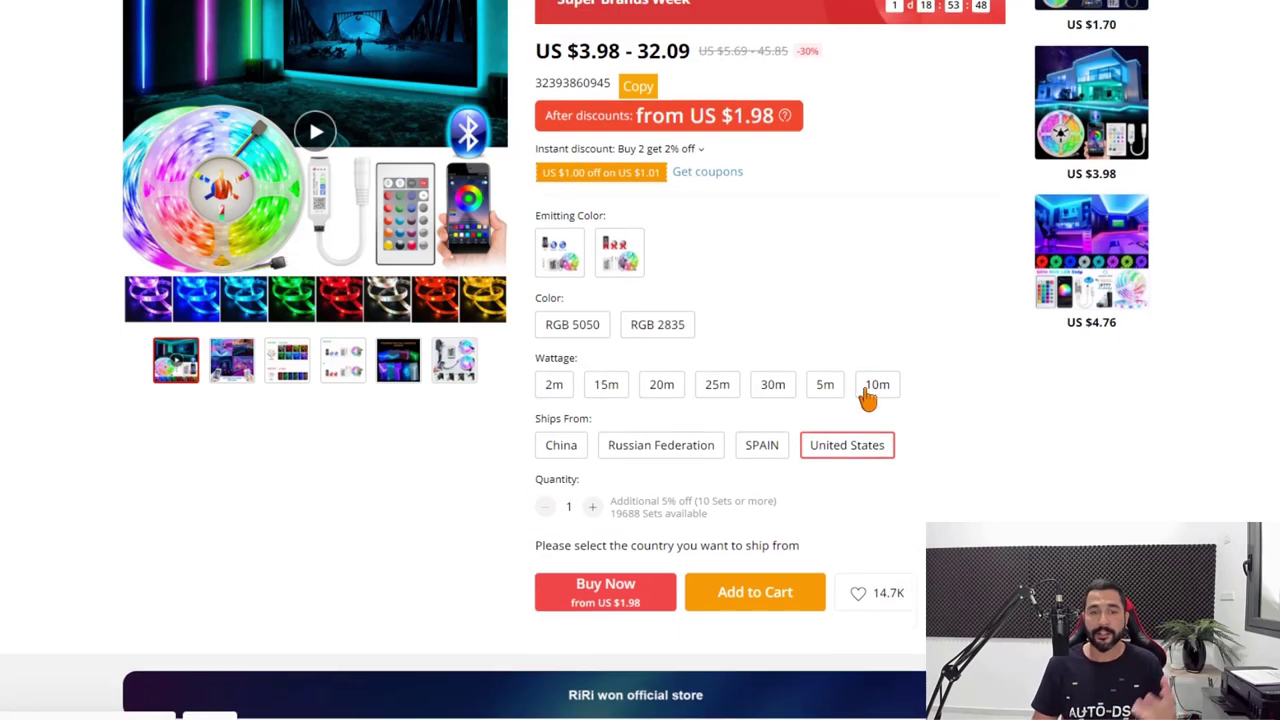
left_click(875, 400)
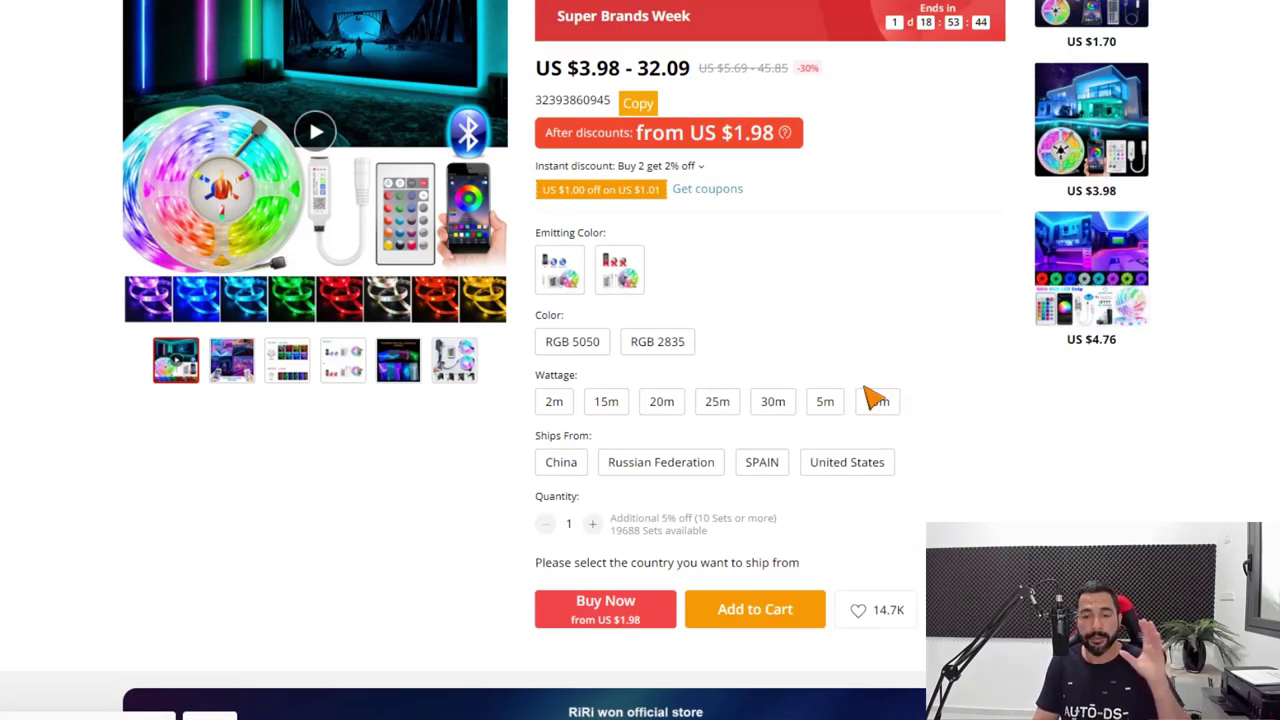
Choose United States shipping with the IR Set, RGB 2835, 20m variant.
left_click(844, 471)
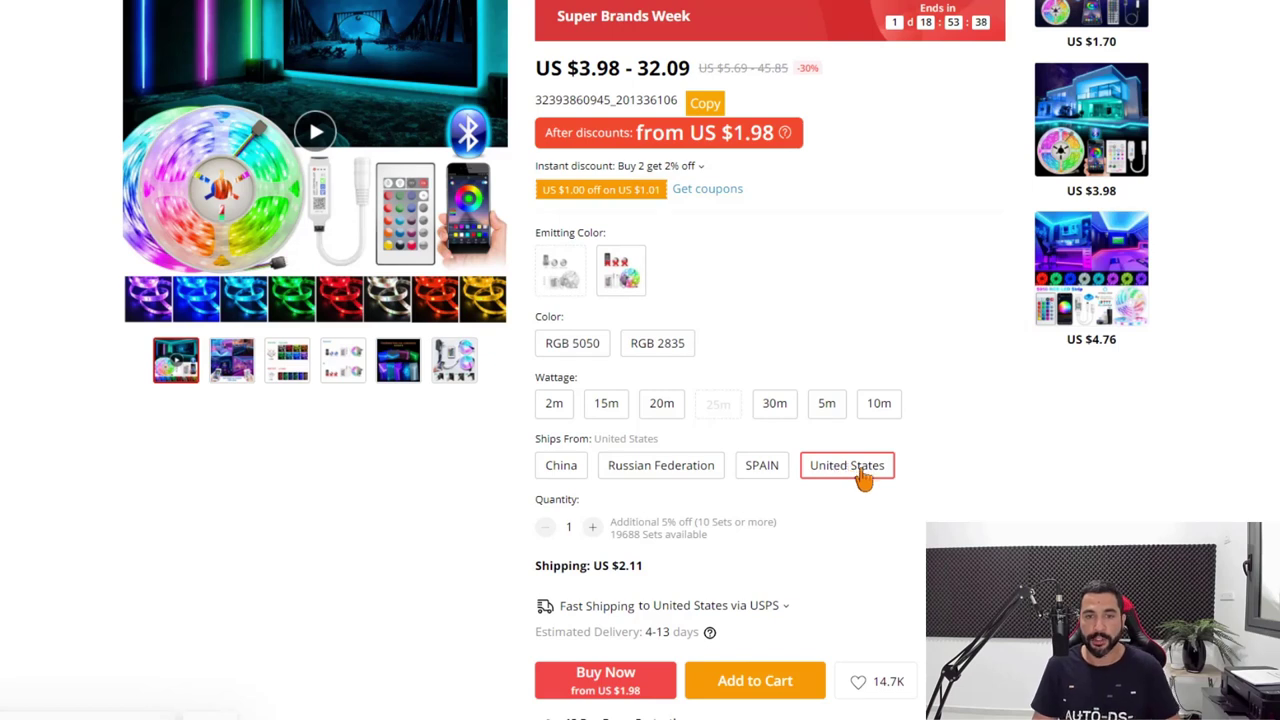
left_click(620, 262)
left_click(668, 350)
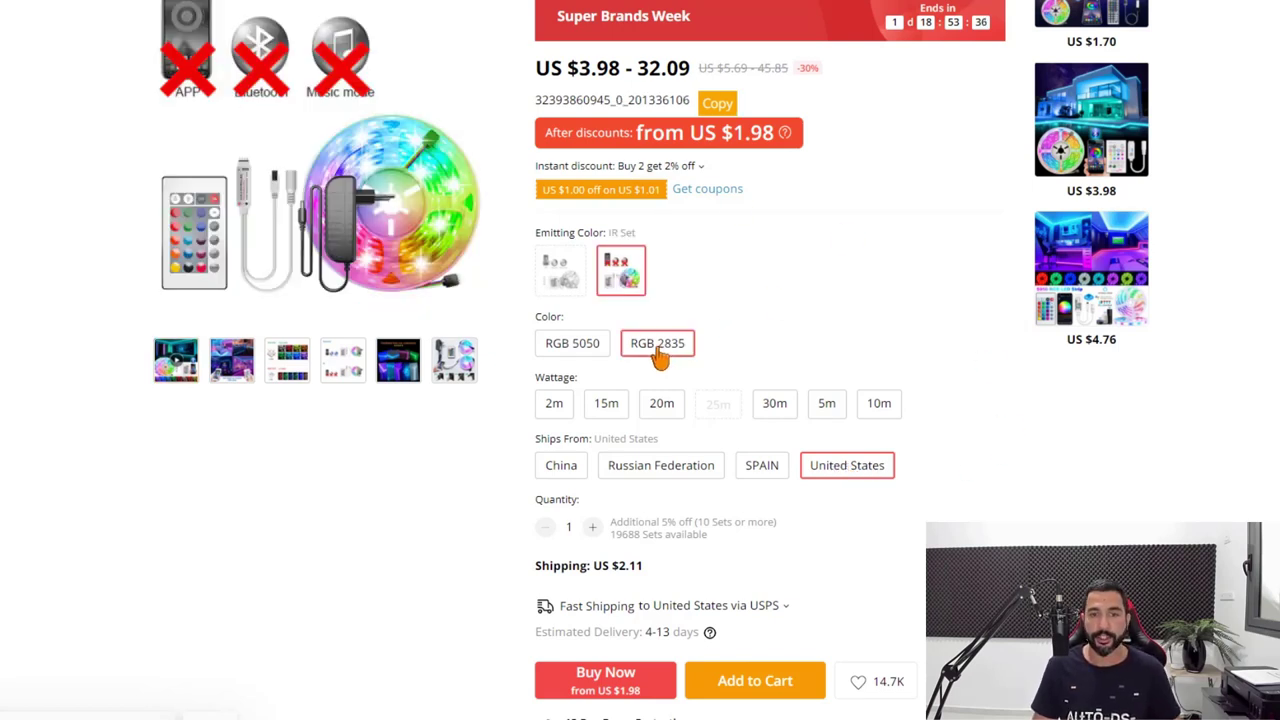
left_click(661, 405)
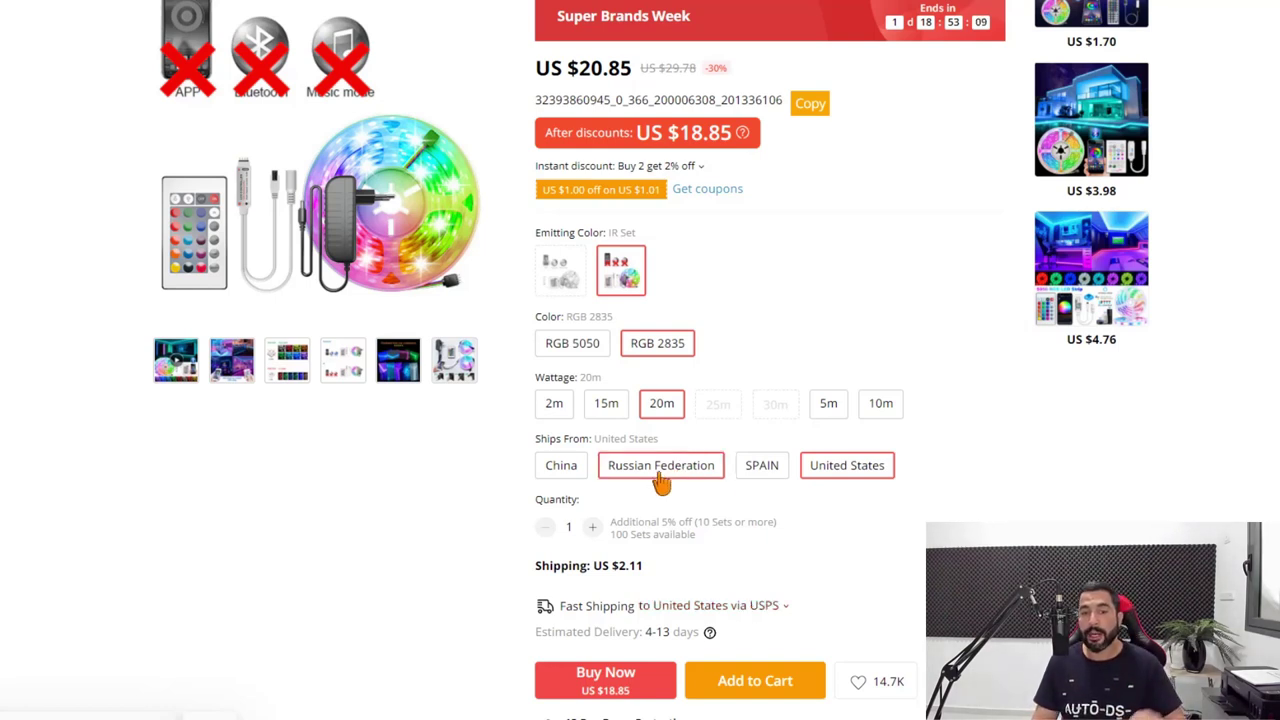
scroll(923, 503, "up", 2)
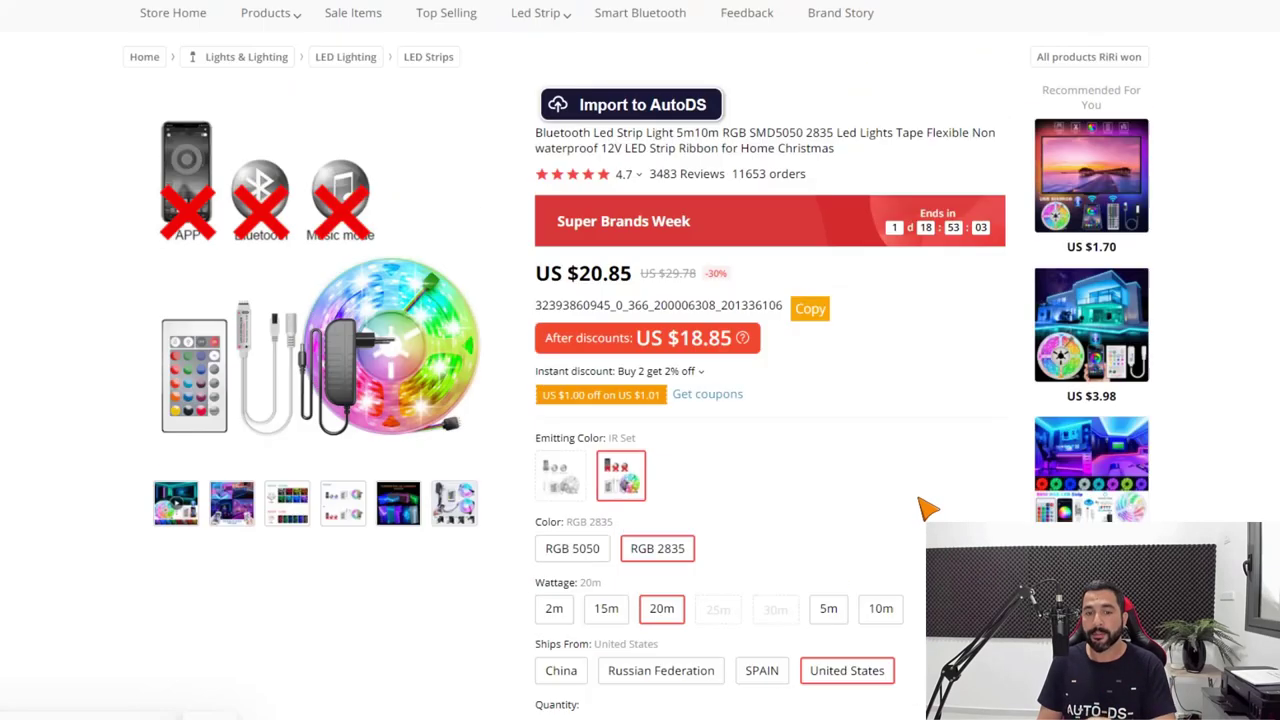
scroll(916, 470, "down", 2)
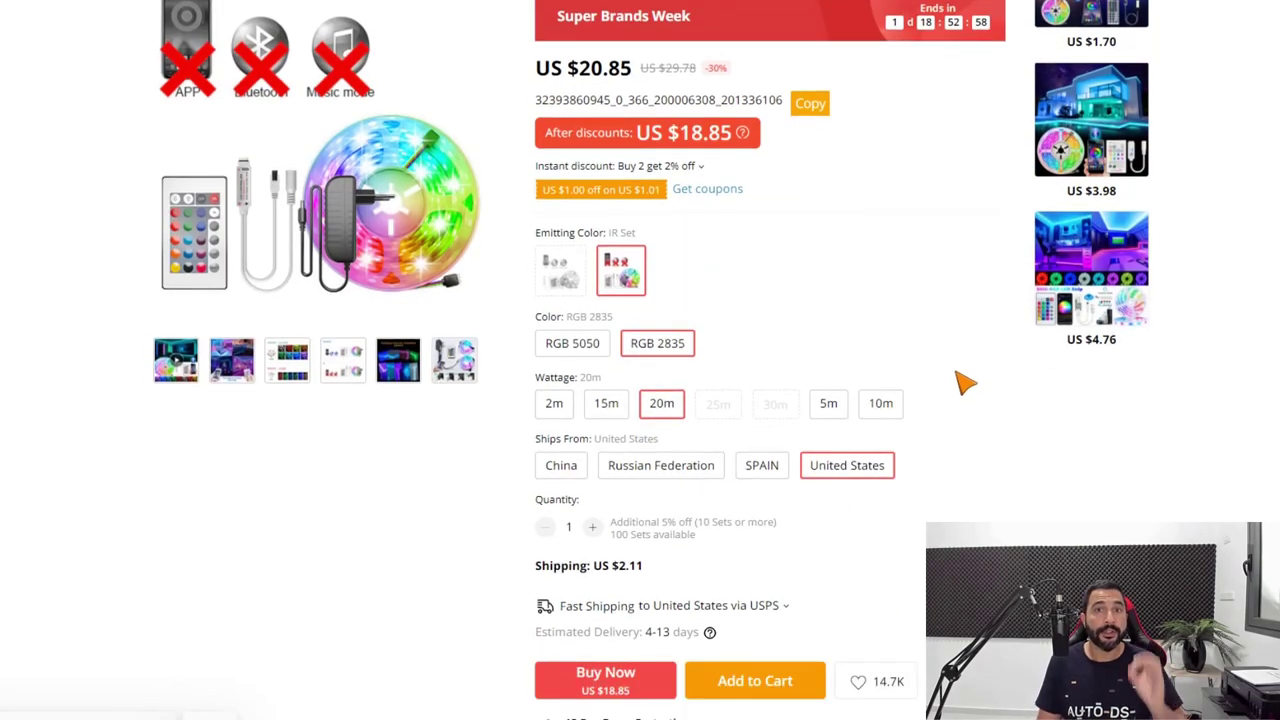
scroll(962, 380, "up", 2)
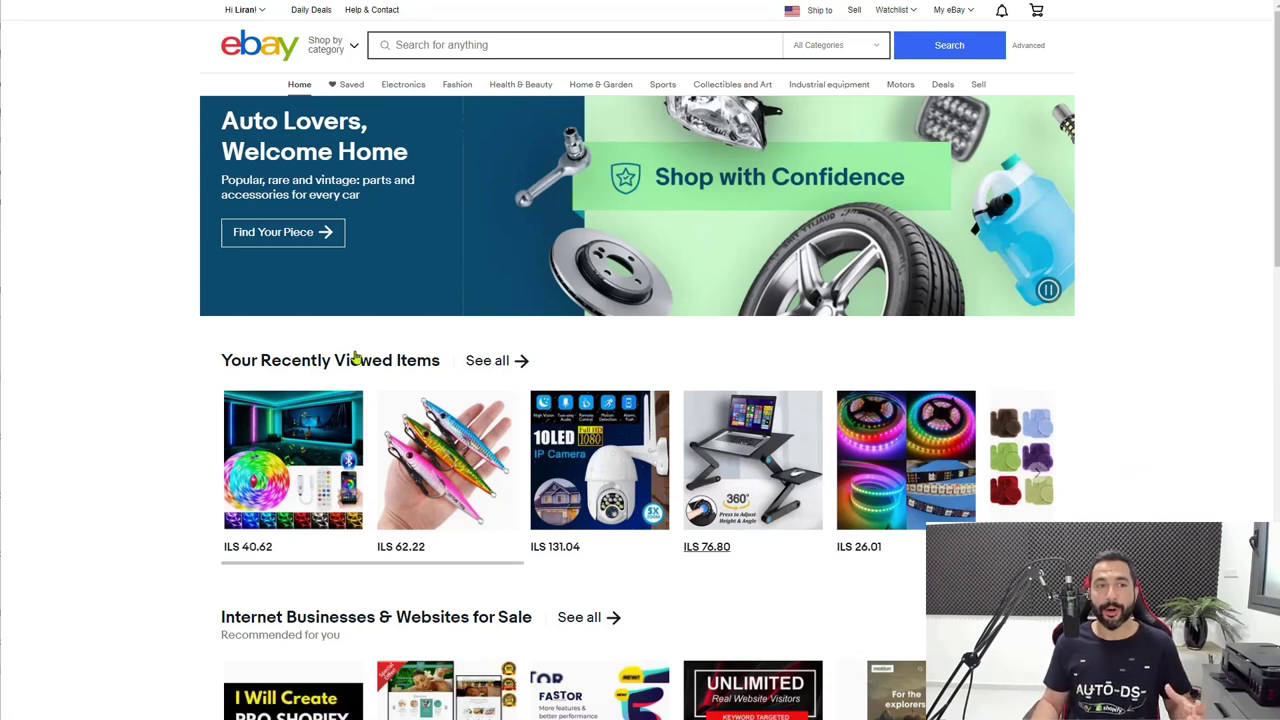
Go from Account settings to Business Policies and start a new Payment policy.
mouse_move(249, 13)
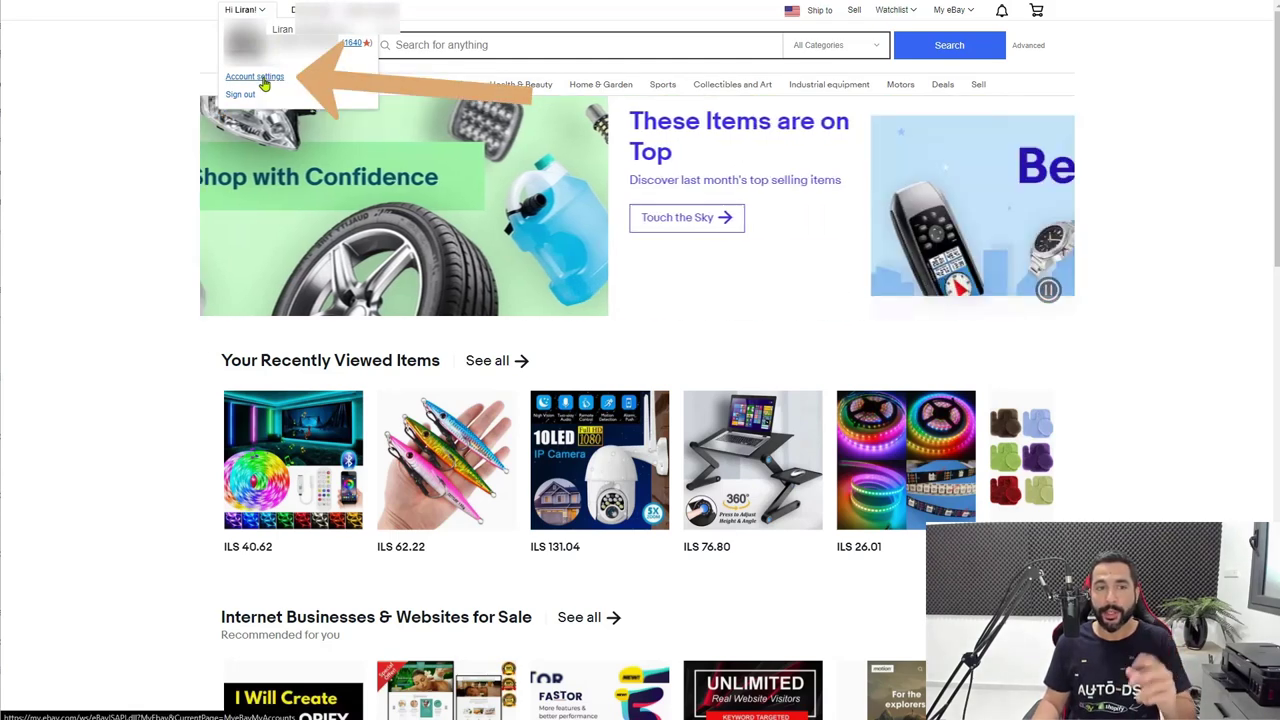
left_click(262, 80)
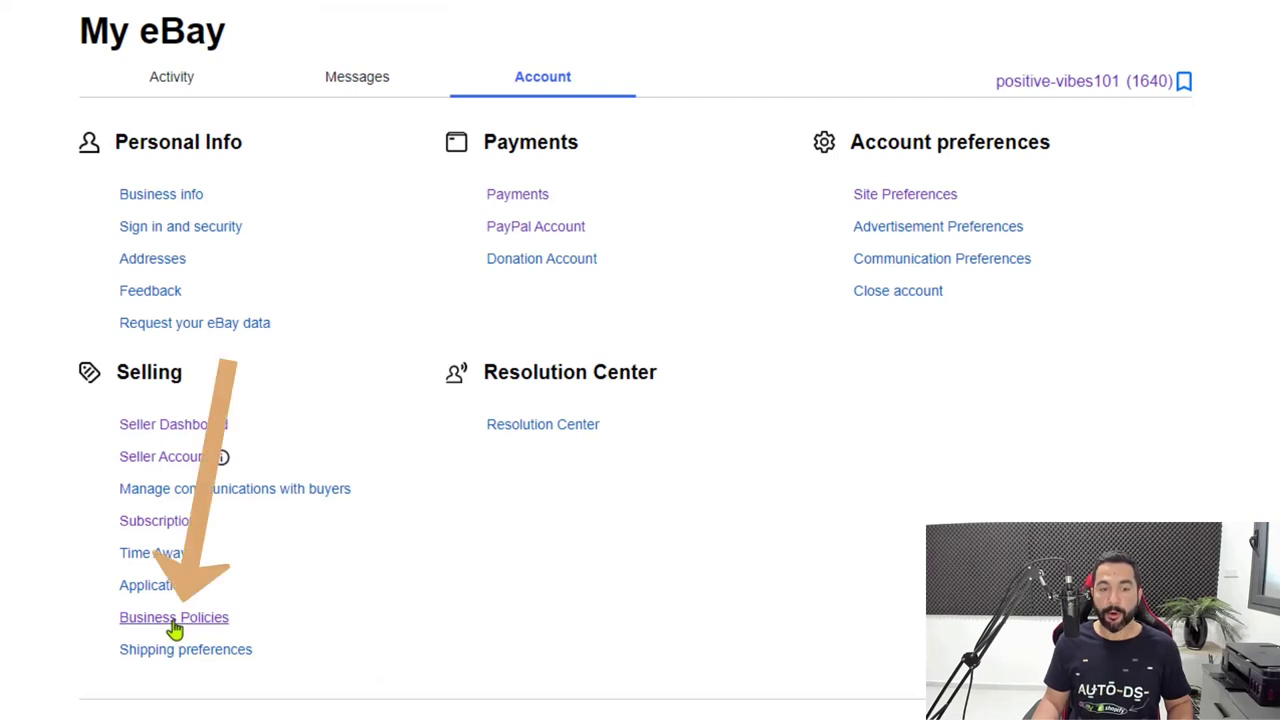
left_click(176, 620)
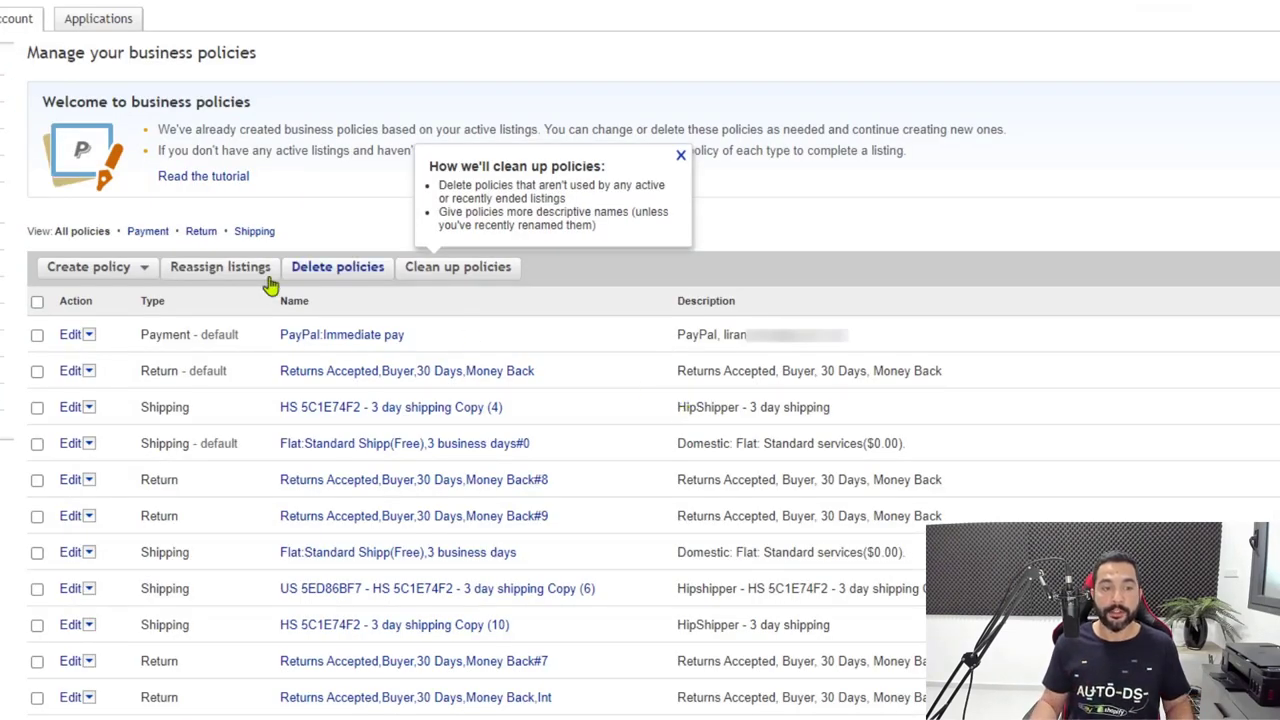
left_click(100, 270)
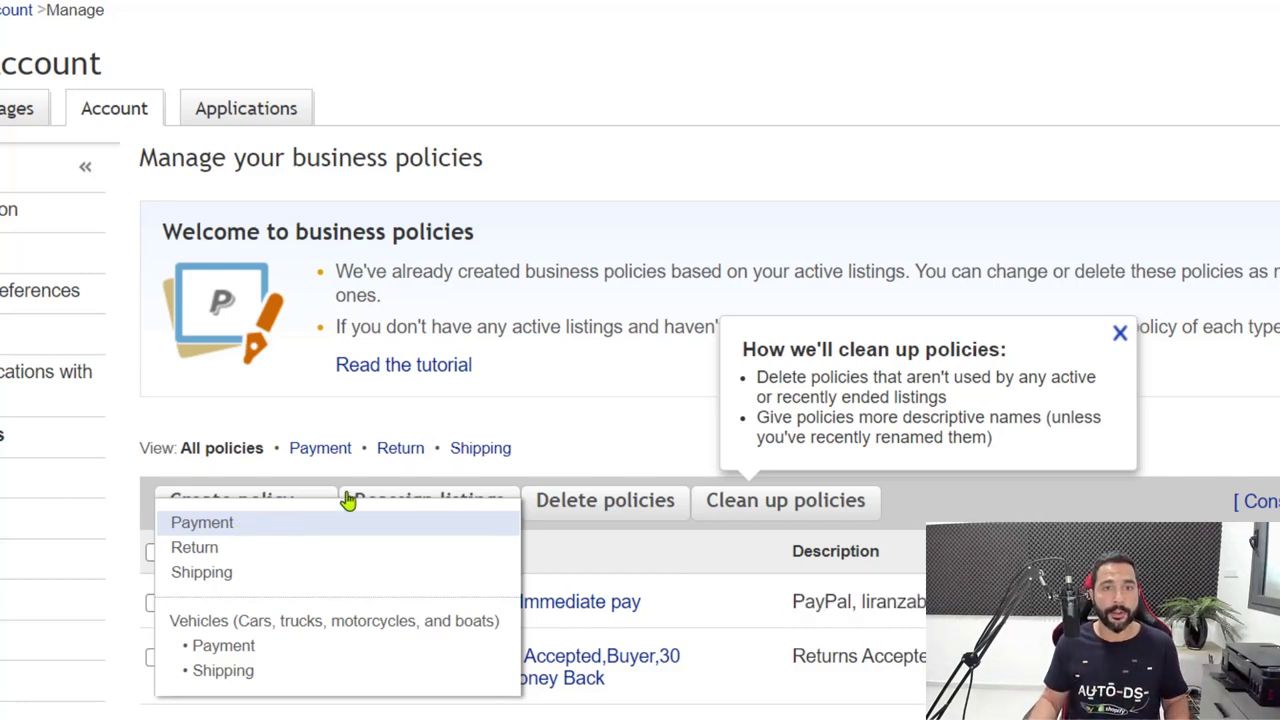
left_click(202, 522)
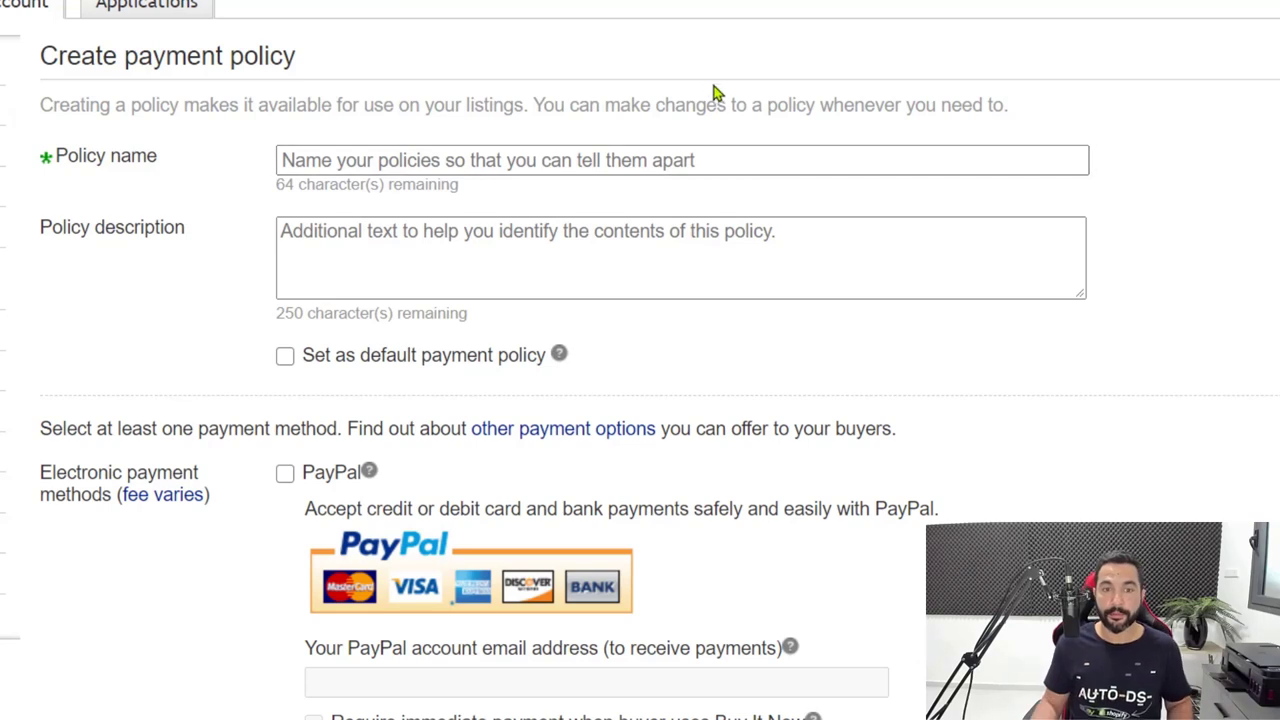
Name the payment policy 'PayPal Payments' and enable PayPal as a payment method.
left_click(396, 170)
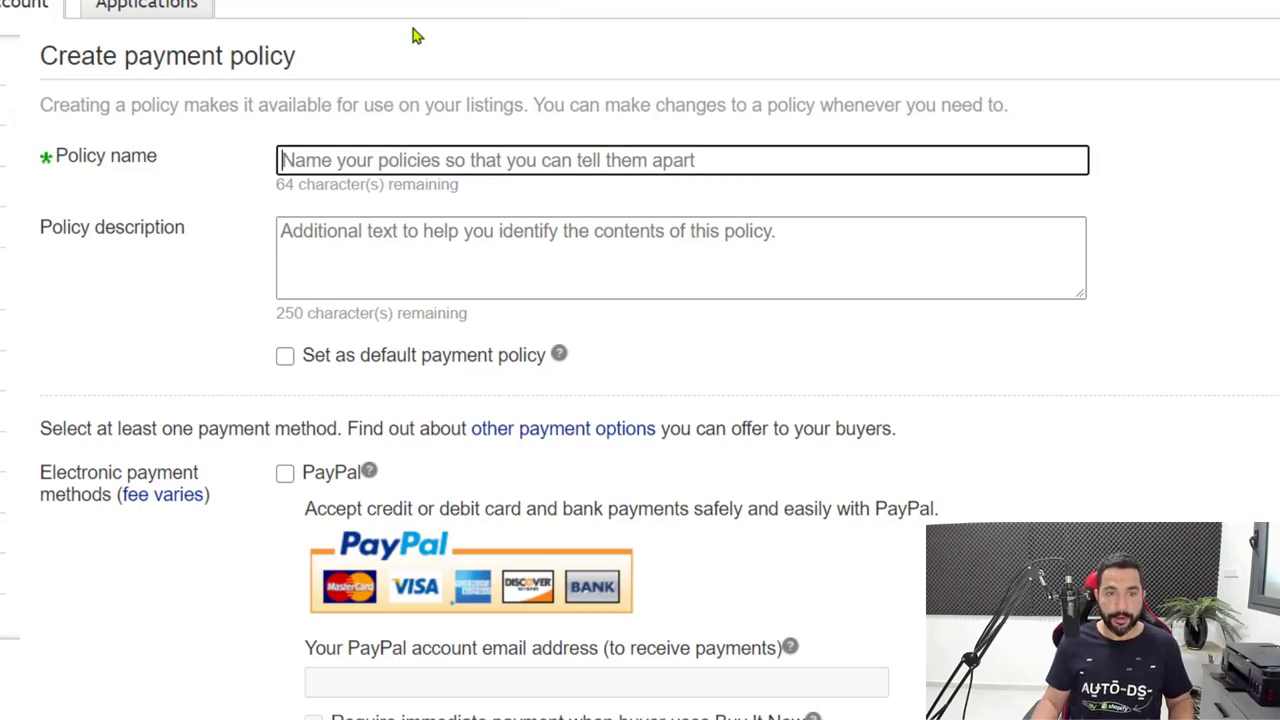
type("PayPal Payments")
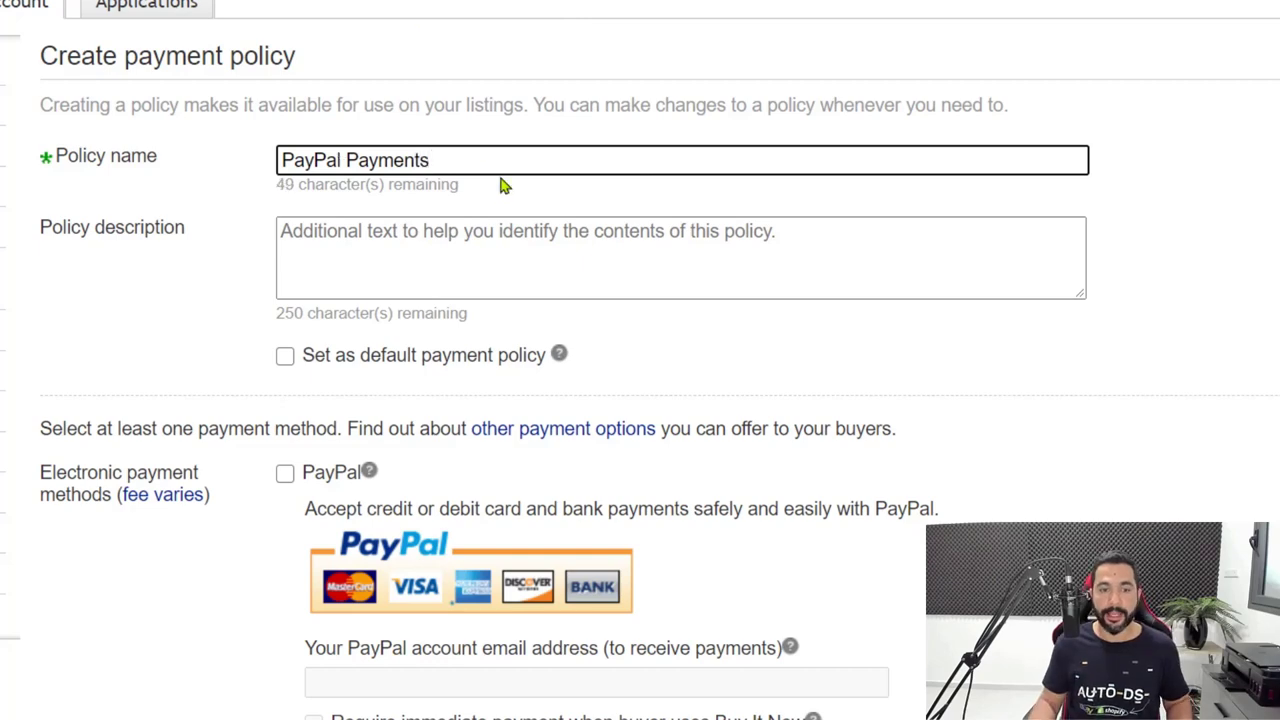
scroll(400, 190, "down", 3)
left_click(285, 188)
Enter the PayPal account e-mail and require immediate payment for Buy It Now purchases.
scroll(289, 200, "down", 2)
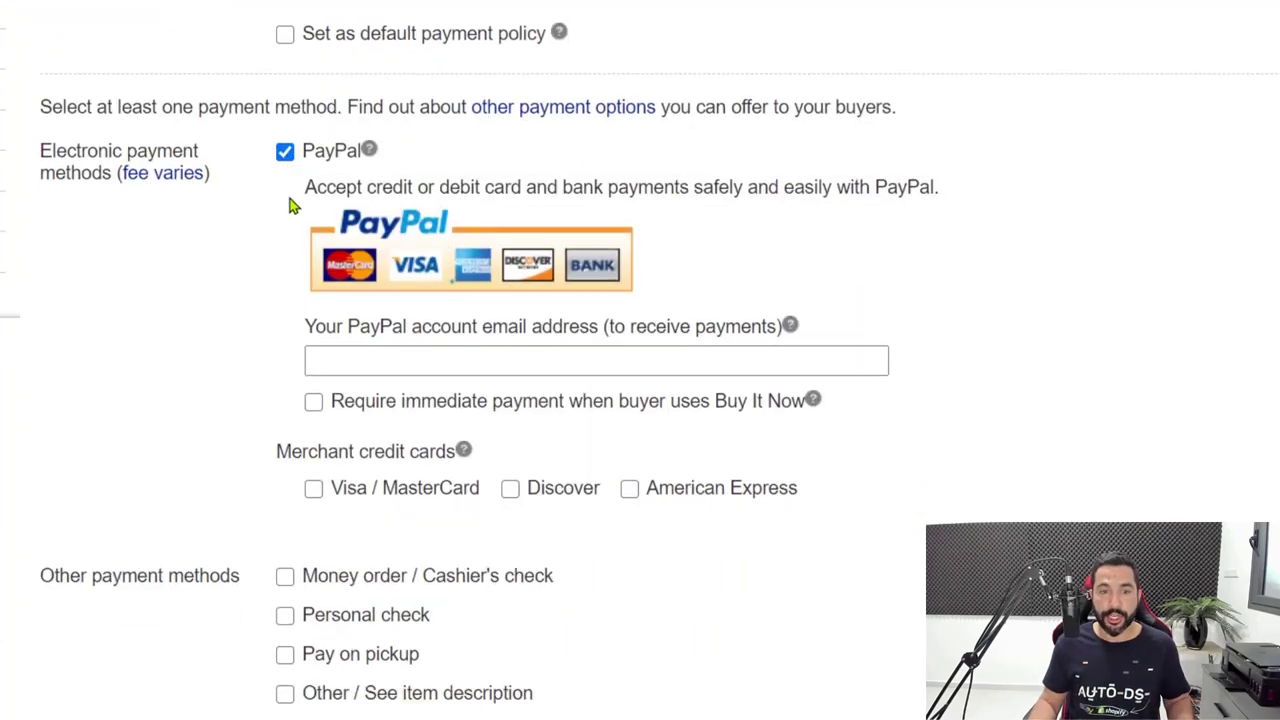
left_click(323, 203)
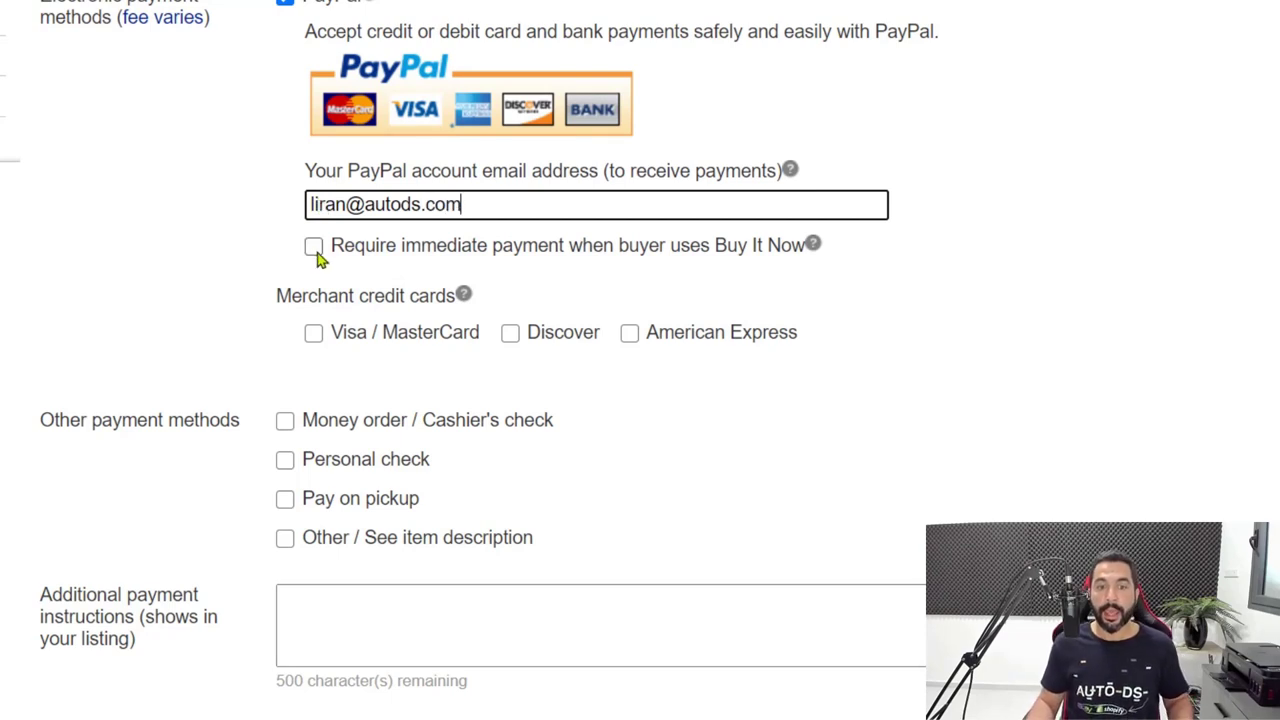
left_click(320, 250)
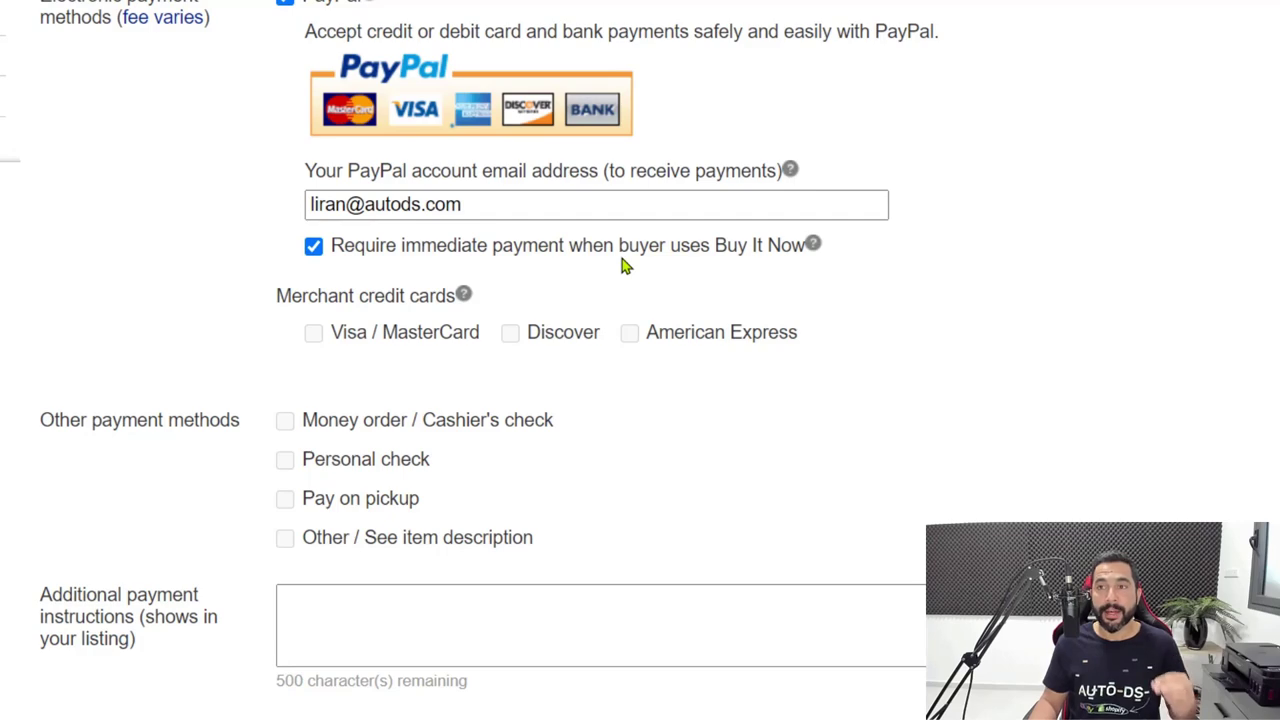
scroll(894, 114, "up", 2)
scroll(763, 229, "down", 4)
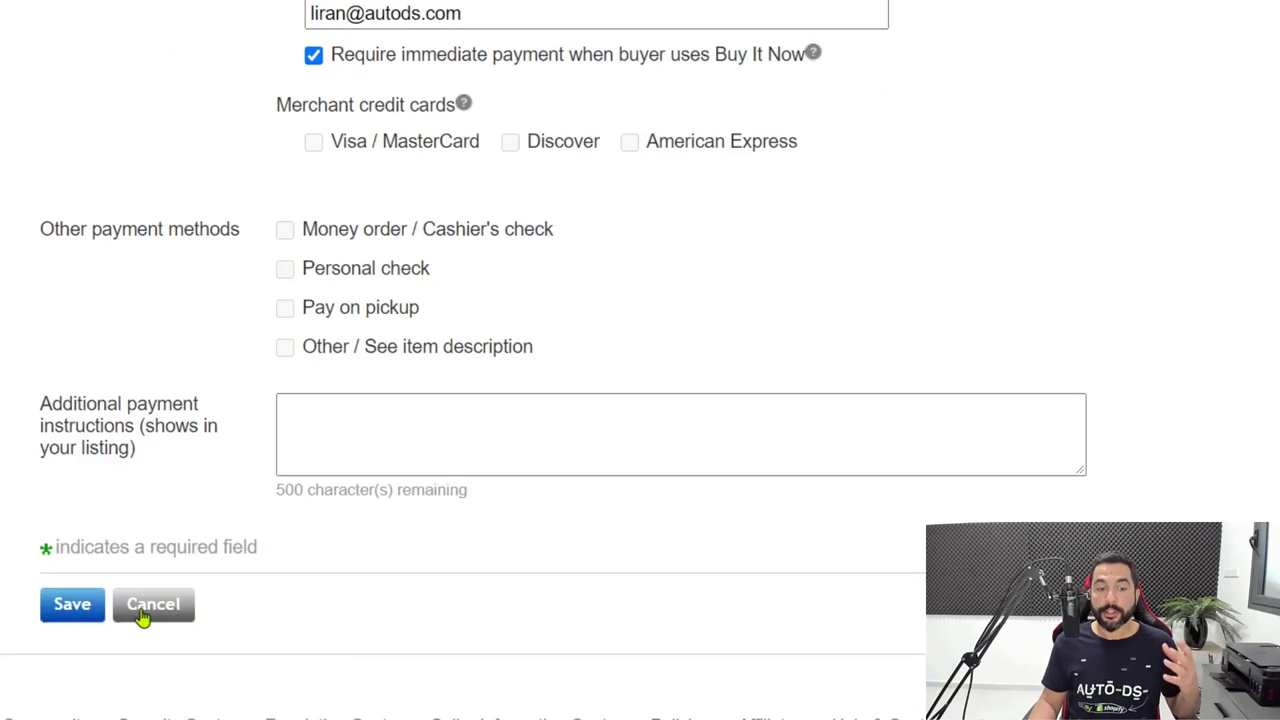
scroll(83, 621, "up", 4)
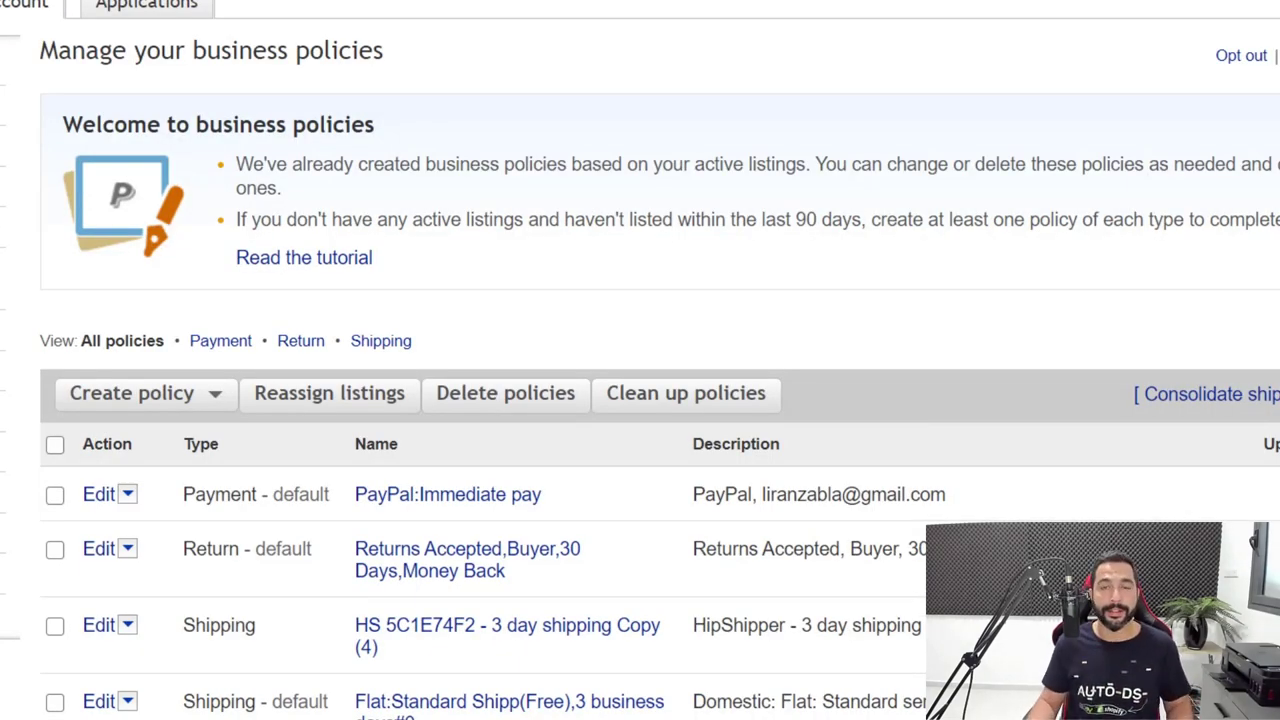
scroll(434, 23, "up", 1)
Start a new return policy named 'AliExpress Return Policy'.
left_click(172, 490)
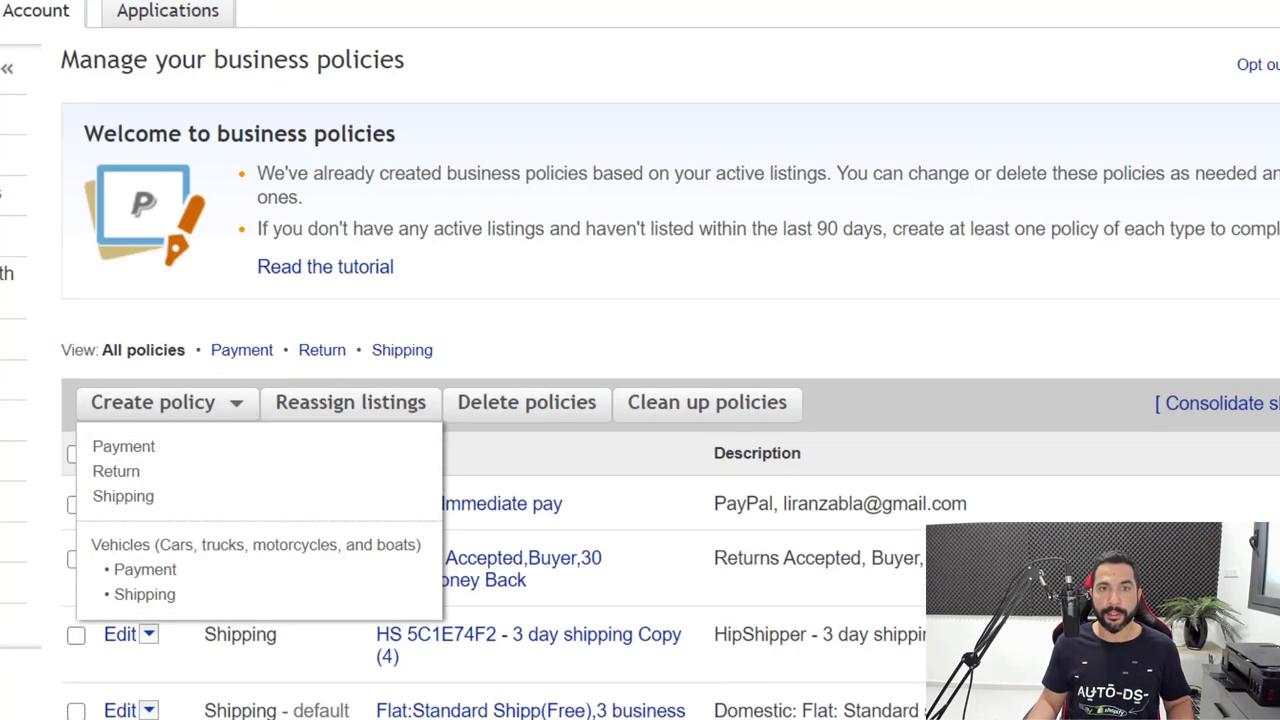
left_click(366, 169)
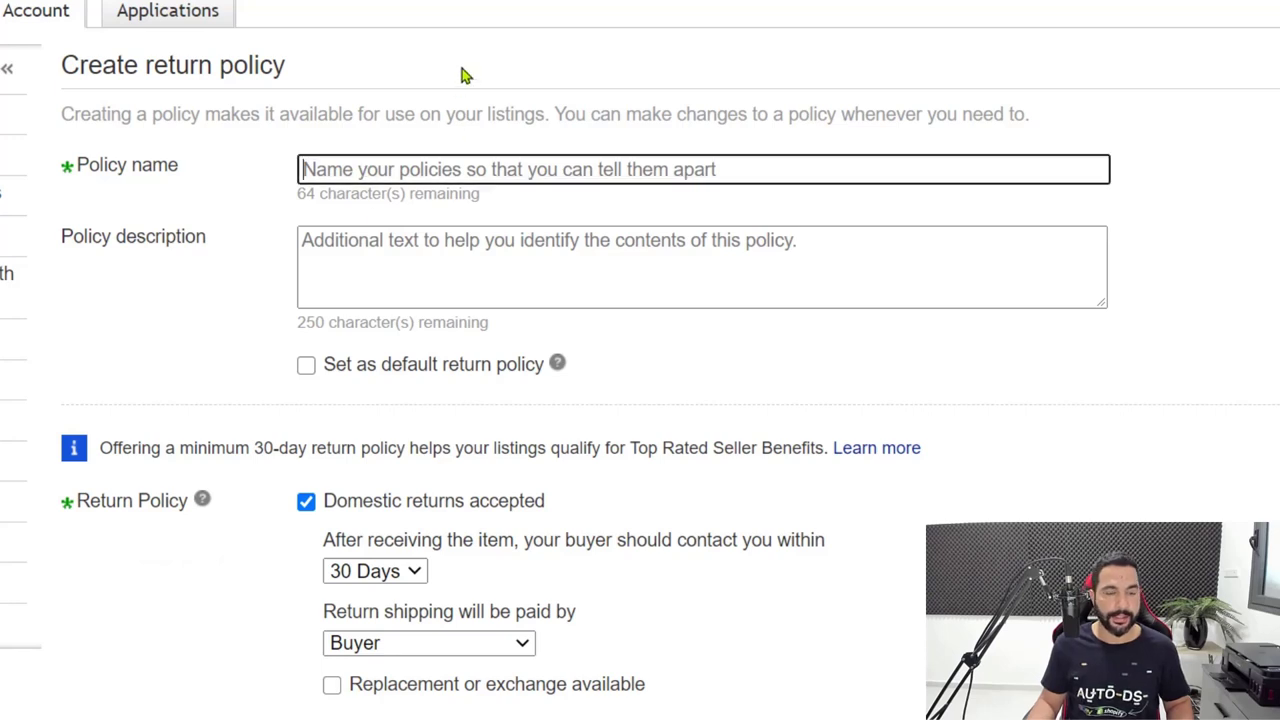
scroll(463, 74, "down", 1)
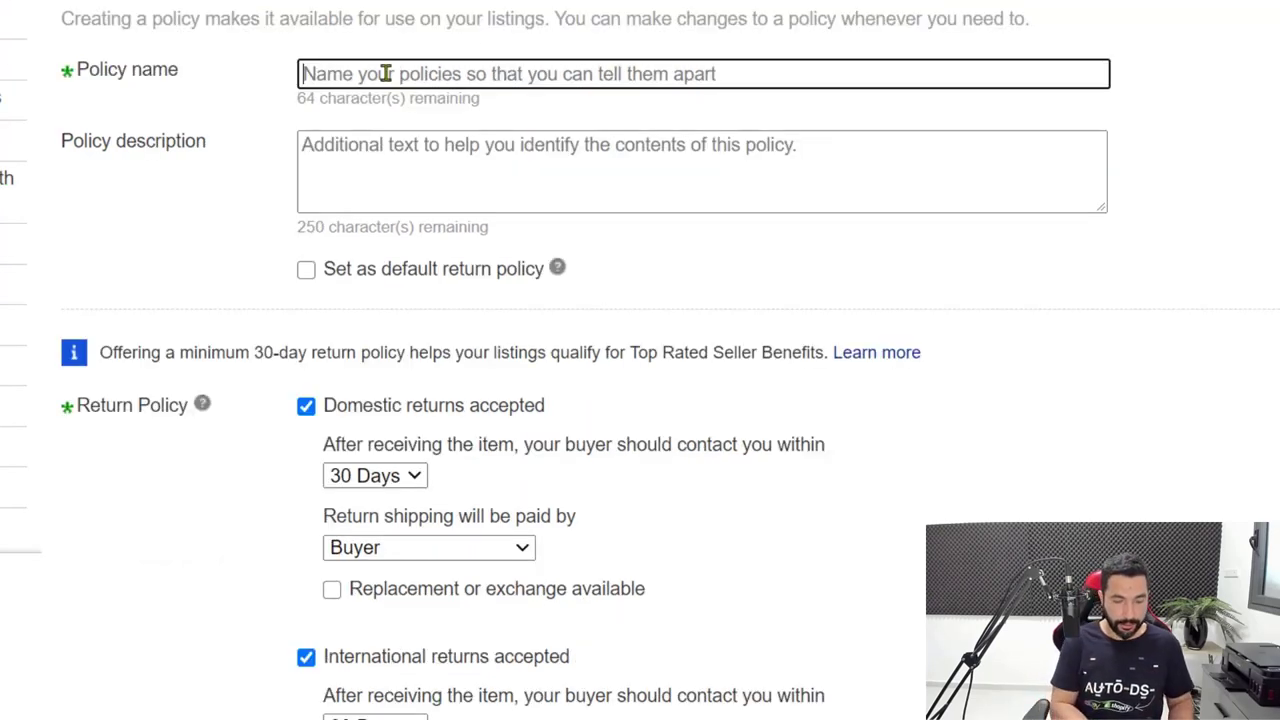
type("AliExpress Returns")
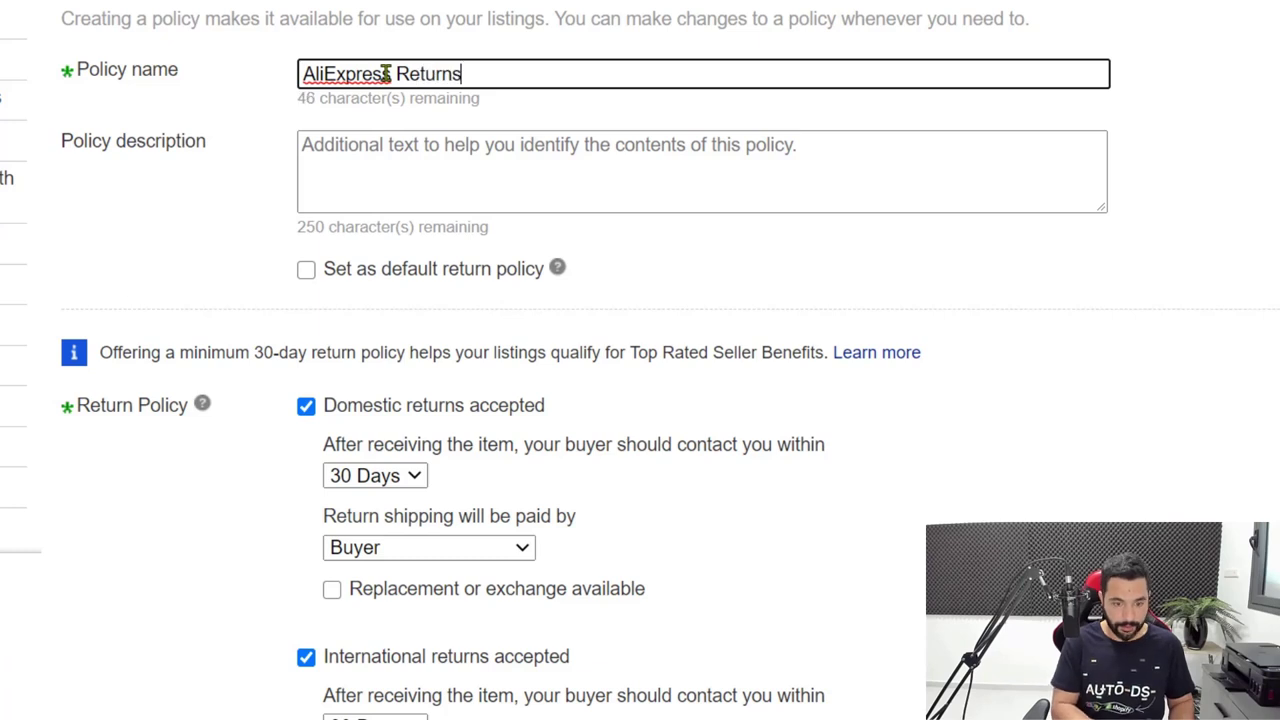
key("BackSpace")
type("Policy")
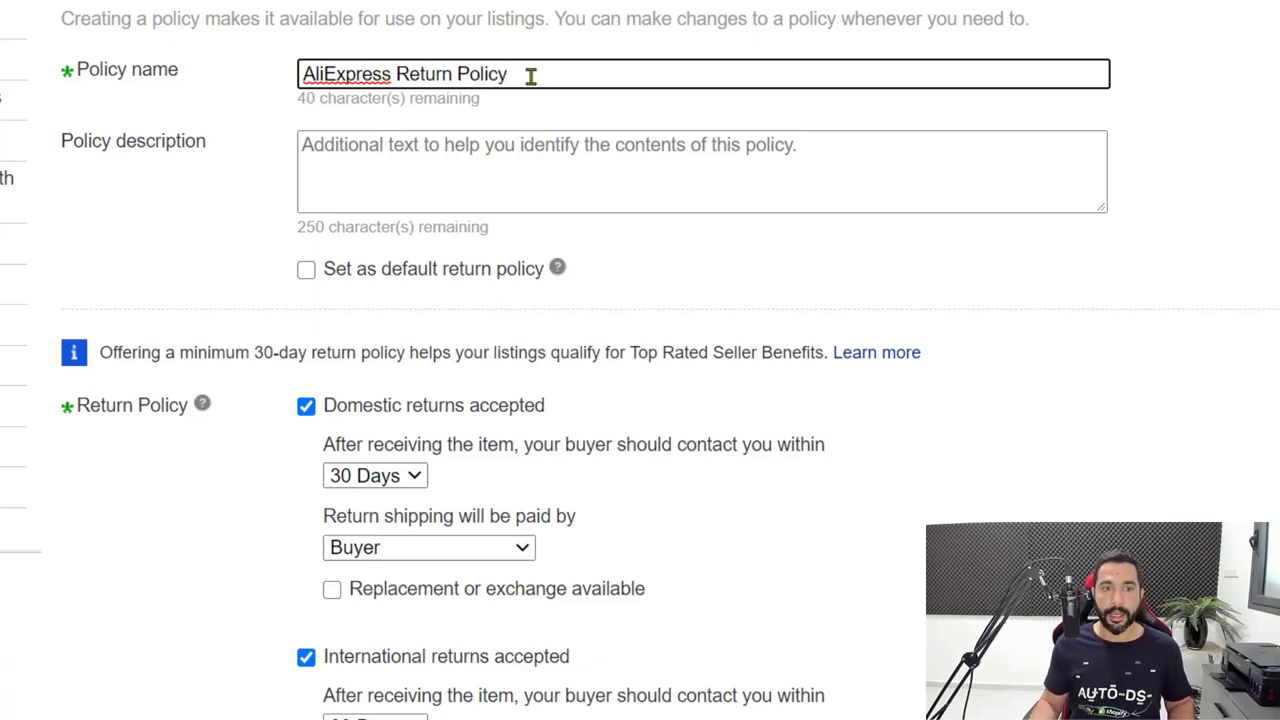
left_click_drag(509, 74, 346, 73)
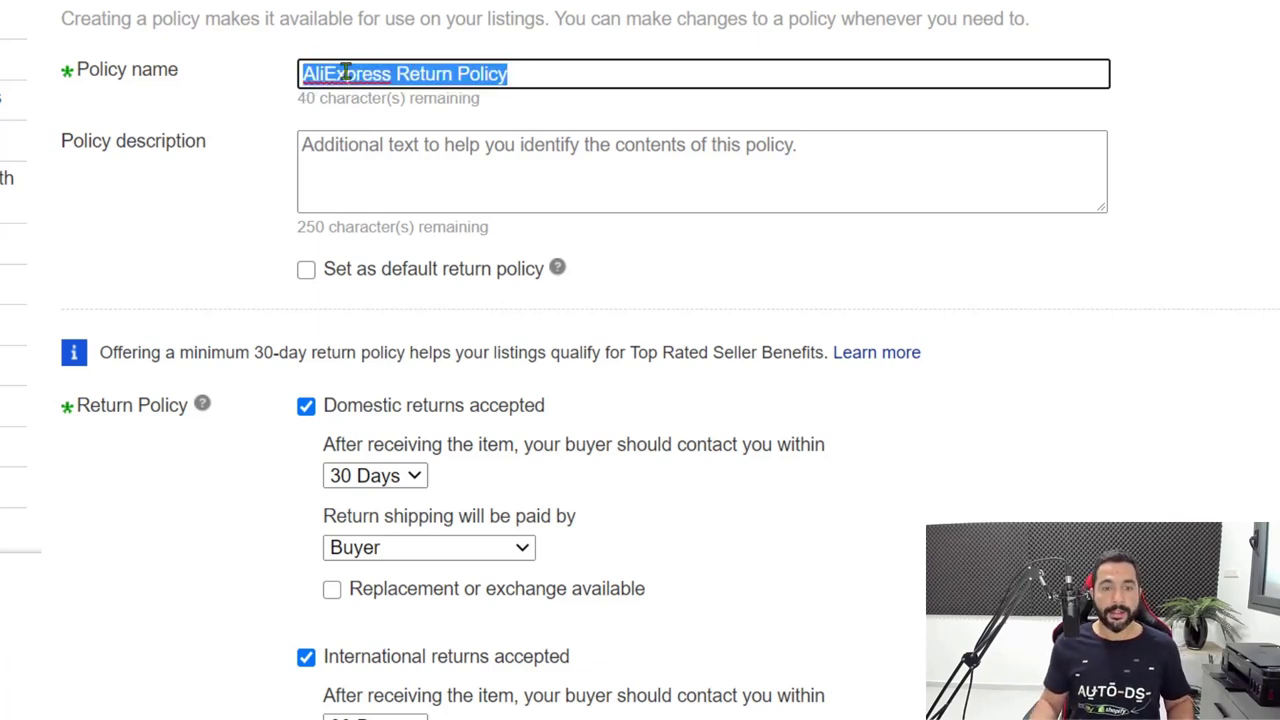
left_click(534, 74)
Keep the domestic return window at 30 Days.
scroll(520, 78, "down", 1)
scroll(508, 79, "down", 1)
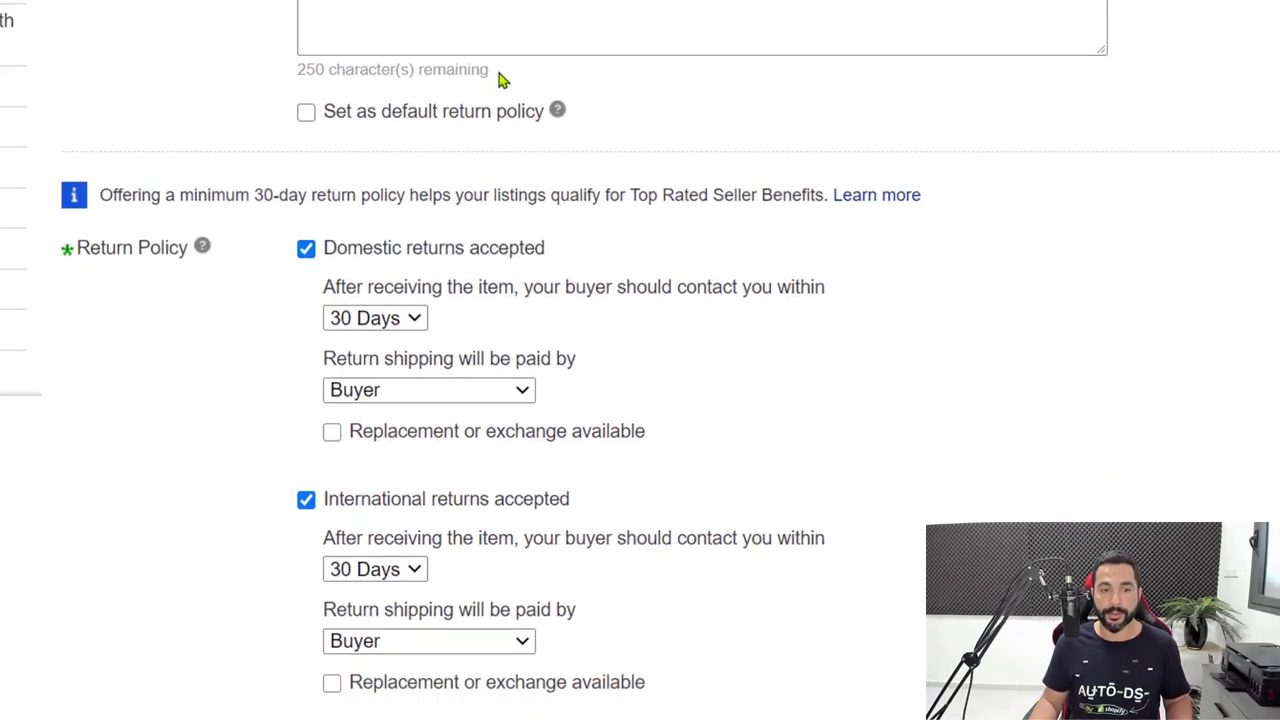
scroll(490, 90, "up", 2)
scroll(470, 104, "down", 3)
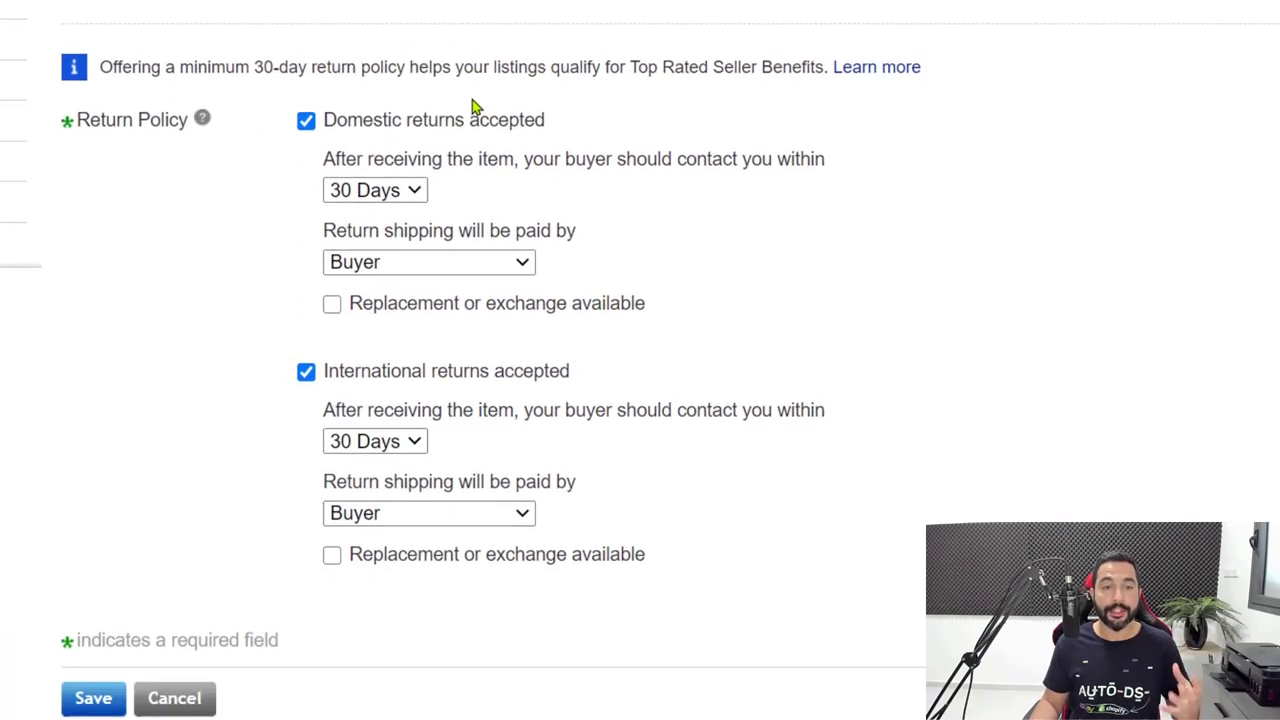
scroll(415, 140, "up", 2)
scroll(611, 149, "down", 3)
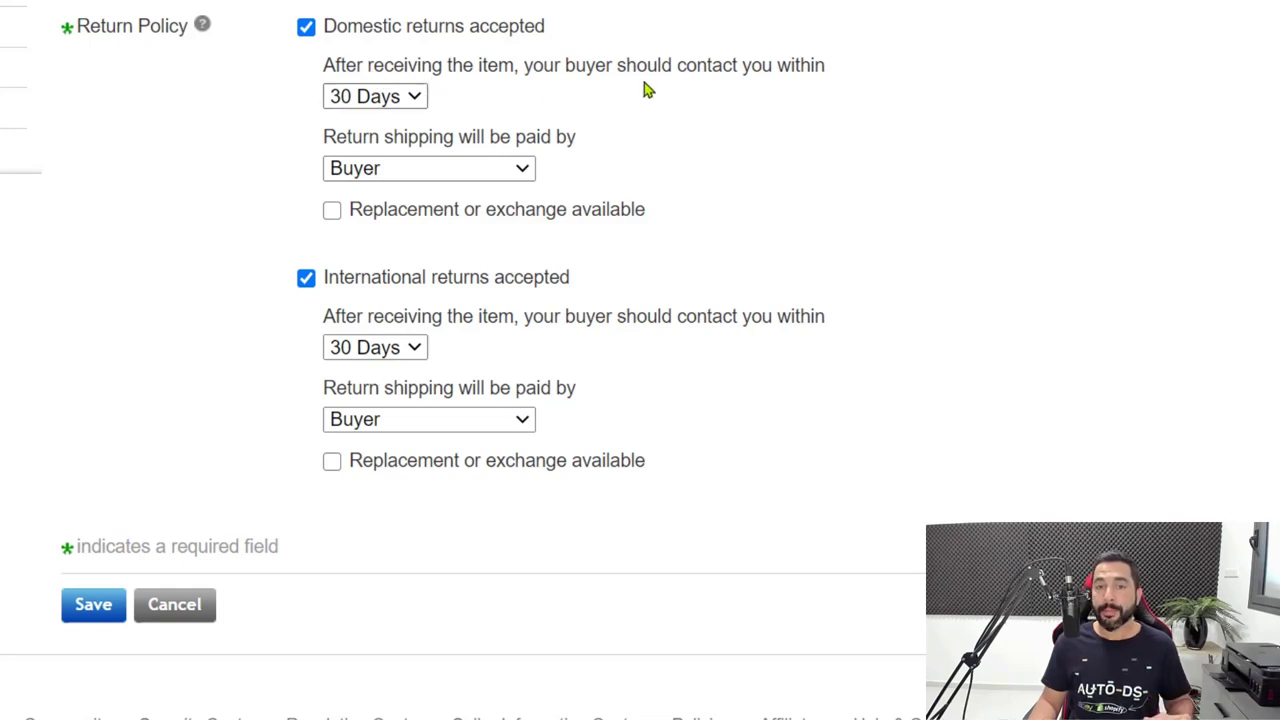
left_click(405, 97)
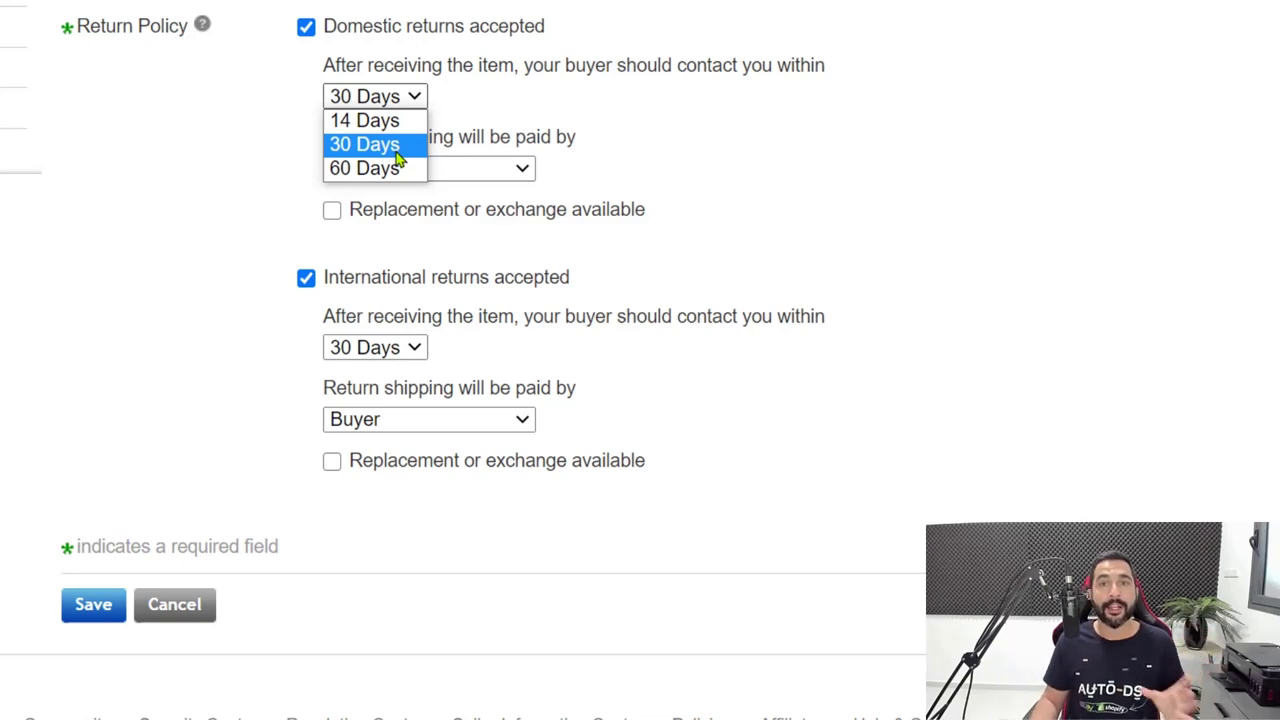
left_click(397, 150)
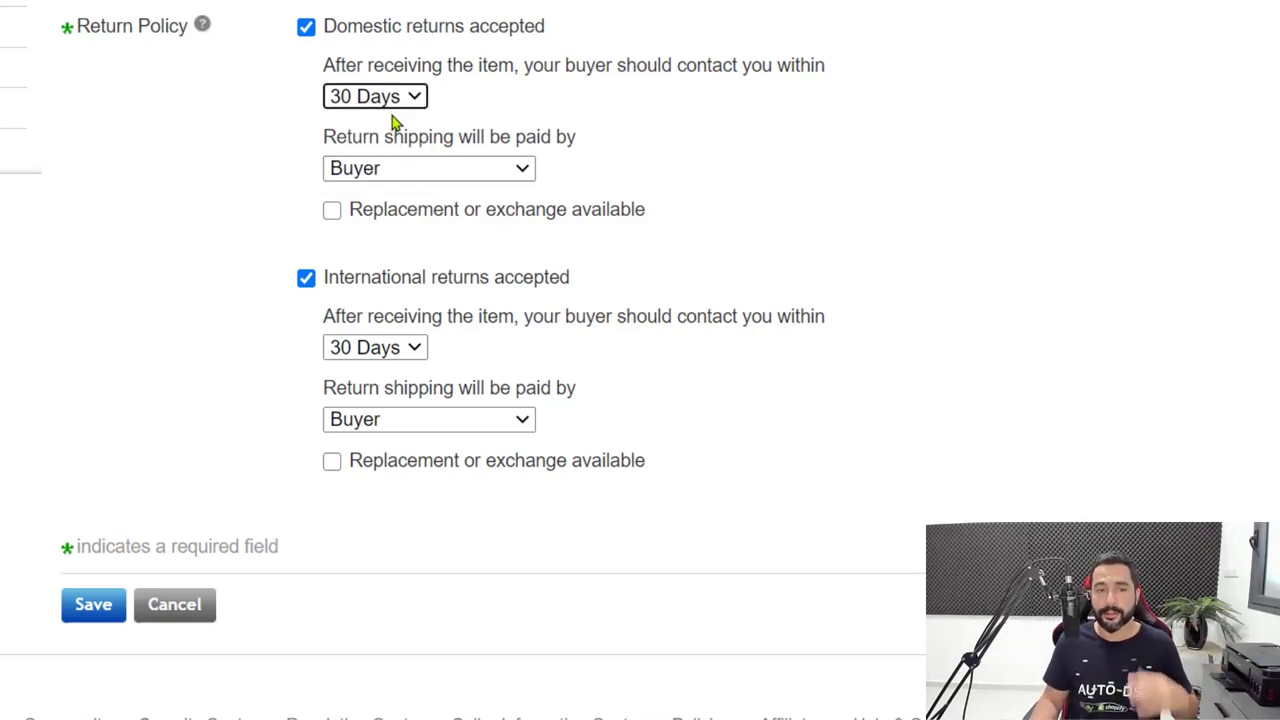
Keep the buyer paying for domestic return shipping.
key("Tab")
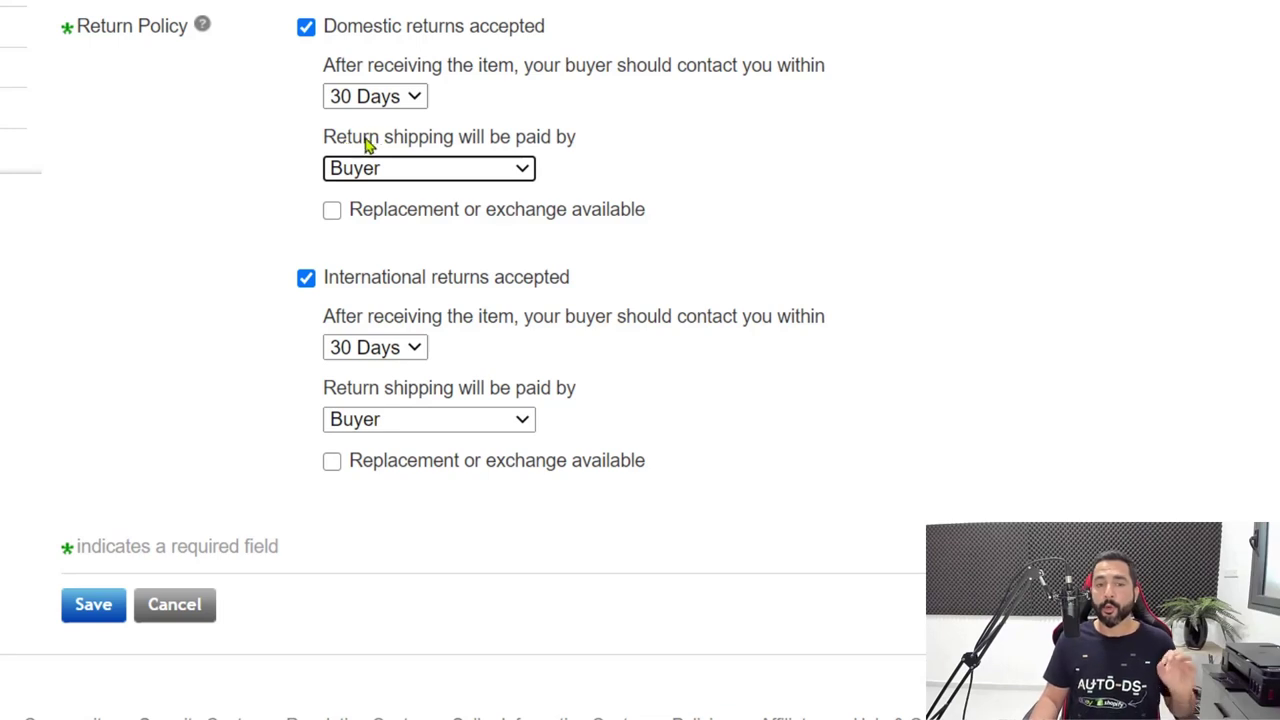
left_click(466, 177)
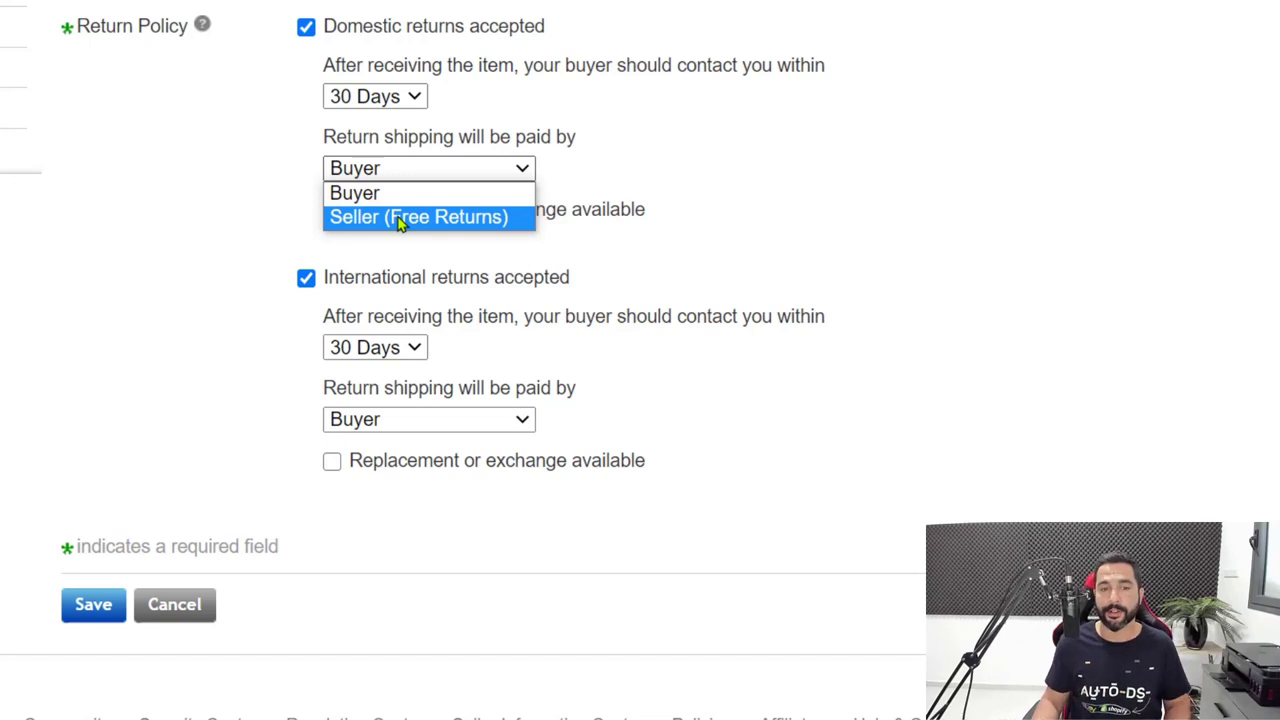
left_click(414, 176)
left_click(414, 176)
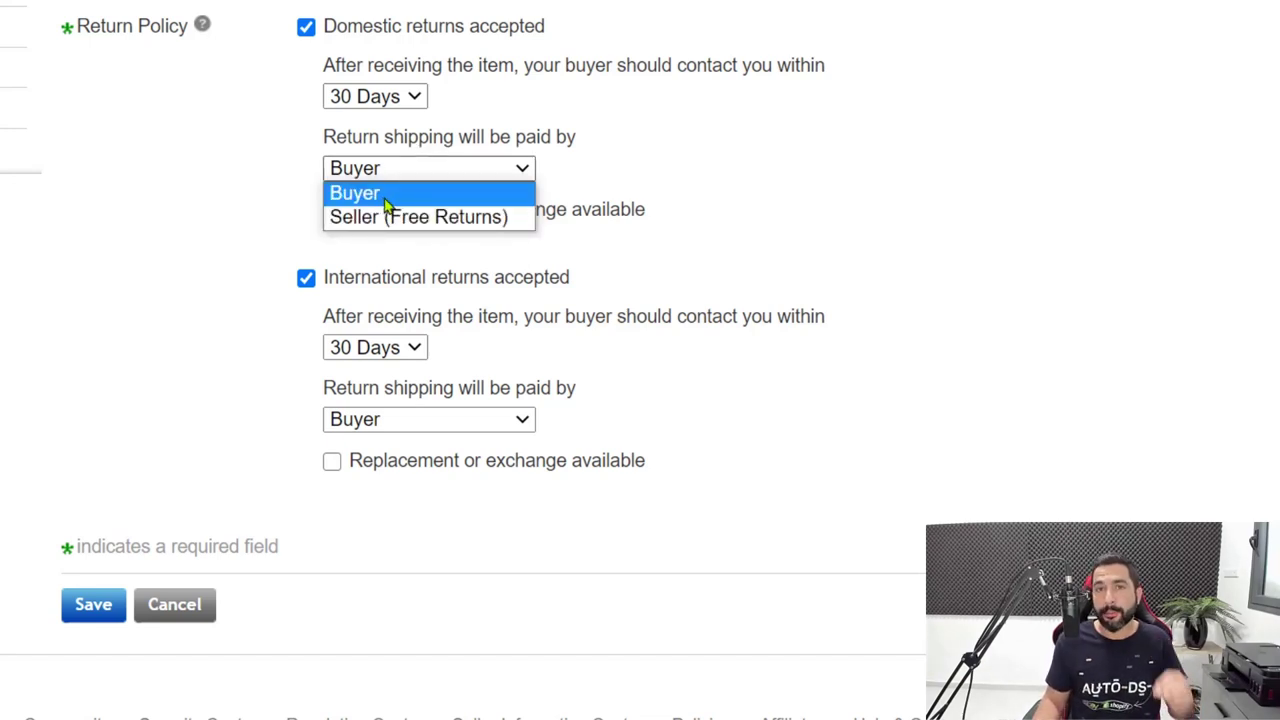
left_click(386, 195)
scroll(663, 205, "down", 1)
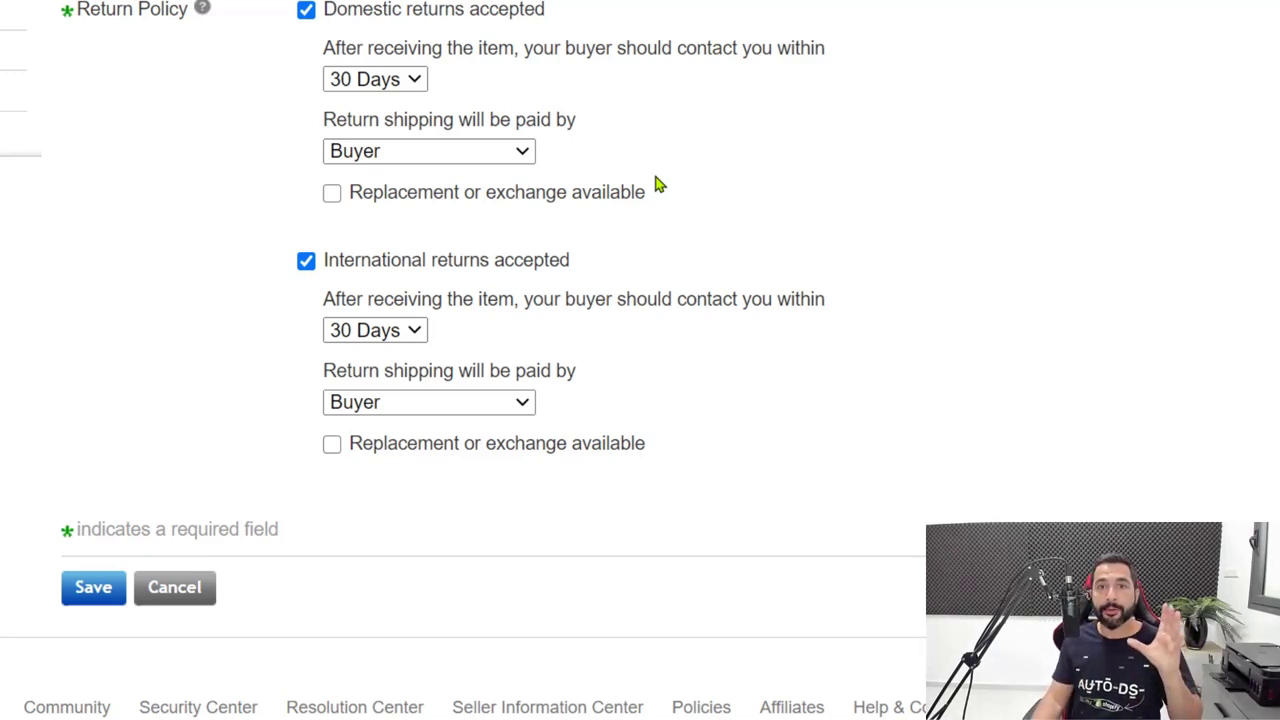
Scroll through the return policy form to review its settings.
scroll(760, 251, "up", 2)
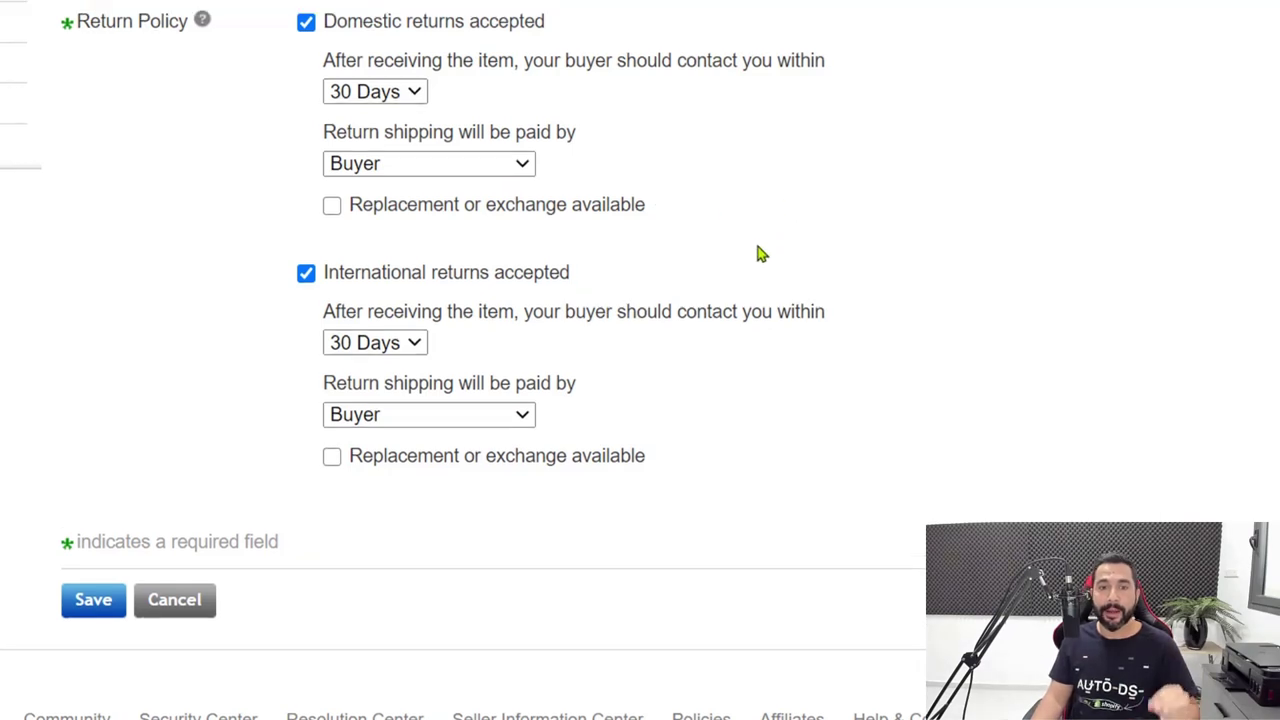
scroll(757, 377, "down", 1)
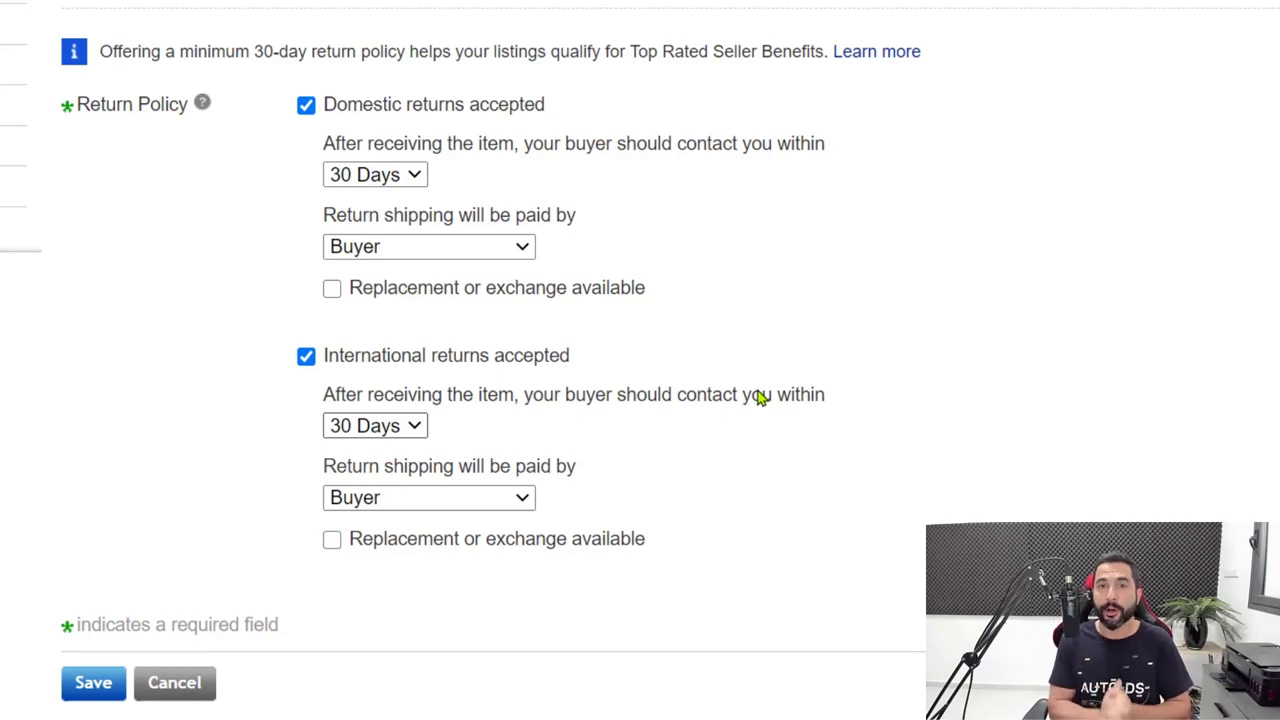
scroll(760, 485, "up", 1)
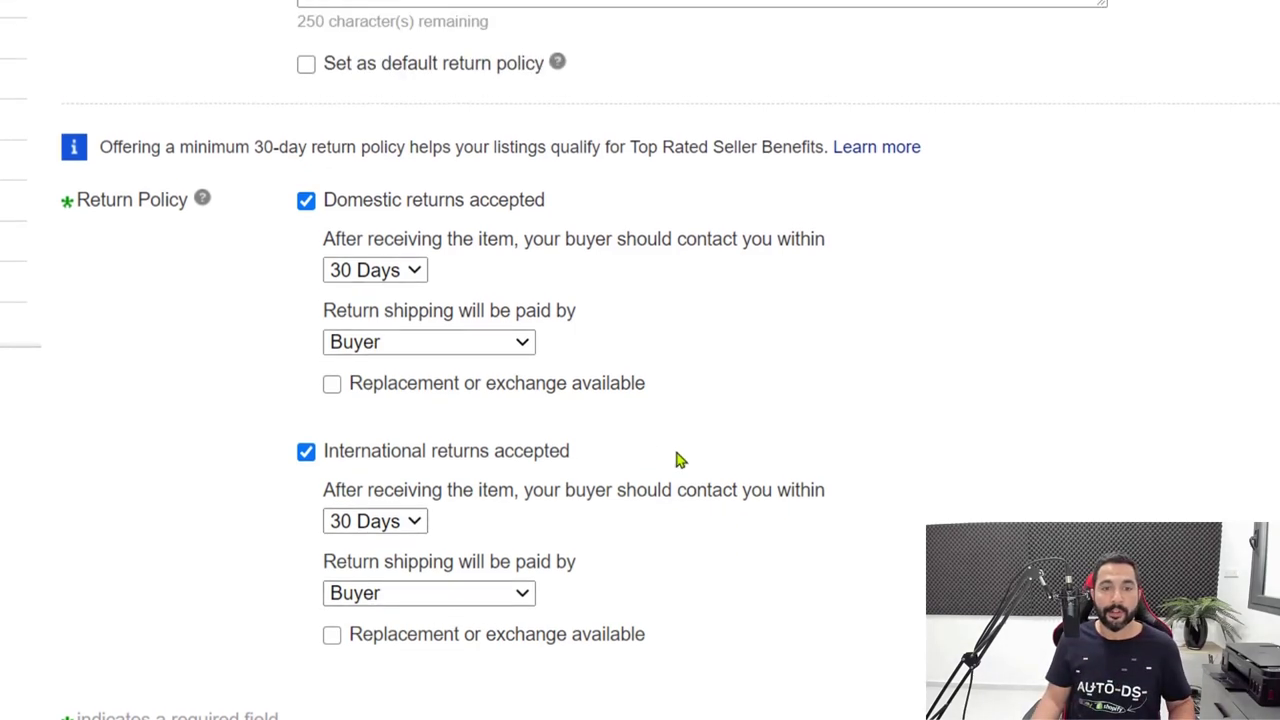
scroll(665, 450, "down", 2)
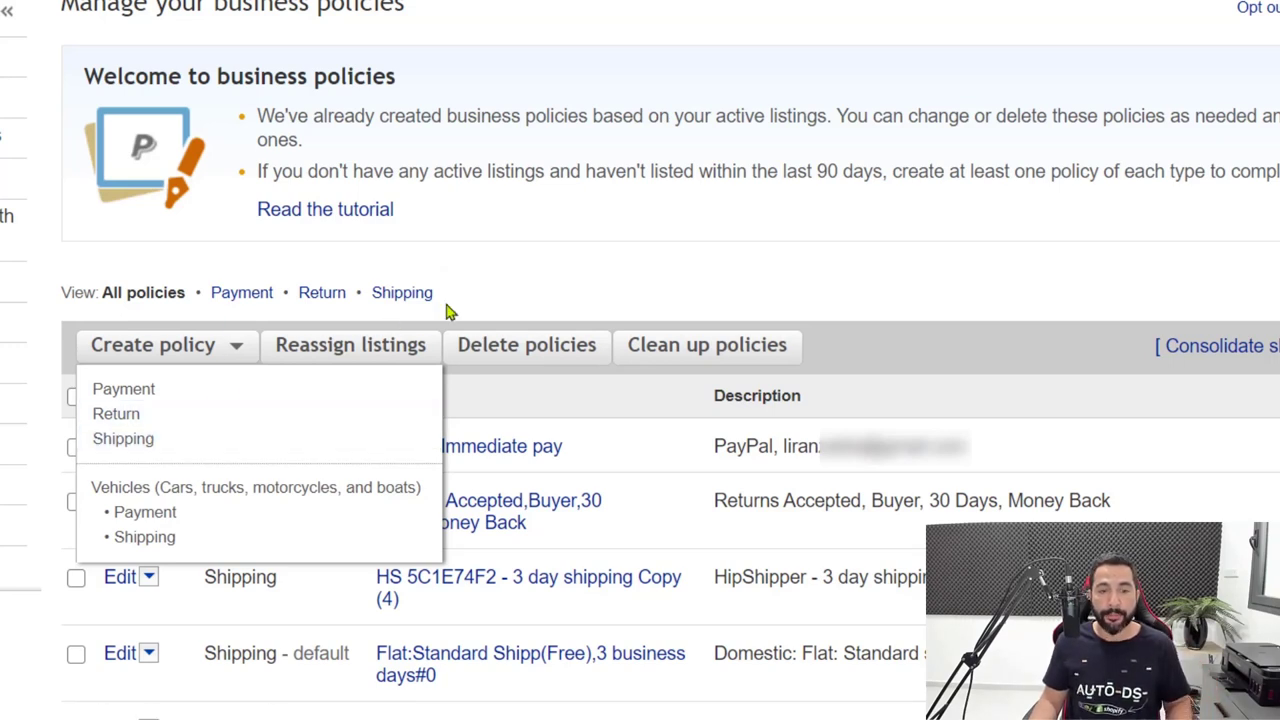
Create a shipping policy named 'AliExpress Shipping Policy' and scroll down to Domestic shipping.
scroll(509, 270, "down", 1)
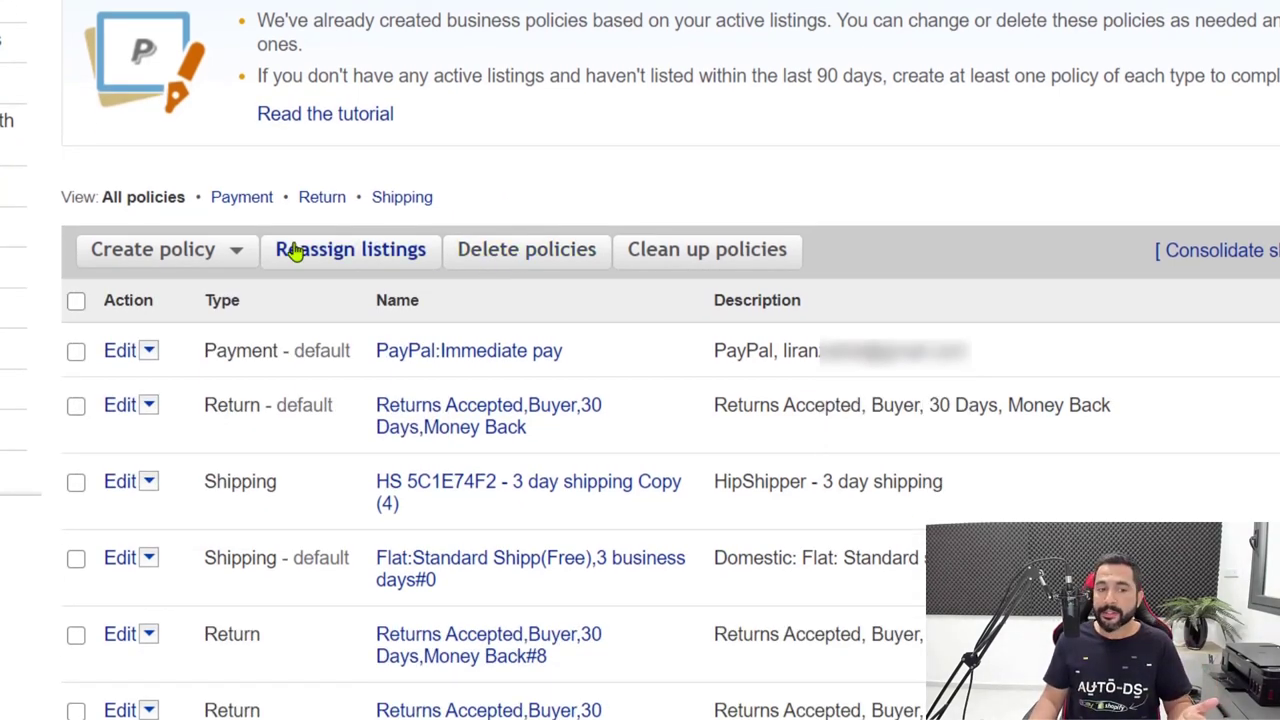
left_click(215, 263)
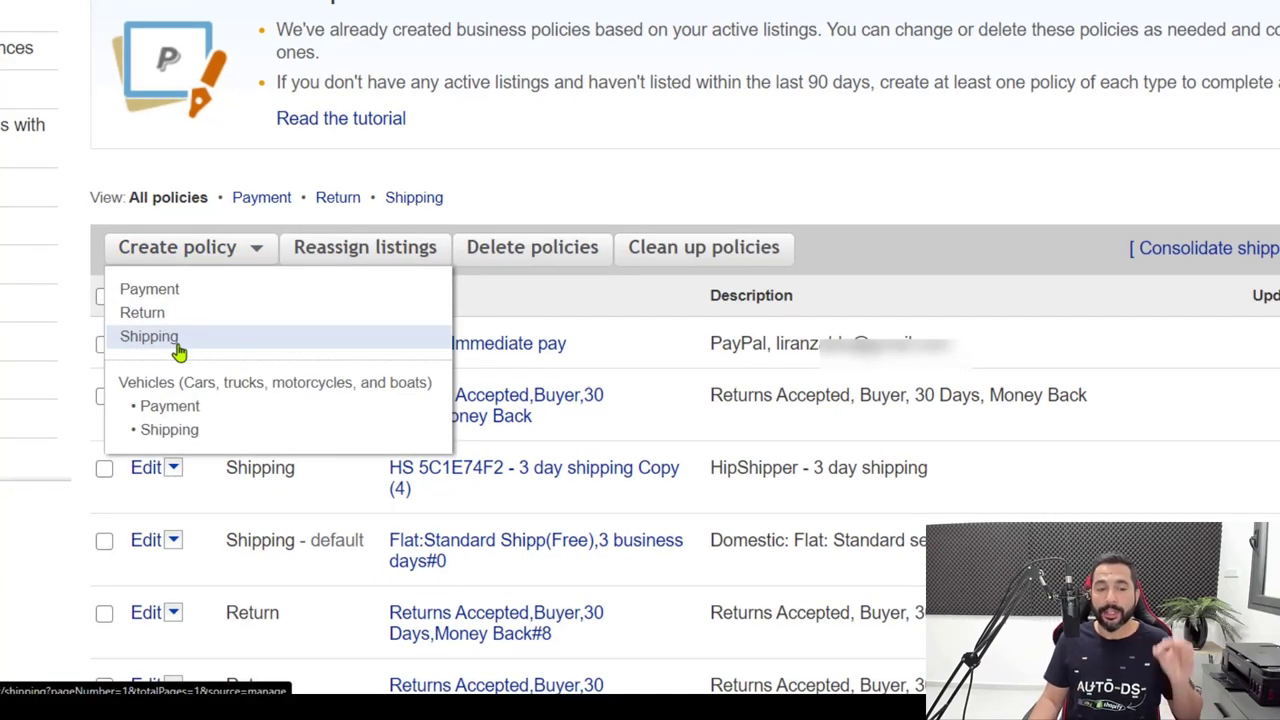
left_click(178, 350)
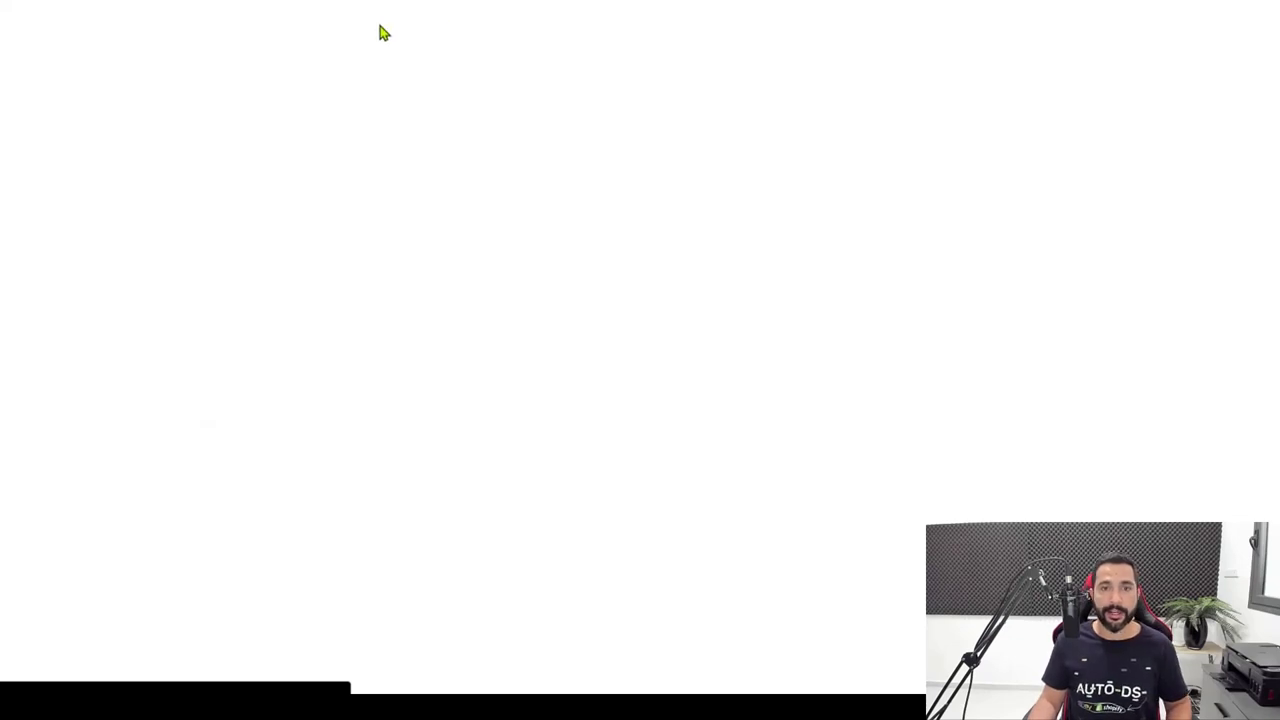
left_click(274, 125)
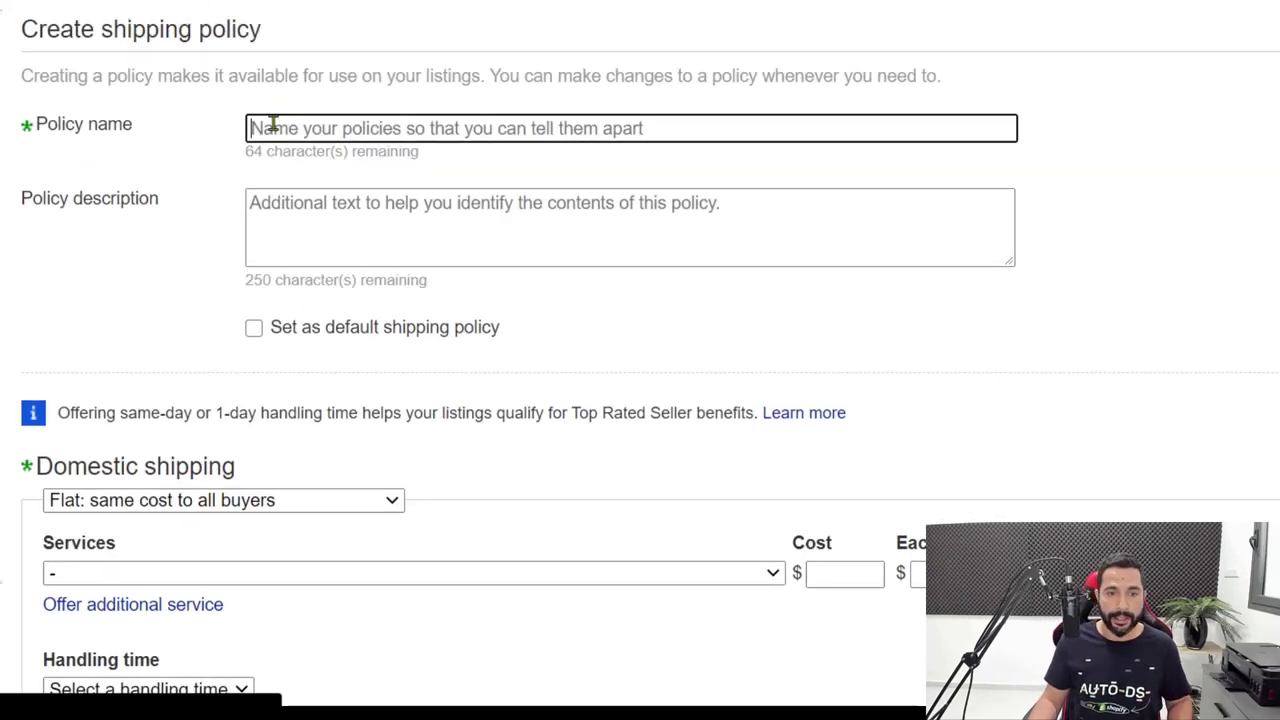
type("AliExpress")
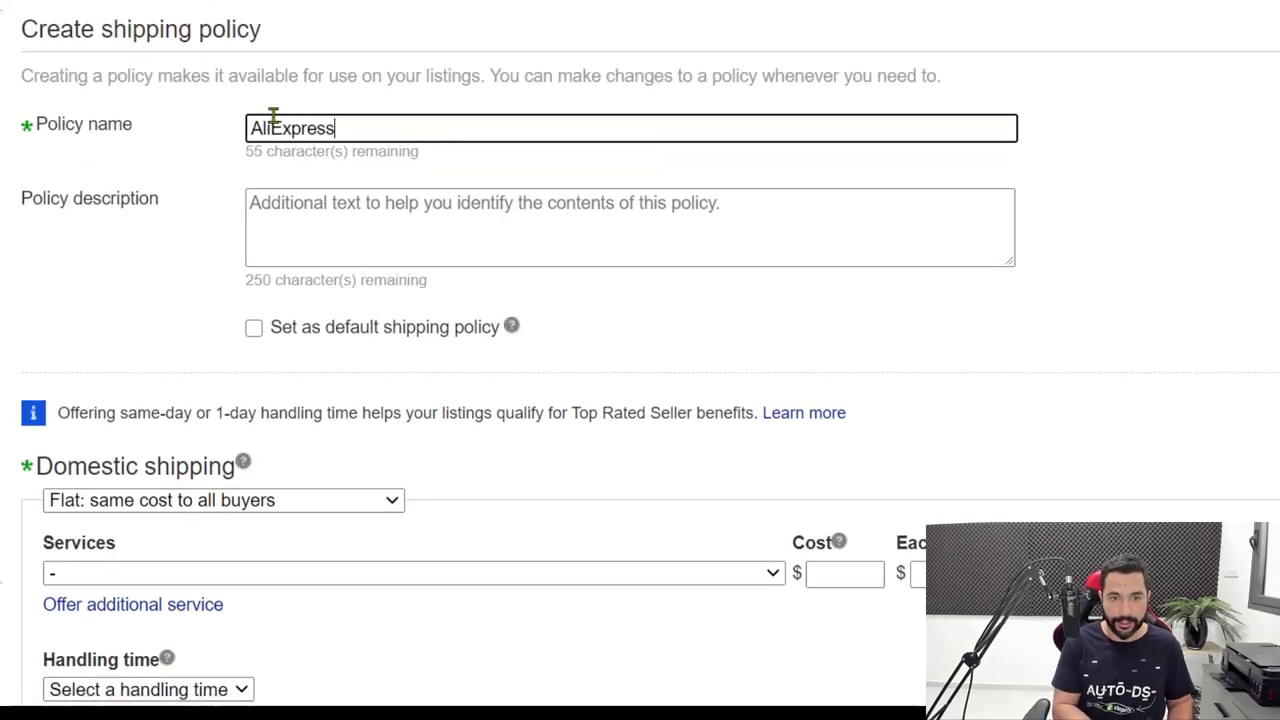
type(" Shipping")
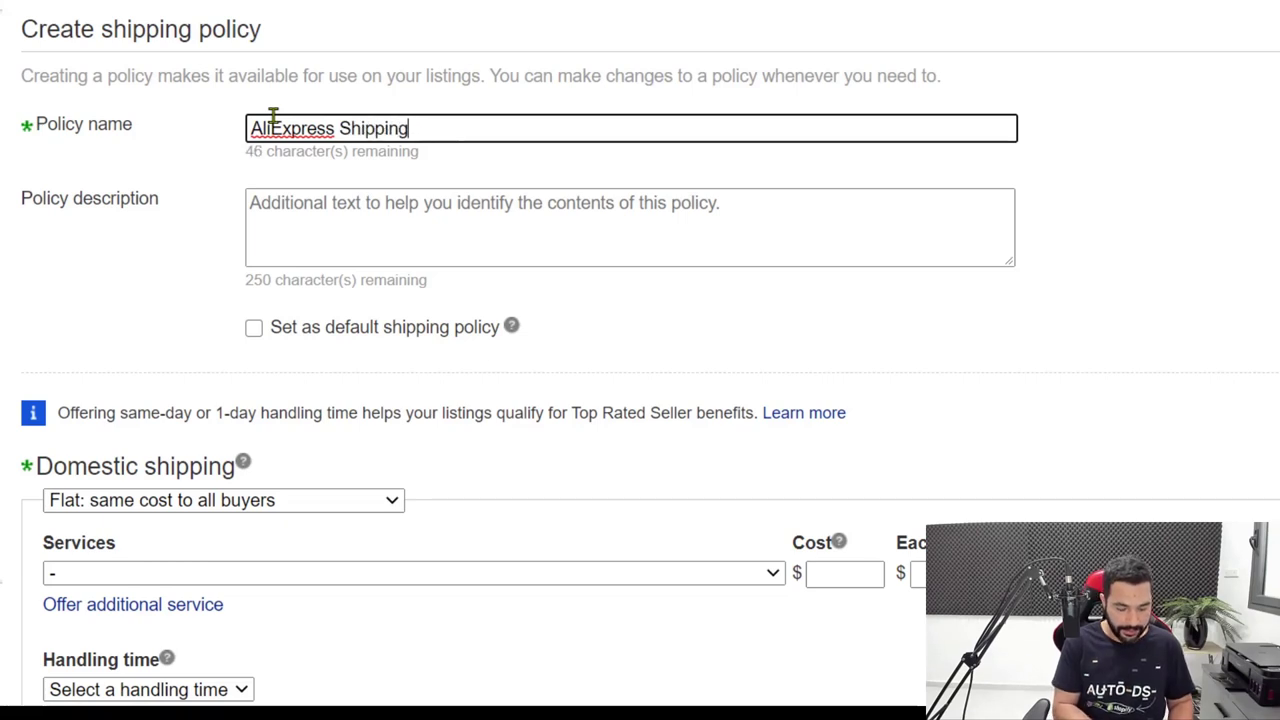
type(" Policy")
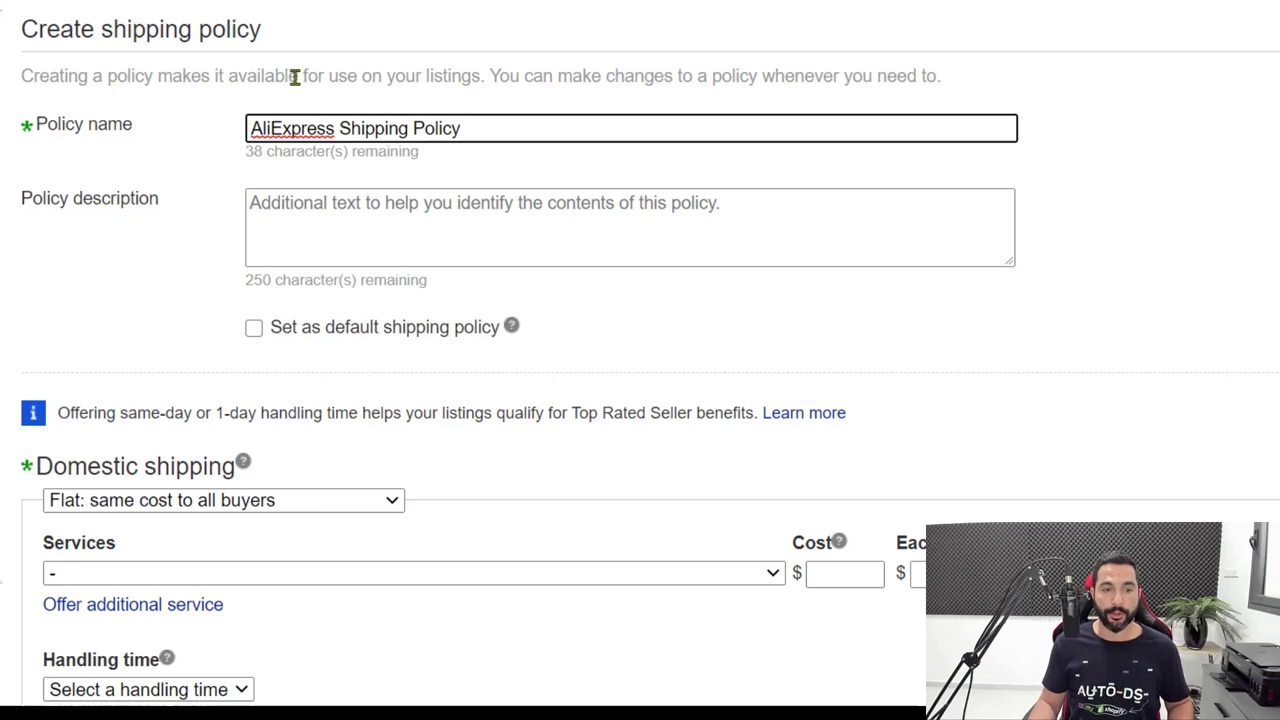
scroll(294, 77, "down", 3)
scroll(163, 19, "down", 2)
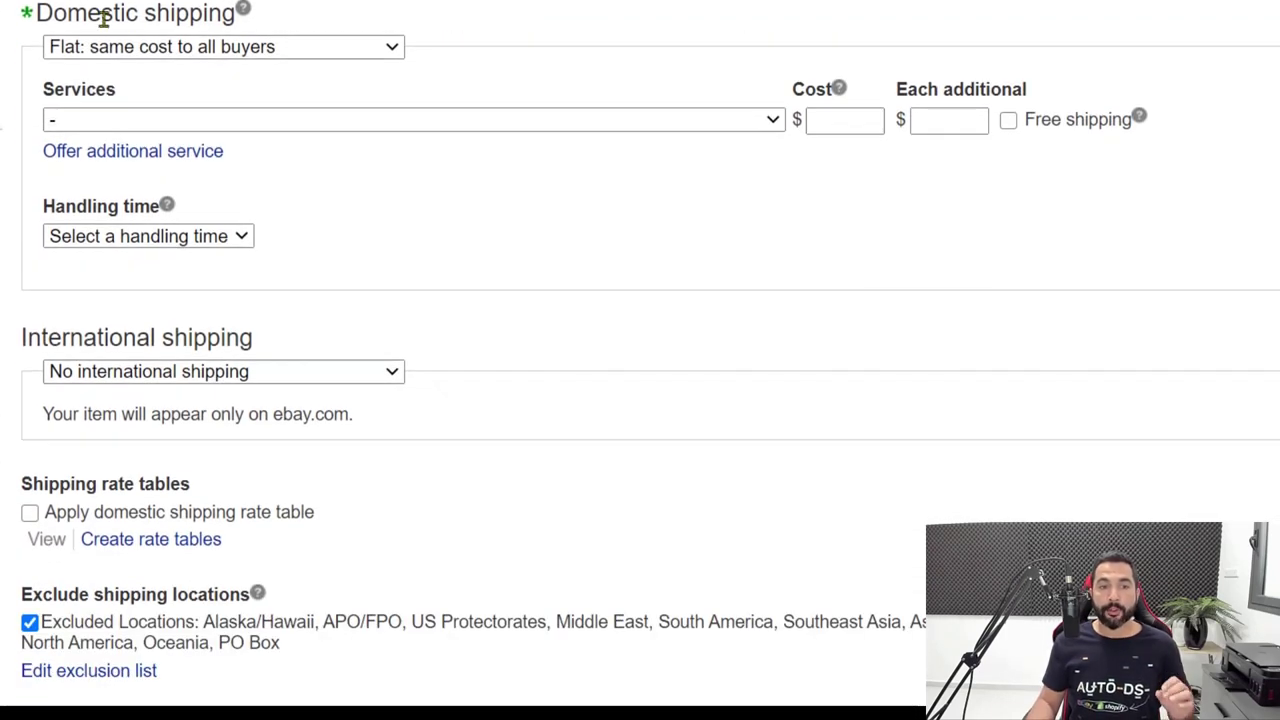
Set the first domestic service to flat-rate Economy Shipping from outside US with free shipping at 0.00.
left_click(95, 48)
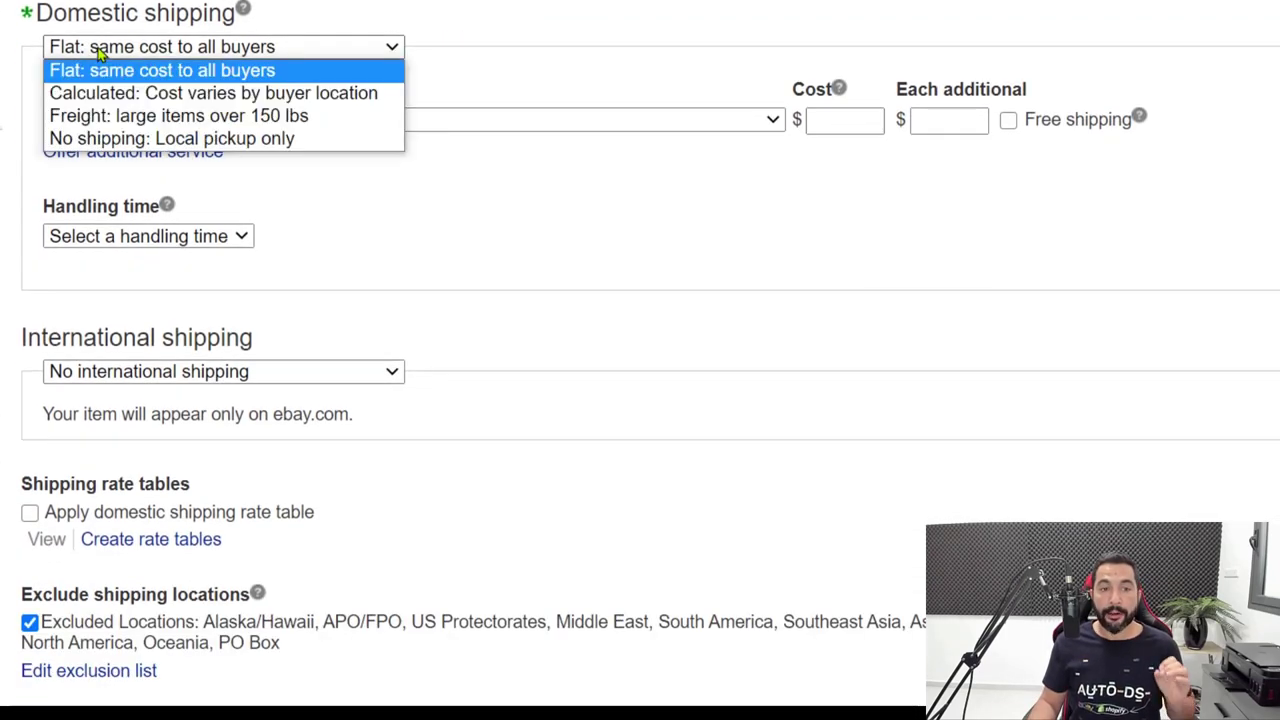
left_click(142, 66)
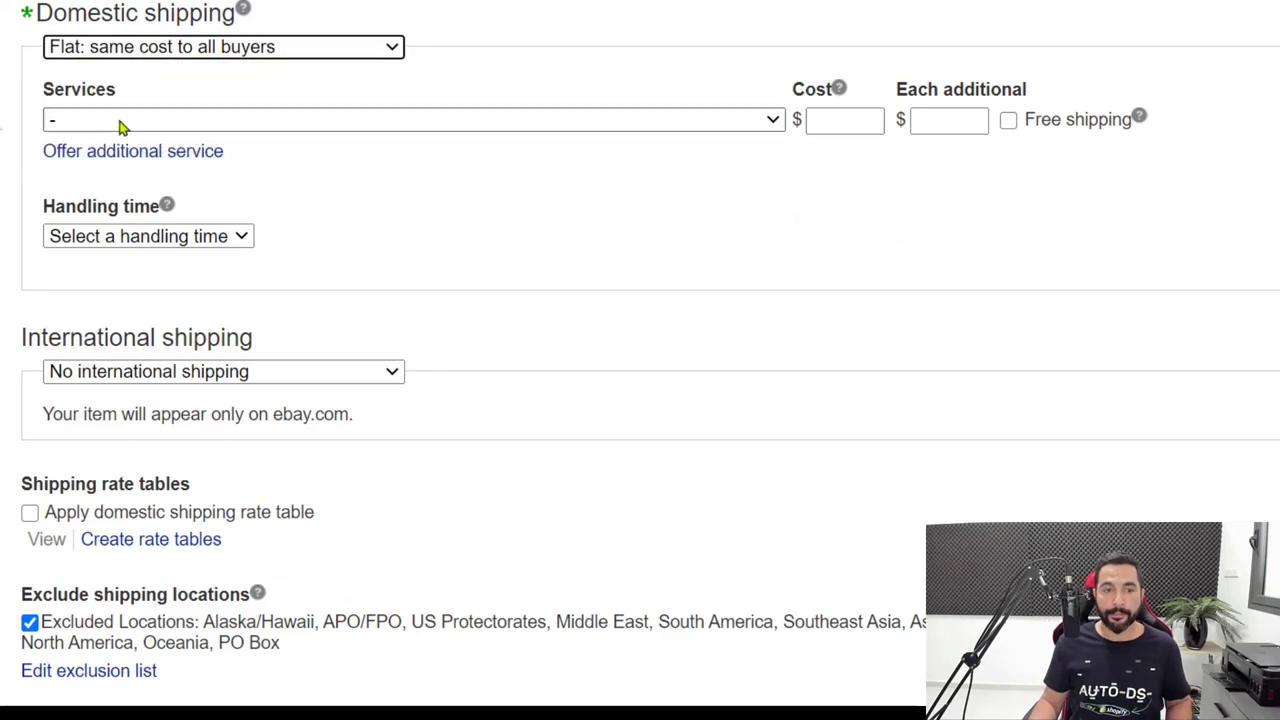
left_click(122, 124)
scroll(186, 300, "down", 10)
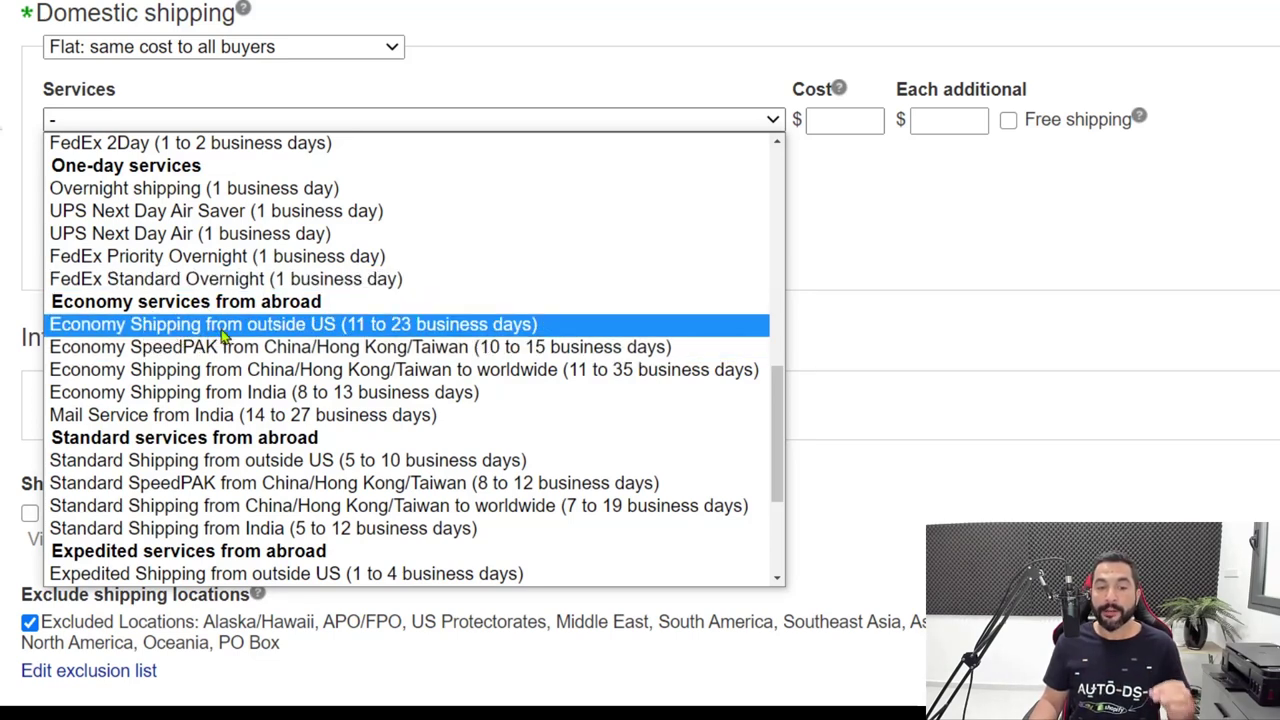
left_click(360, 336)
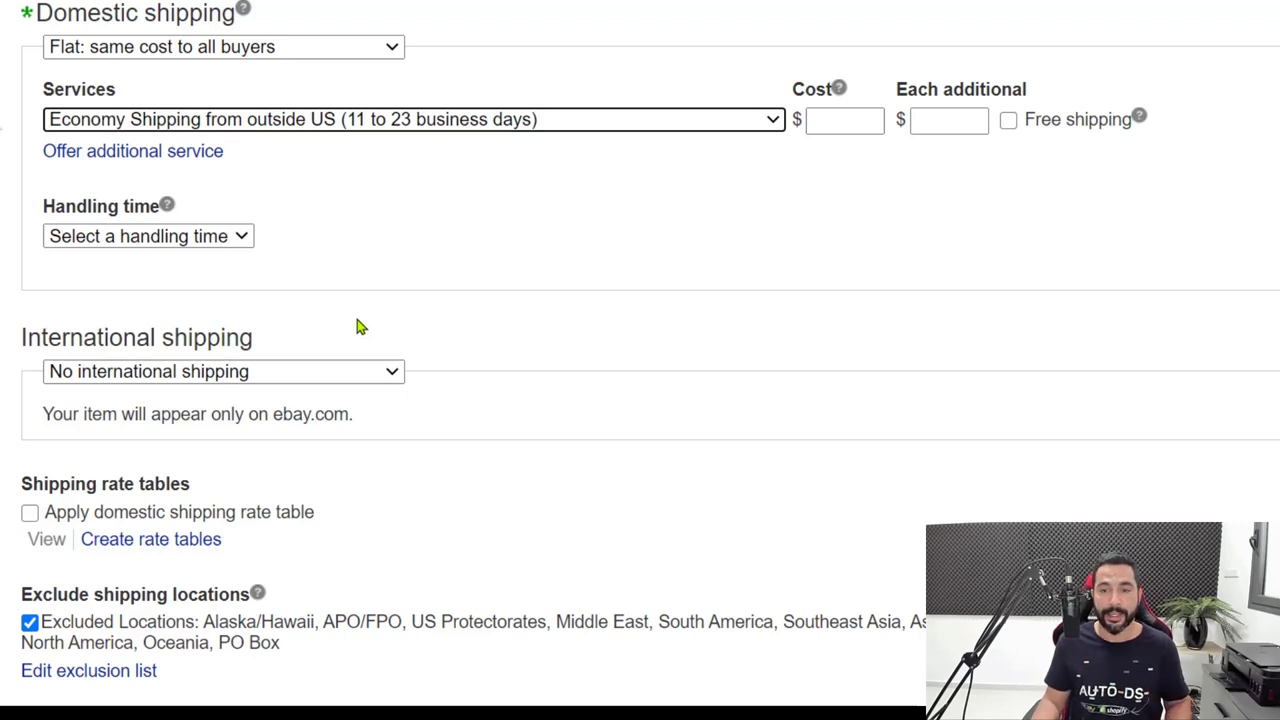
left_click(842, 122)
left_click(945, 125)
left_click(1008, 120)
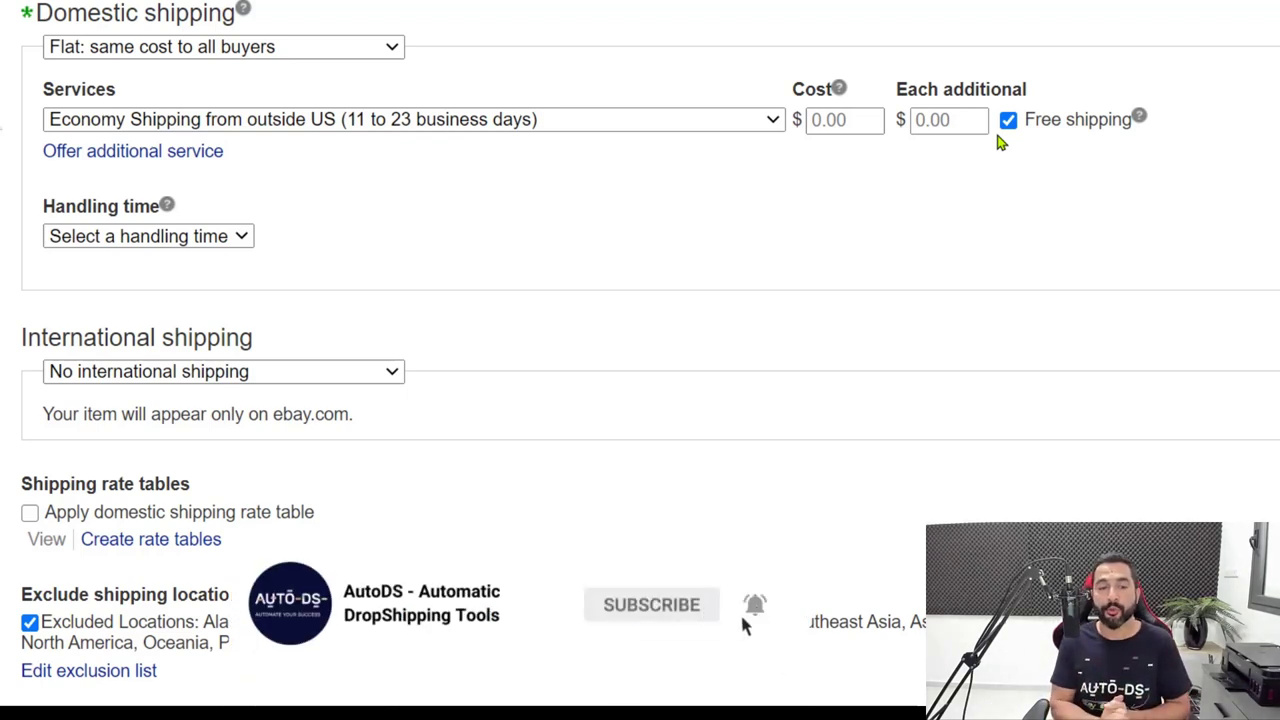
Choose 4 business days in the domestic Handling time dropdown.
left_click(242, 240)
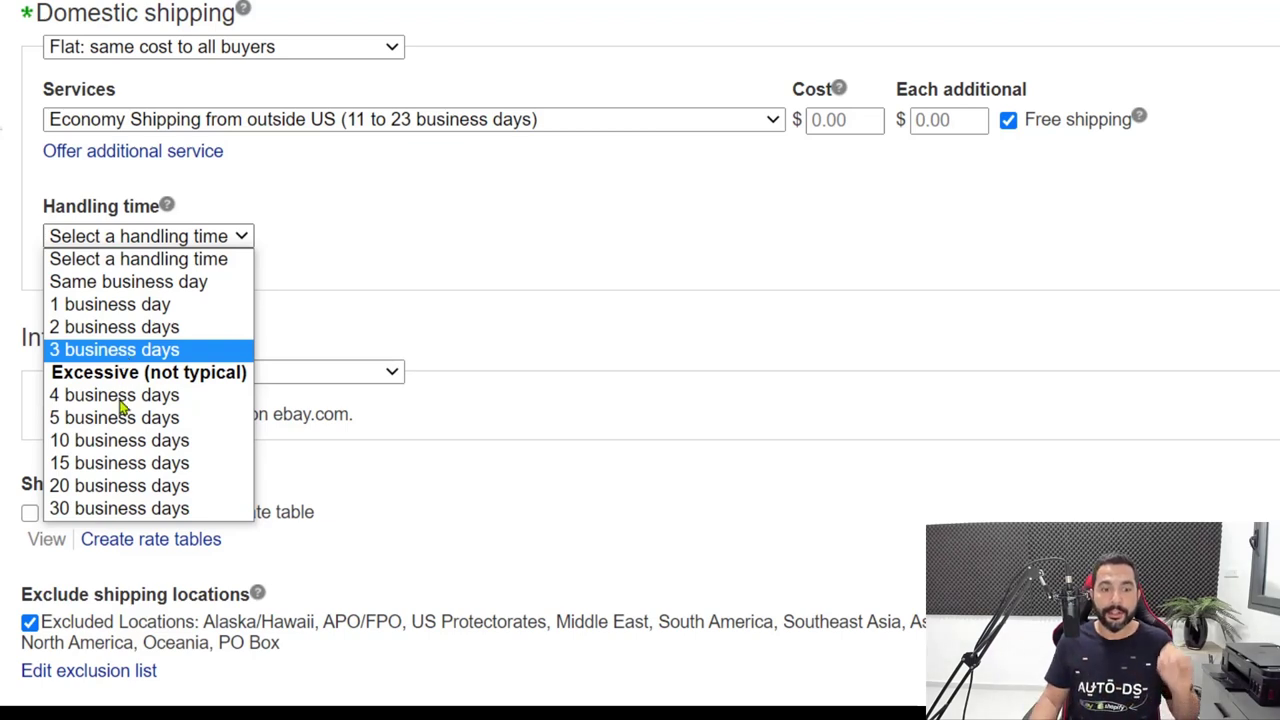
left_click(113, 401)
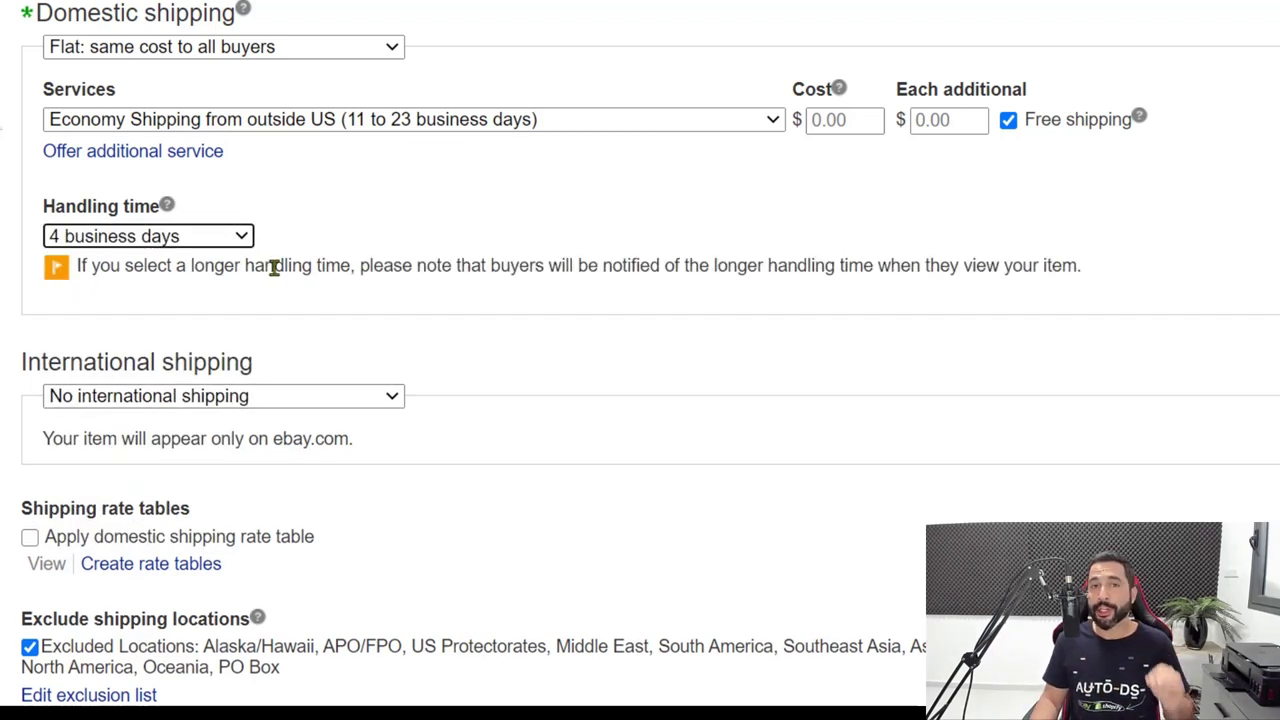
left_click(273, 267)
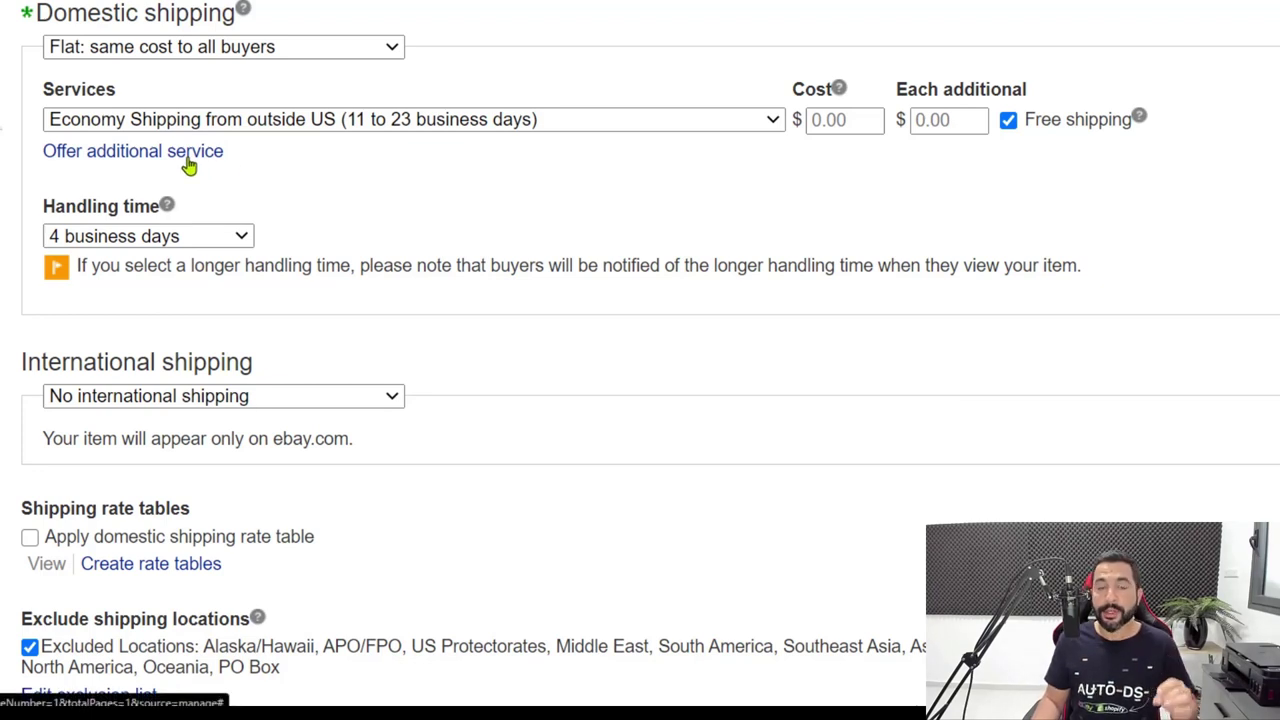
Add a second domestic service row set to Economy SpeedPAK from China/Hong Kong/Taiwan.
left_click(186, 158)
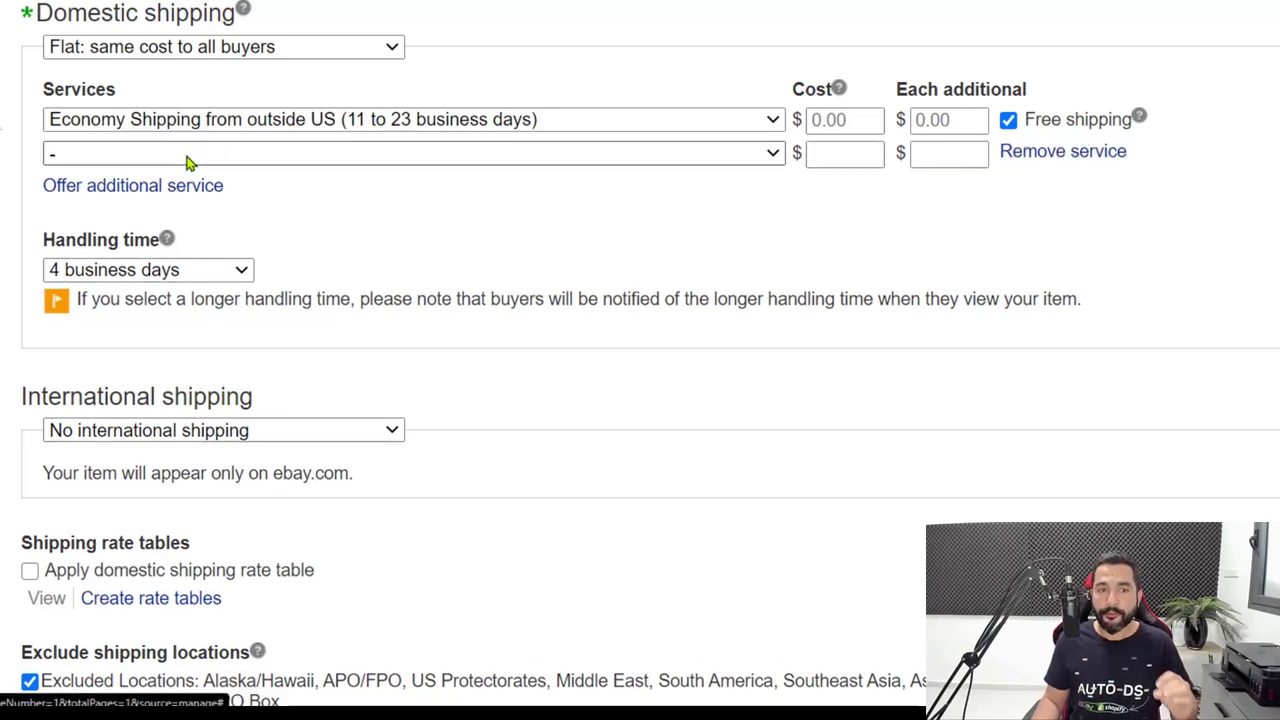
left_click(288, 158)
scroll(250, 383, "down", 1)
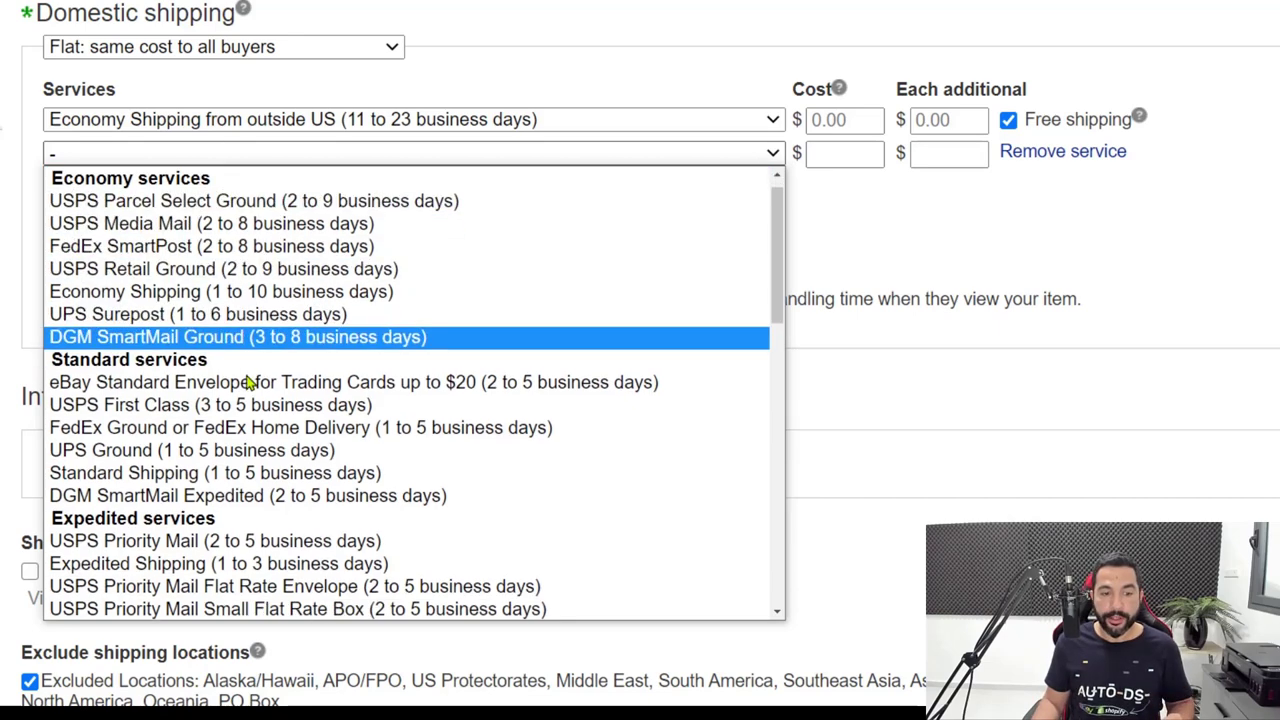
scroll(245, 378, "down", 10)
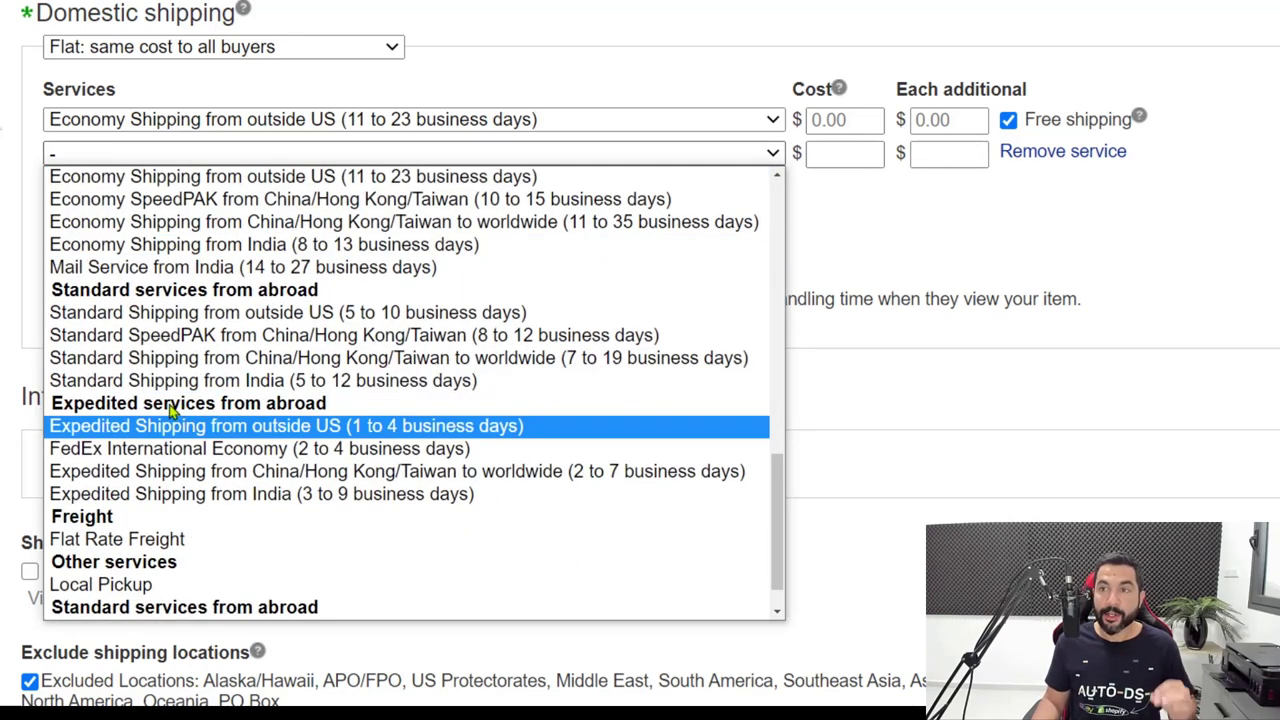
scroll(172, 410, "up", 3)
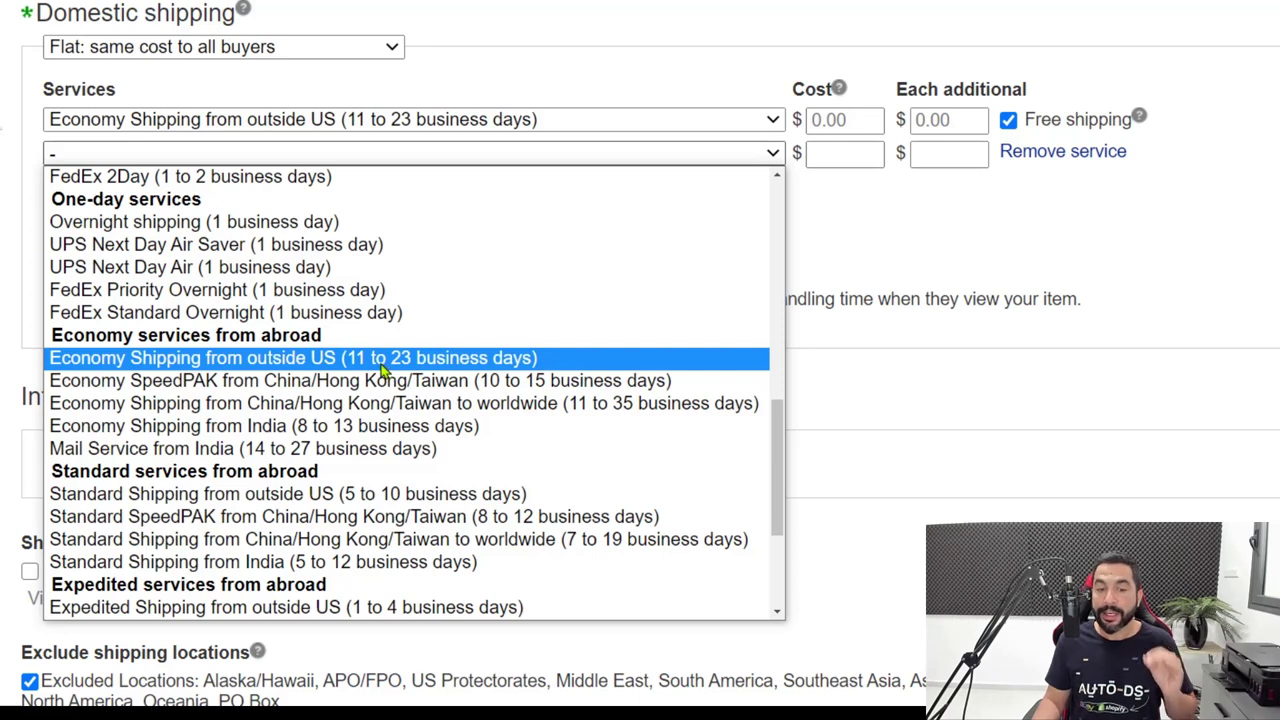
left_click(428, 381)
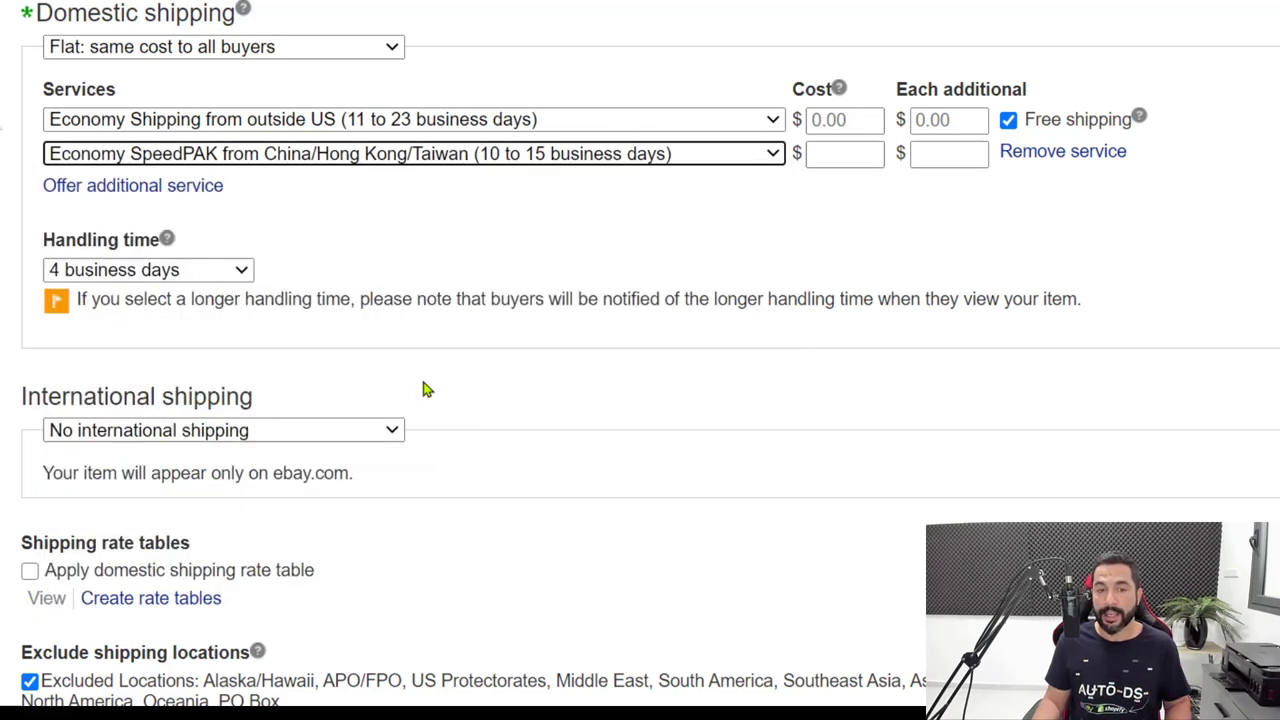
Price the SpeedPAK service at 2.99 cost and 2.99 each additional.
left_click(832, 152)
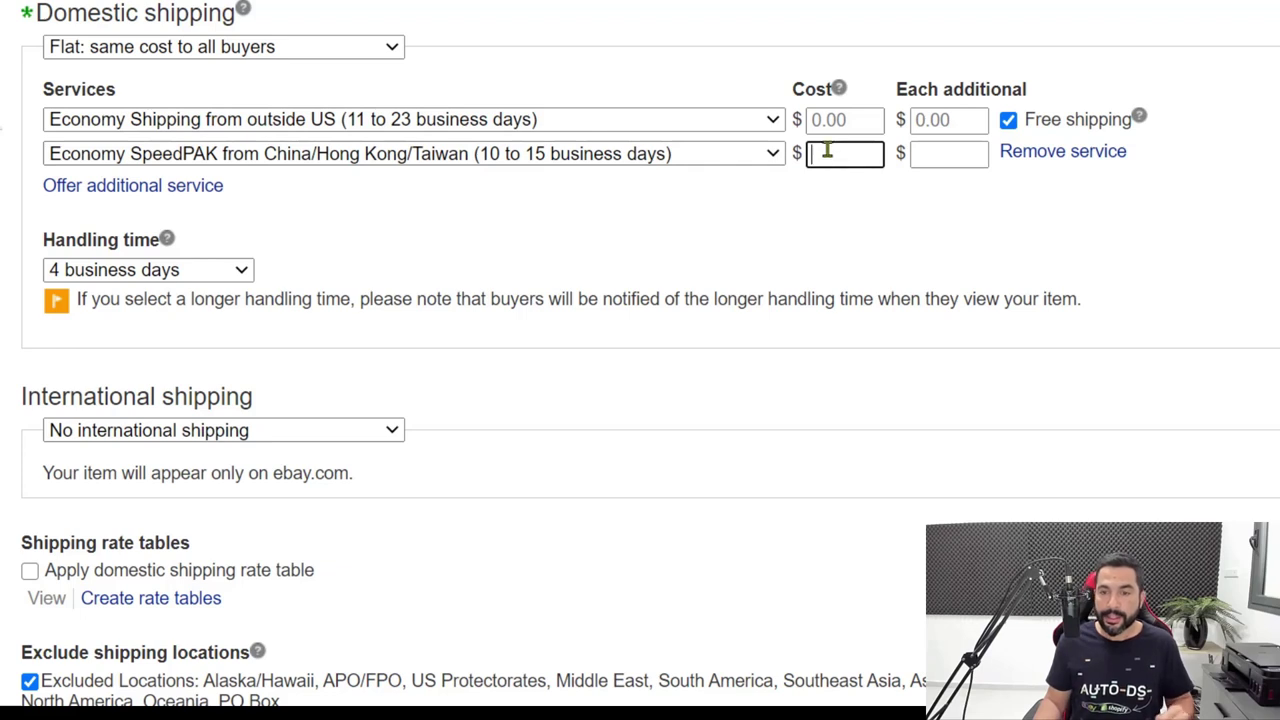
type("2.99")
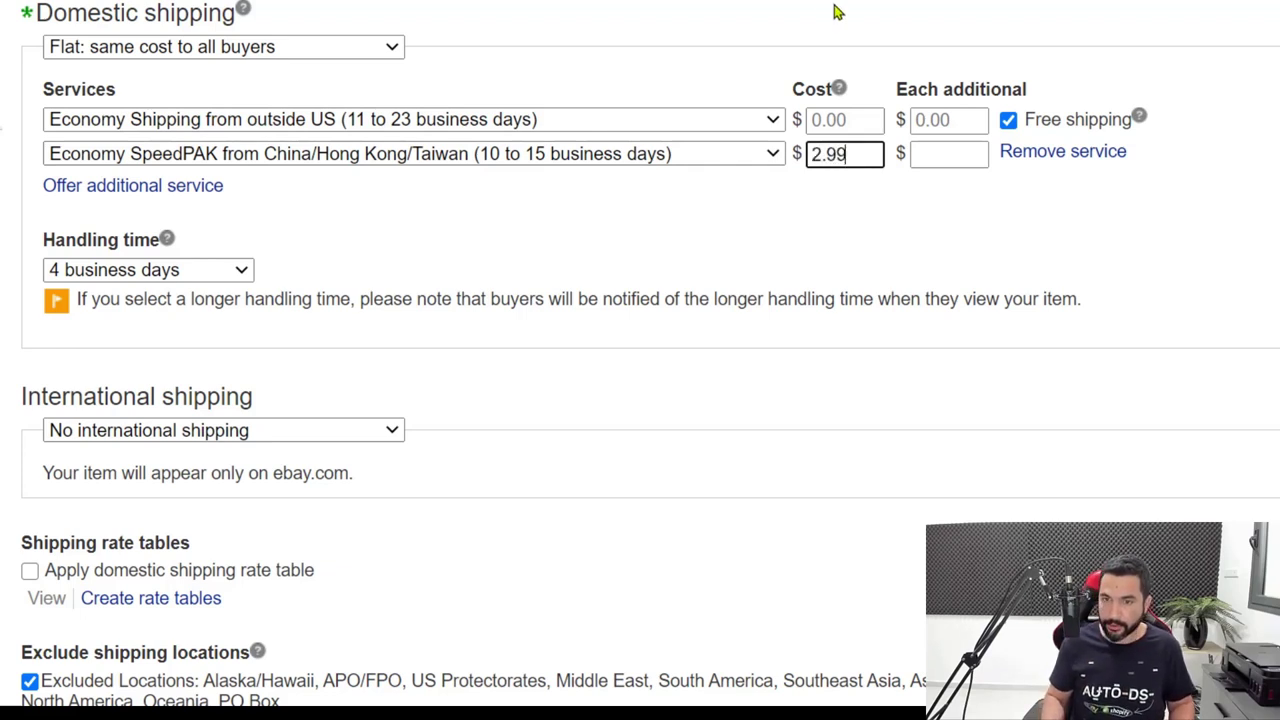
key("Tab")
type("2.99")
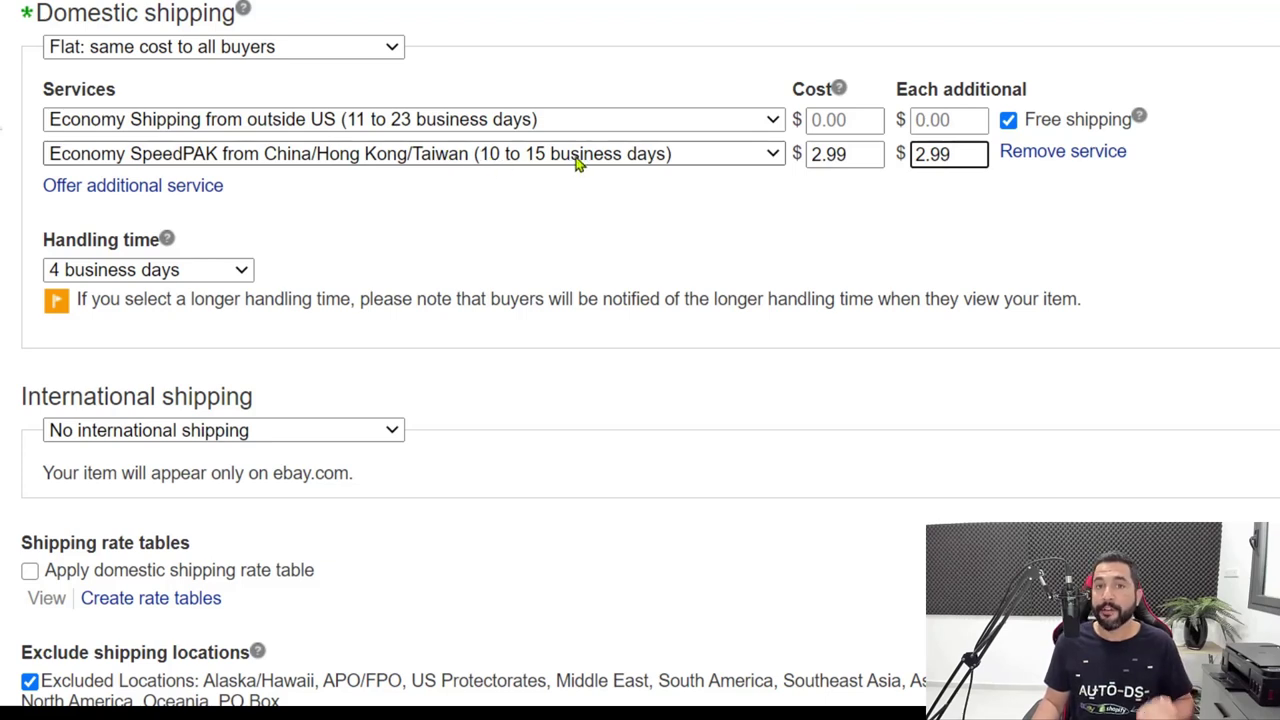
left_click(596, 206)
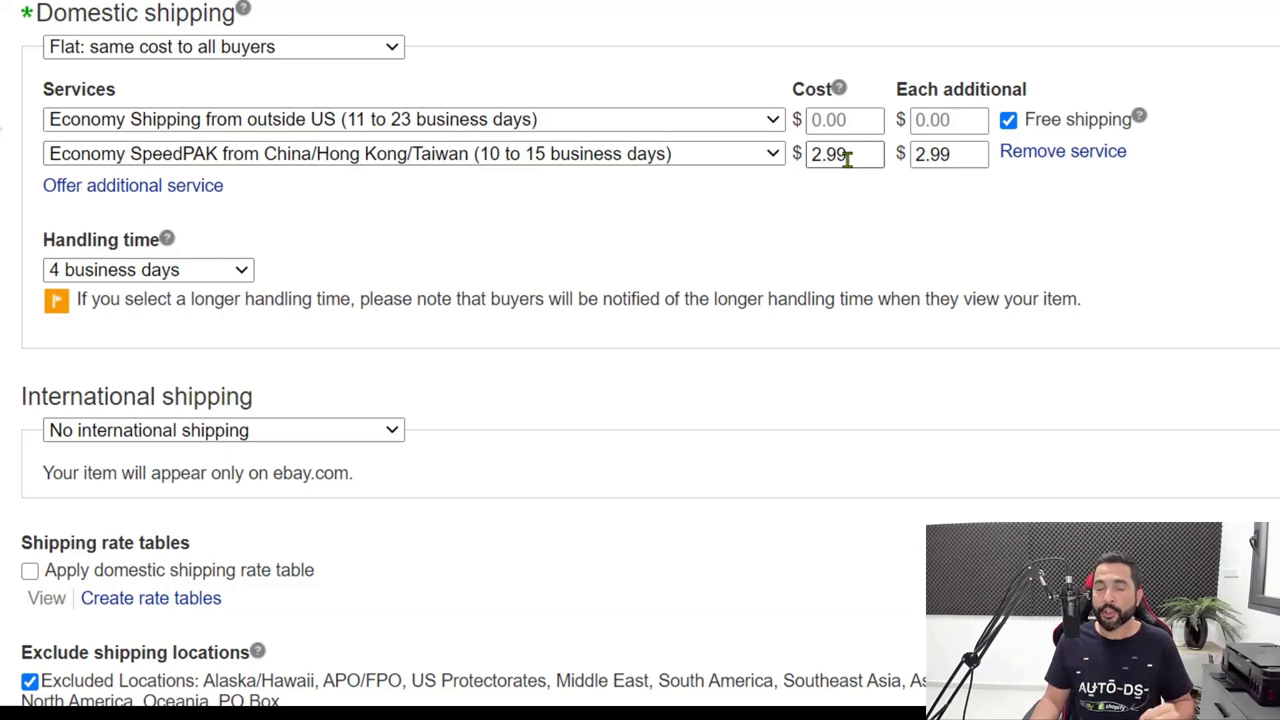
Change International shipping from No international shipping to Flat: same cost to all buyers.
scroll(654, 337, "down", 2)
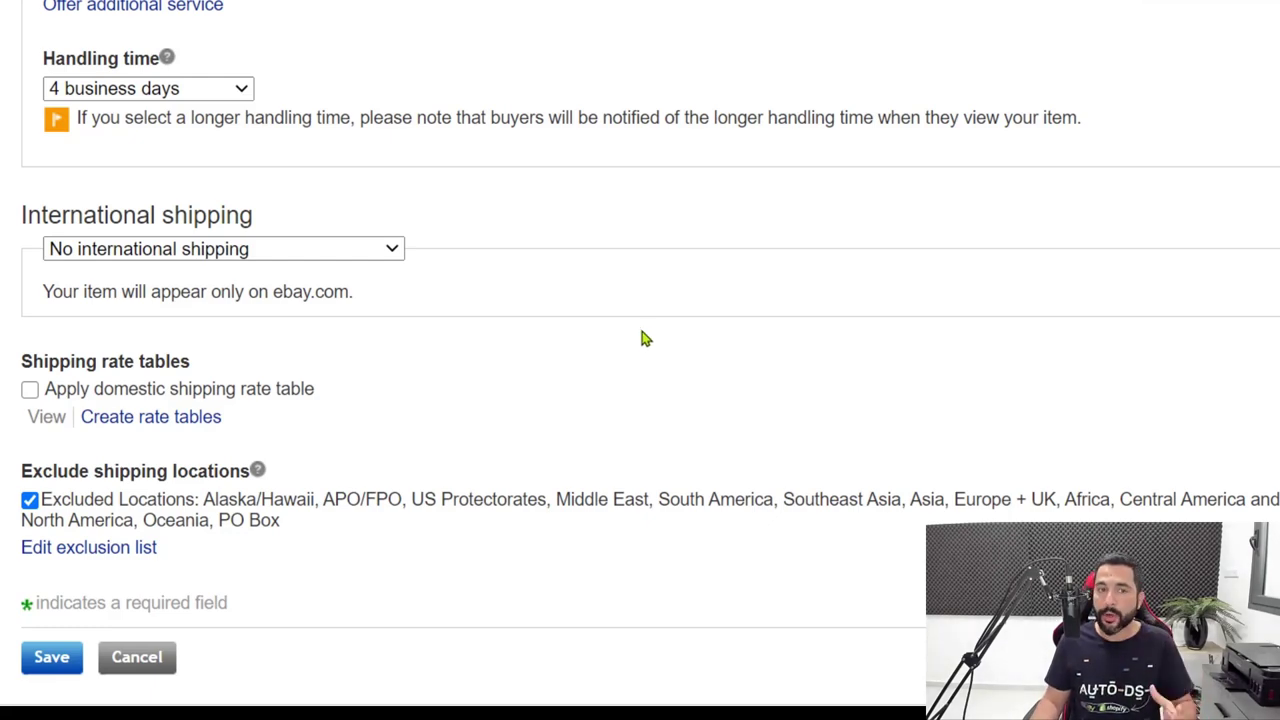
scroll(637, 335, "down", 2)
scroll(586, 163, "up", 3)
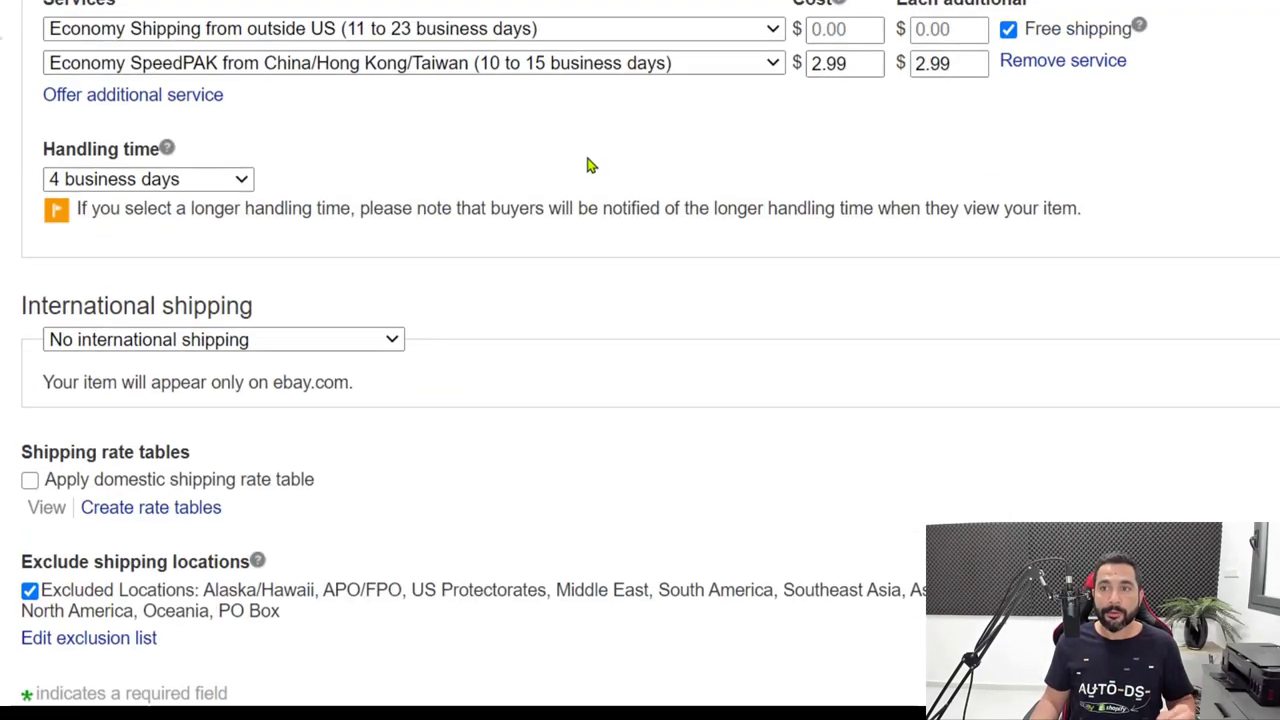
scroll(594, 103, "down", 1)
scroll(555, 183, "up", 1)
scroll(555, 183, "down", 3)
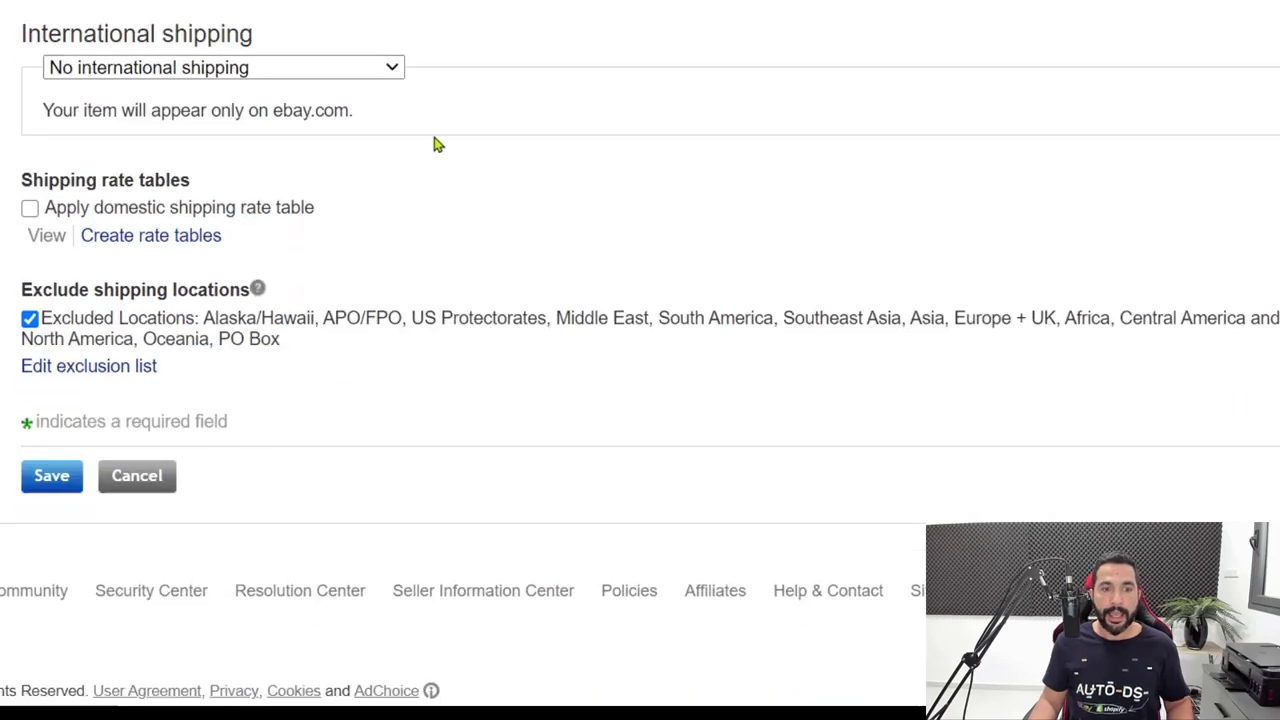
left_click(259, 76)
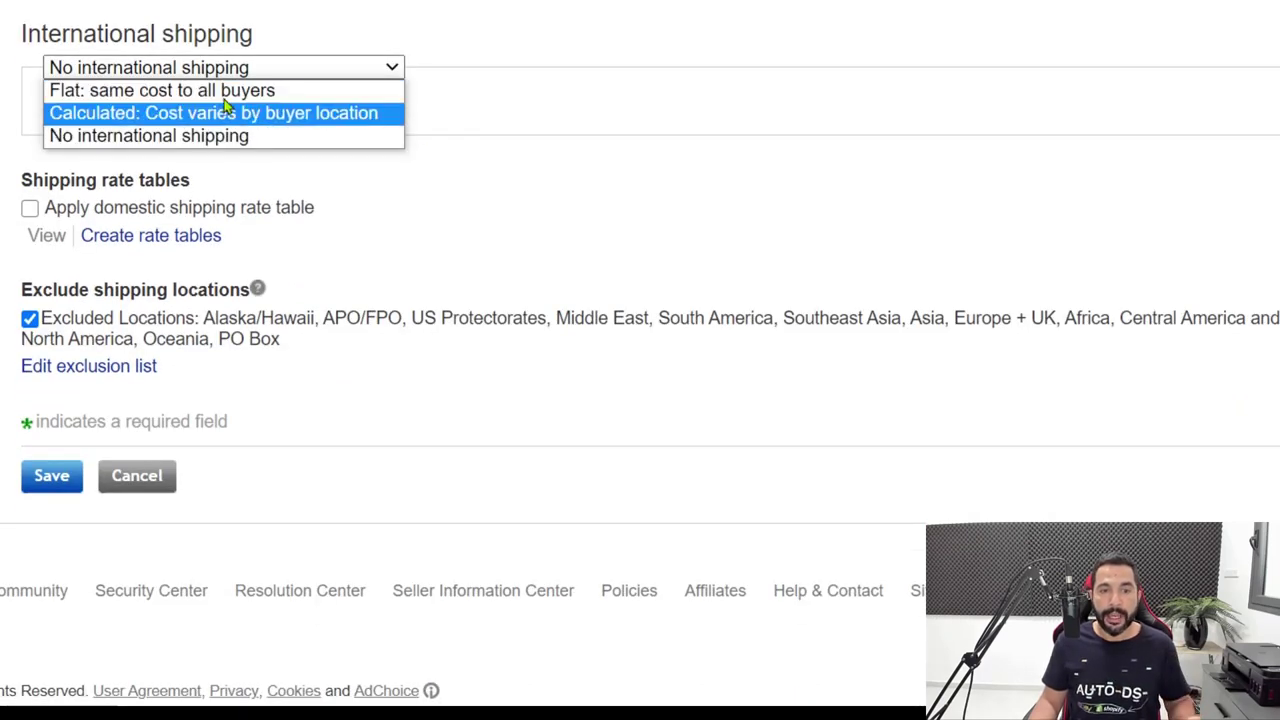
left_click(218, 92)
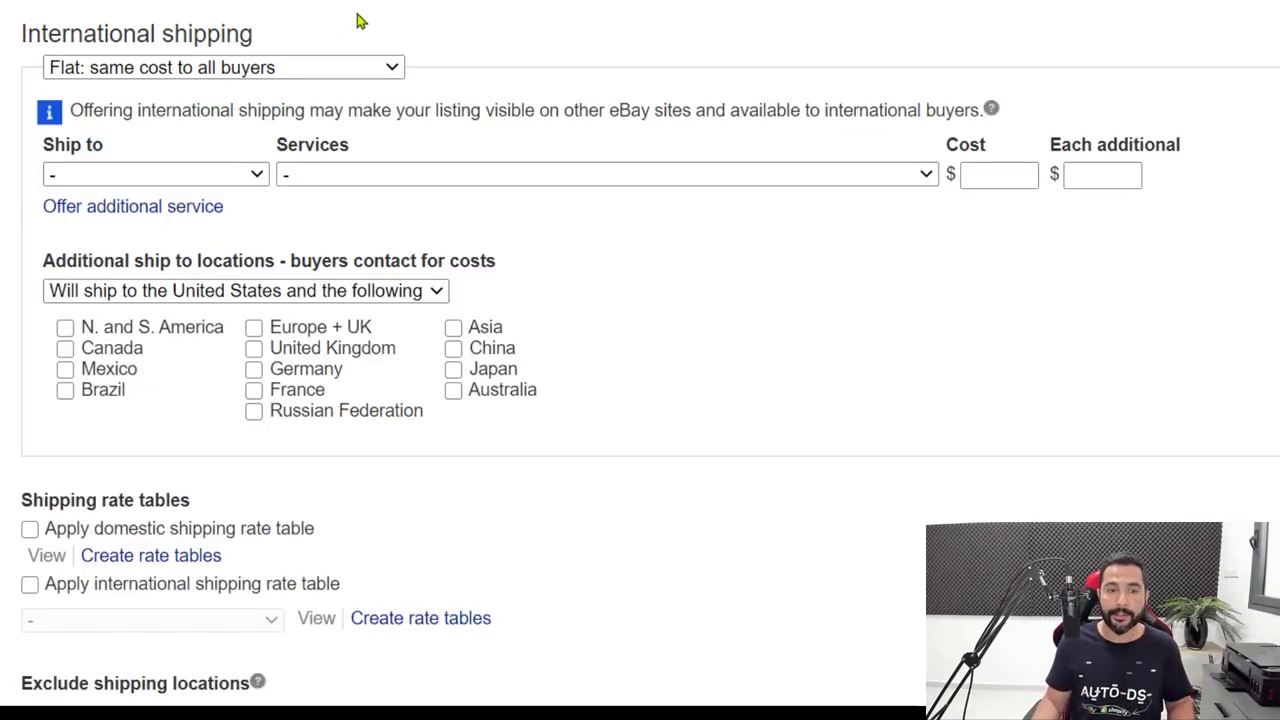
Set the first international service to custom locations, Economy Shipping from China/Hong Kong/Taiwan, at 0 and 0.
left_click(177, 175)
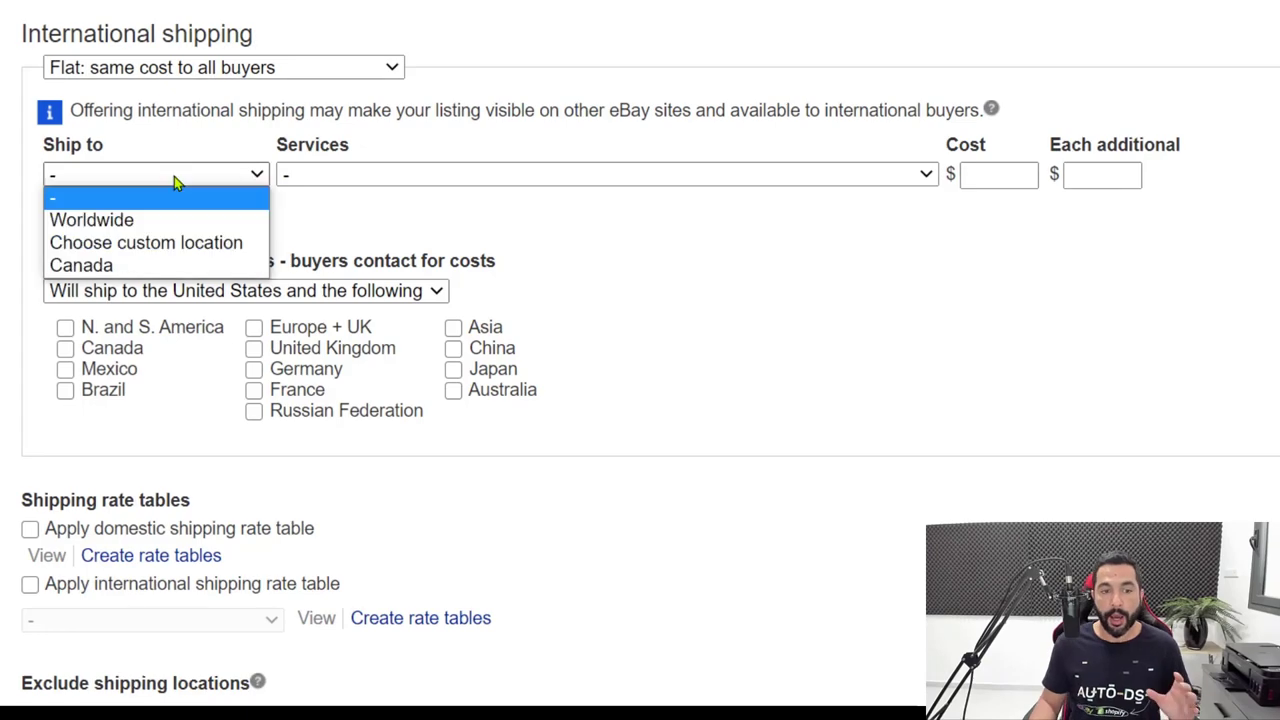
left_click(145, 250)
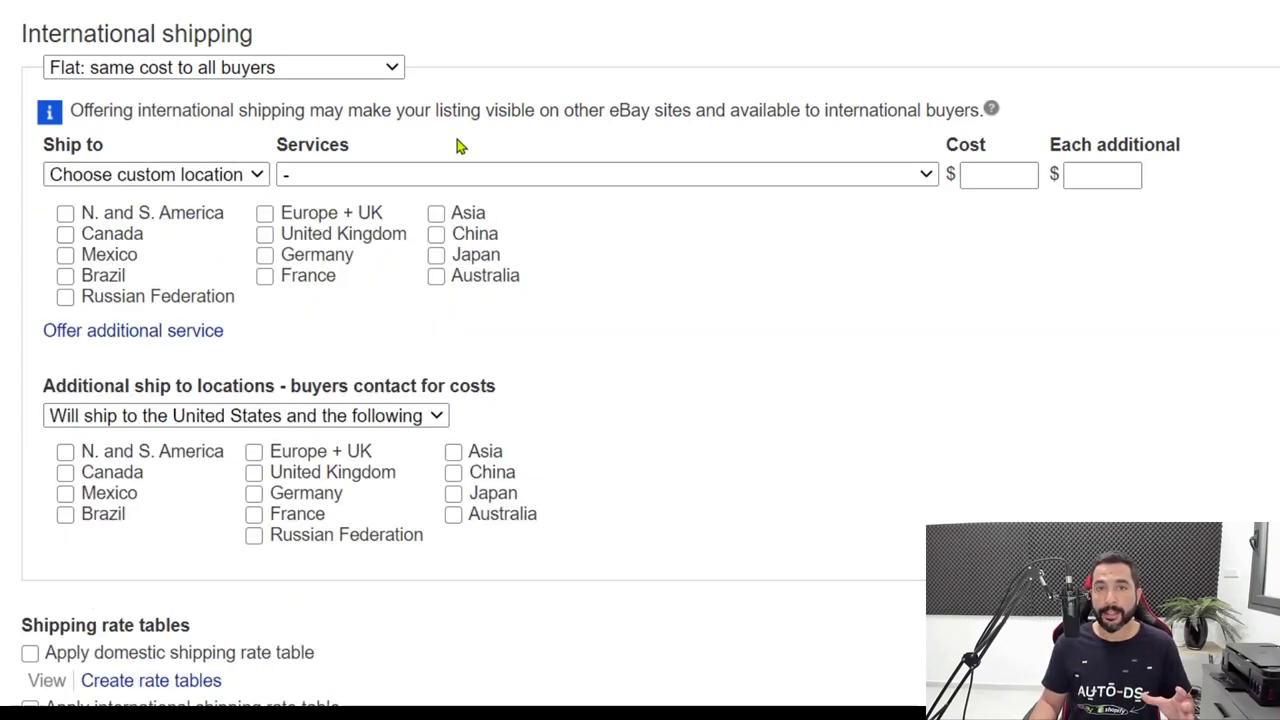
left_click(416, 180)
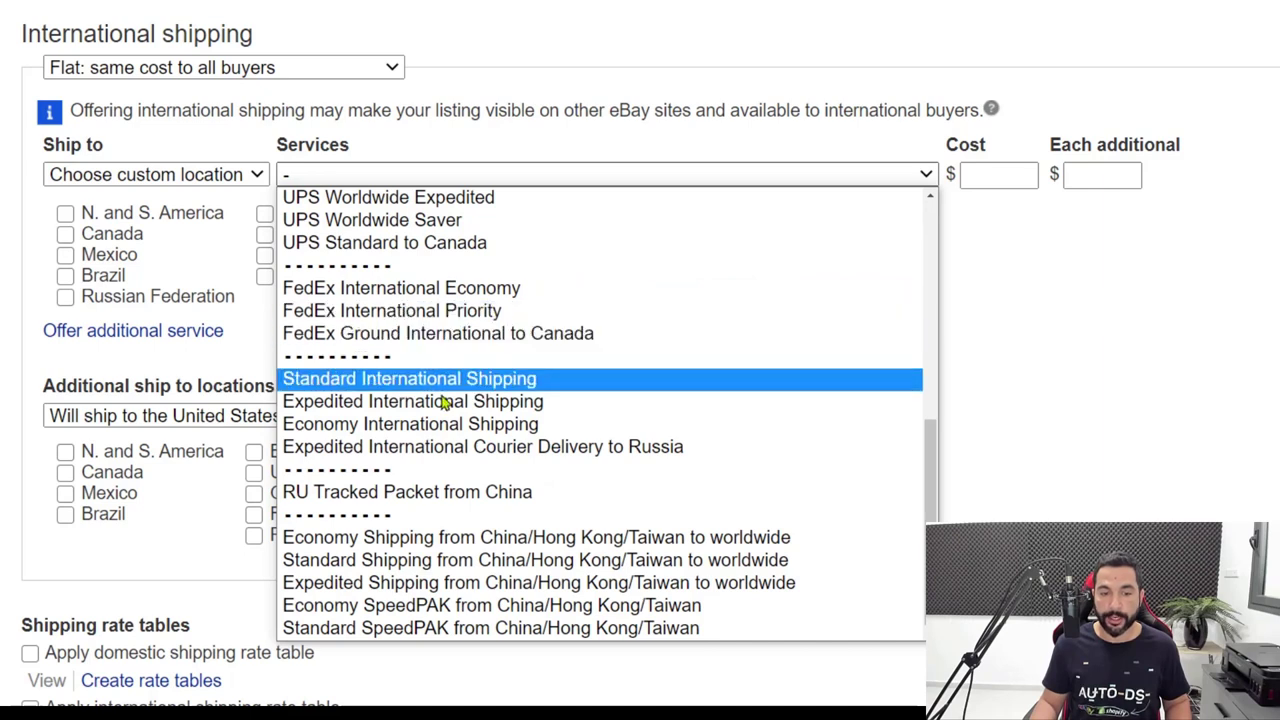
left_click(405, 545)
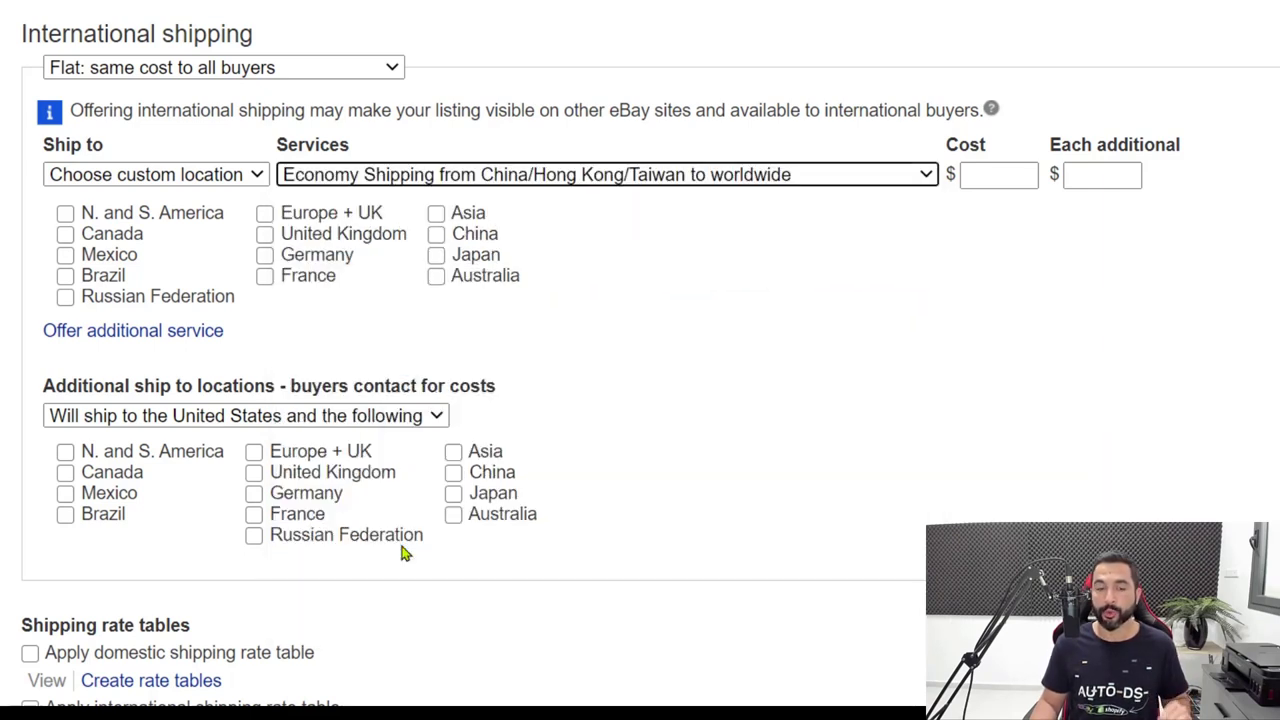
left_click(1004, 178)
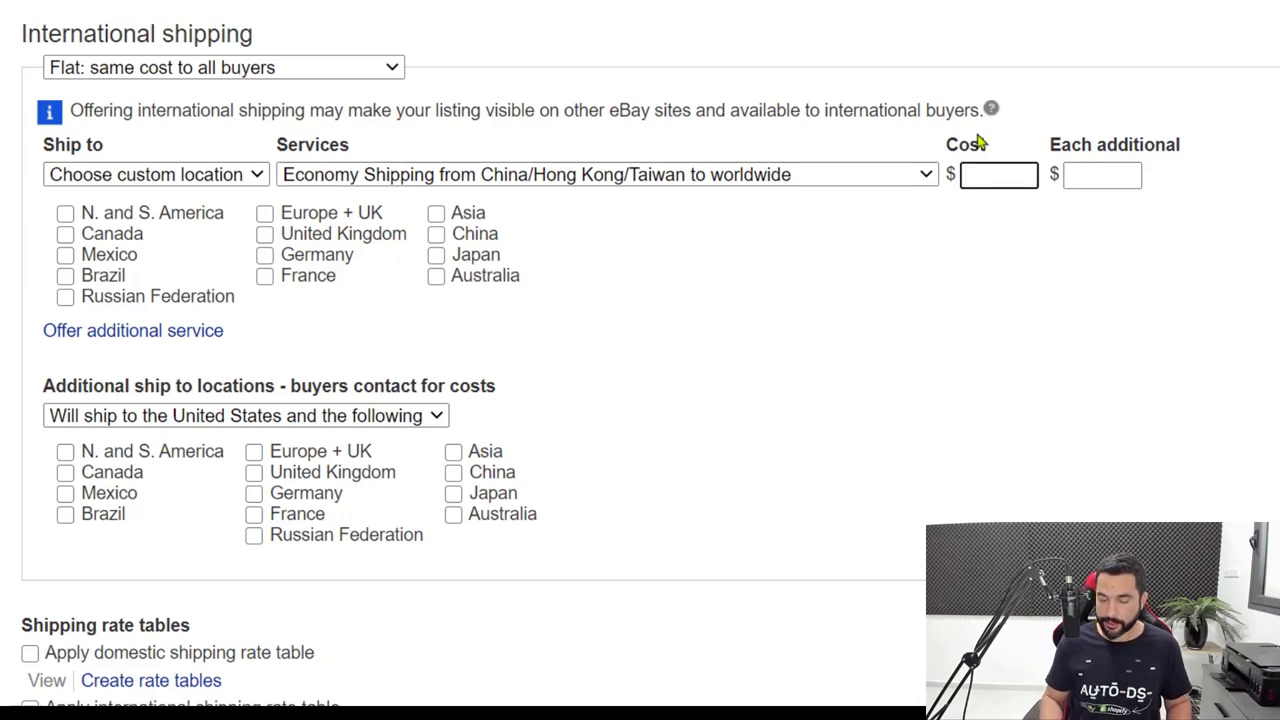
type("0")
key("Tab")
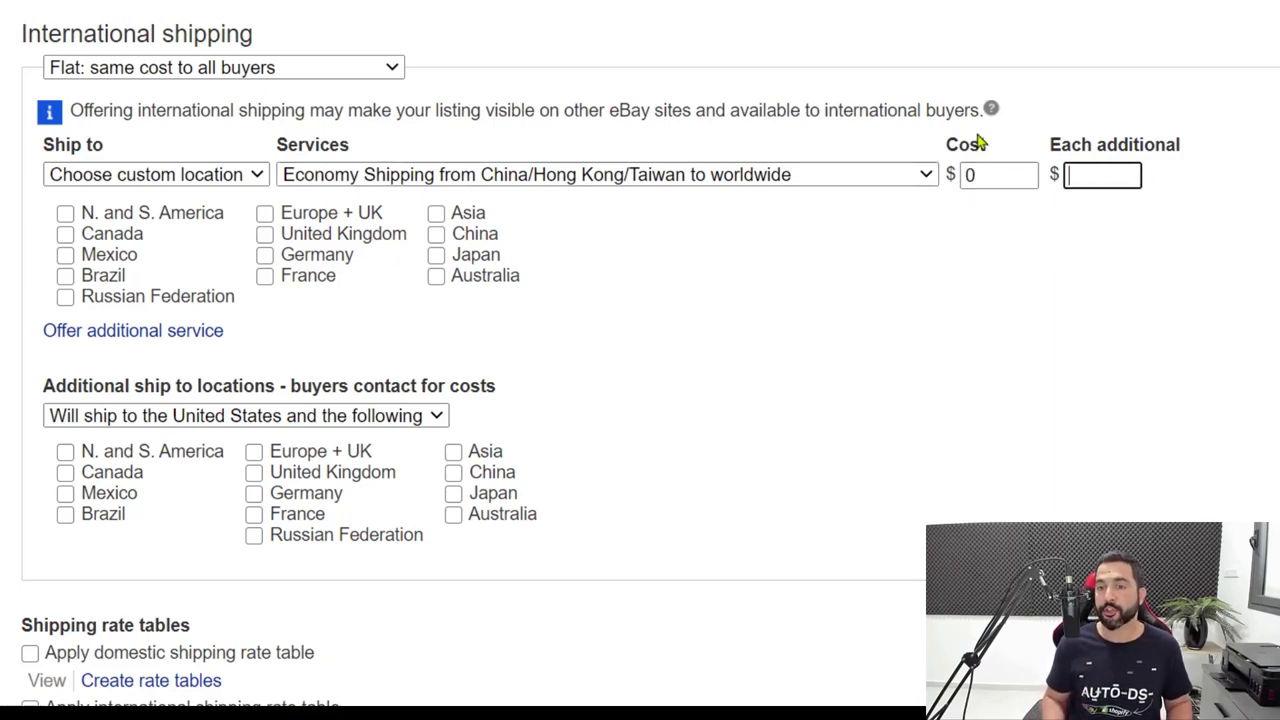
type("0")
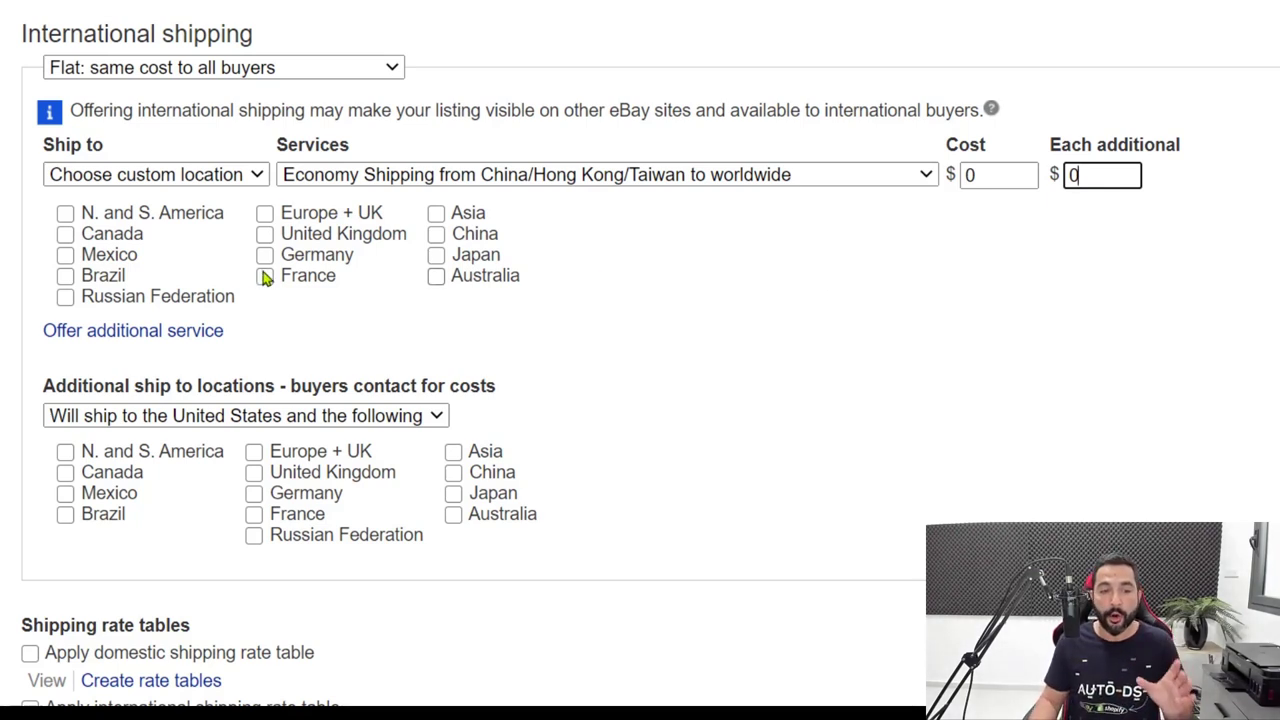
Tick Canada, Europe + UK, United Kingdom, Germany, France, Japan and Australia as destinations.
left_click(65, 234)
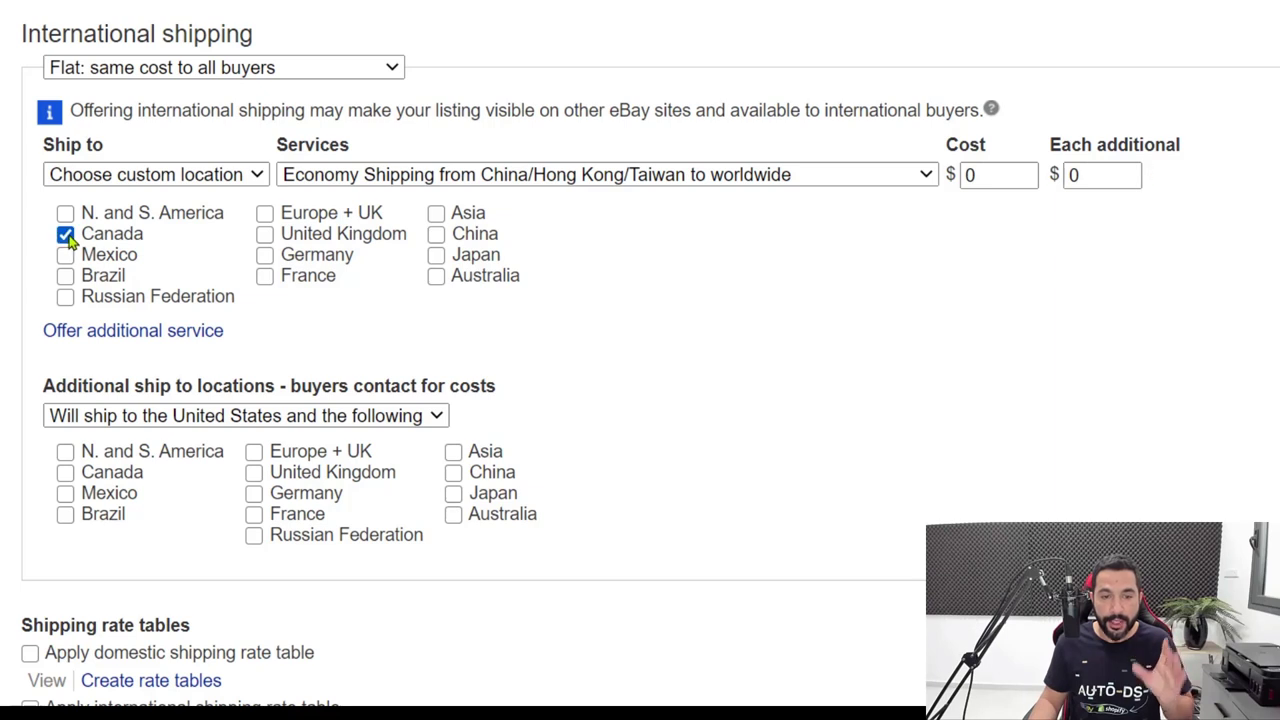
left_click(264, 213)
left_click(264, 234)
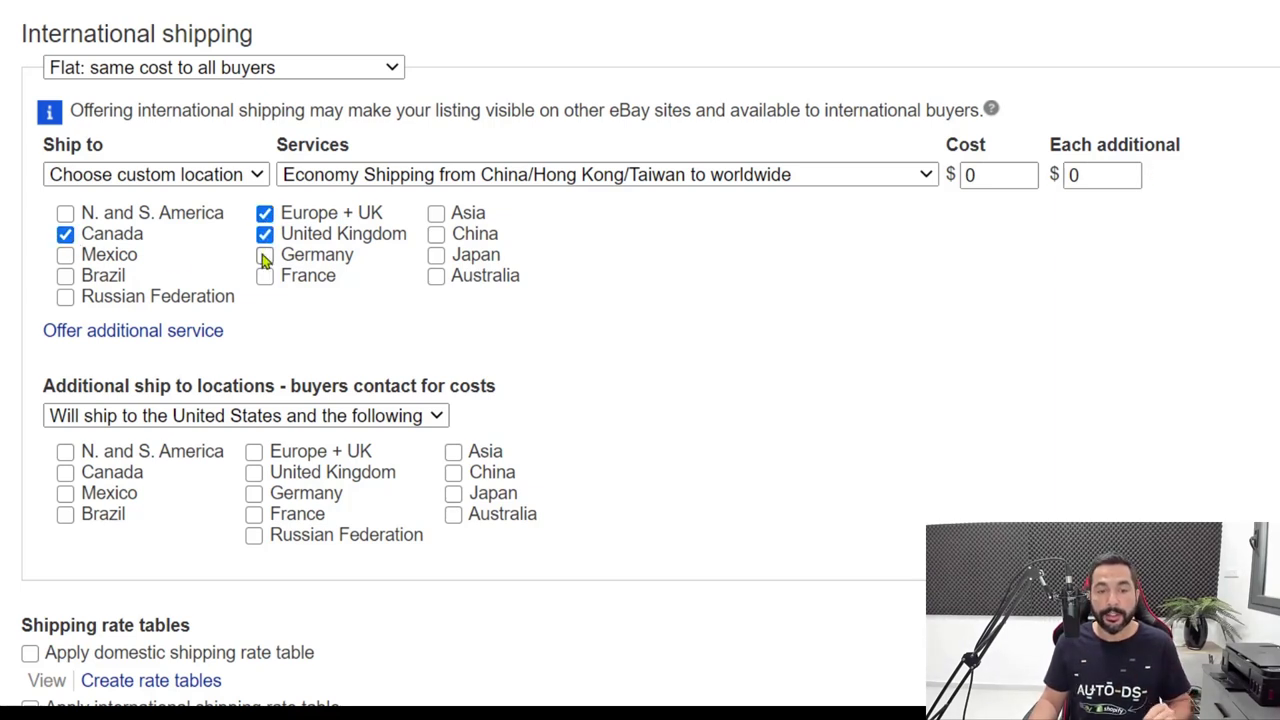
left_click(264, 255)
left_click(264, 276)
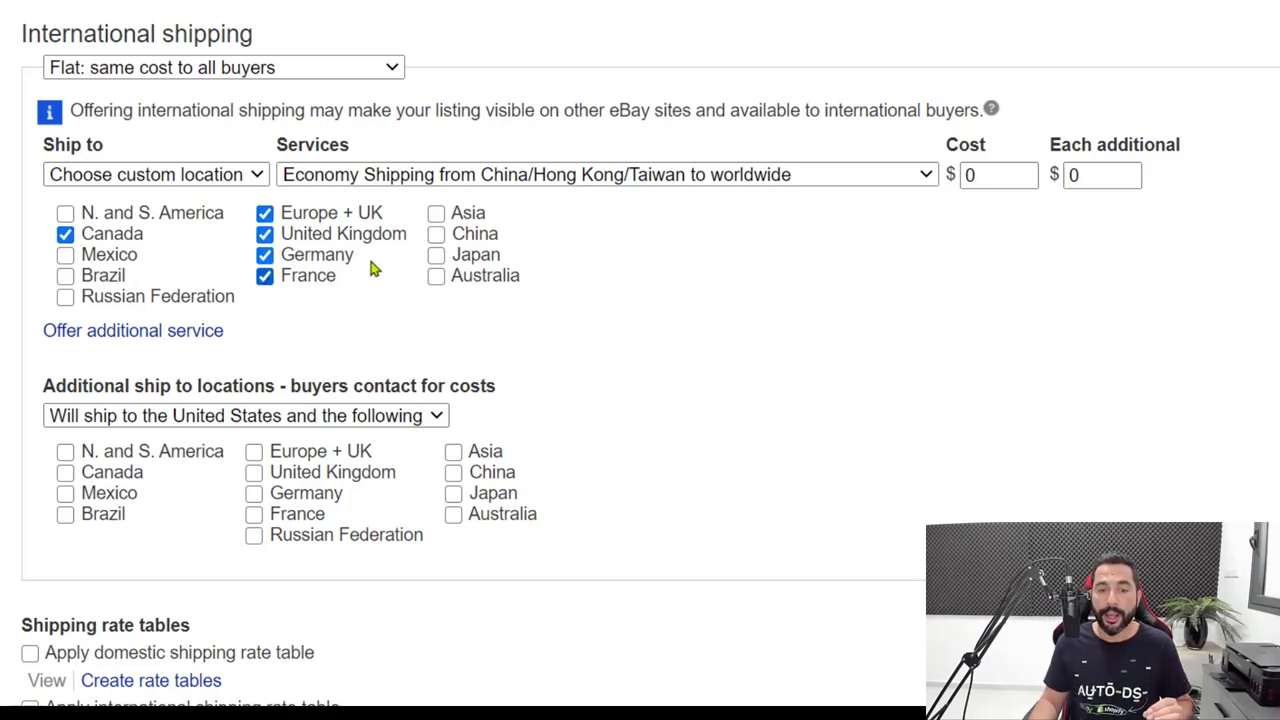
left_click(436, 255)
left_click(436, 276)
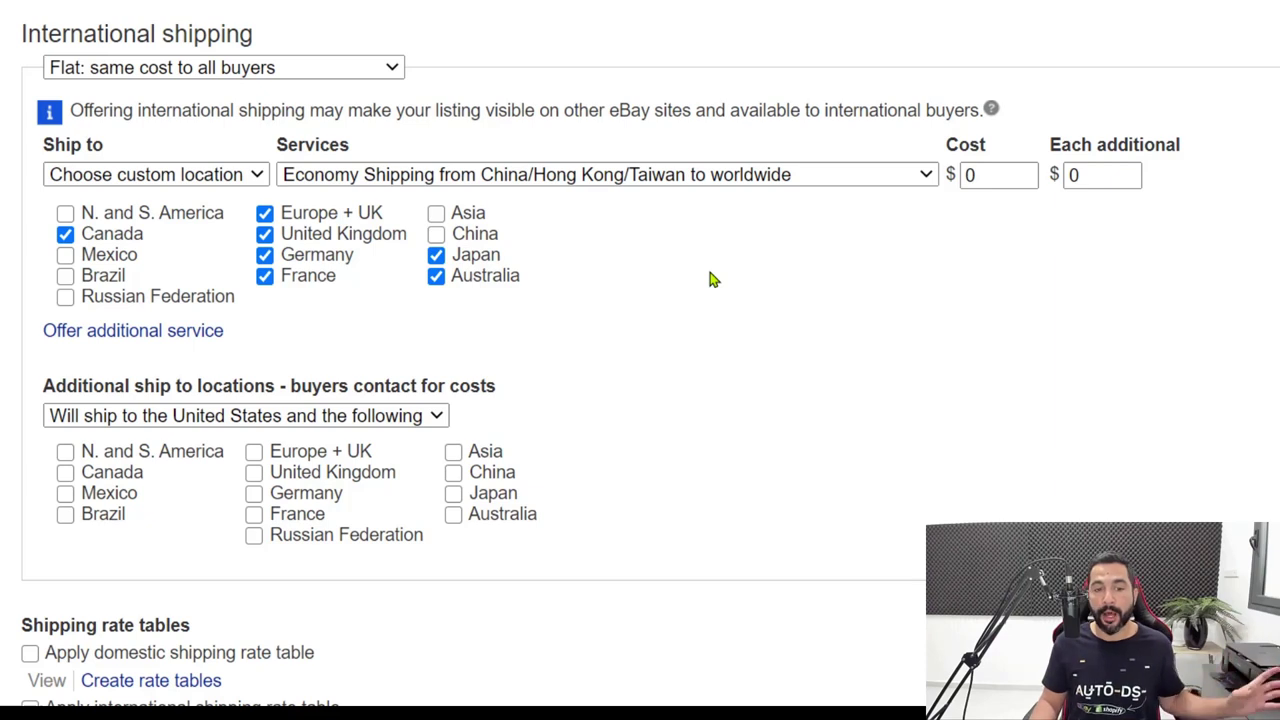
scroll(712, 282, "down", 1)
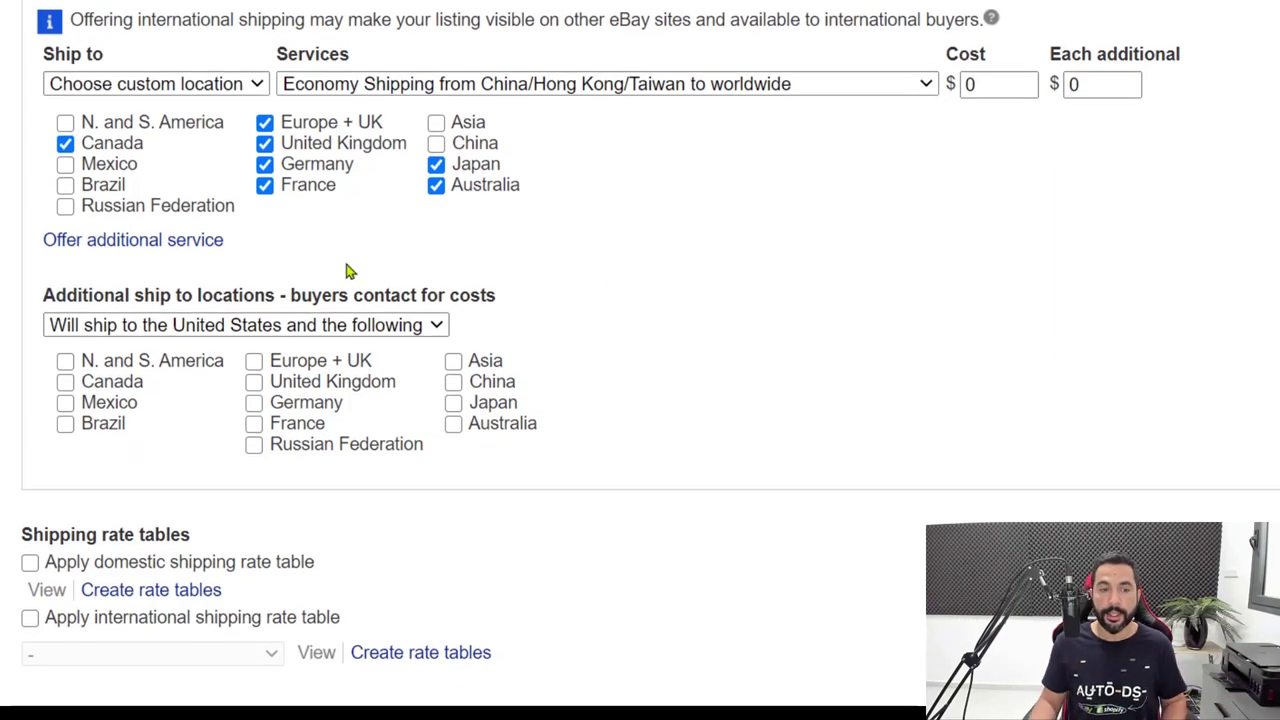
Add a second international service to custom locations using Standard Shipping from China/Hong Kong/Taiwan.
left_click(125, 244)
left_click(166, 244)
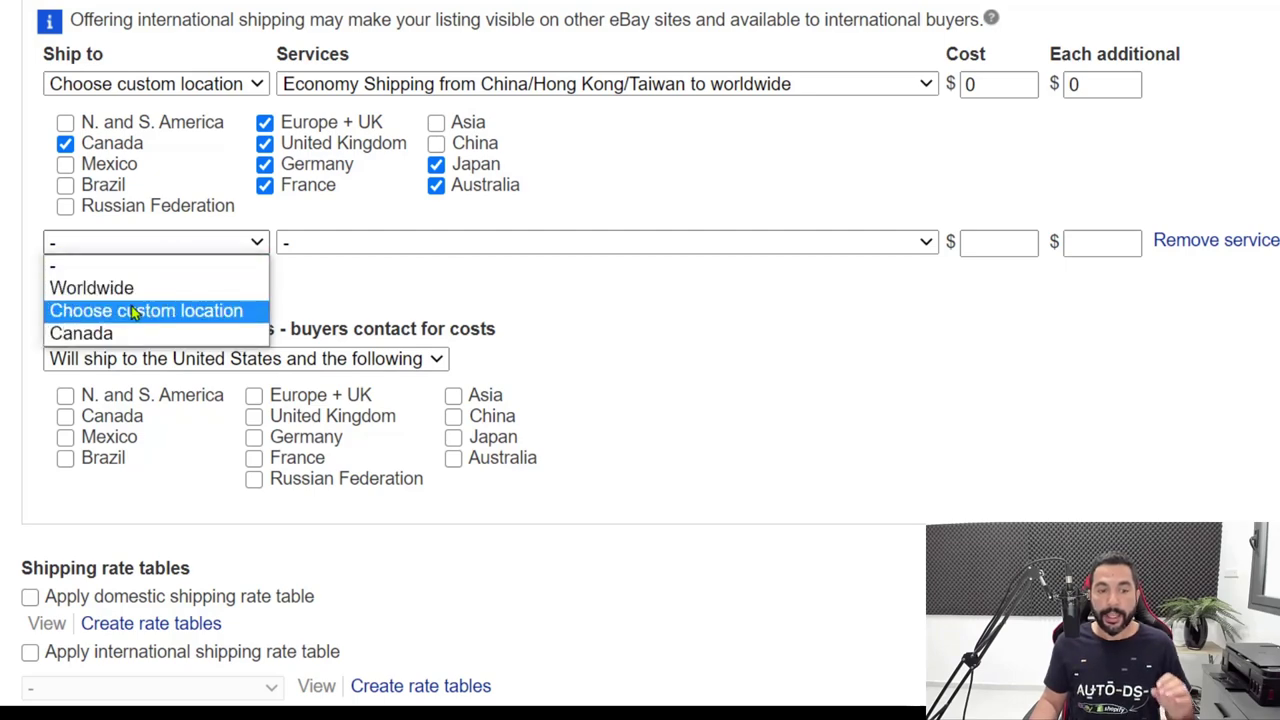
left_click(131, 312)
left_click(355, 246)
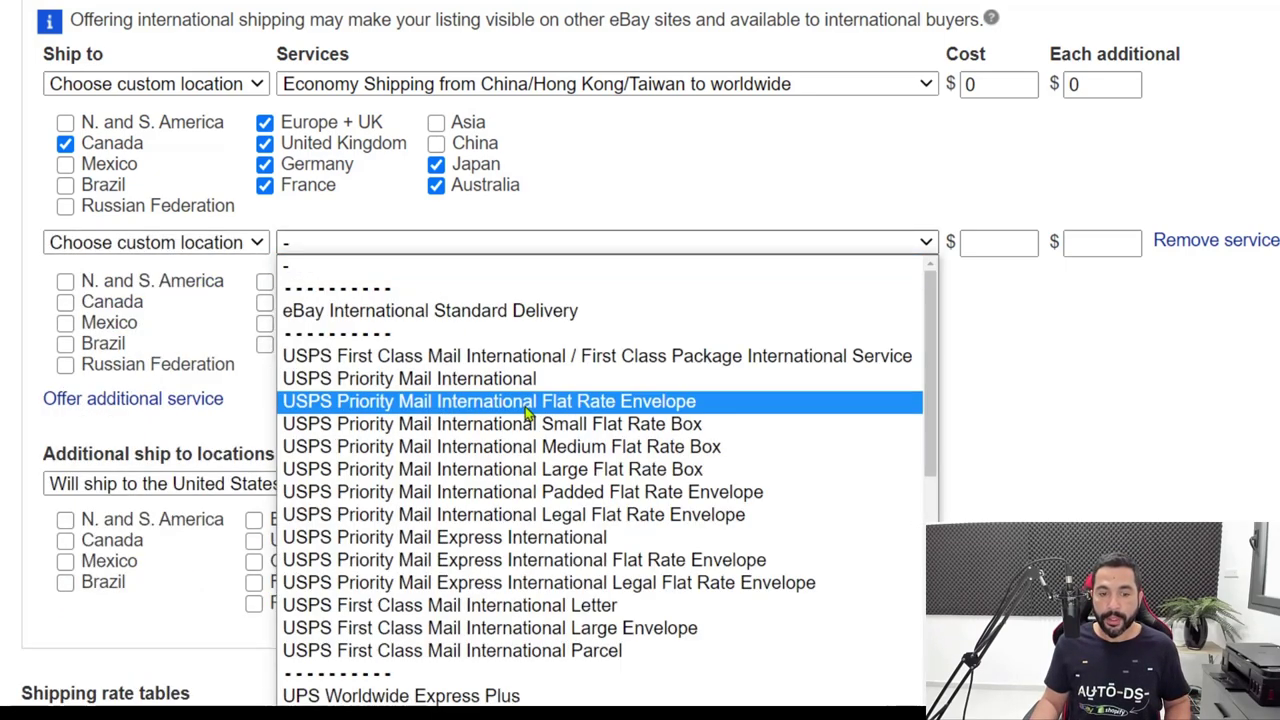
scroll(360, 400, "down", 8)
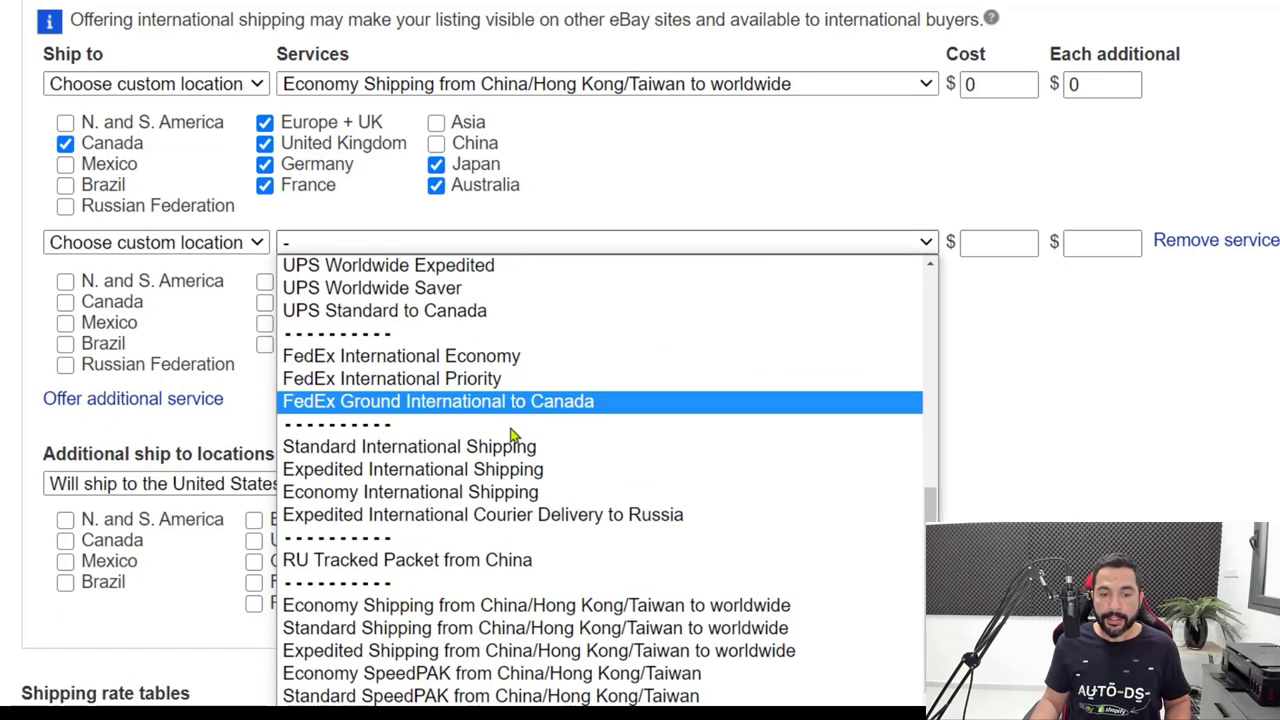
left_click(385, 630)
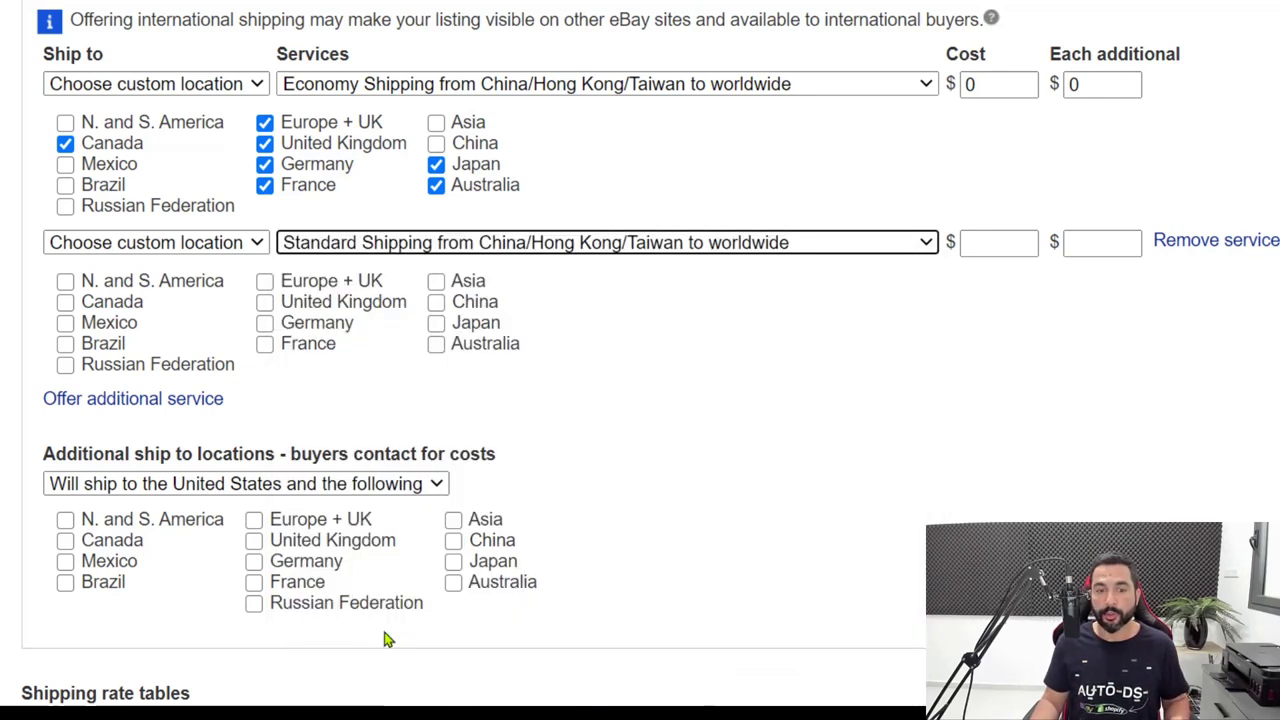
scroll(838, 313, "up", 6)
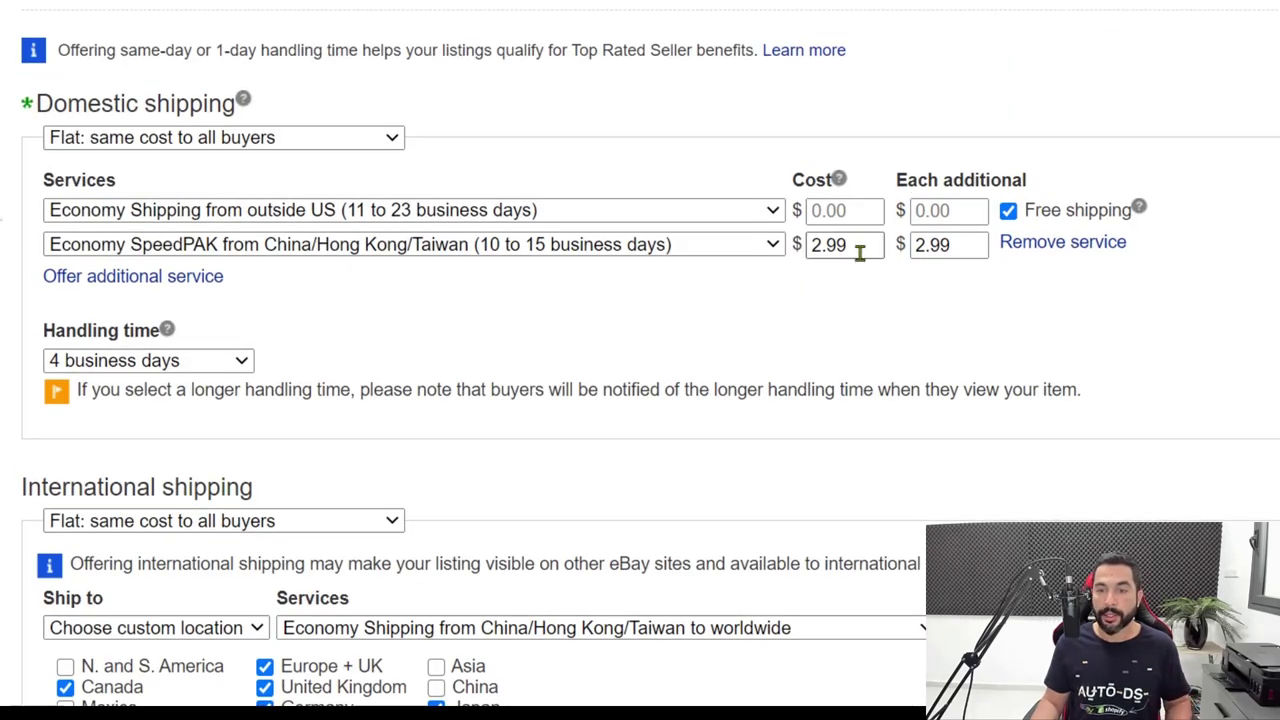
scroll(543, 260, "down", 3)
scroll(595, 150, "down", 2)
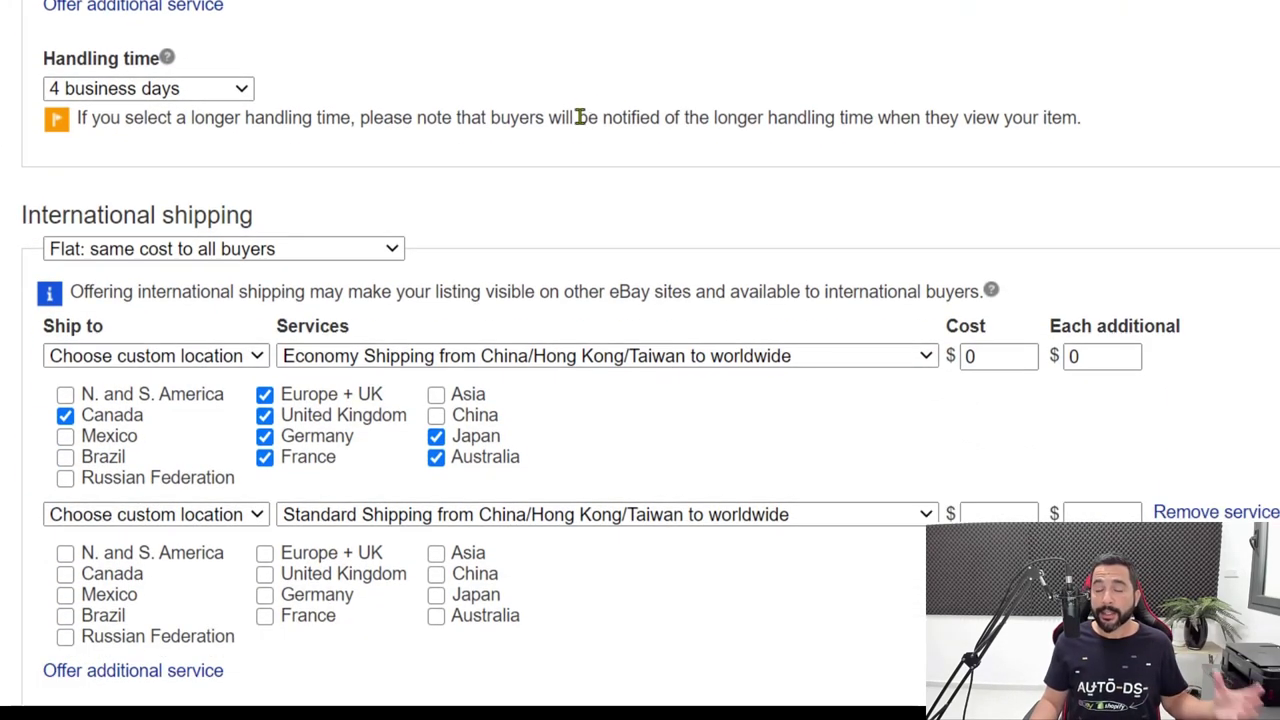
scroll(600, 104, "down", 1)
scroll(591, 357, "down", 3)
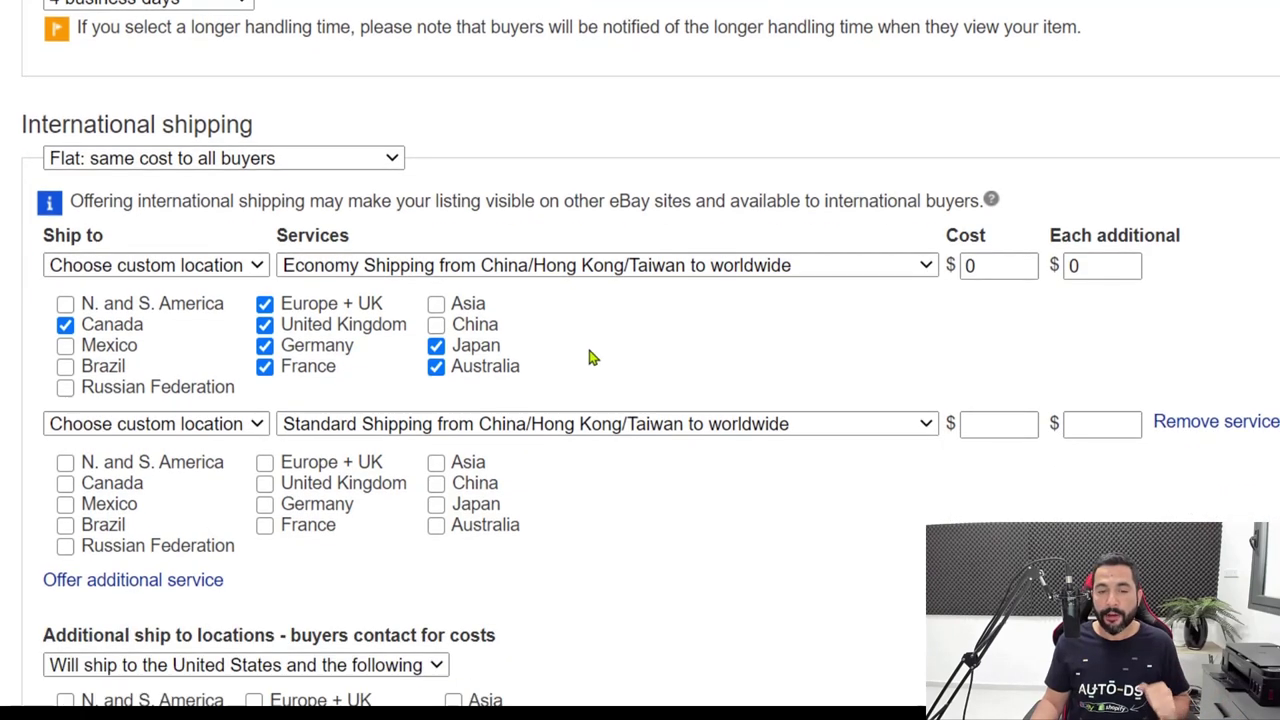
Price the Standard Shipping service at 1.97 cost and 0.97 each additional.
left_click(983, 333)
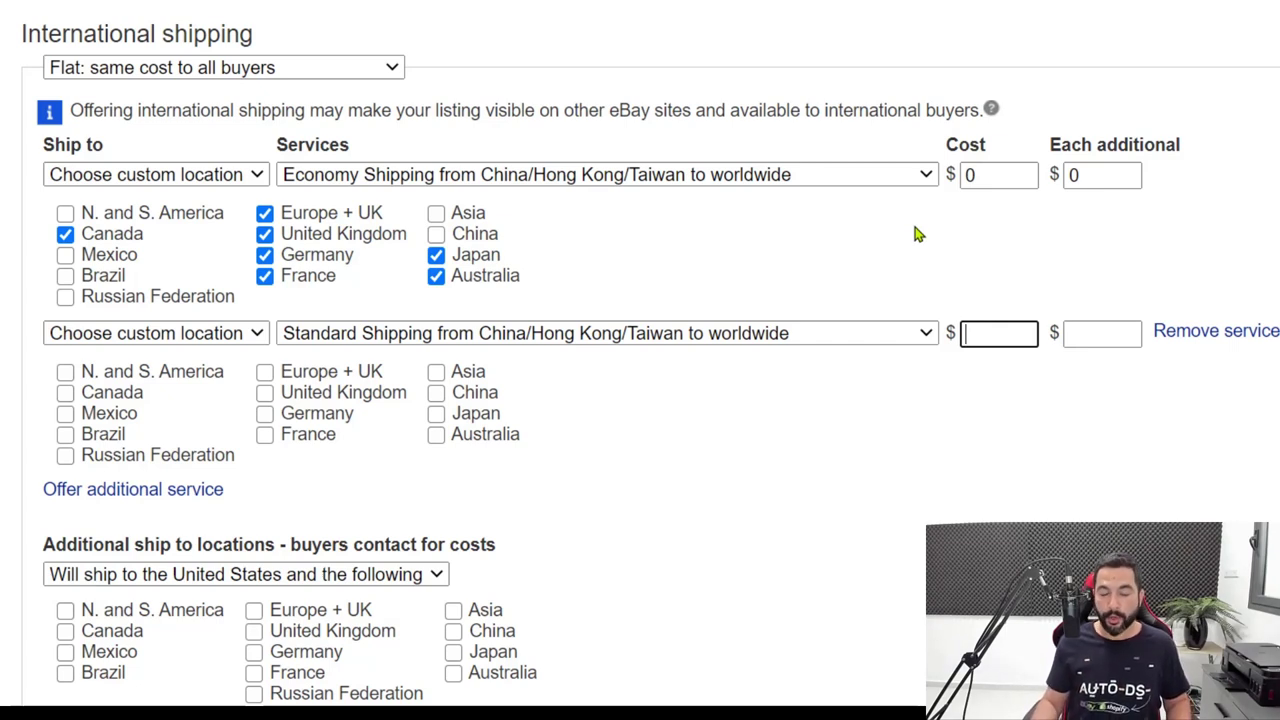
type("2.97")
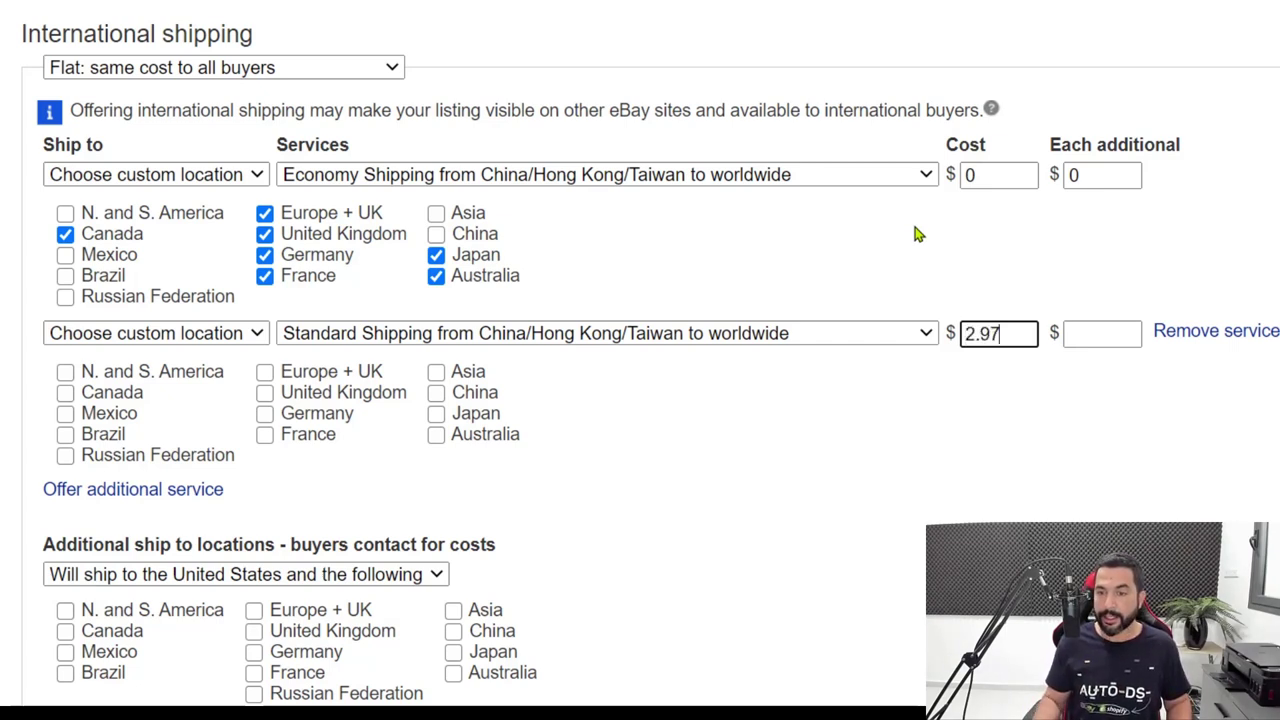
left_click_drag(1008, 334, 960, 274)
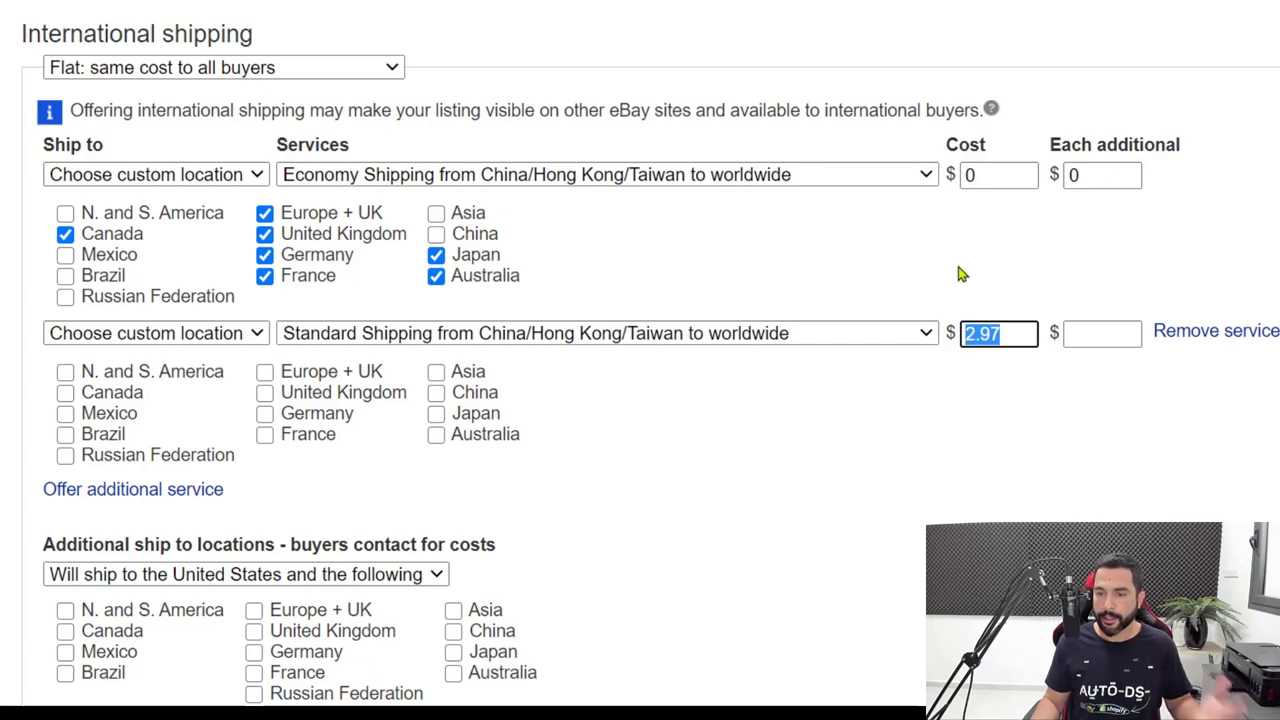
type("1.97")
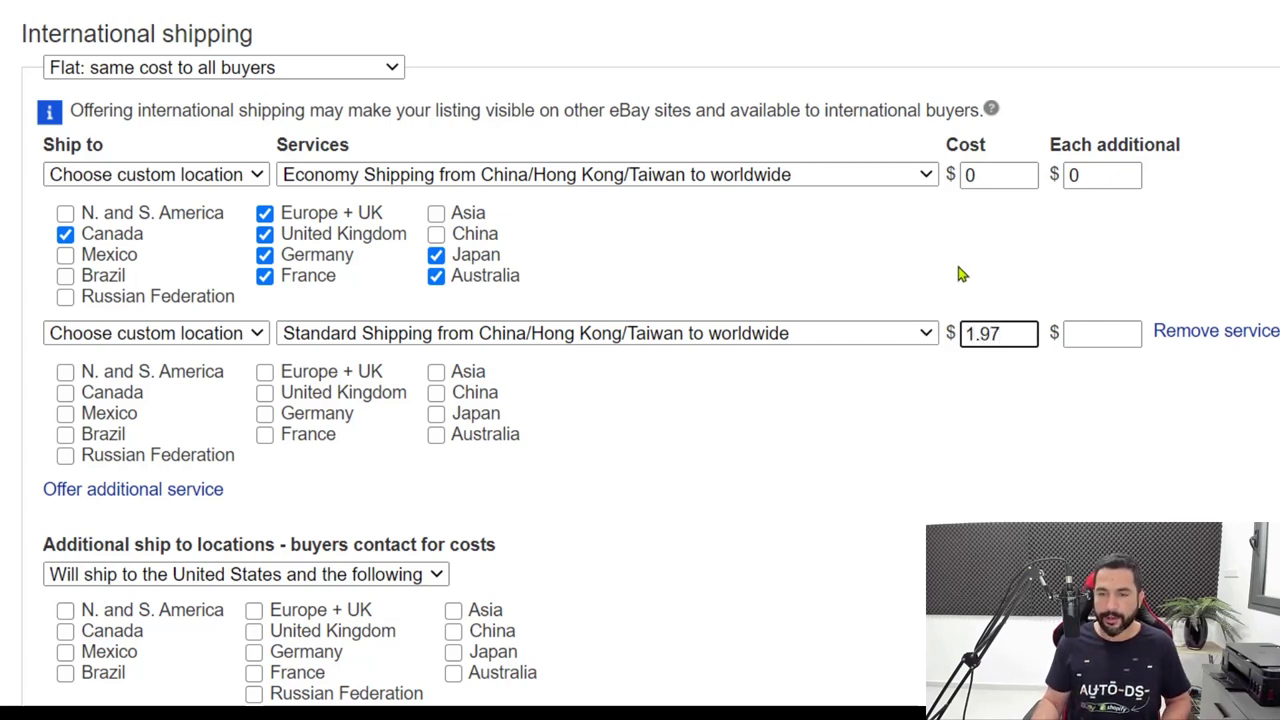
left_click(1101, 334)
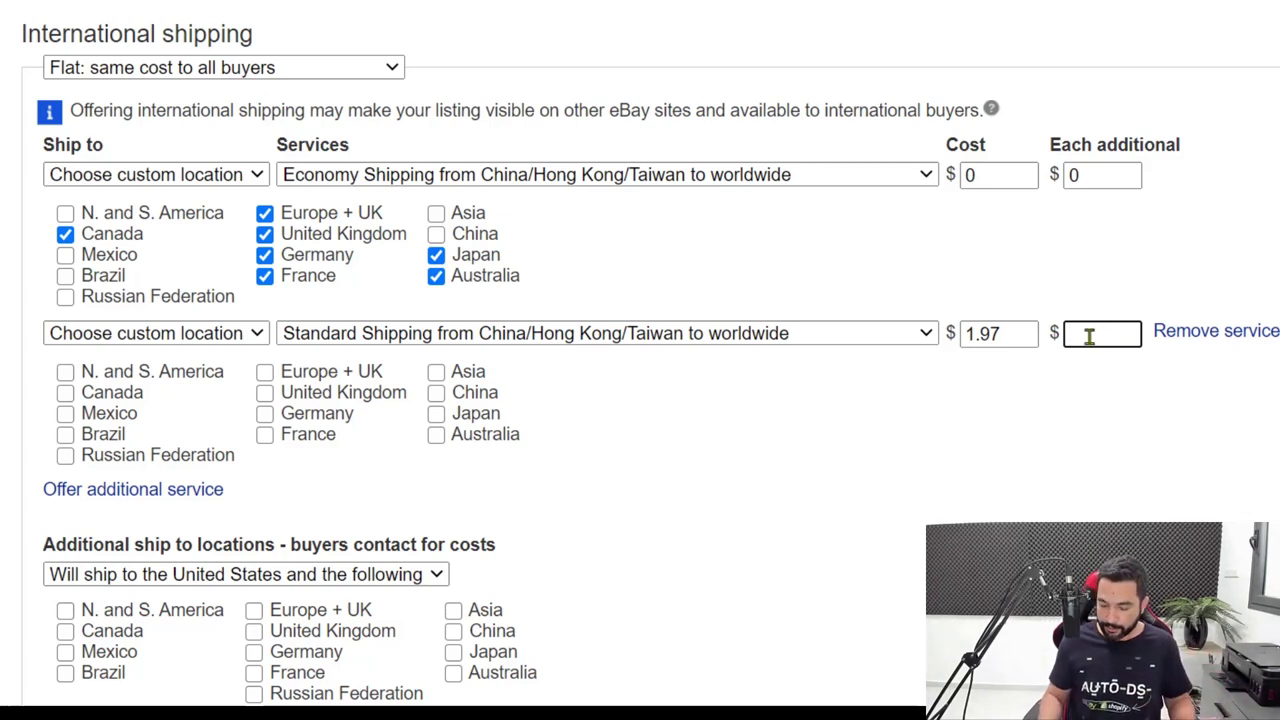
type("0.97")
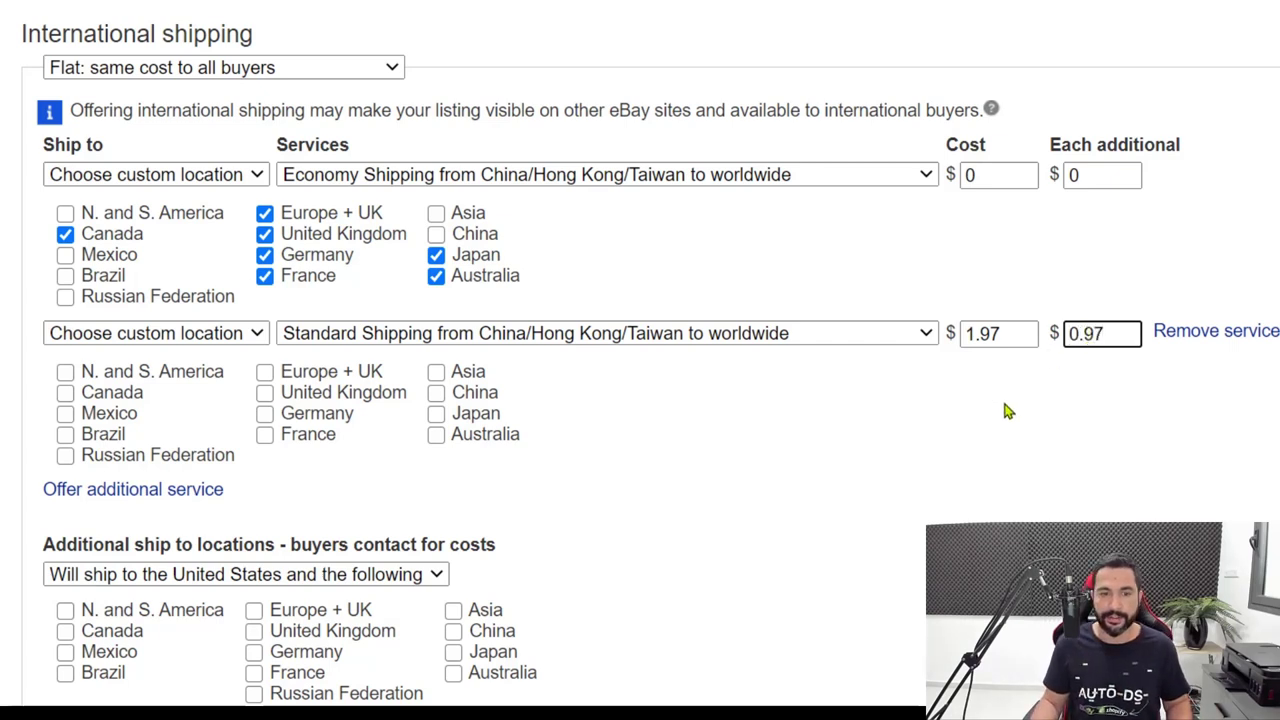
left_click(1006, 409)
Ship it to Canada, Europe + UK, United Kingdom, Germany, France, Japan and Australia, and add a third service row.
scroll(593, 368, "down", 1)
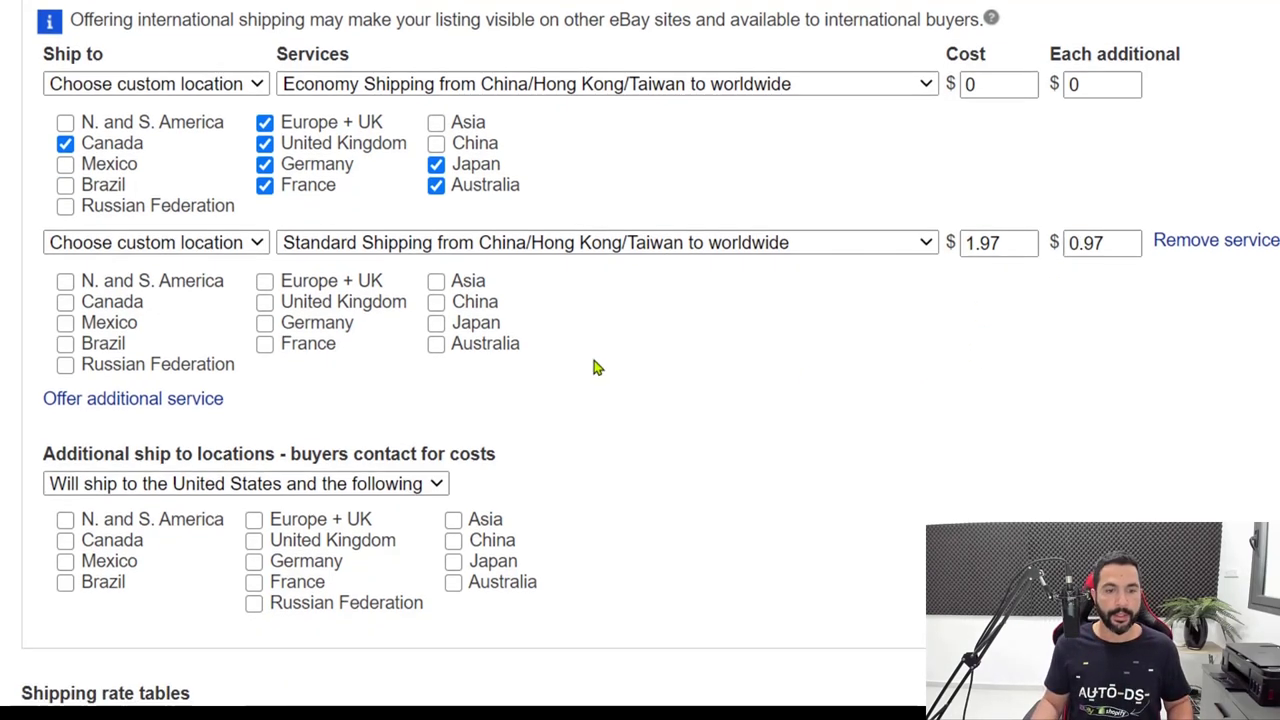
left_click(96, 305)
left_click(303, 284)
left_click(306, 303)
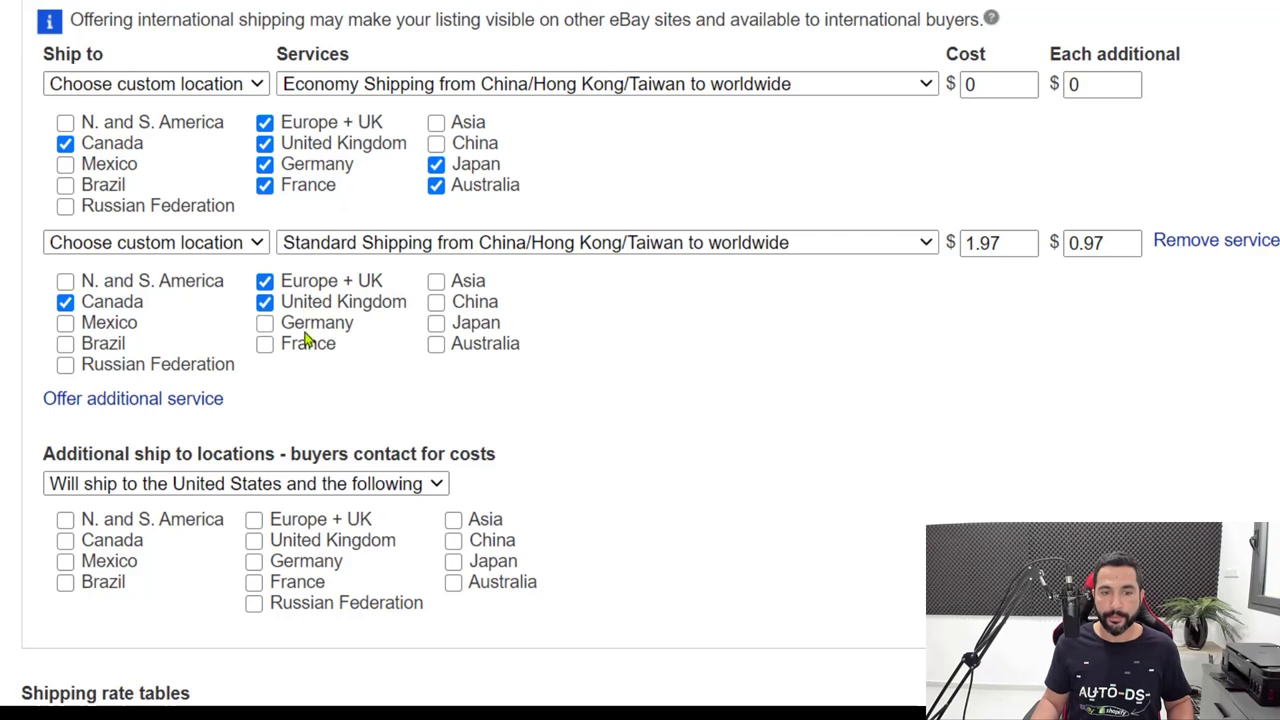
left_click(306, 323)
left_click(306, 344)
left_click(470, 323)
left_click(468, 345)
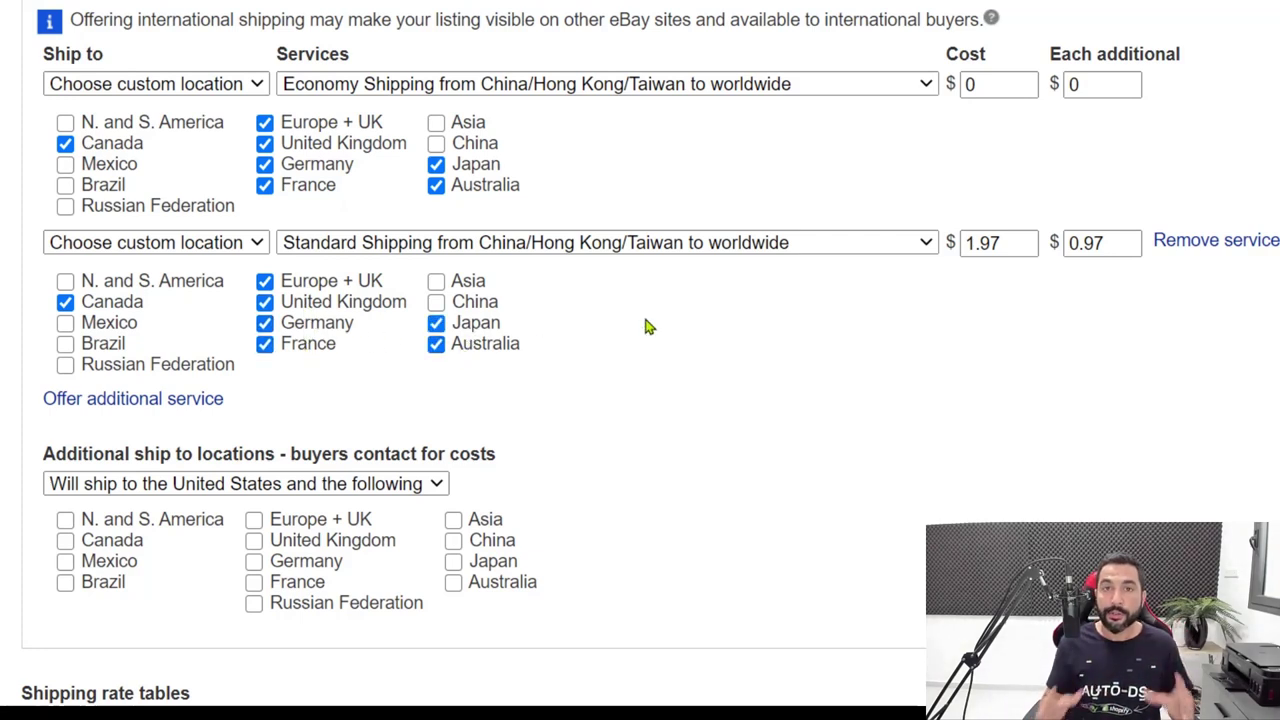
left_click(150, 399)
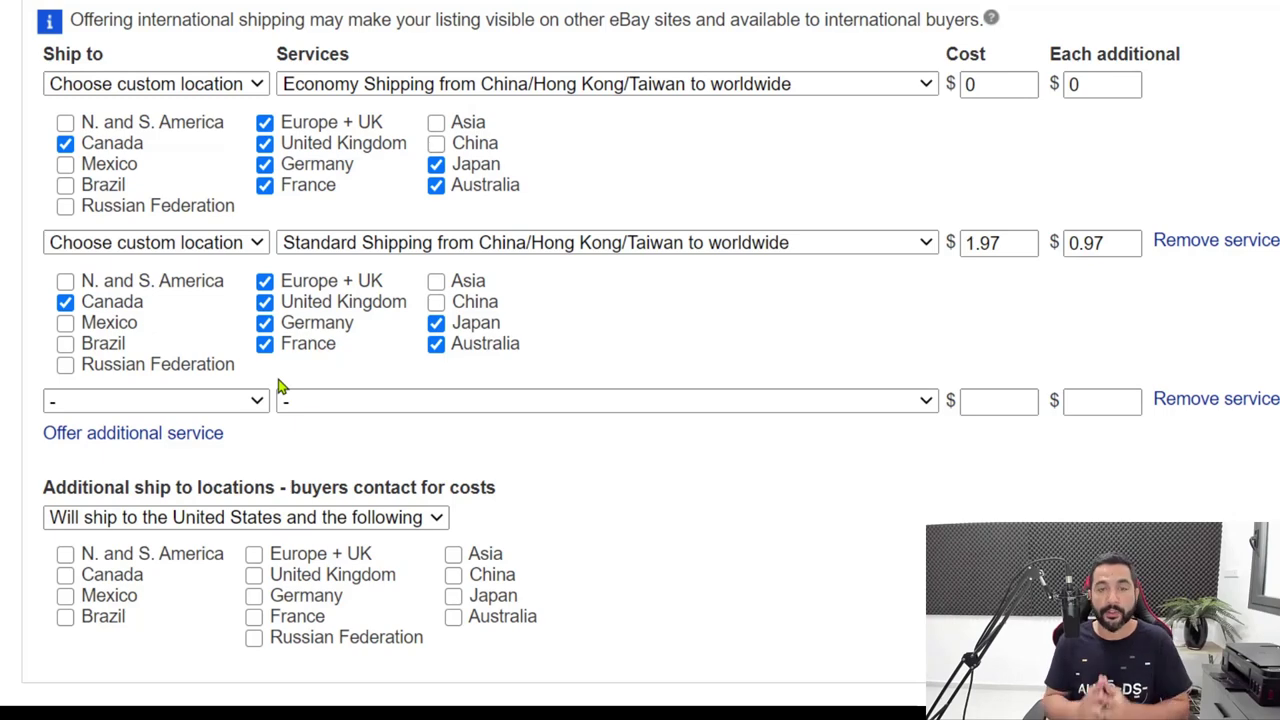
Set the third service to custom locations with Economy Shipping from China/Hong Kong/Taiwan.
left_click(155, 404)
left_click(130, 469)
left_click(430, 401)
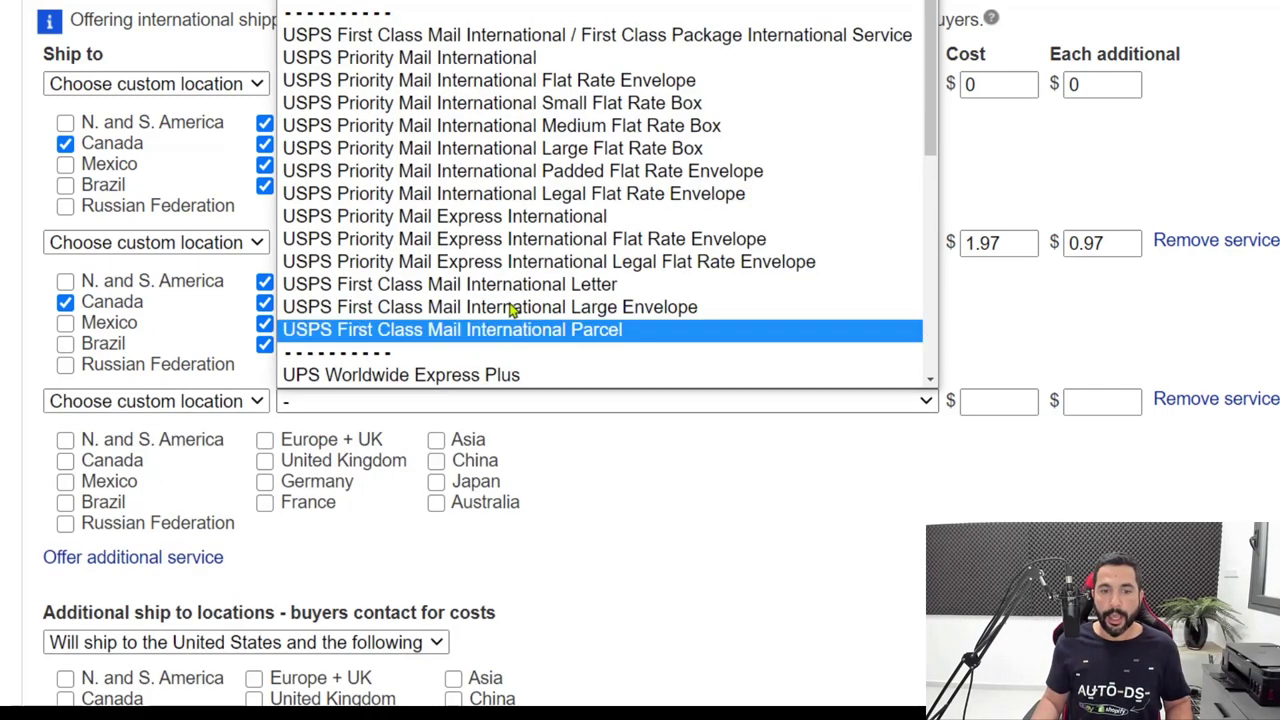
scroll(555, 205, "down", 5)
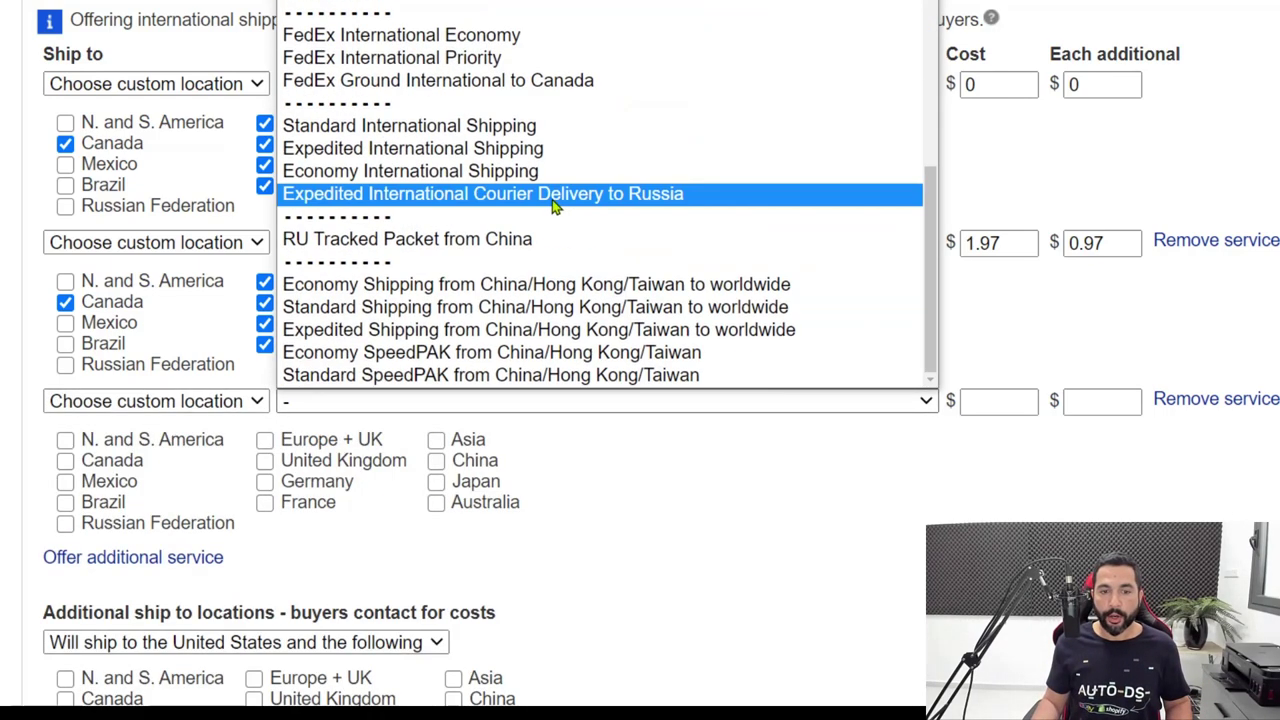
left_click(432, 288)
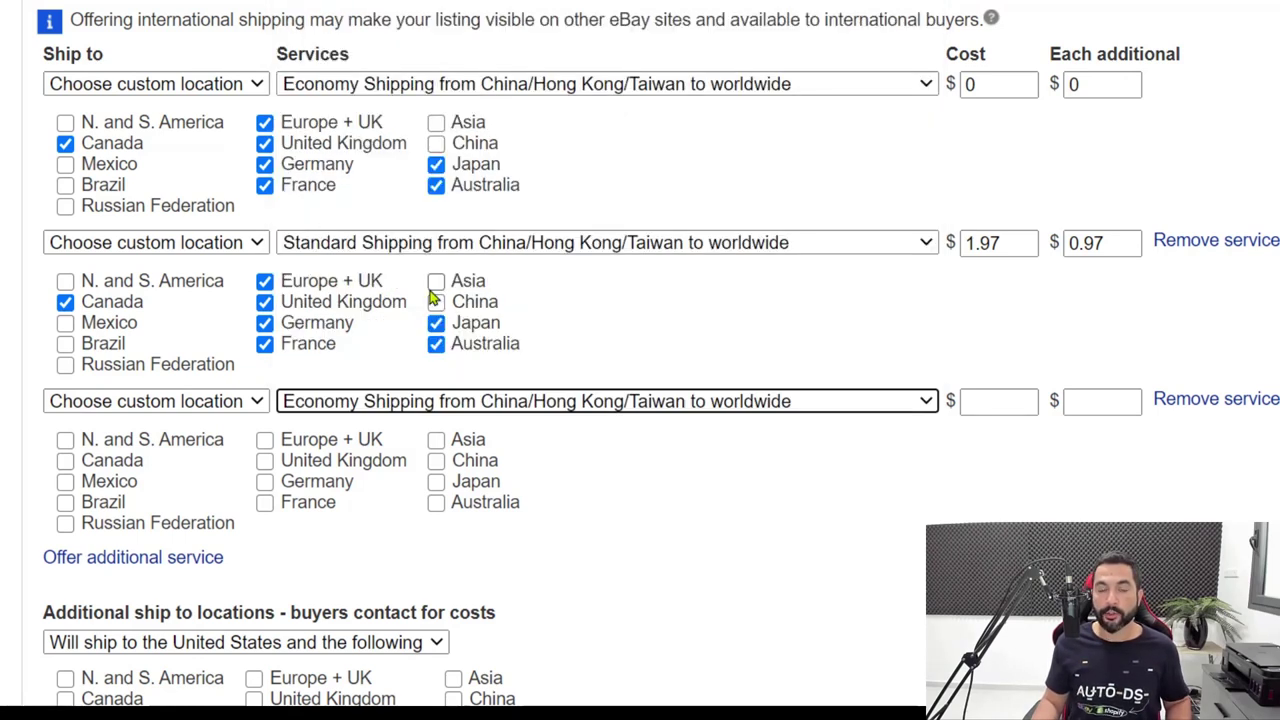
Enter 4.97 as the third service's cost and 3.97 each additional.
left_click(1015, 403)
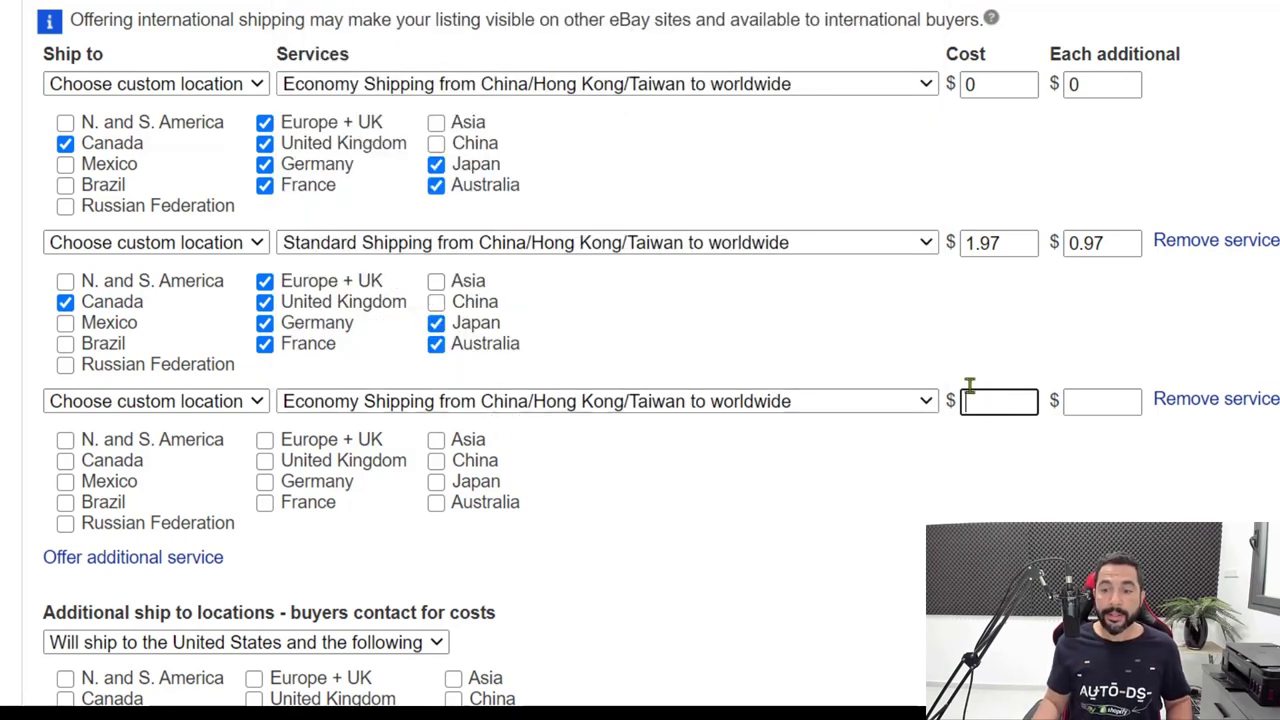
type("4.")
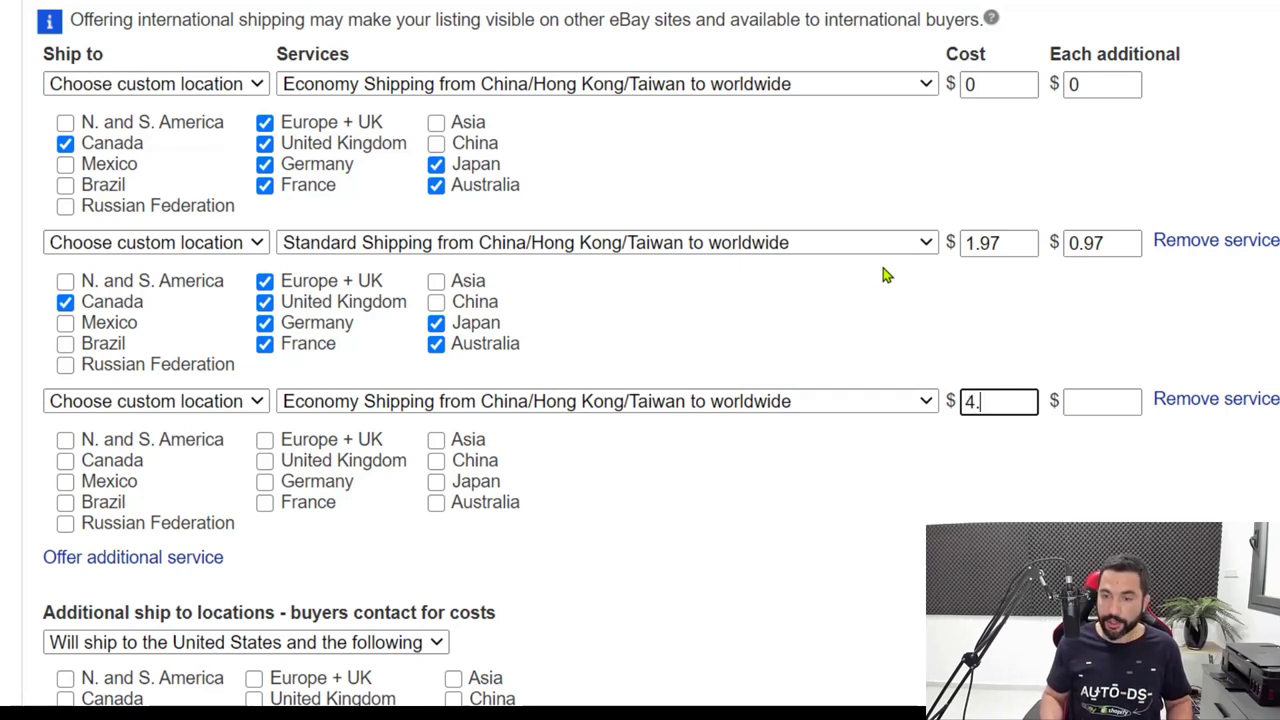
type("97")
key("Tab")
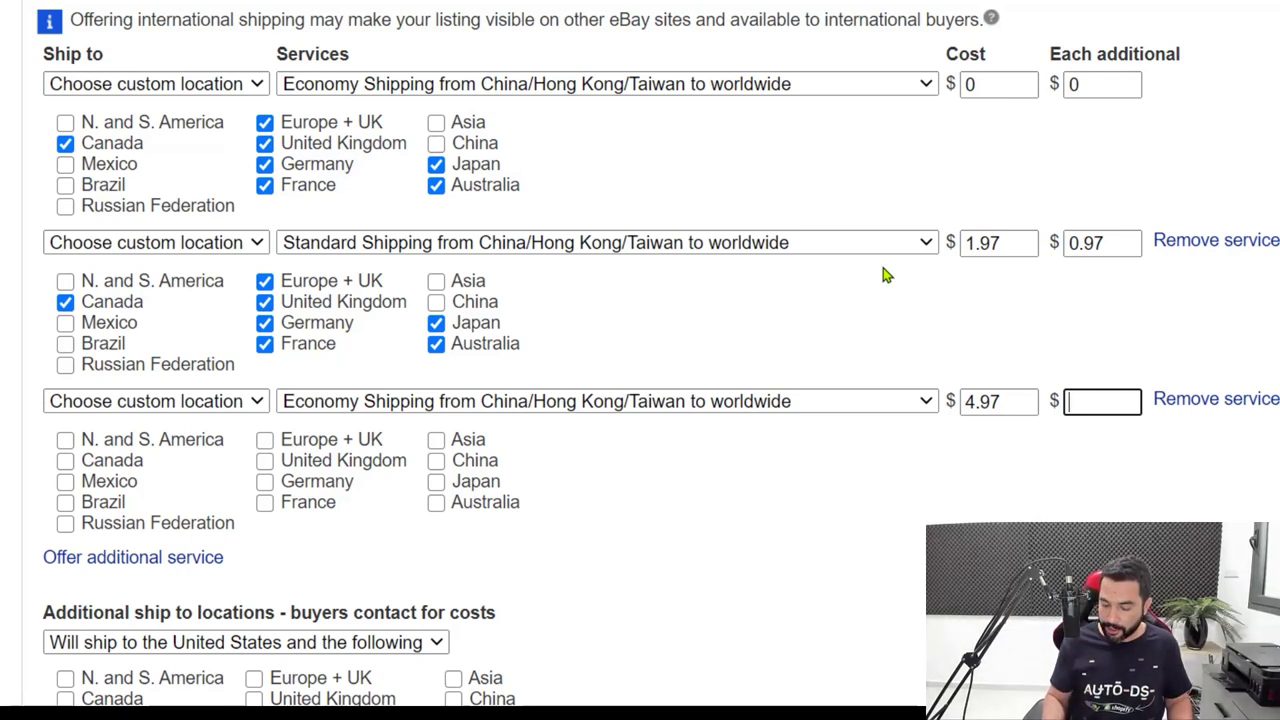
type("97")
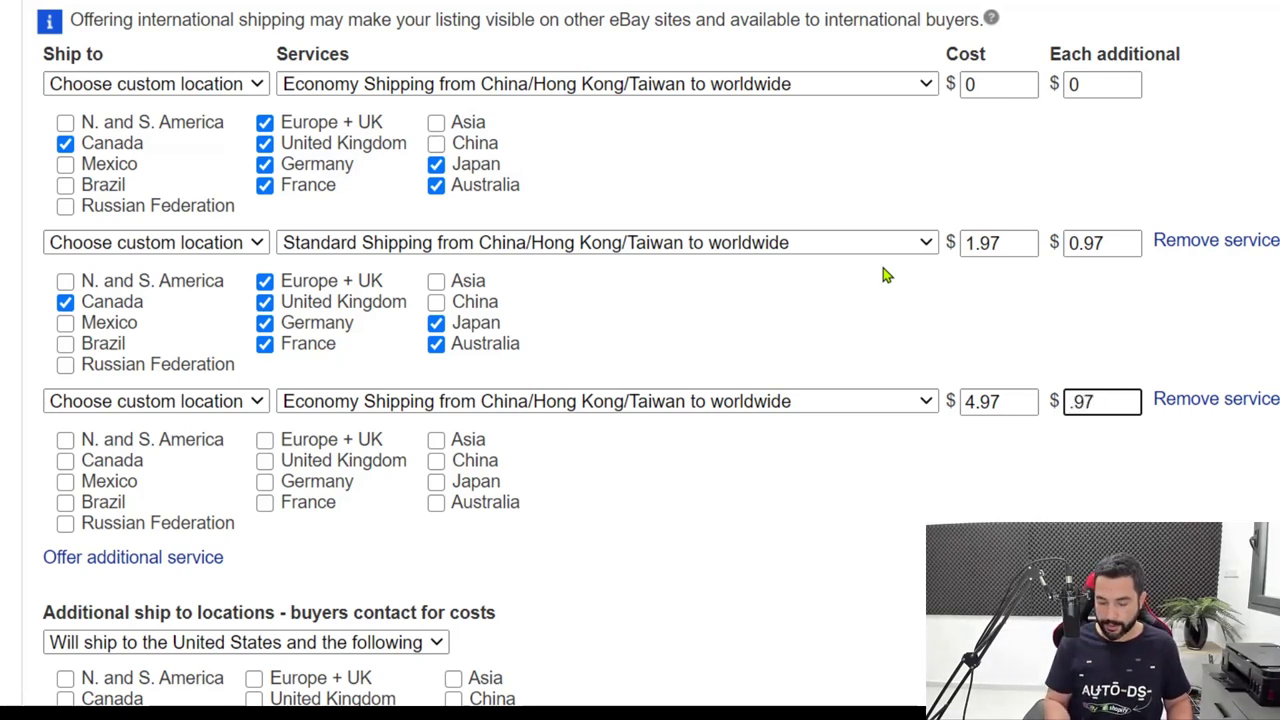
key("BackSpace")
key("BackSpace")
key("BackSpace")
type("3.97")
key("Tab")
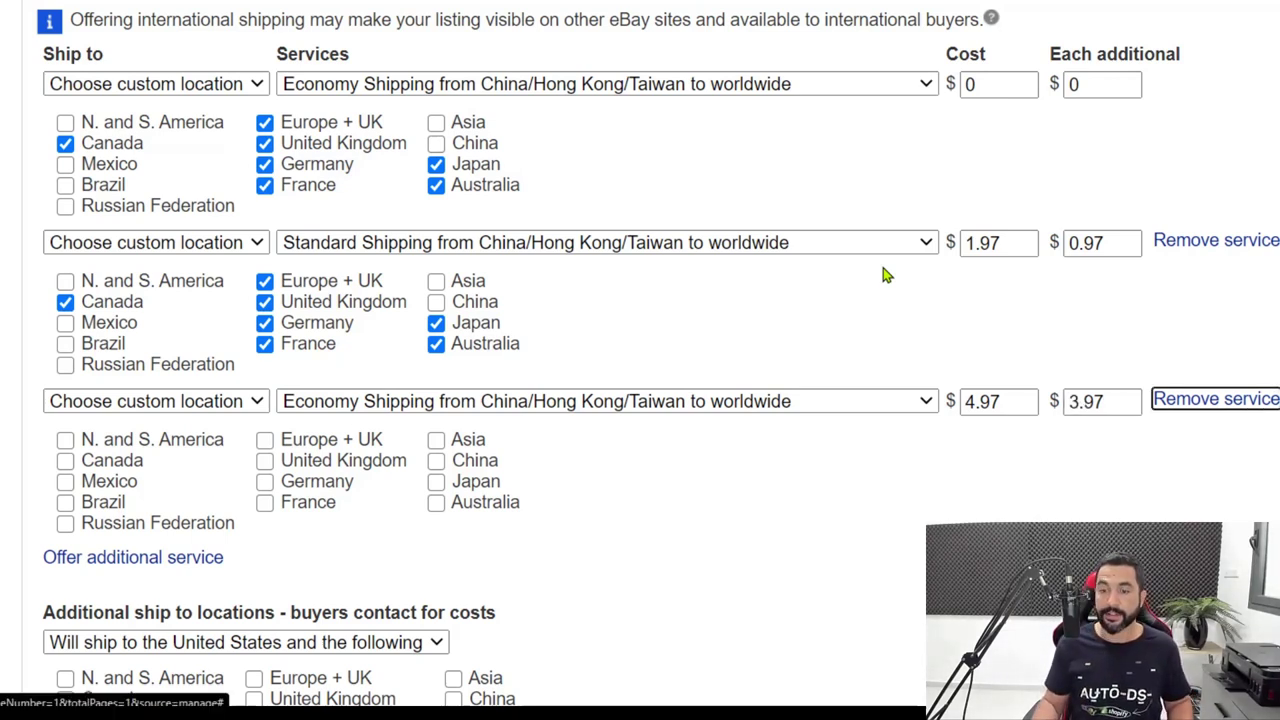
scroll(884, 275, "down", 3)
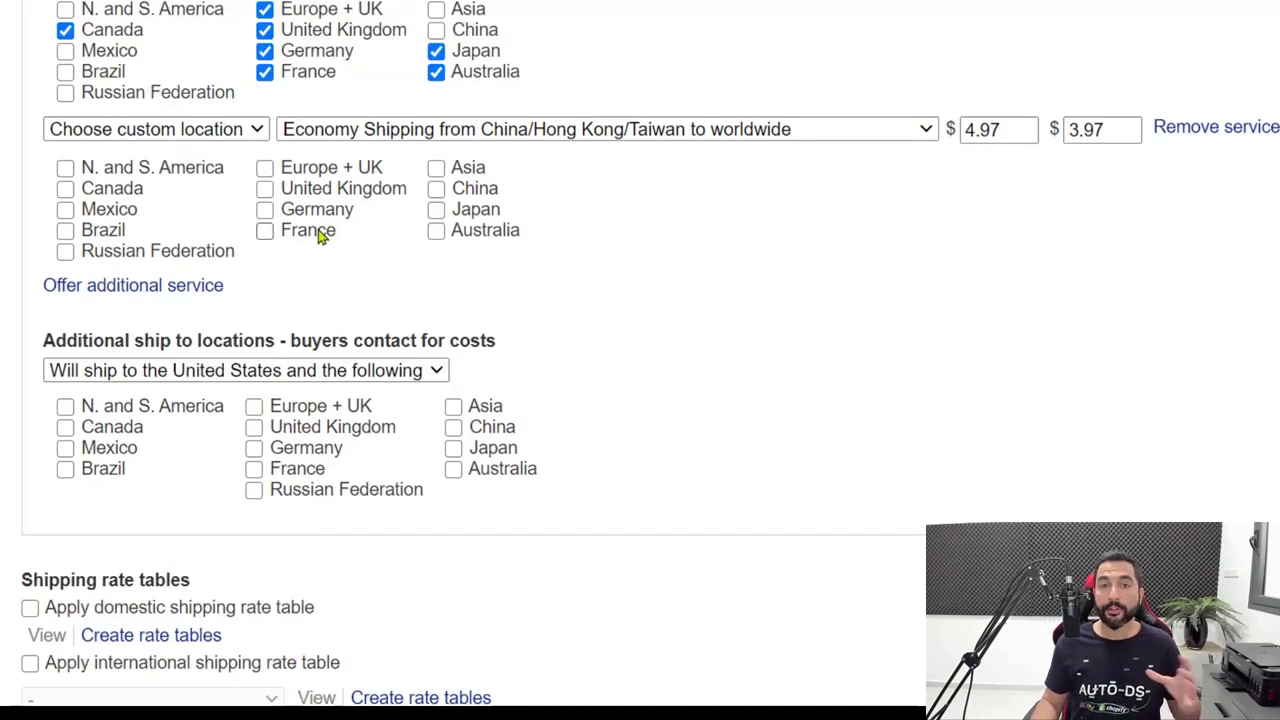
Tick N. and S. America, Mexico, Brazil and Russian Federation, leaving Canada unticked.
left_click(65, 189)
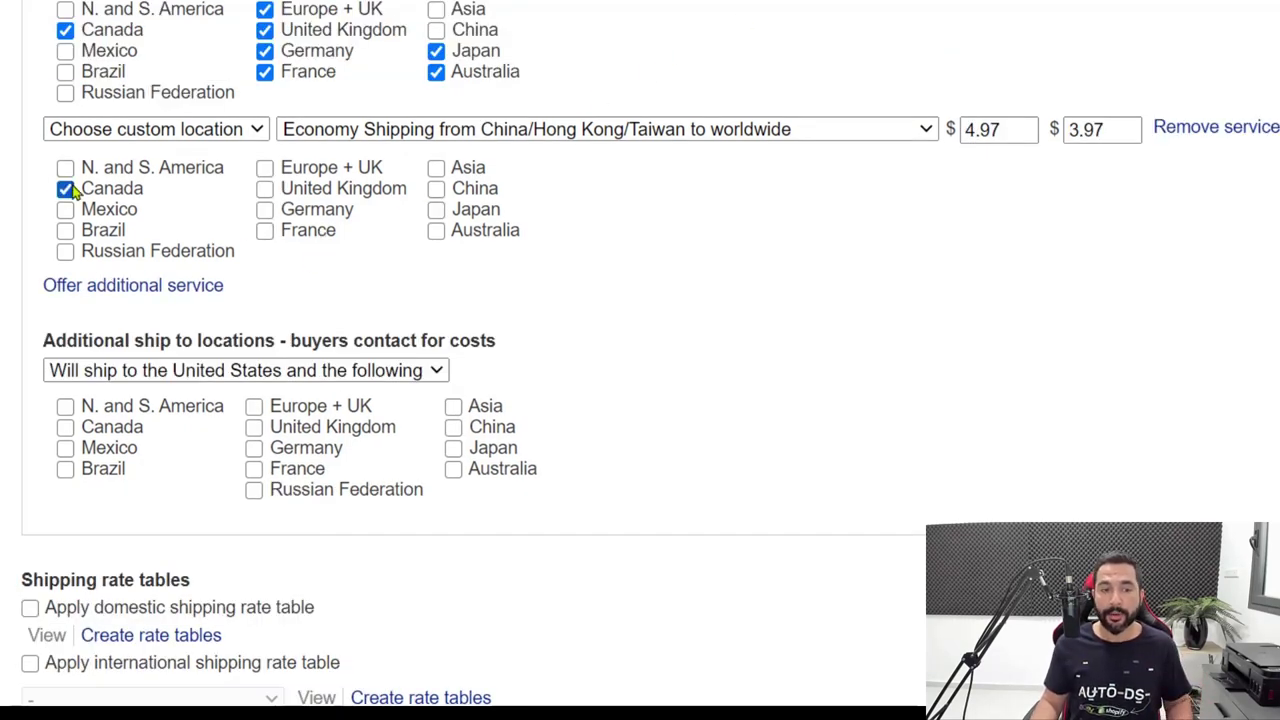
left_click(65, 189)
left_click(65, 168)
left_click(65, 210)
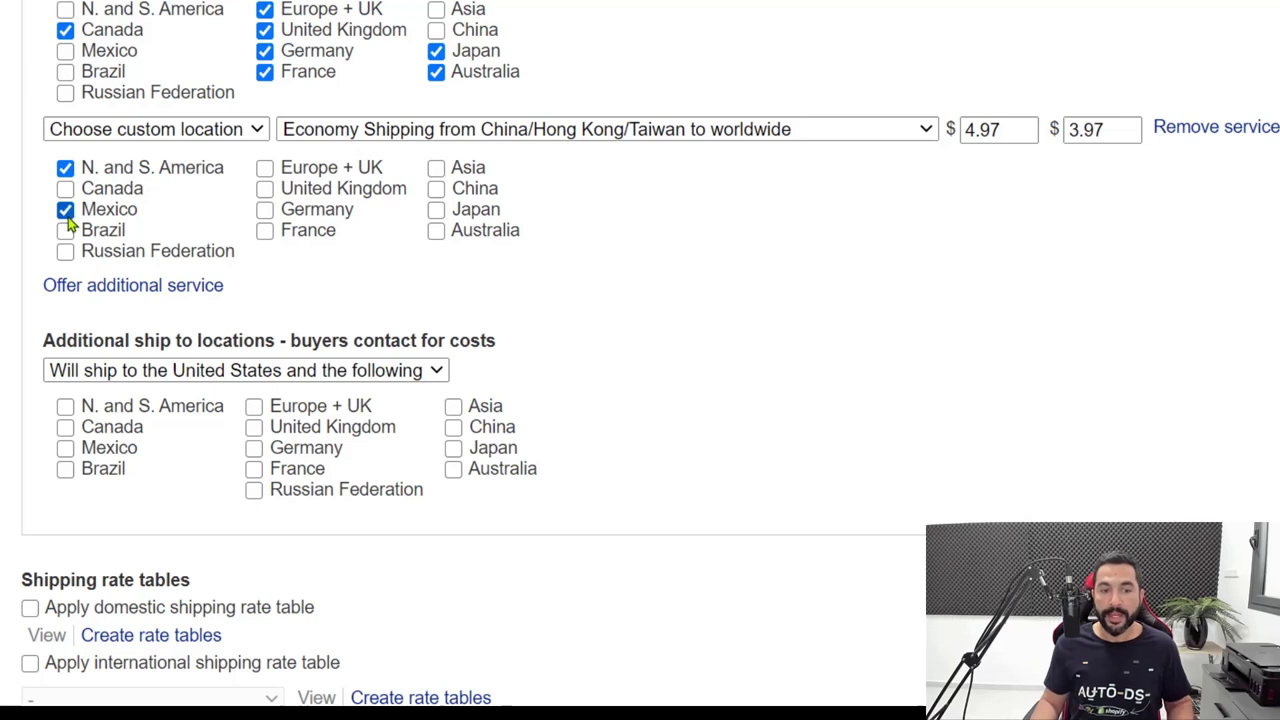
left_click(65, 230)
left_click(65, 251)
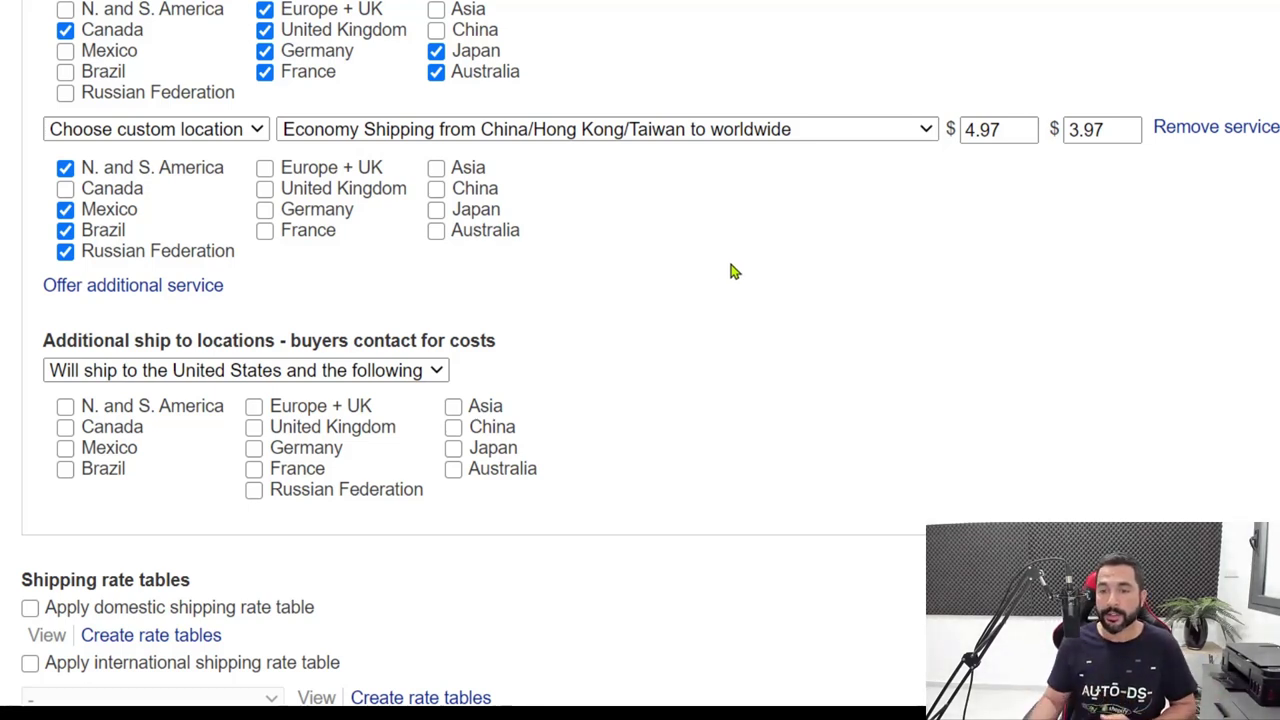
left_click_drag(1030, 131, 951, 130)
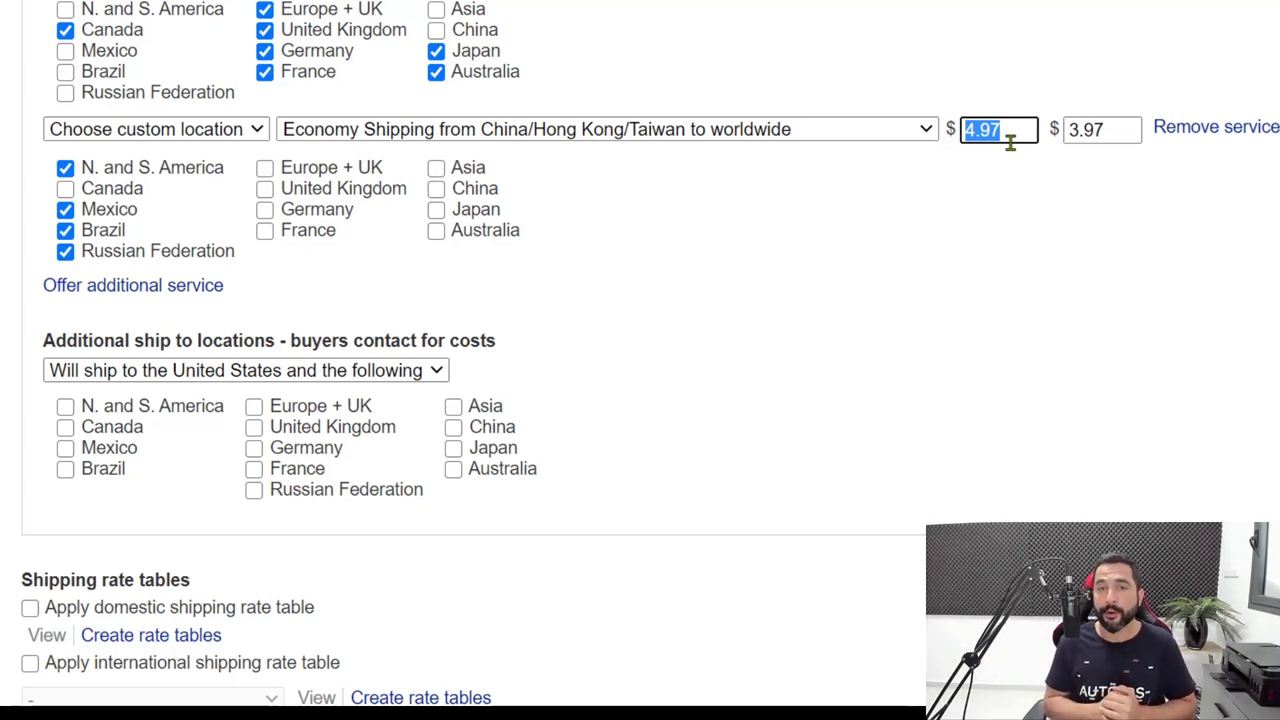
Recheck the third service's 4.97 cost and 3.97 each-additional cost, then scroll to the exclusions.
left_click_drag(1108, 130, 1056, 128)
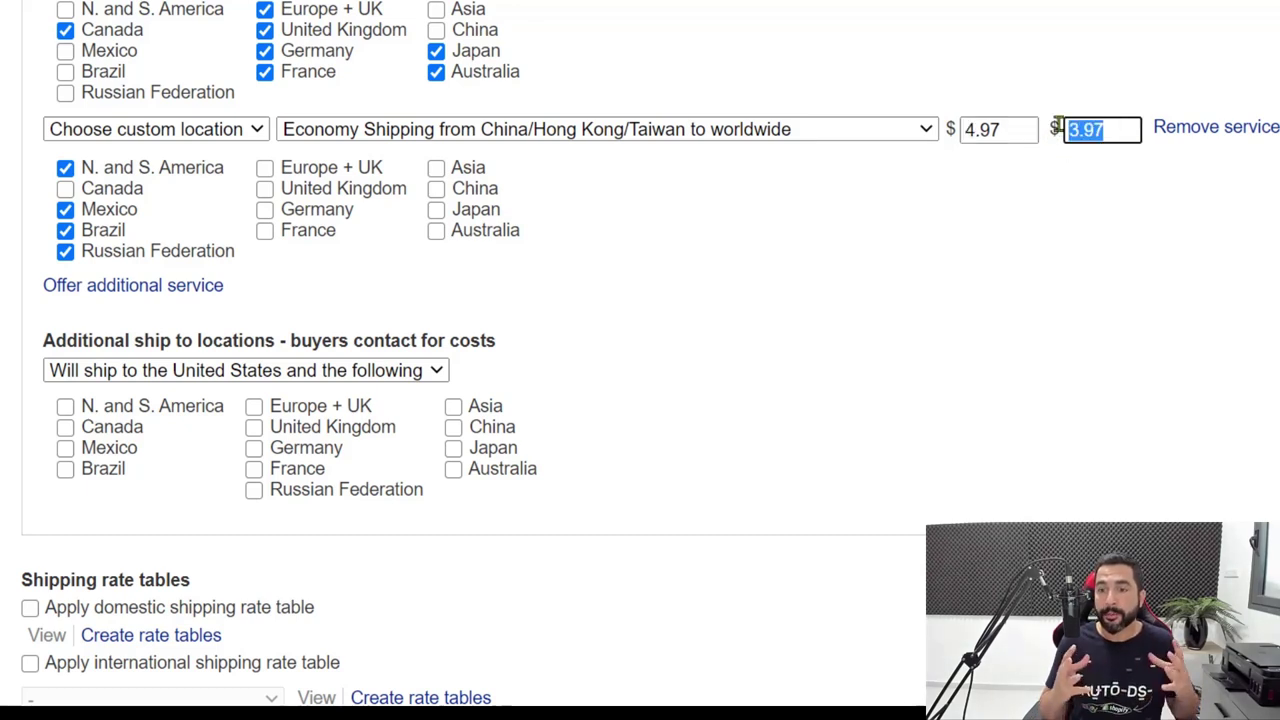
left_click(1110, 131)
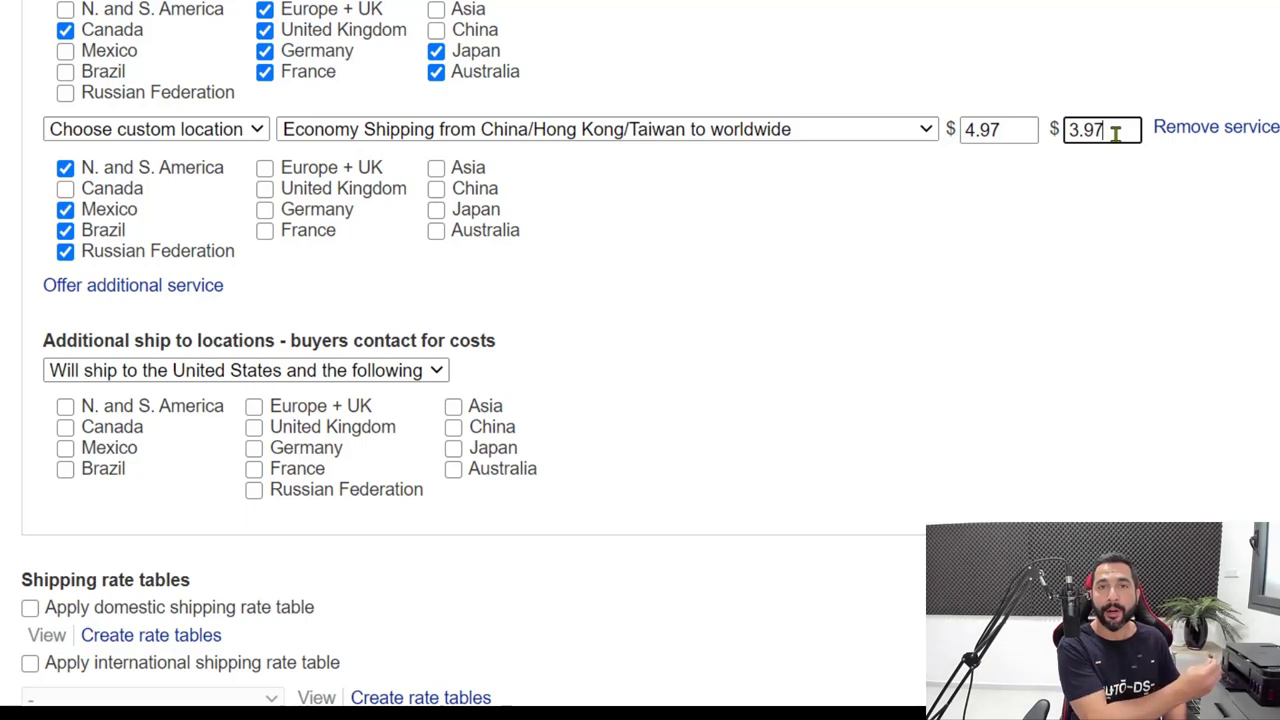
scroll(683, 249, "up", 1)
scroll(700, 226, "down", 2)
scroll(697, 220, "up", 2)
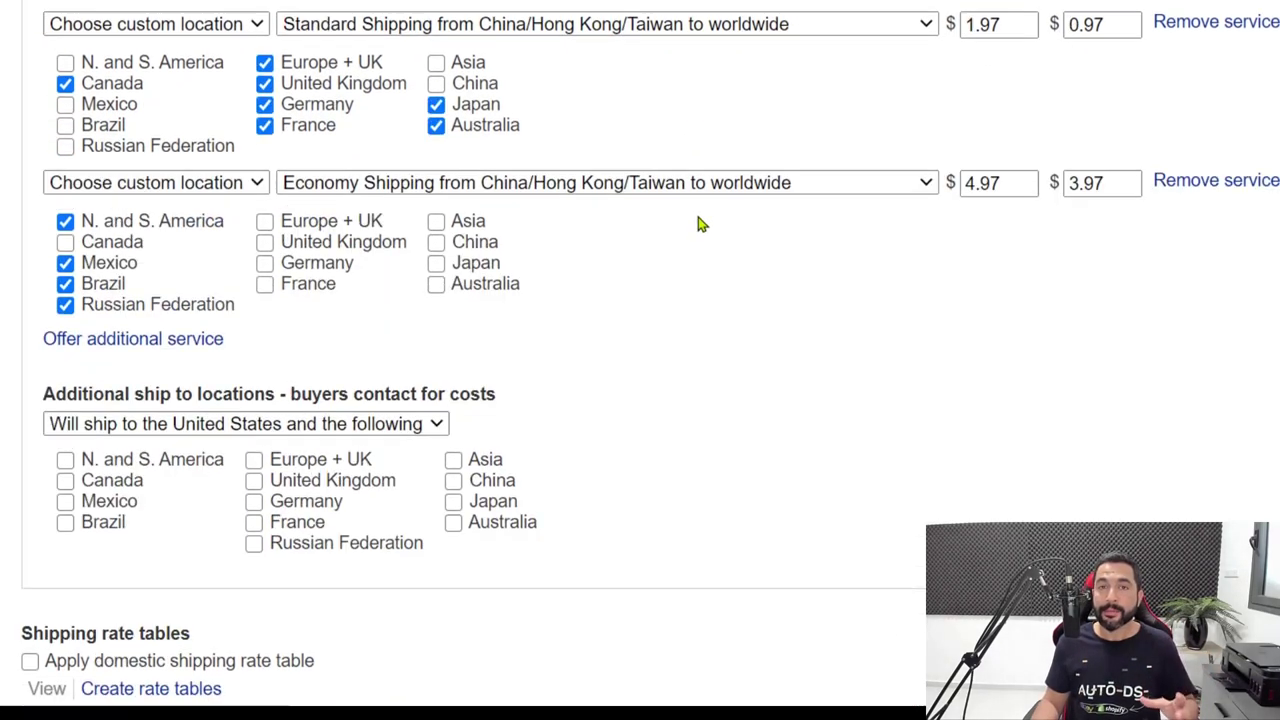
scroll(716, 278, "down", 1)
scroll(714, 277, "up", 1)
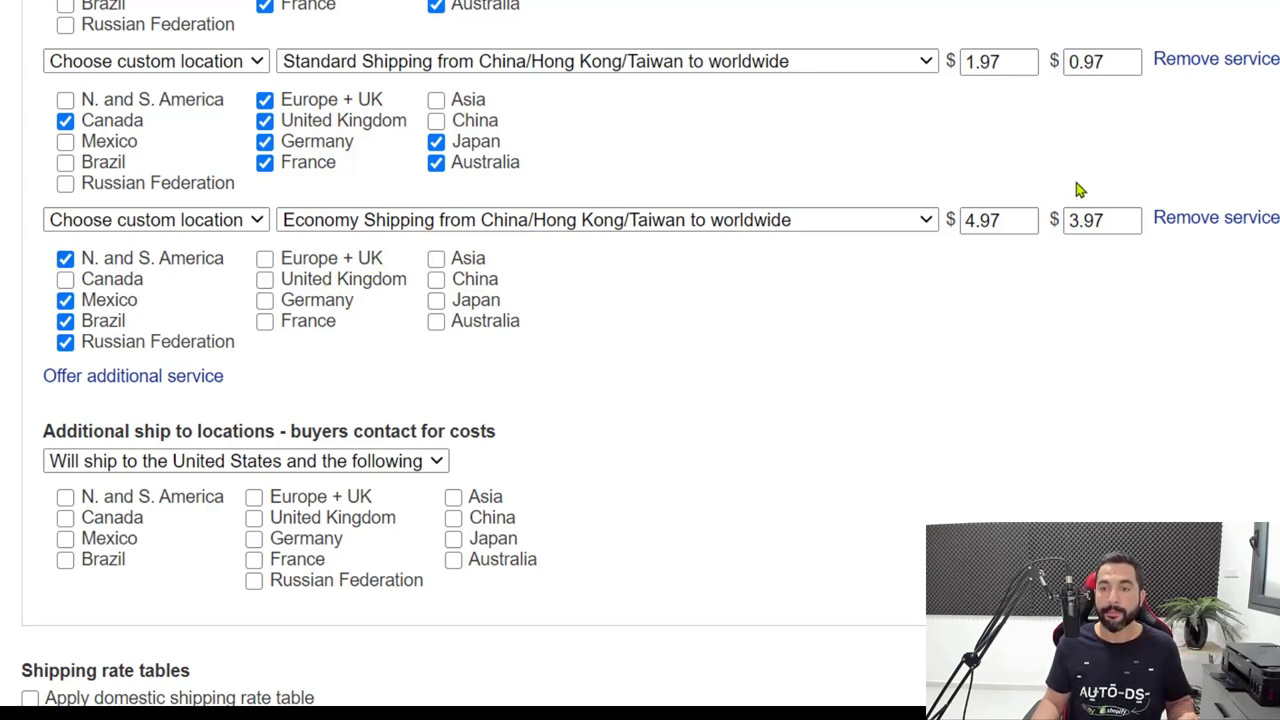
double_click(980, 220)
double_click(1086, 222)
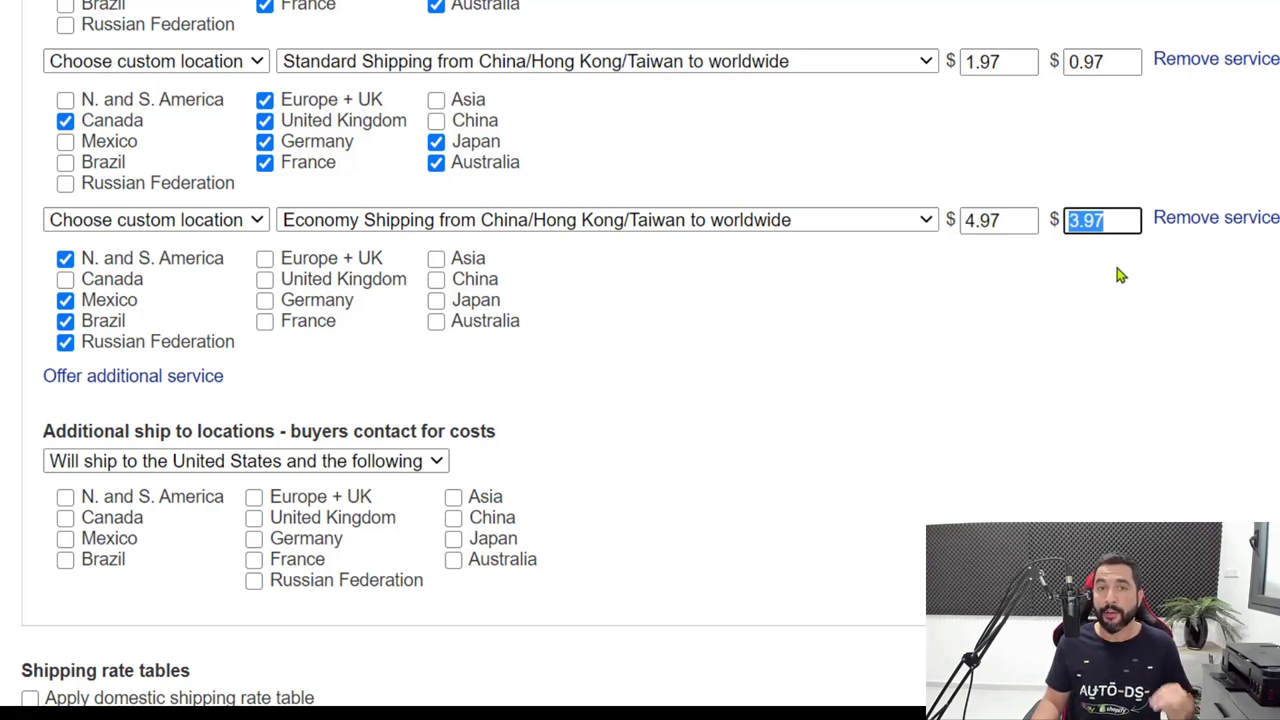
scroll(865, 354, "down", 2)
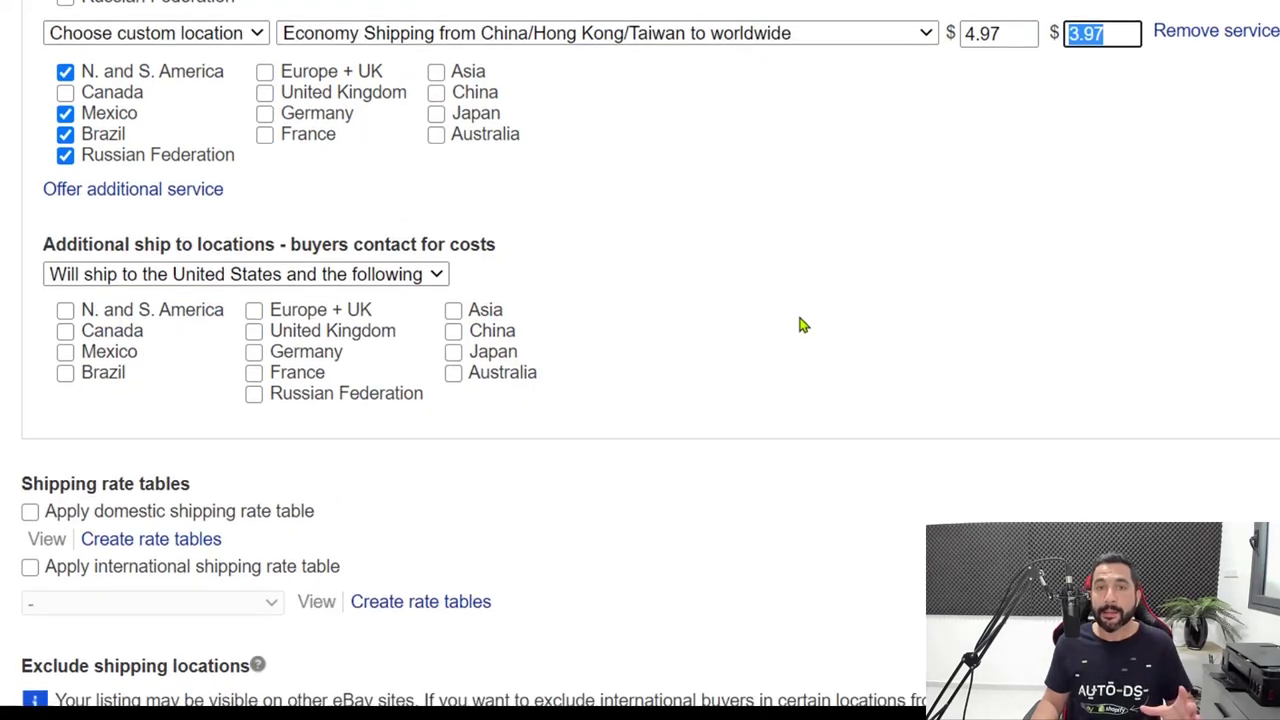
scroll(799, 322, "down", 2)
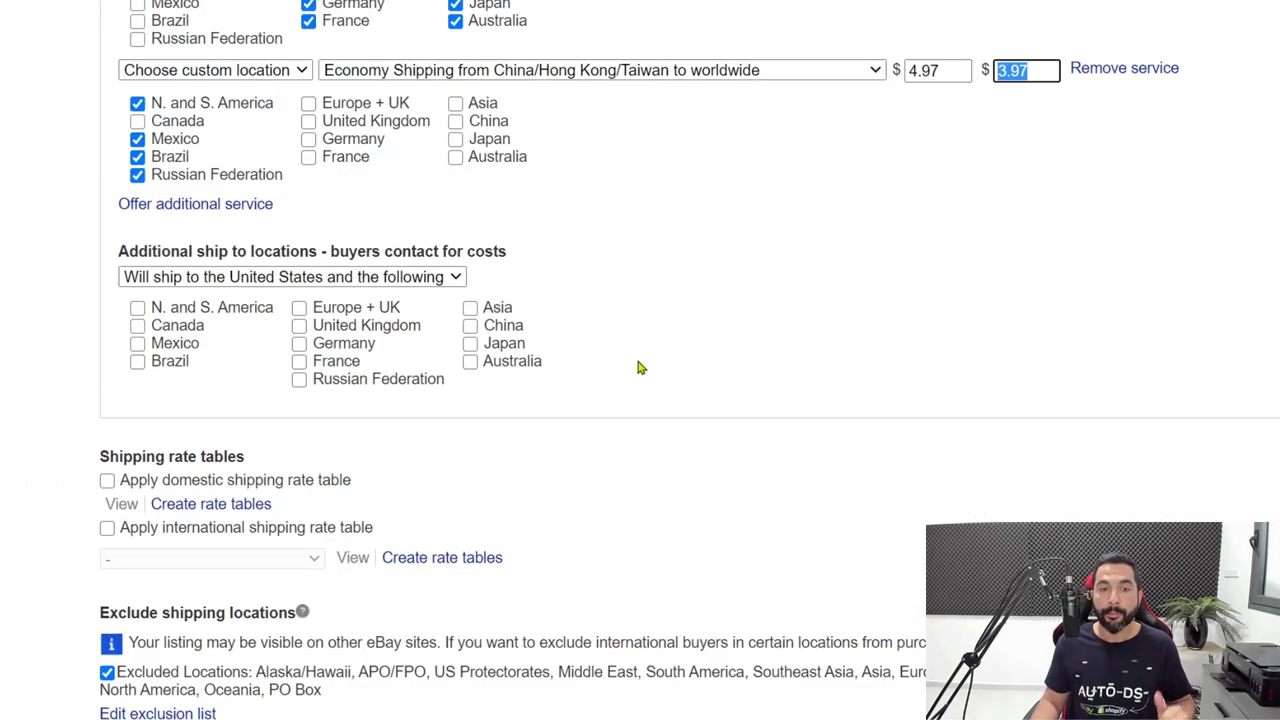
scroll(600, 375, "down", 2)
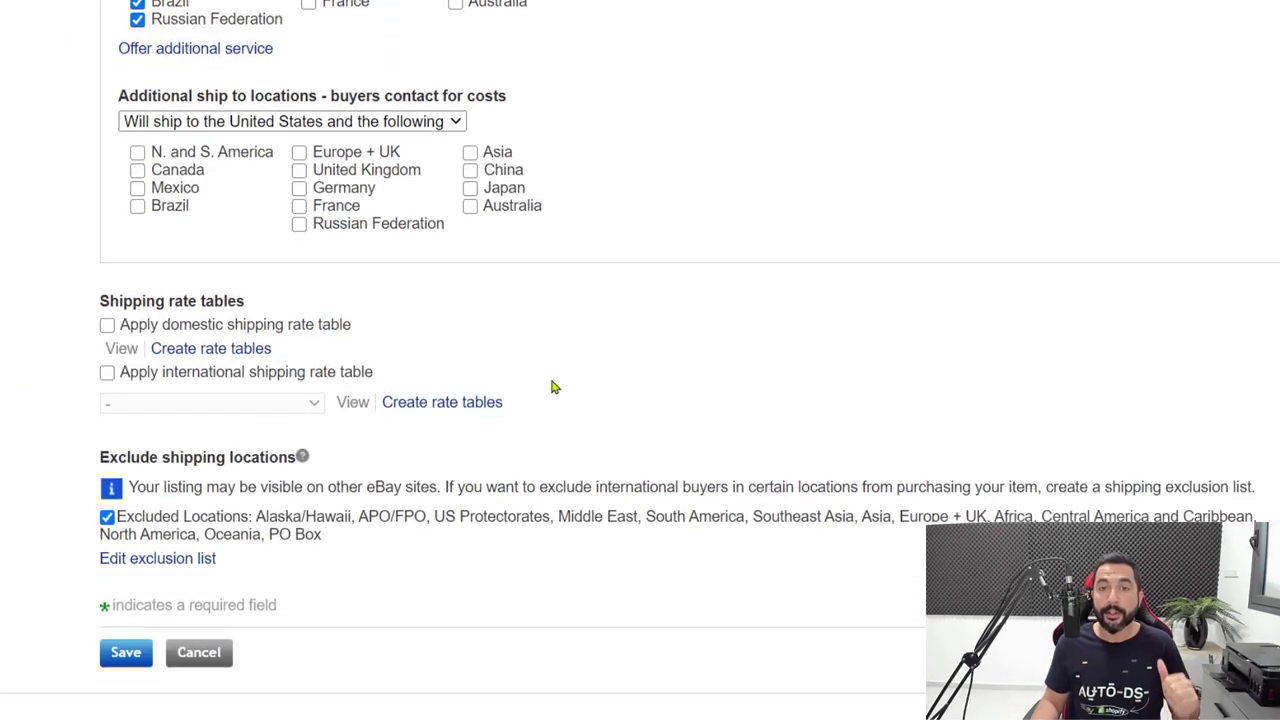
scroll(470, 420, "down", 1)
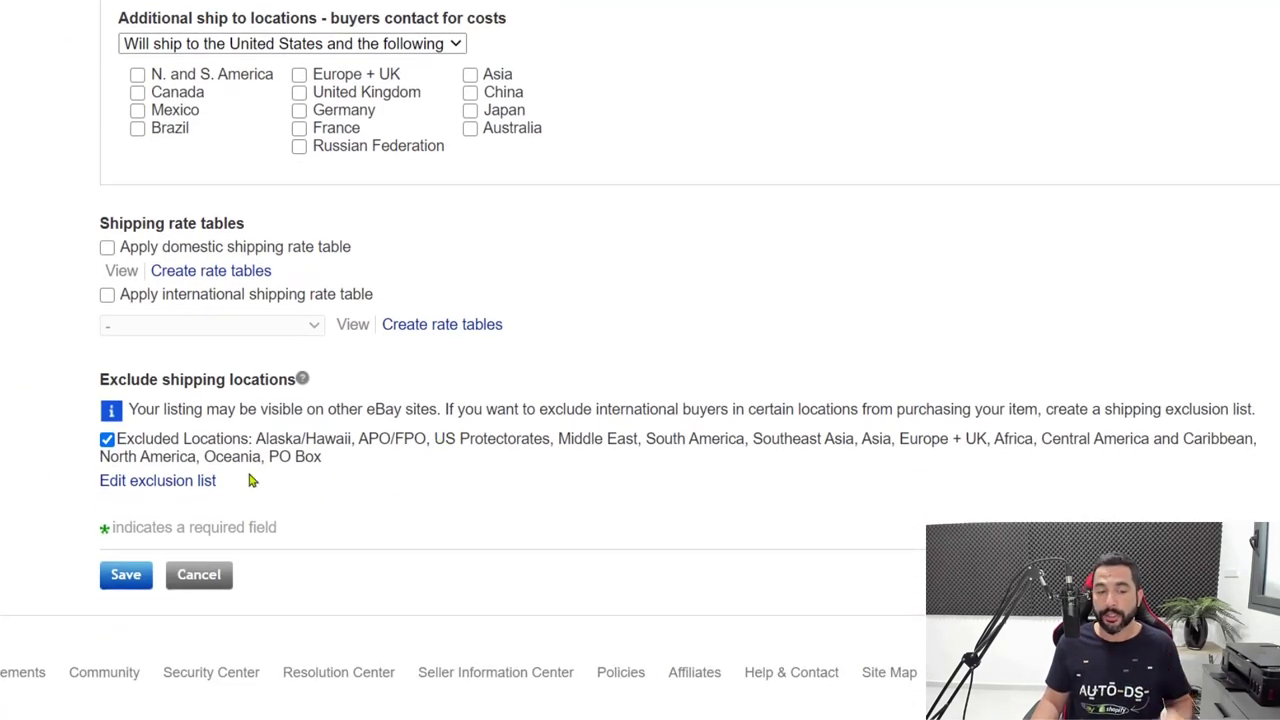
In the exclusion list, uncheck Africa, North America, Oceania and the other international regions.
left_click(186, 481)
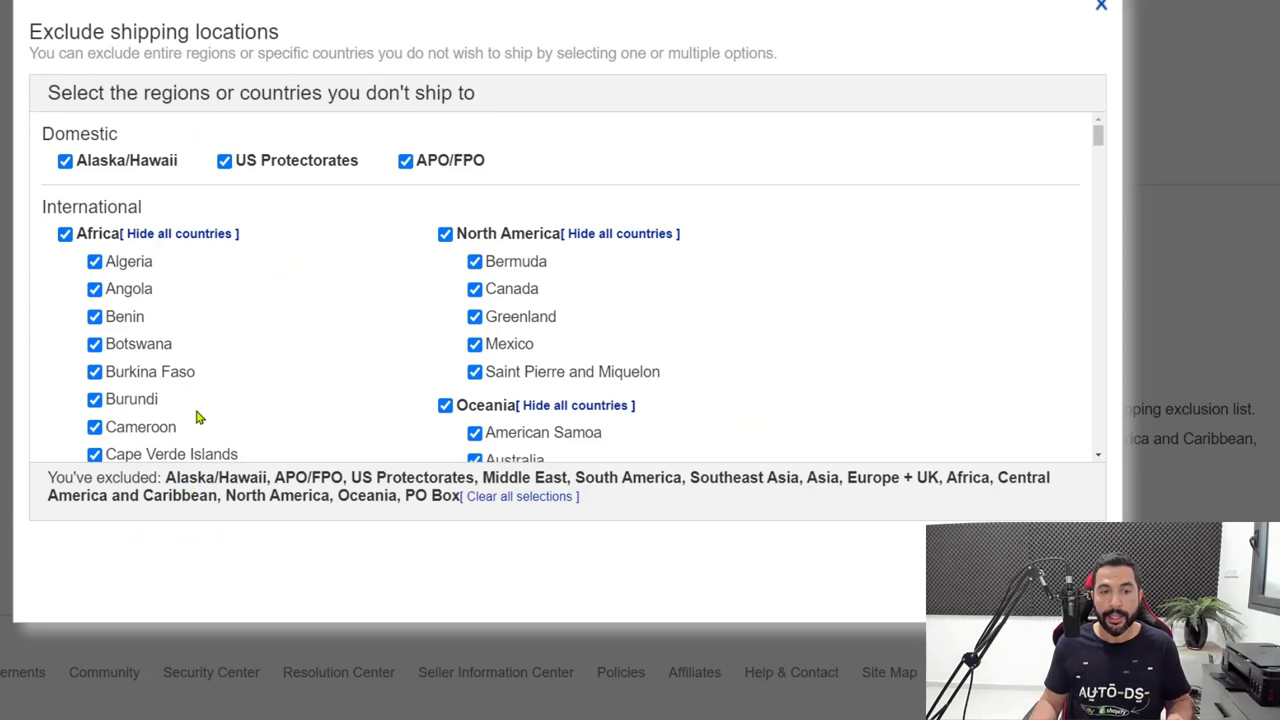
left_click(65, 233)
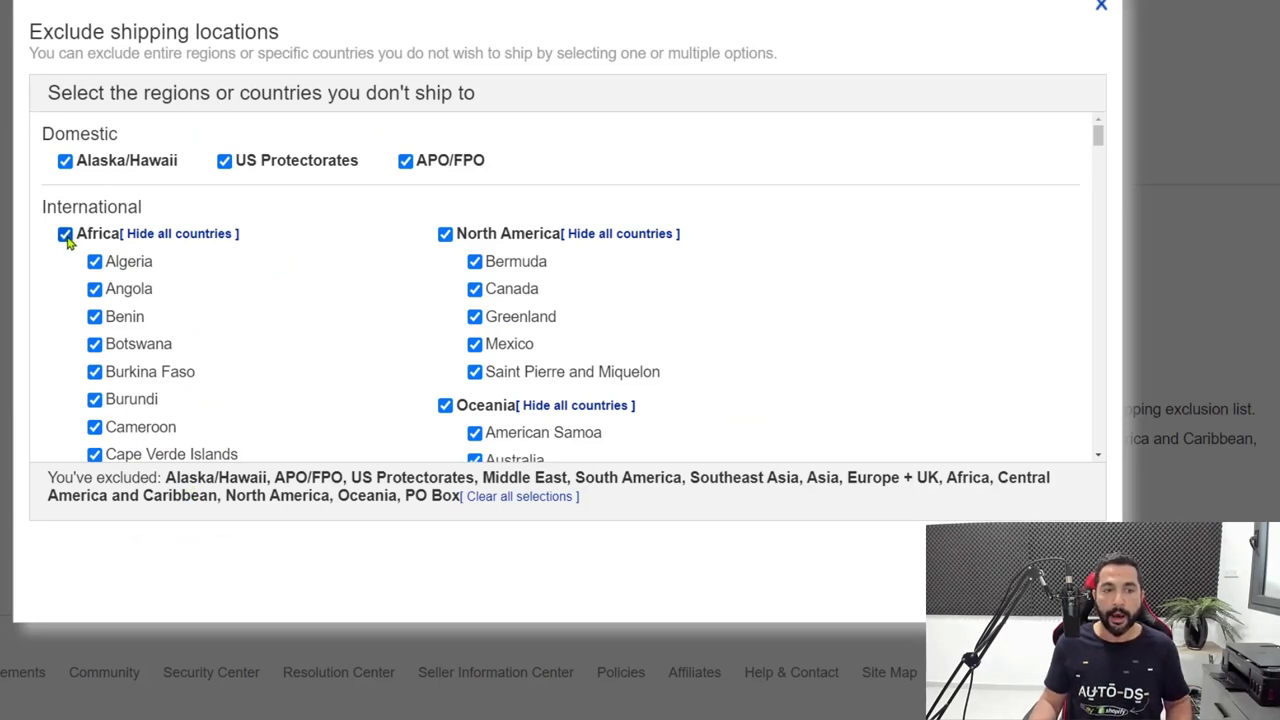
left_click(445, 233)
left_click(445, 405)
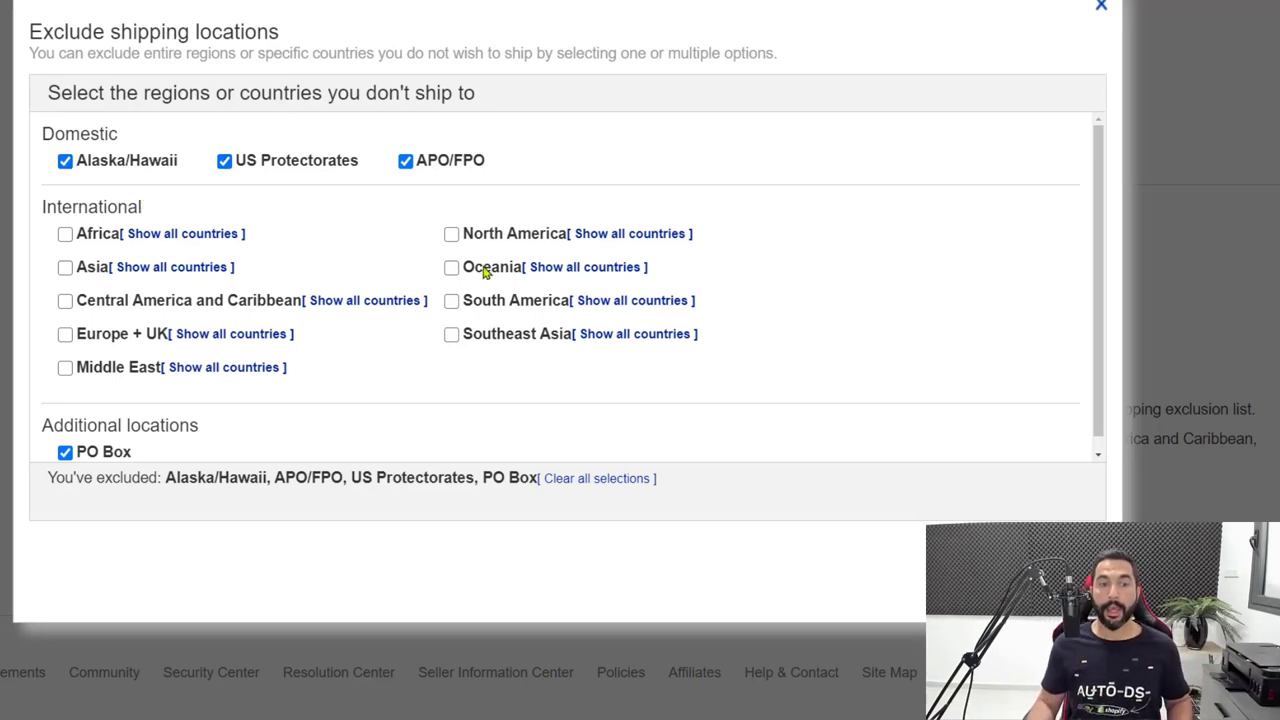
Expand Asia and exclude China and Hong Kong.
left_click(144, 268)
scroll(150, 285, "down", 3)
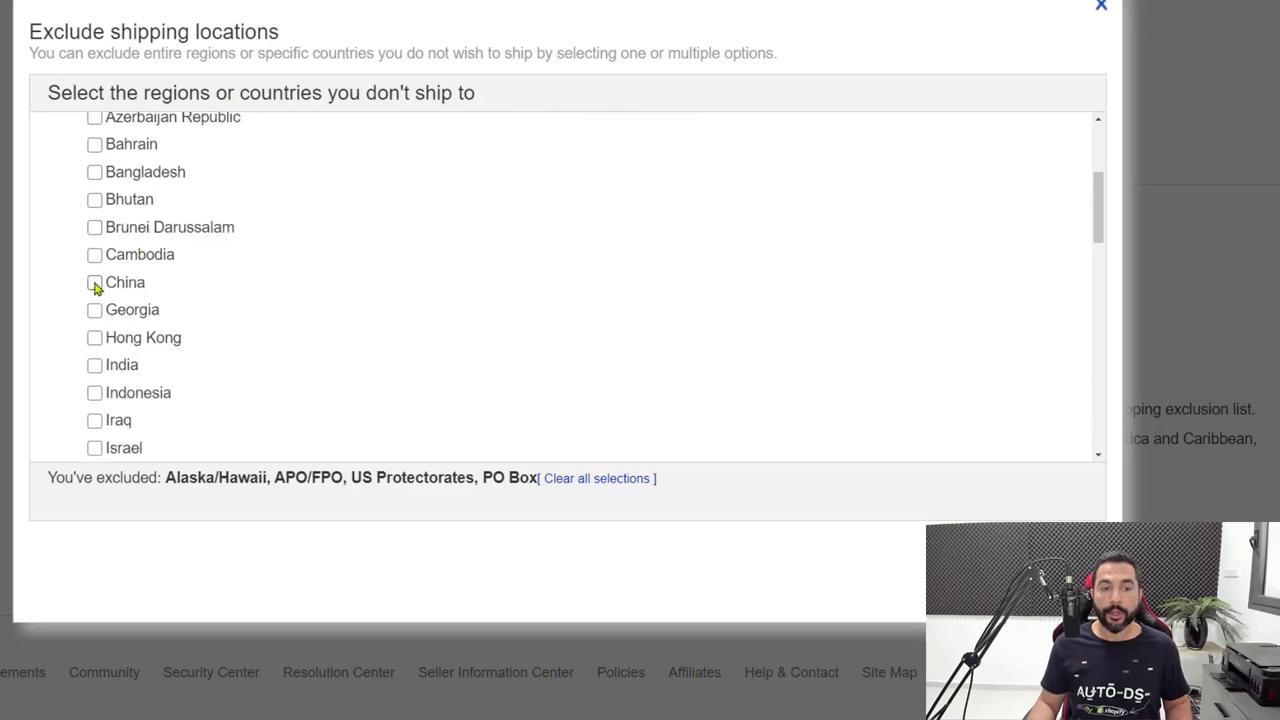
left_click(96, 283)
scroll(98, 278, "down", 1)
left_click(95, 262)
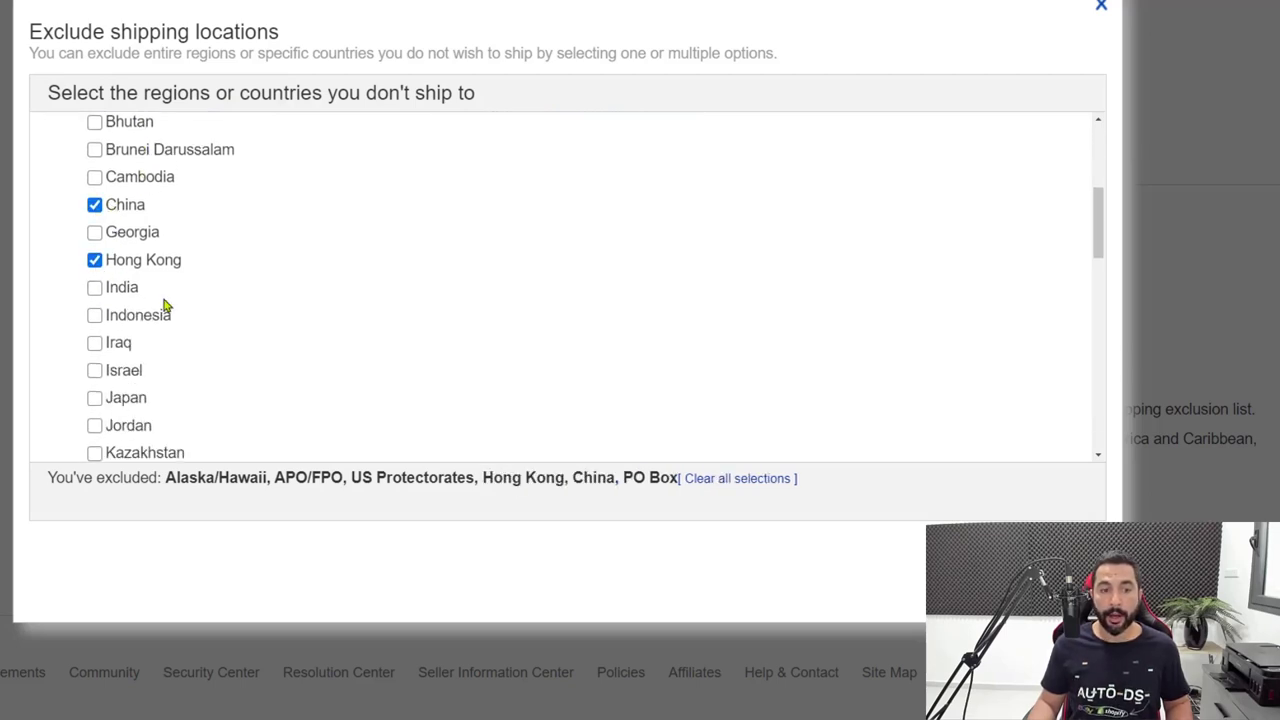
scroll(150, 310, "up", 3)
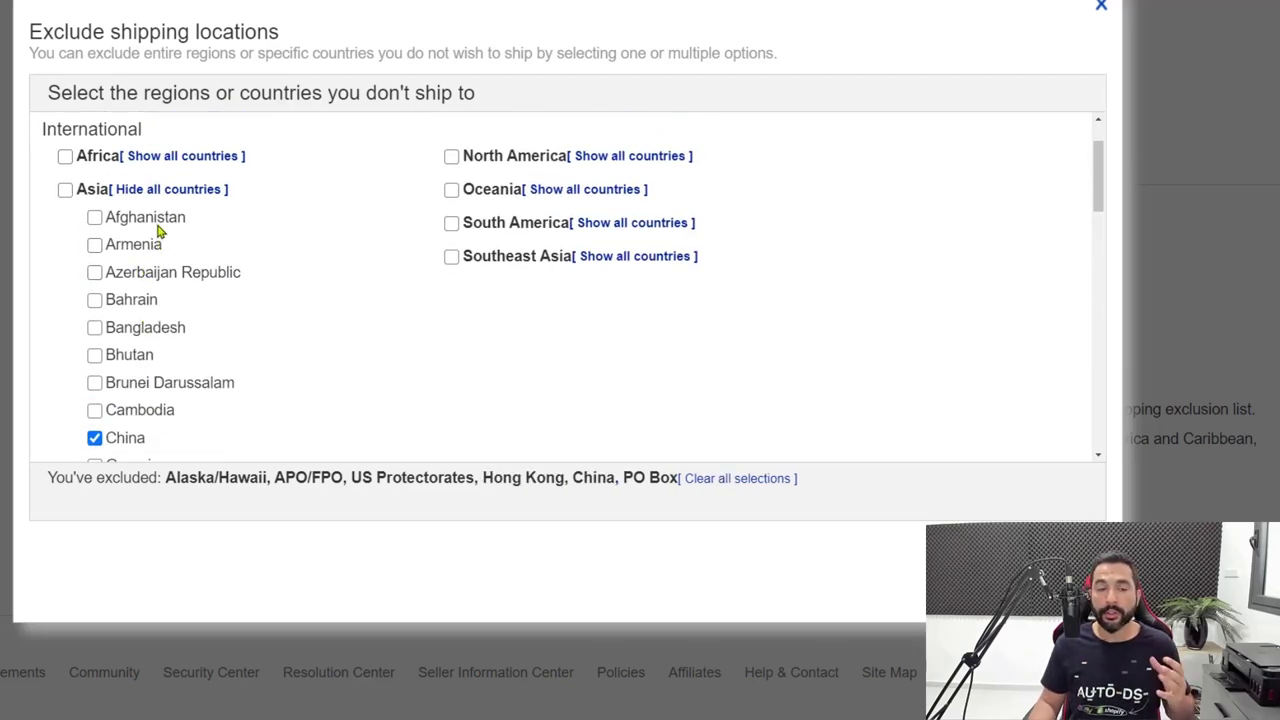
left_click(151, 191)
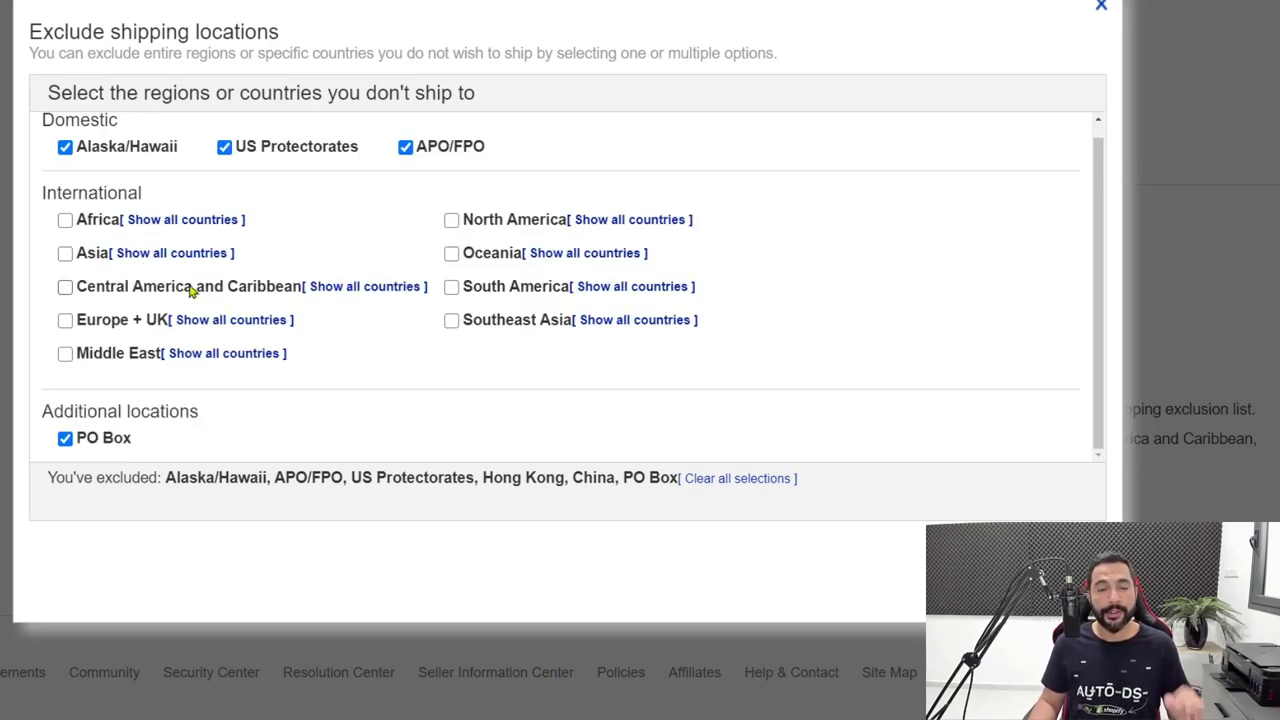
Expand Central America and Caribbean and exclude Puerto Rico.
left_click(345, 287)
scroll(150, 285, "down", 2)
scroll(140, 283, "down", 5)
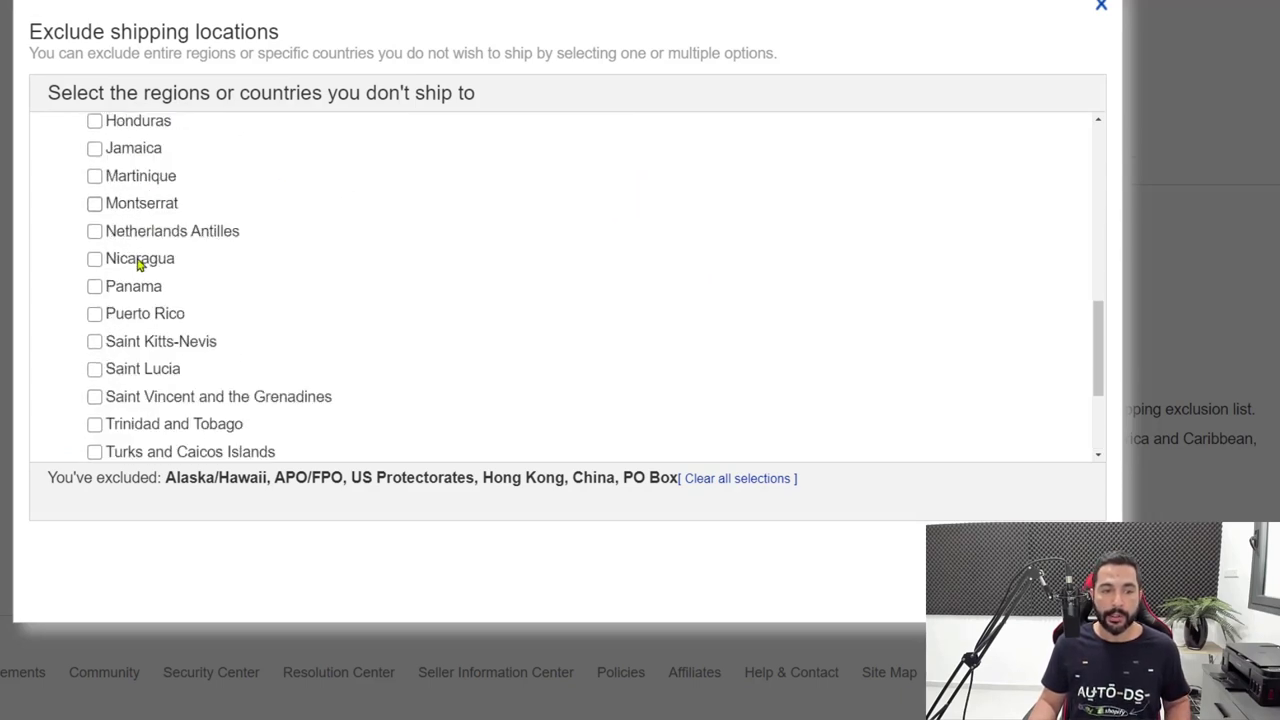
scroll(123, 294, "up", 2)
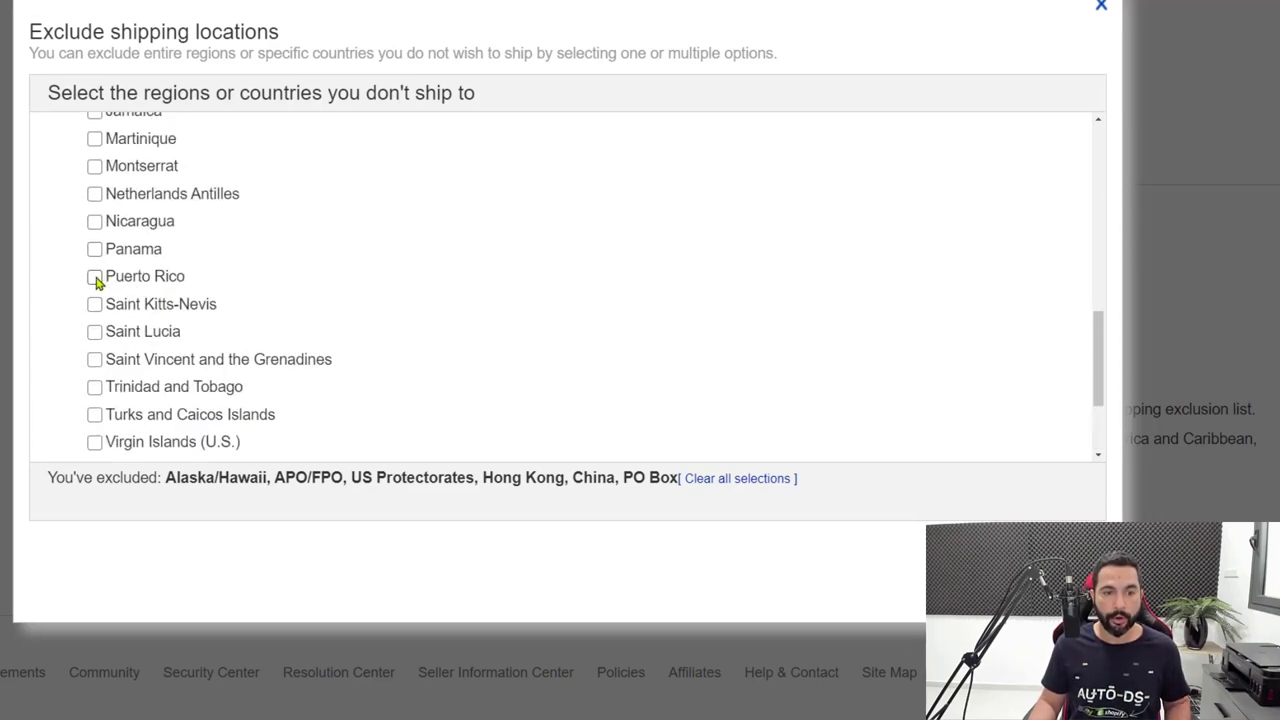
left_click(96, 280)
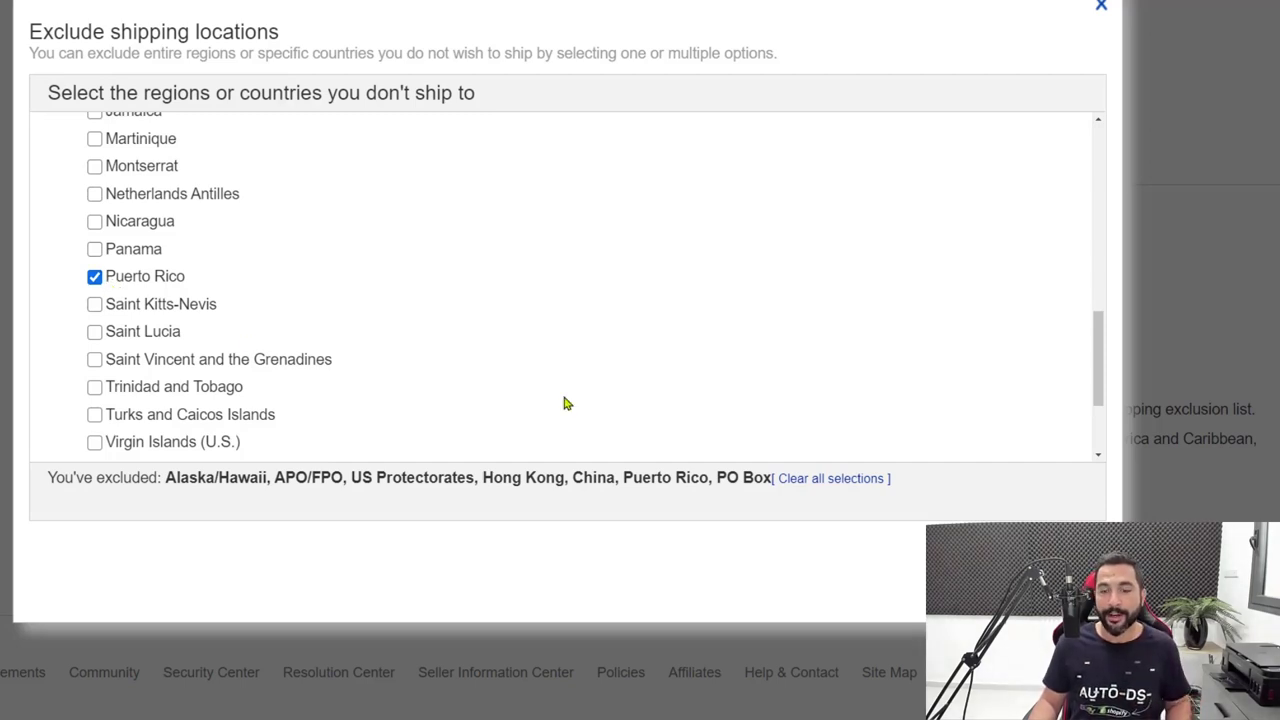
scroll(294, 351, "up", 4)
scroll(190, 349, "up", 3)
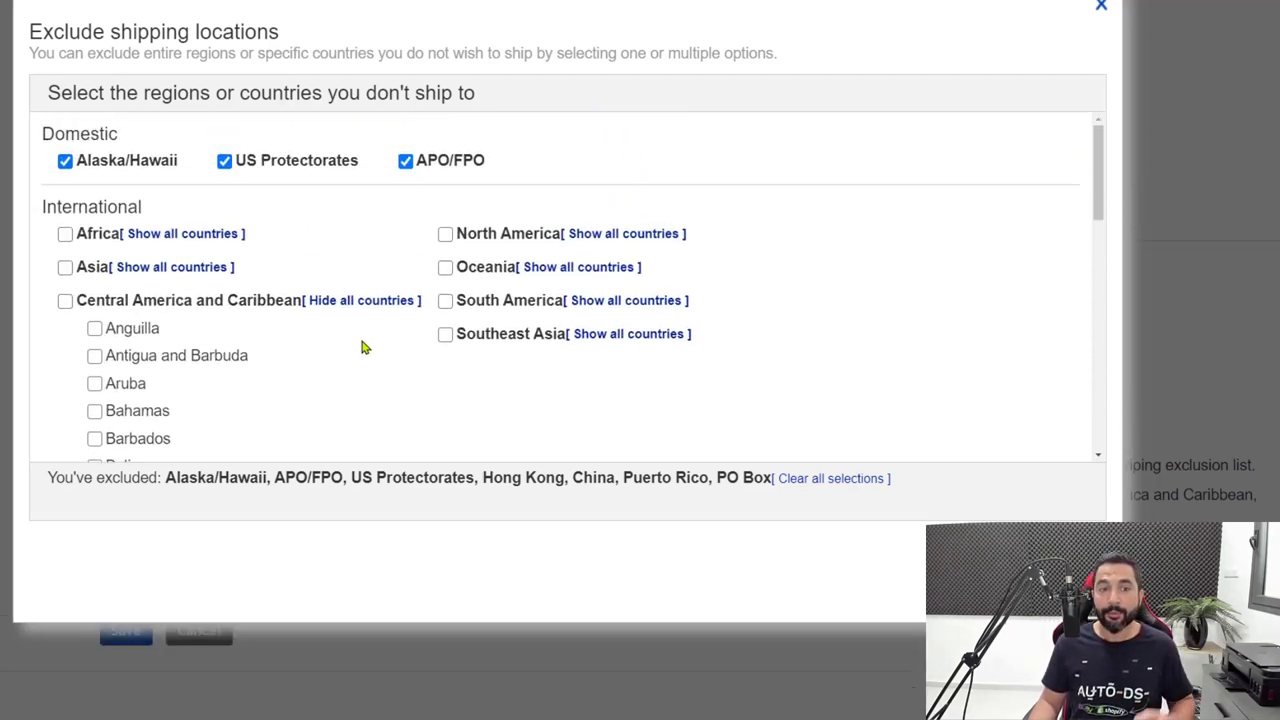
left_click(340, 302)
scroll(300, 270, "down", 1)
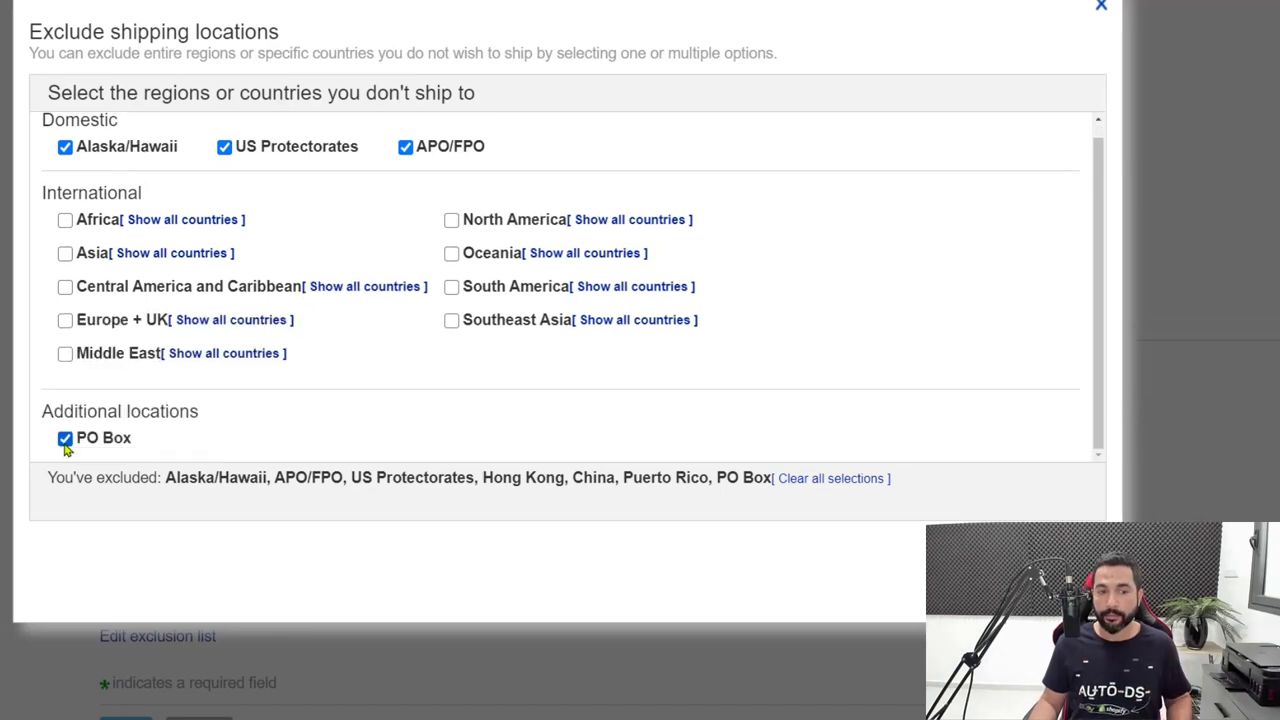
scroll(266, 237, "up", 1)
scroll(300, 320, "down", 1)
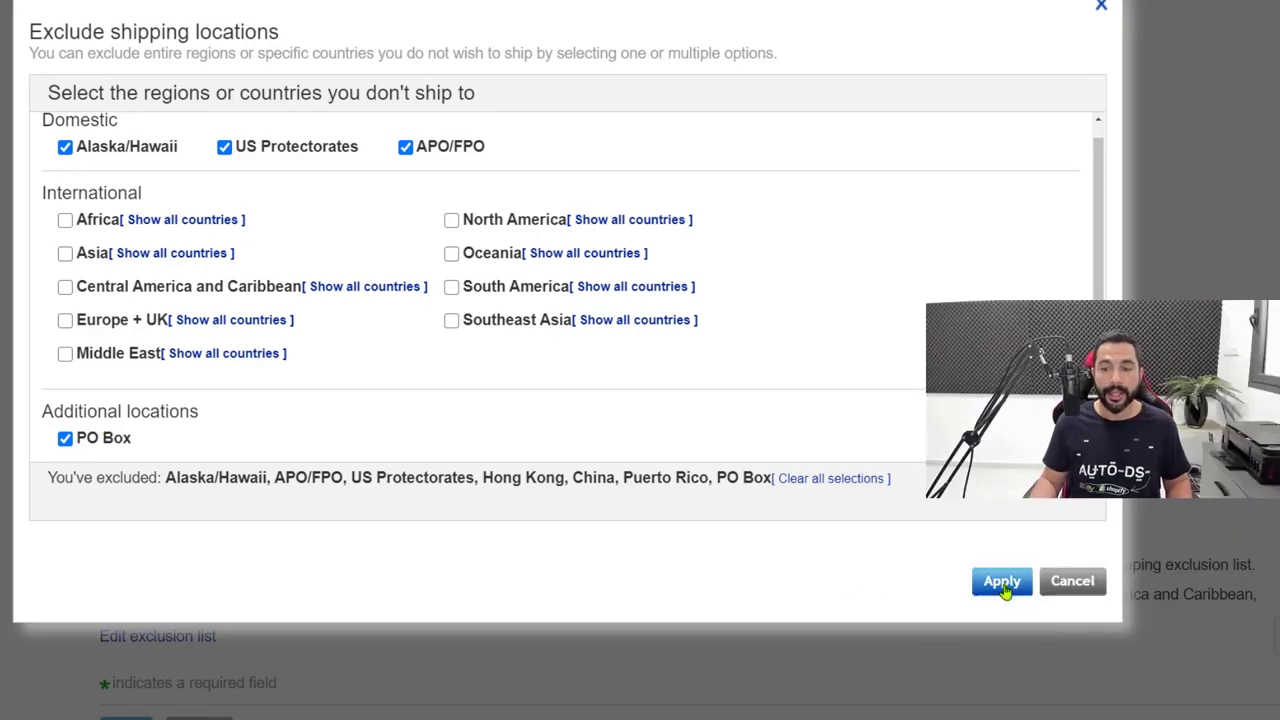
Apply the exclusions (Alaska/Hawaii, APO/FPO, US Protectorates, Hong Kong, China, Puerto Rico, PO Box) and review the policy.
left_click(1003, 583)
scroll(737, 317, "down", 3)
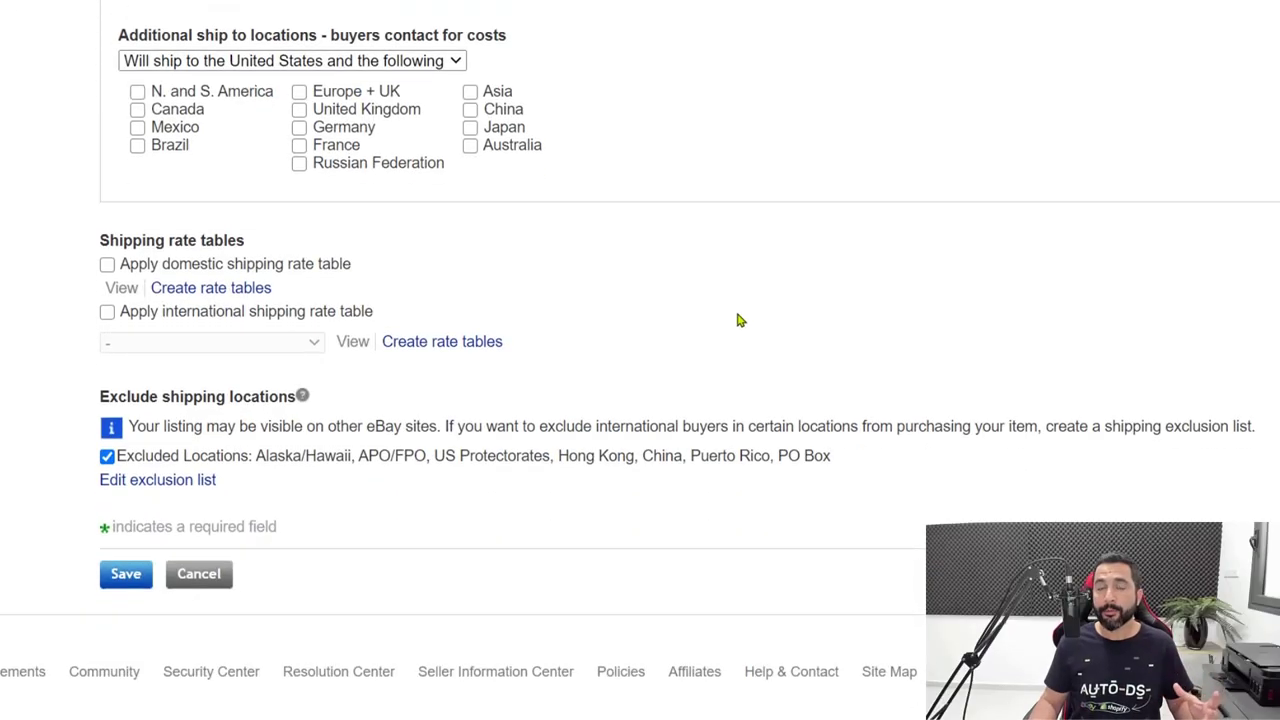
scroll(737, 322, "up", 8)
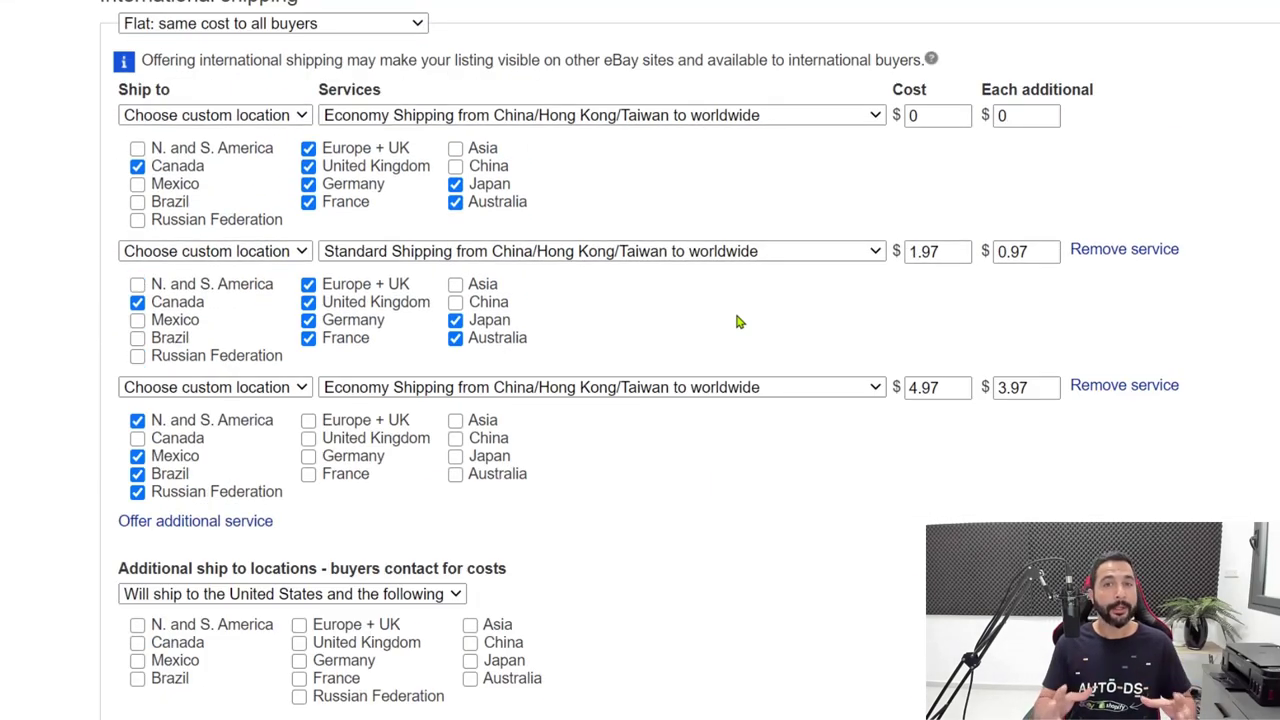
scroll(686, 386, "up", 4)
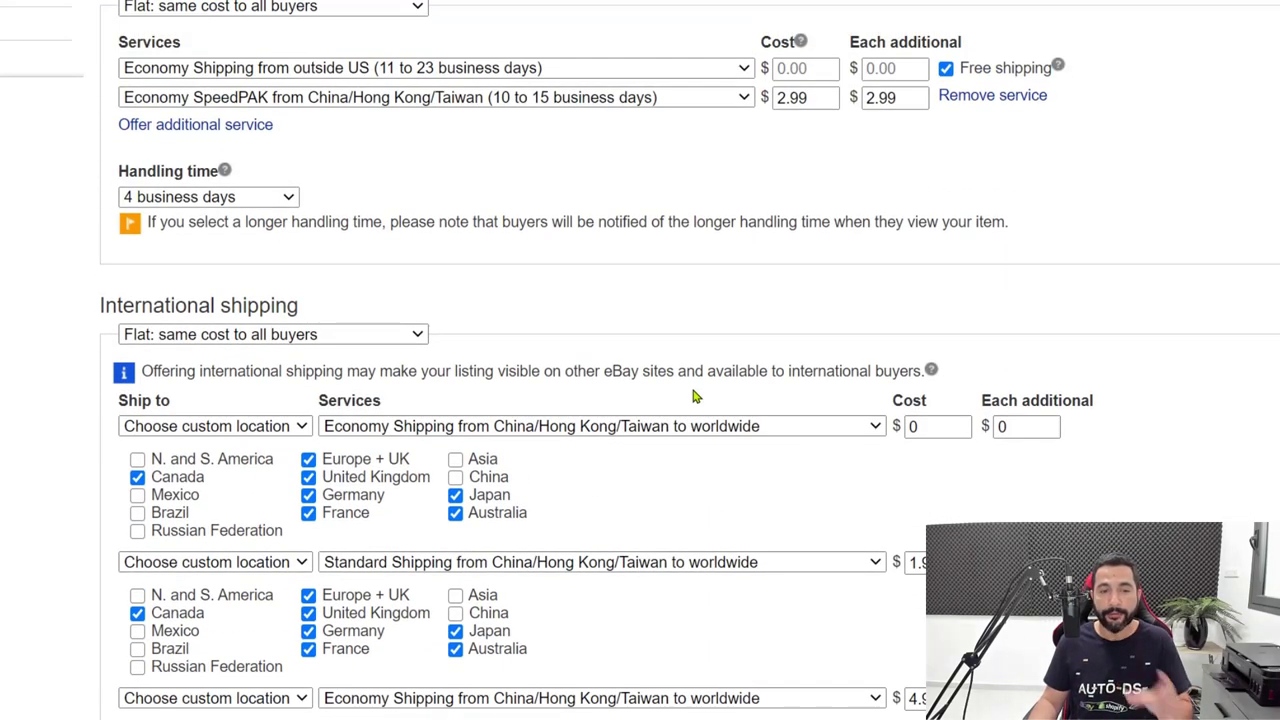
scroll(692, 397, "up", 2)
scroll(714, 380, "down", 7)
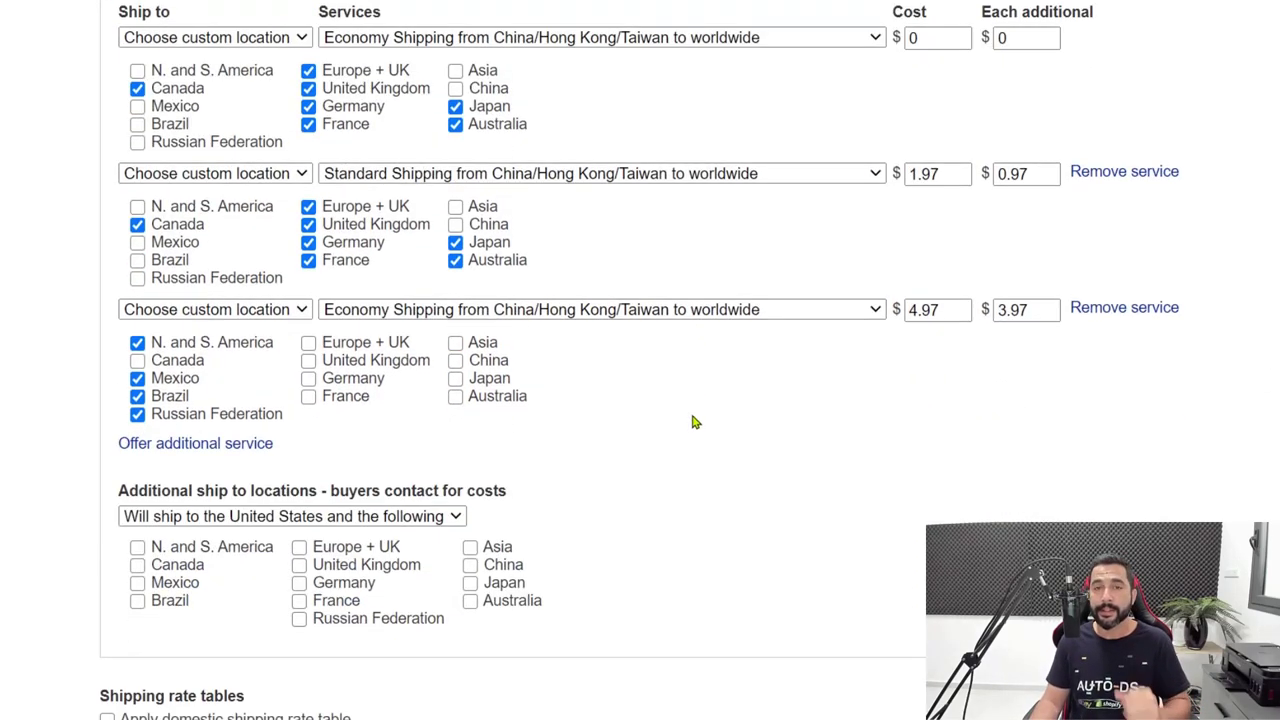
scroll(514, 557, "down", 7)
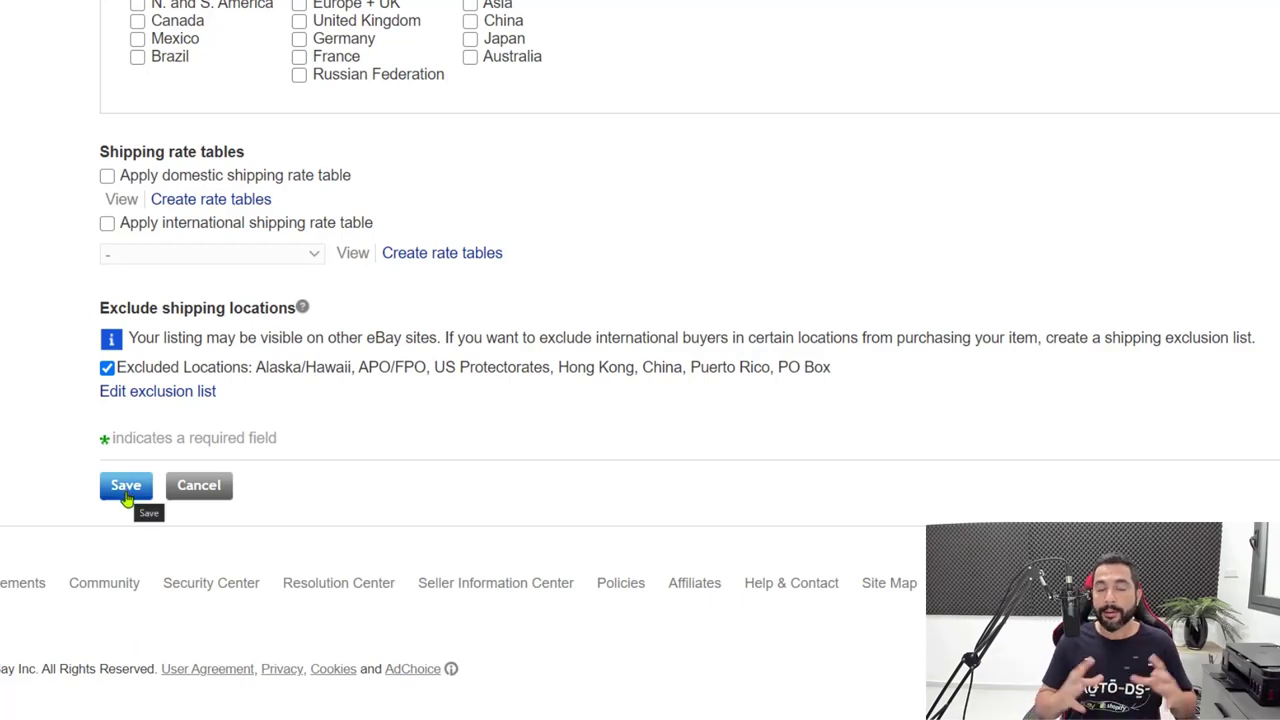
scroll(305, 143, "up", 3)
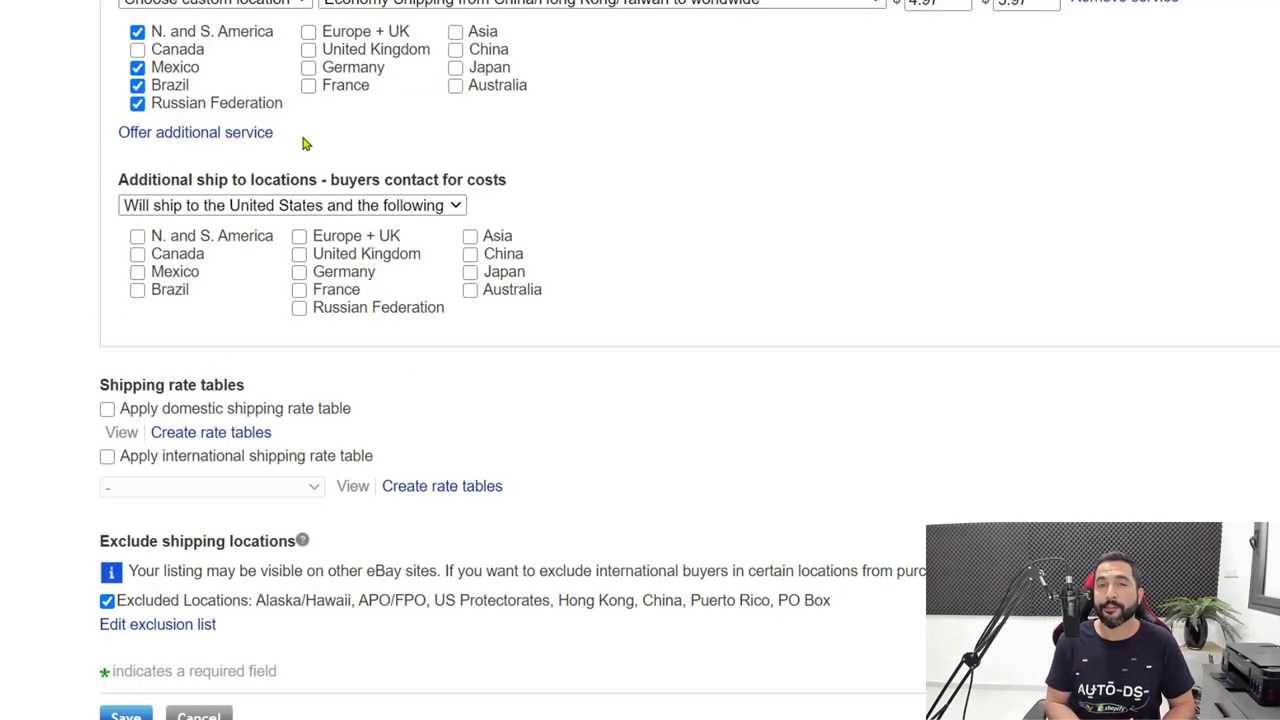
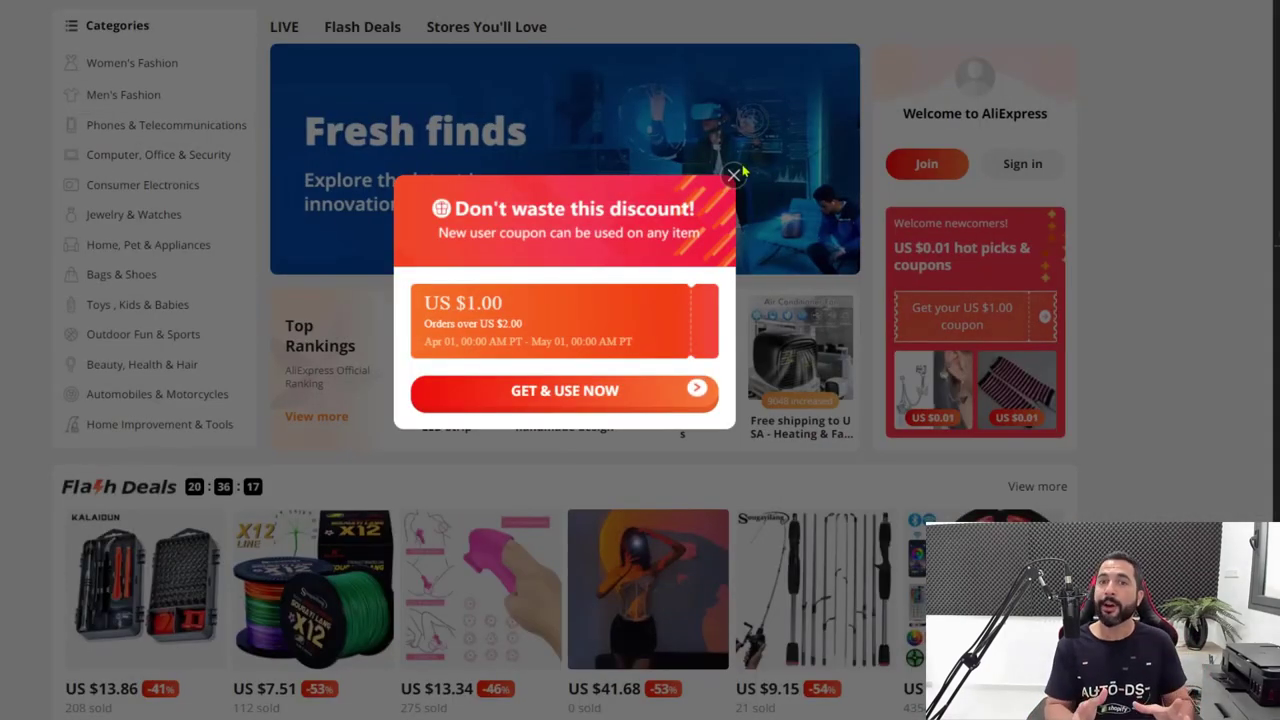
Close the 'Don't waste this discount!' popup and scroll through the Flash Deals product grid.
left_click(735, 176)
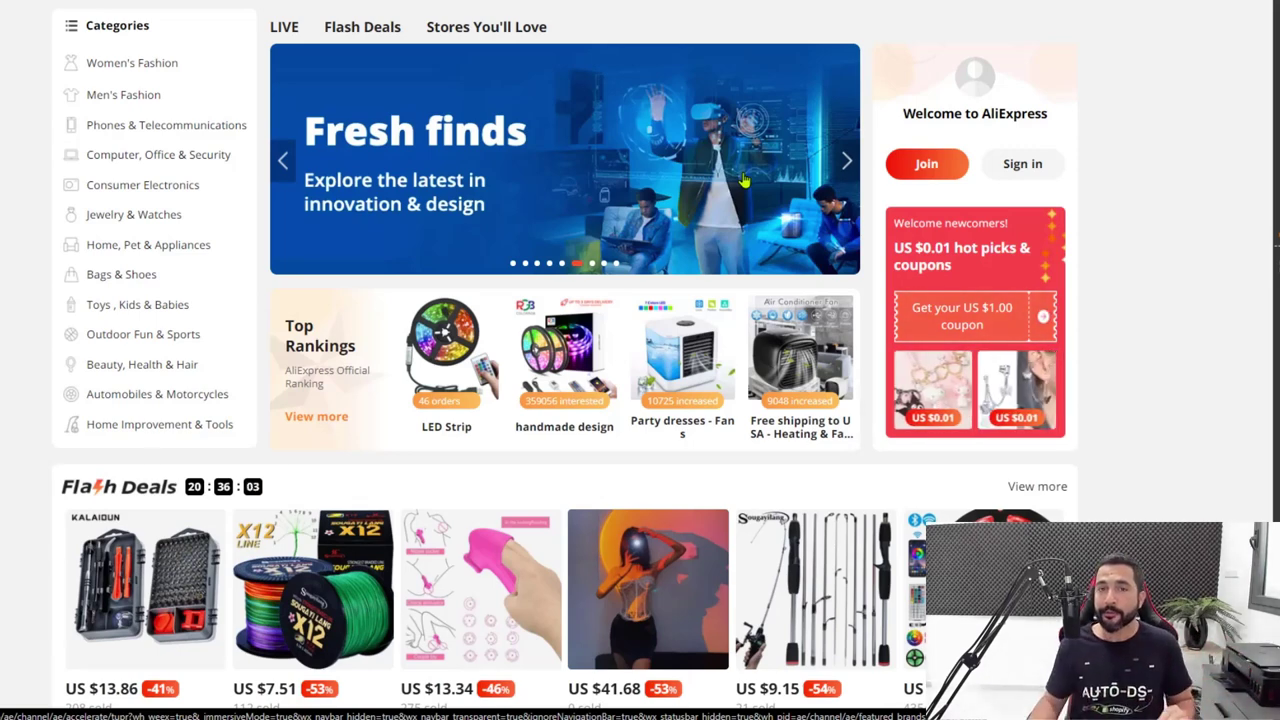
left_click(365, 30)
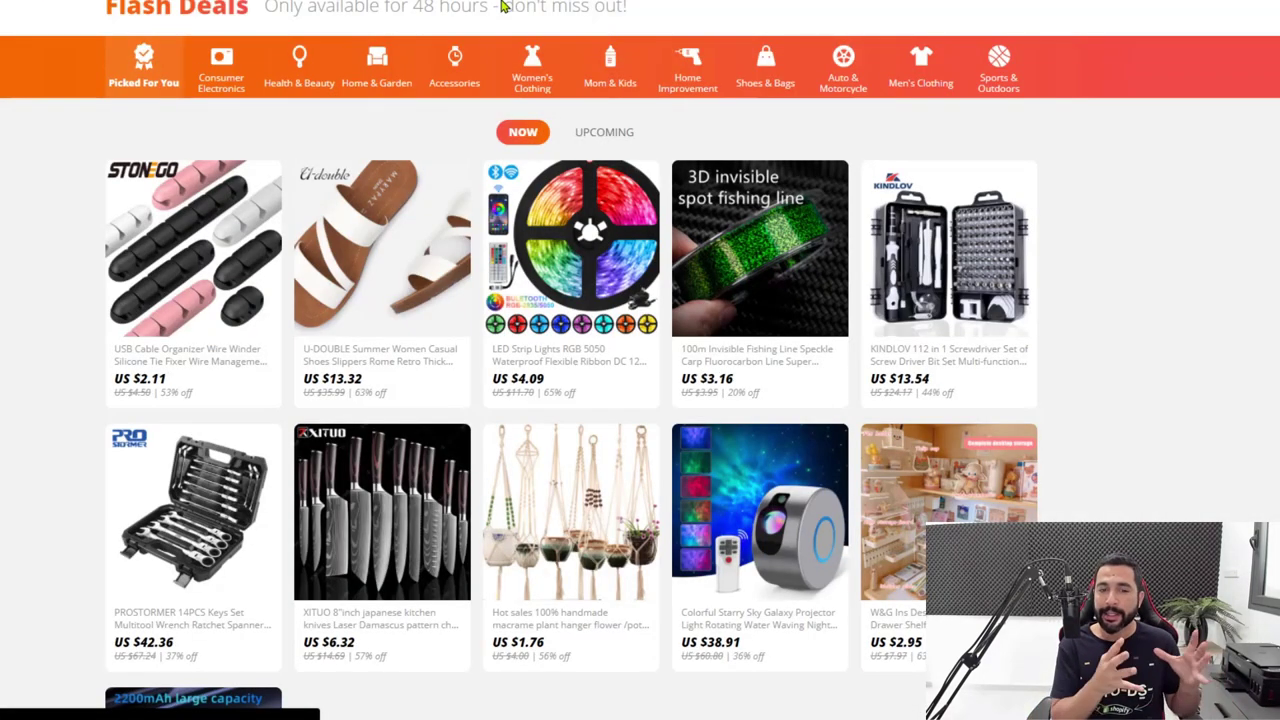
scroll(1069, 300, "down", 3)
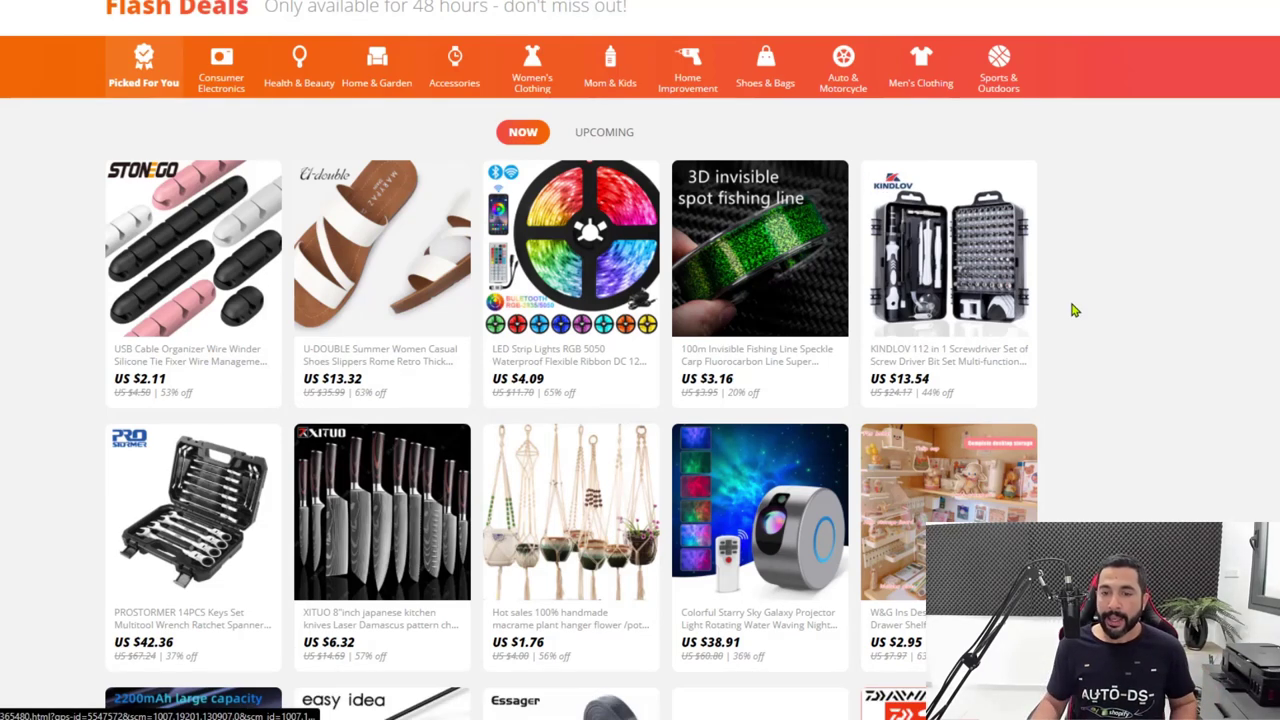
scroll(1187, 231, "down", 3)
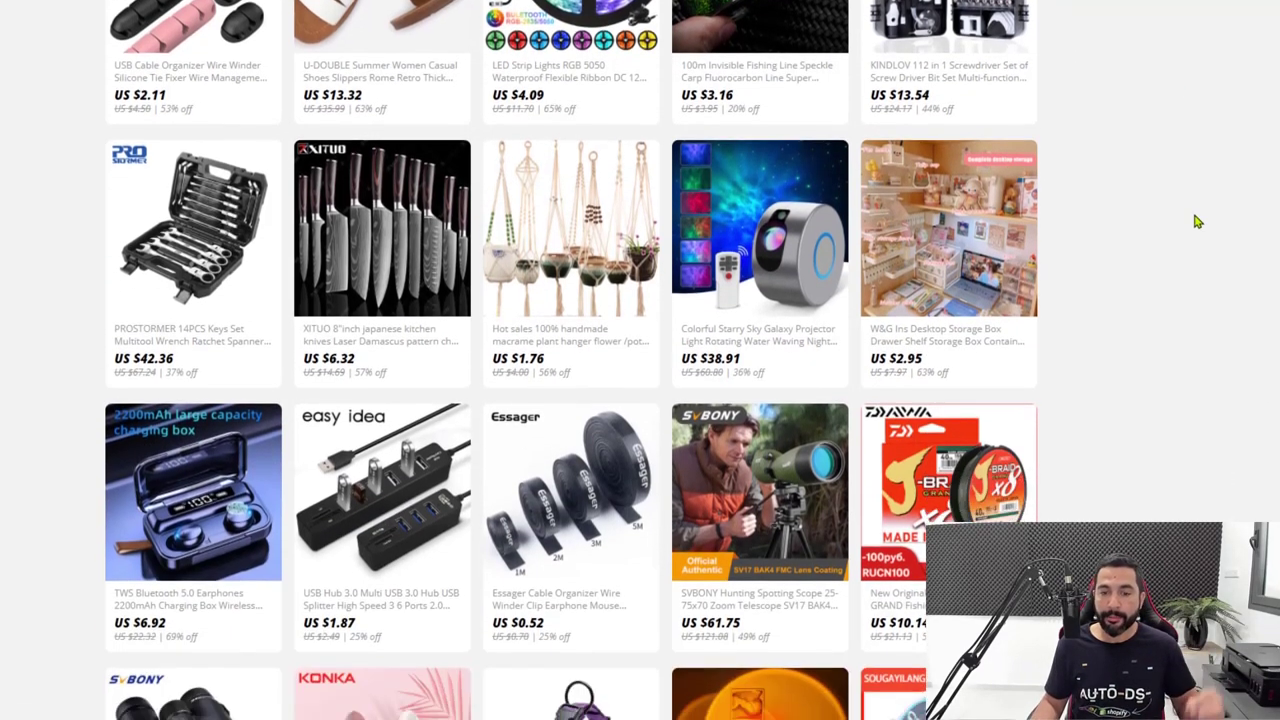
scroll(1175, 240, "down", 2)
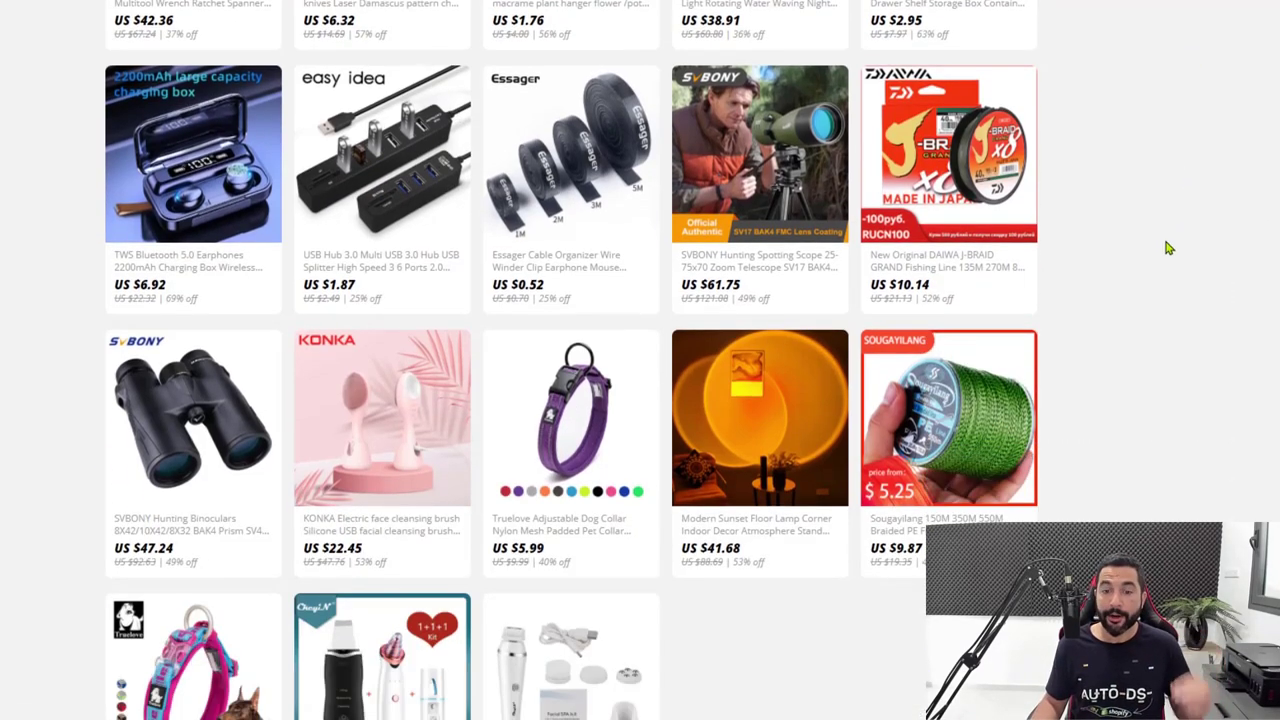
scroll(1110, 300, "up", 6)
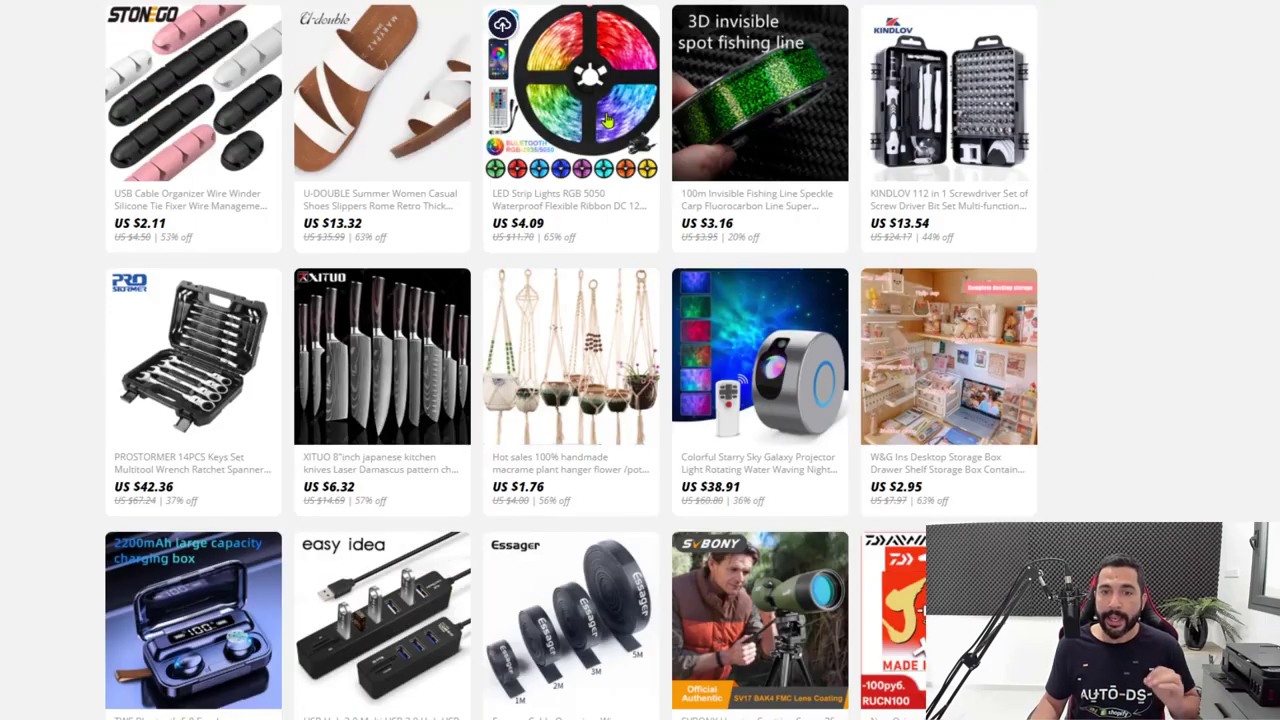
Open the LED Strip Lights RGB 5050 flash deal page and copy its URL.
left_click(565, 82)
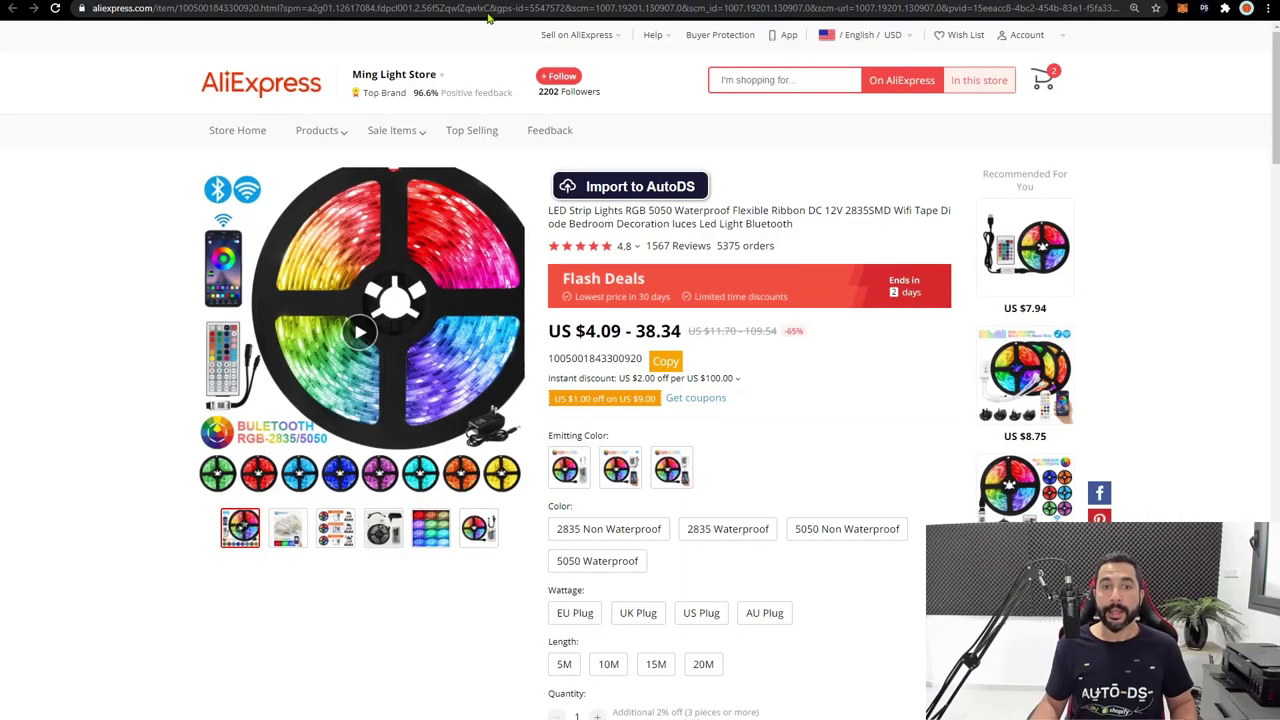
left_click(497, 12)
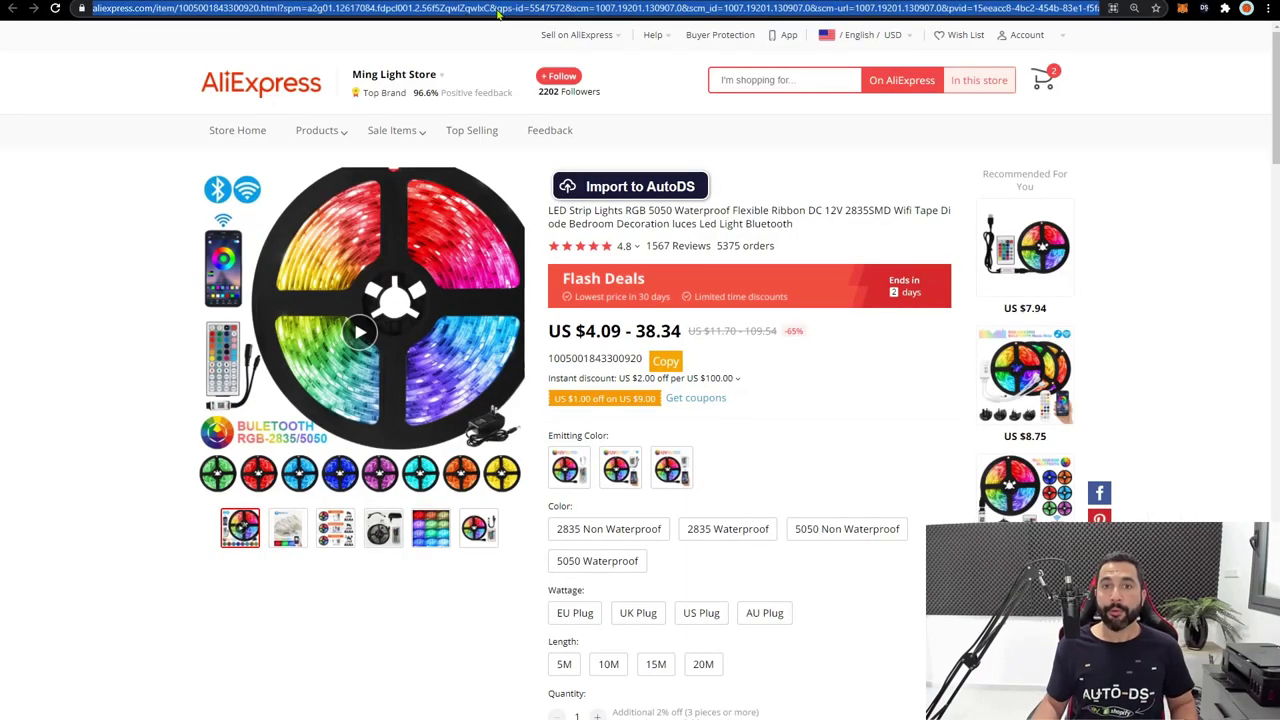
right_click(440, 10)
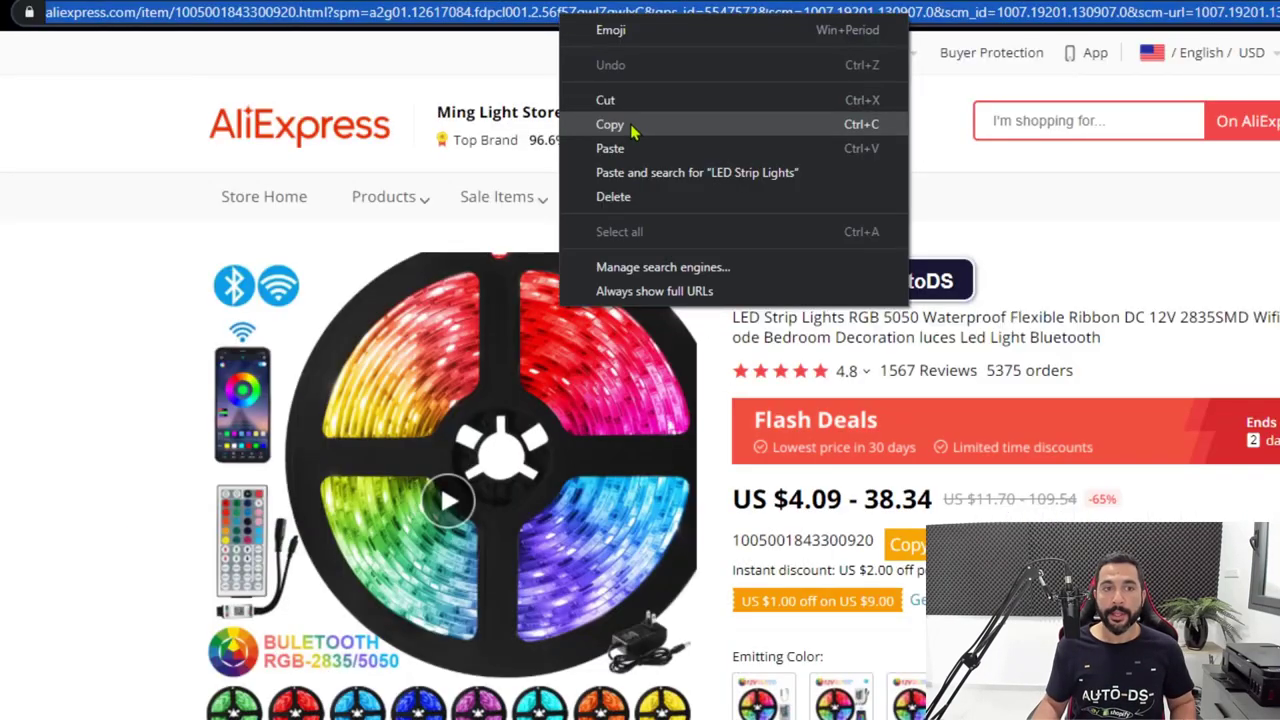
left_click(610, 124)
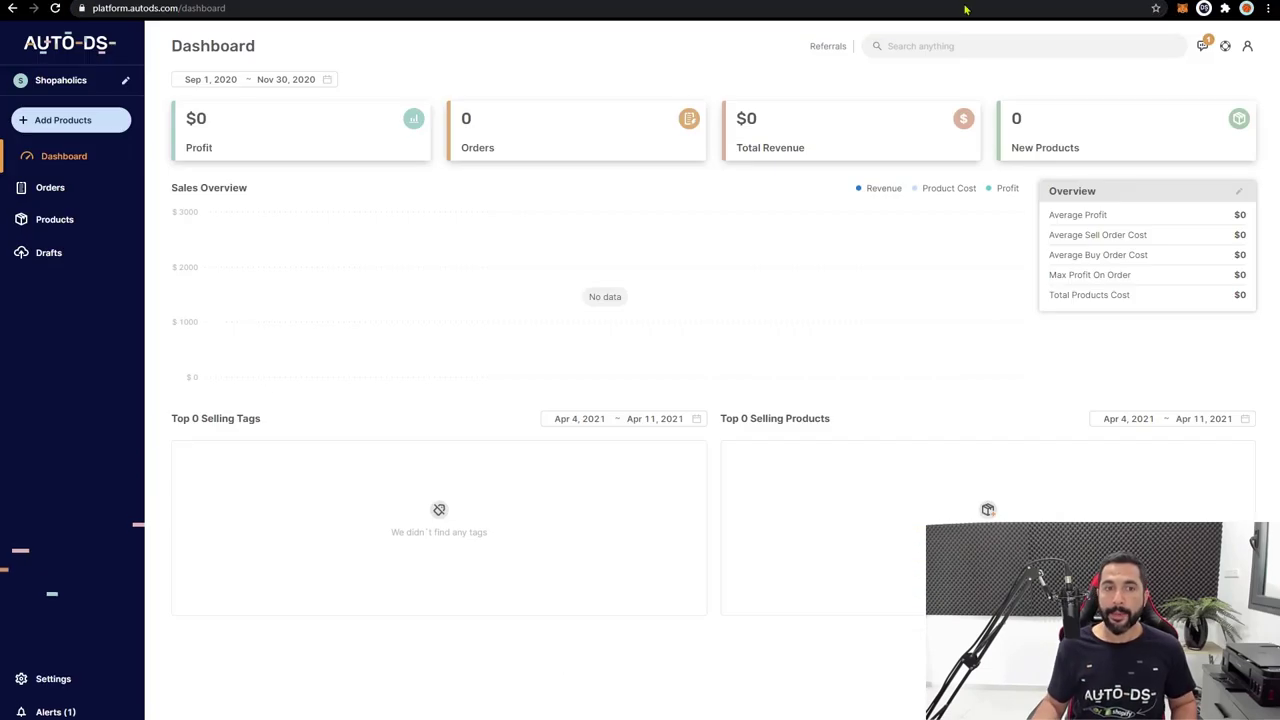
Paste the LED strip's AliExpress URL into Add Product's URL box, deleting the duplicate pastes.
left_click(73, 122)
left_click(435, 328)
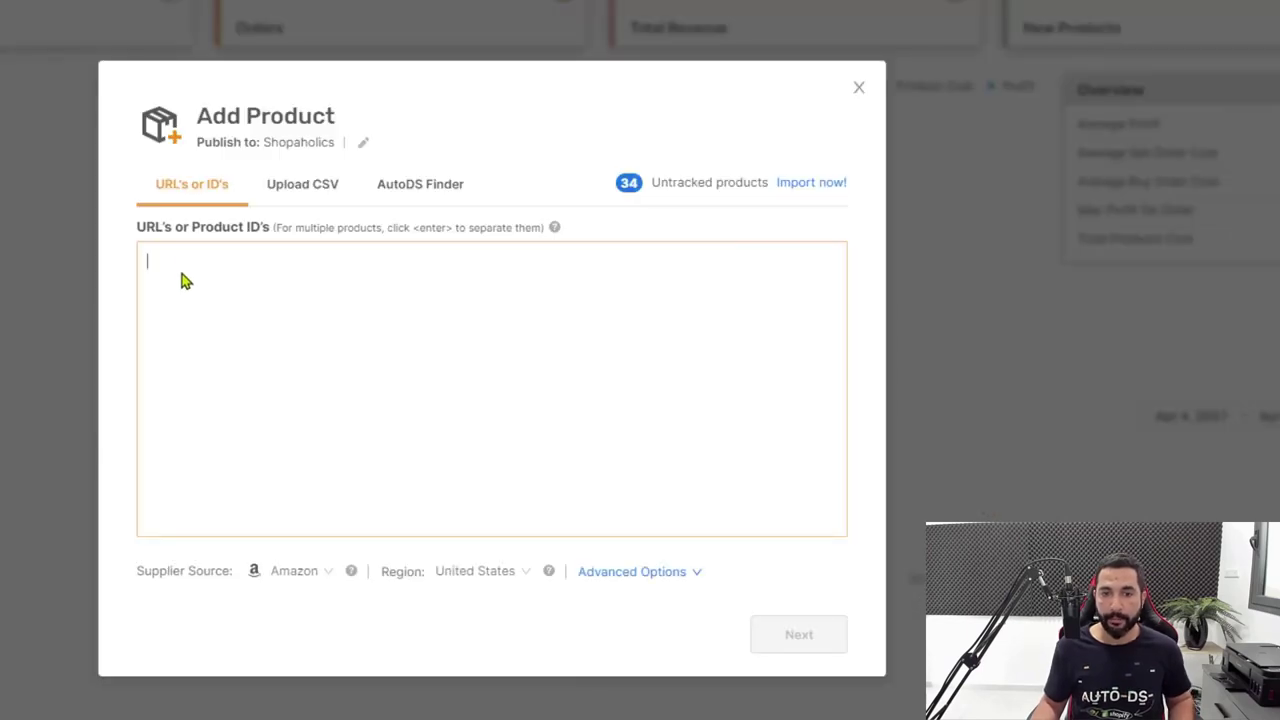
key("ctrl+v")
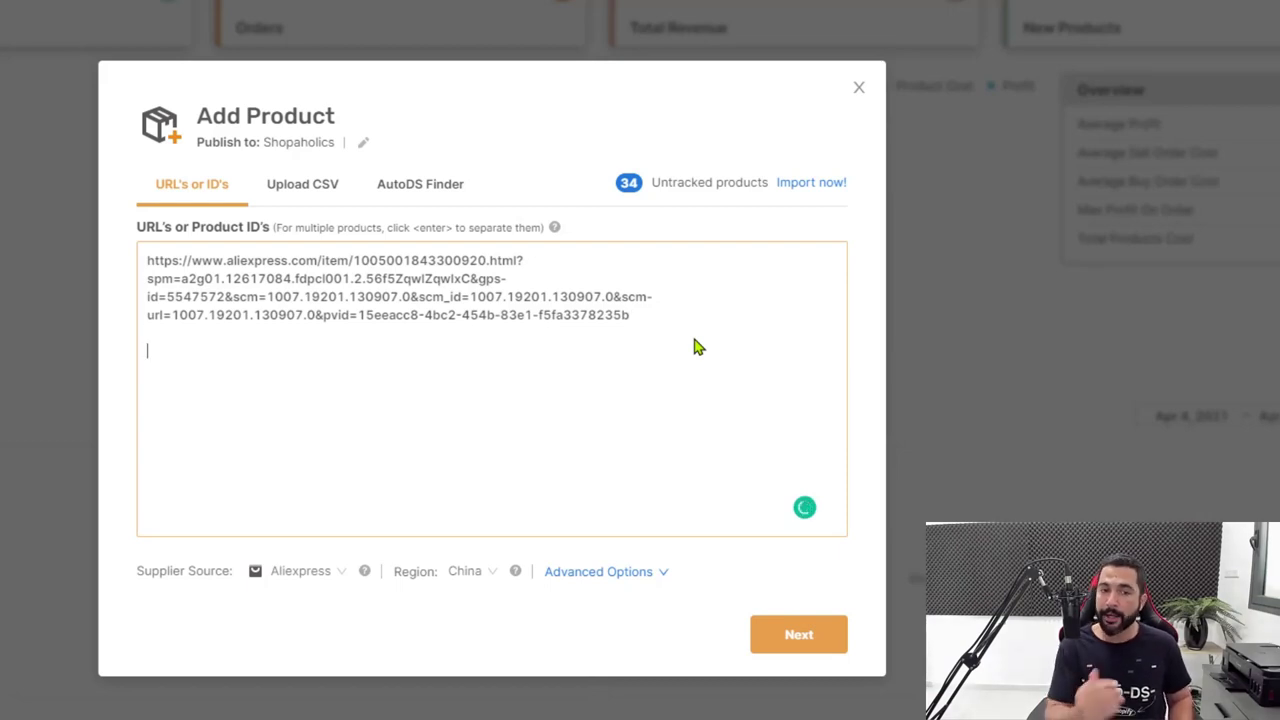
key("Return")
key("Return")
key("ctrl+v")
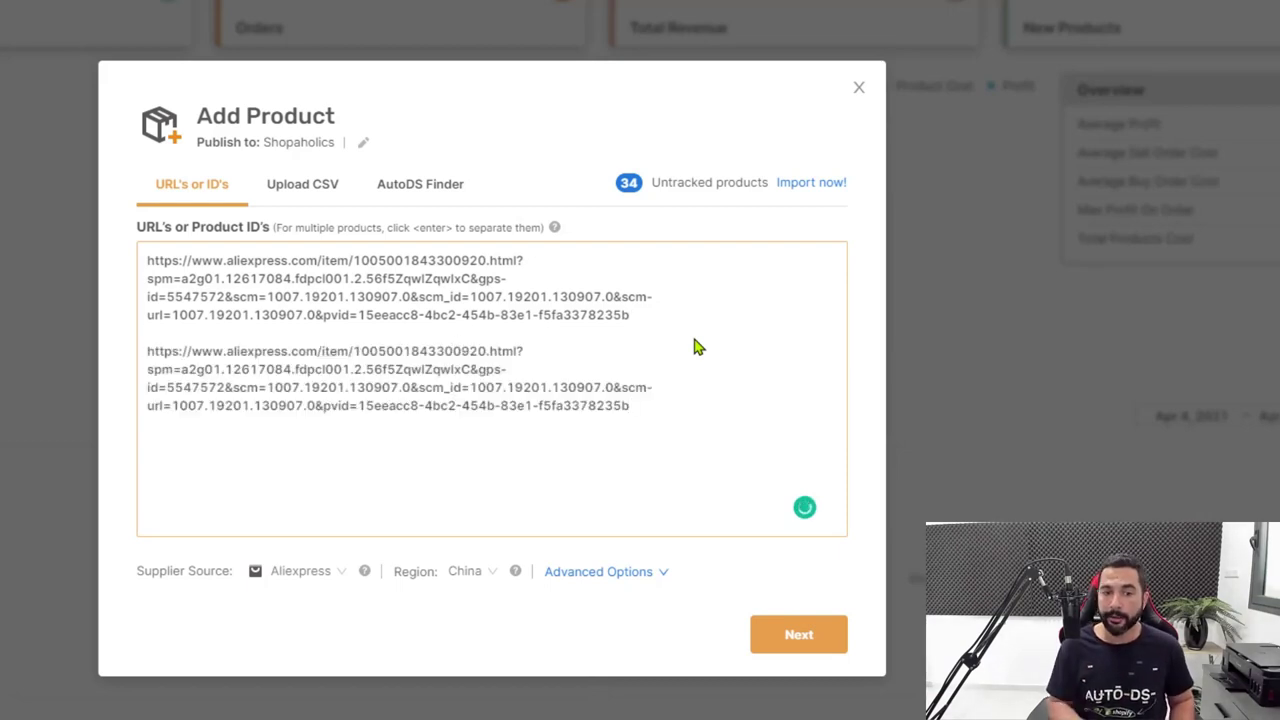
key("Return")
key("Return")
key("ctrl+v")
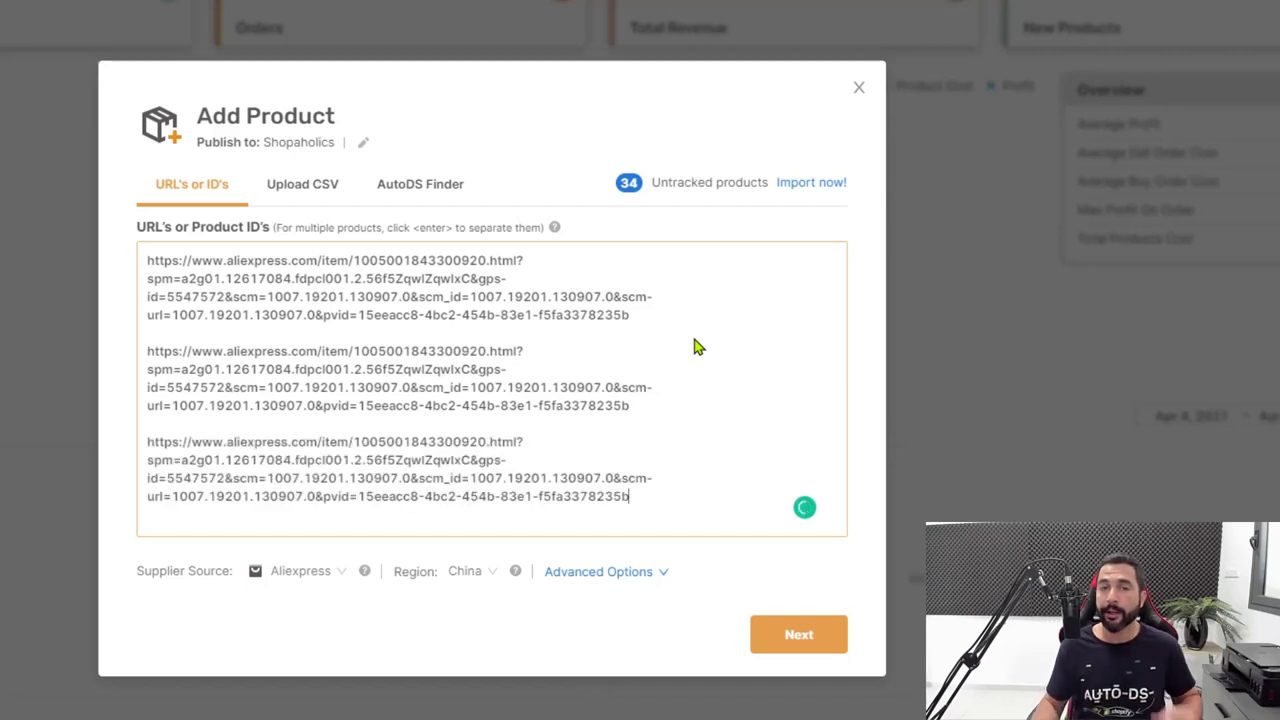
key("ctrl+shift+Up")
key("ctrl+shift+Up")
key("ctrl+shift+Up")
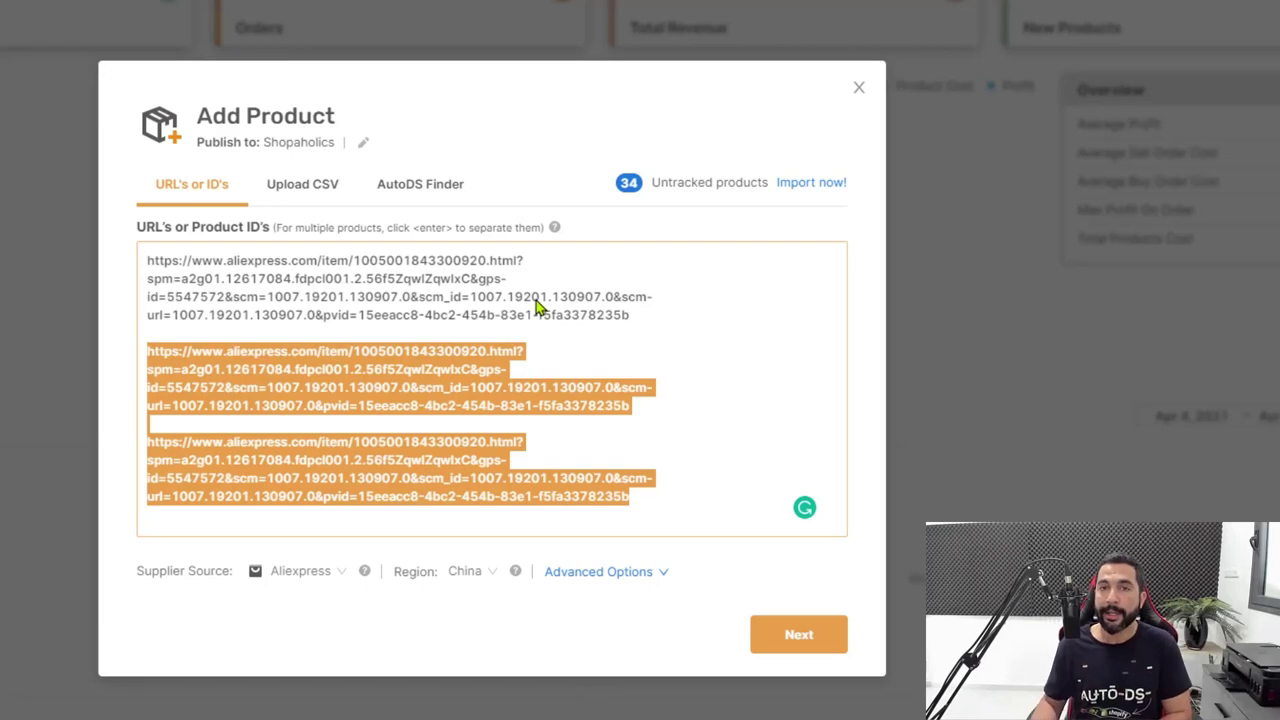
key("BackSpace")
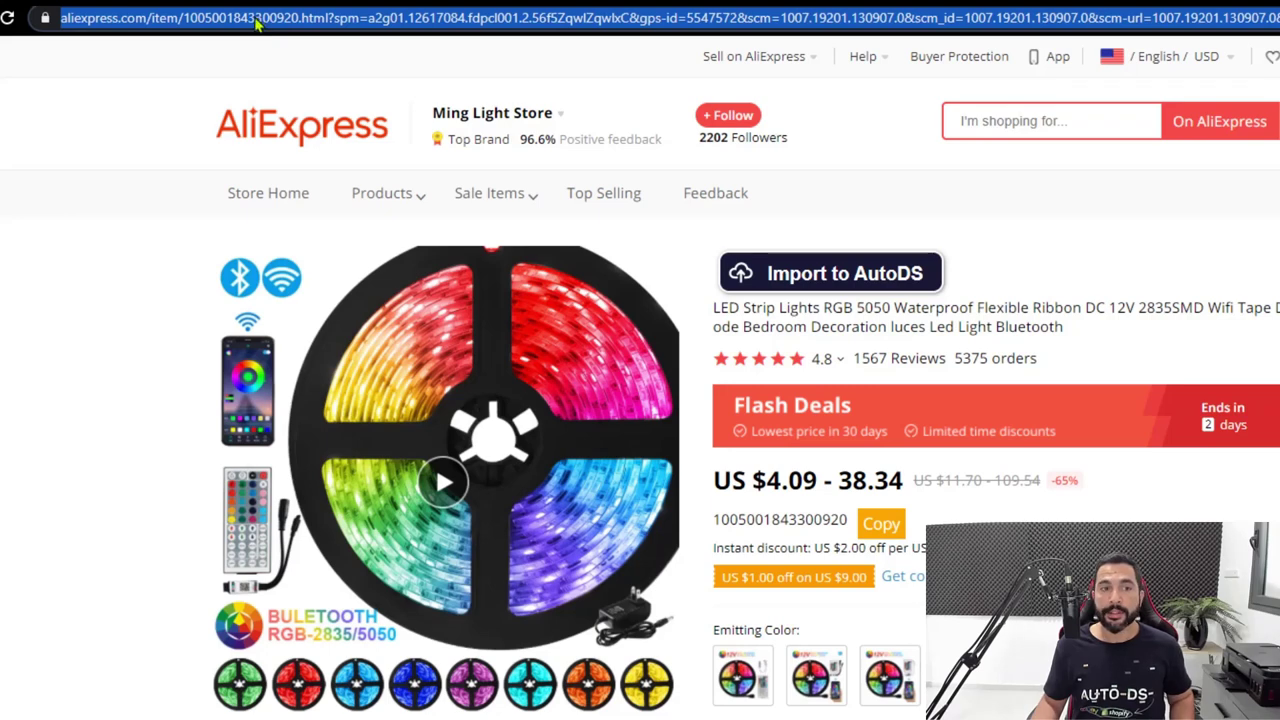
double_click(256, 18)
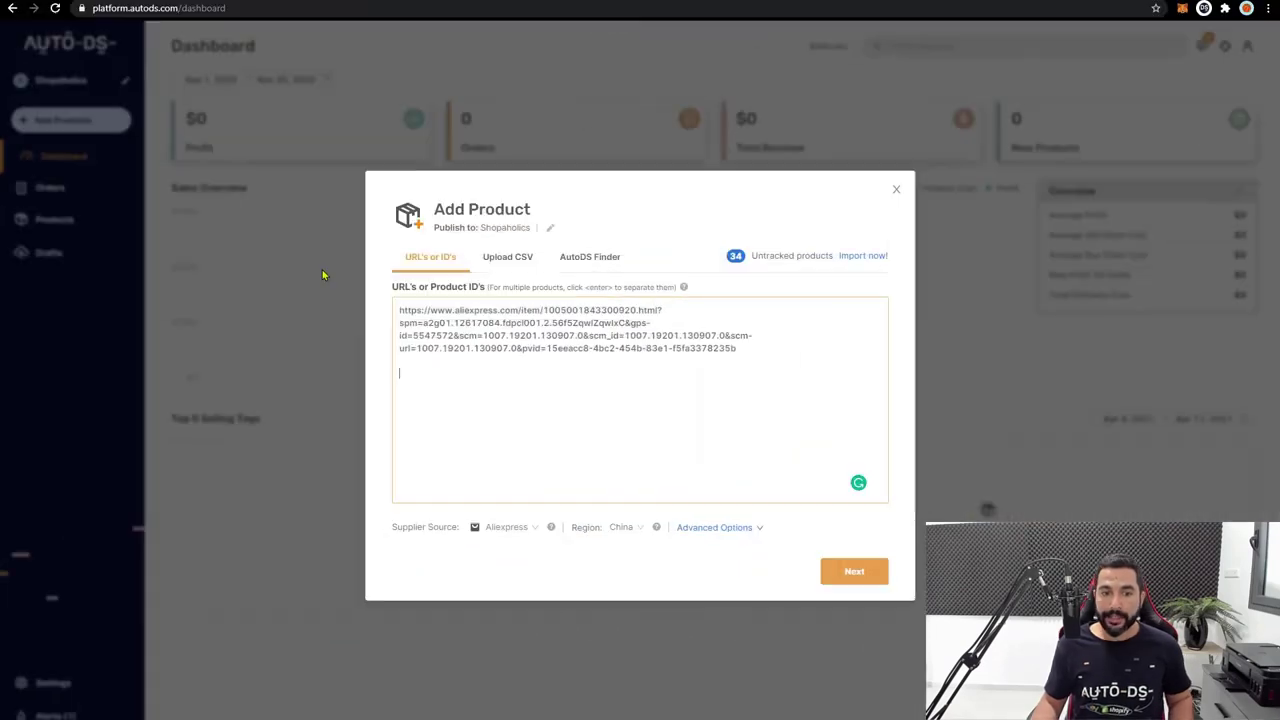
key("ctrl+a")
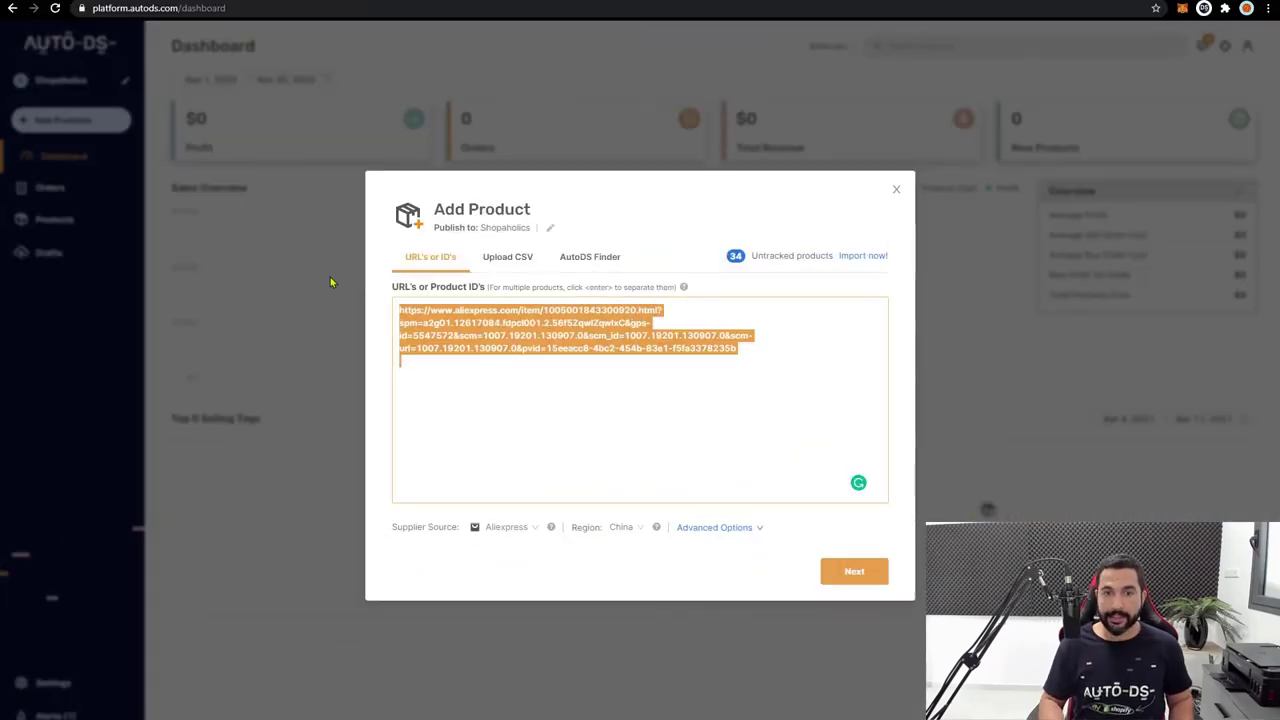
key("BackSpace")
key("ctrl+v")
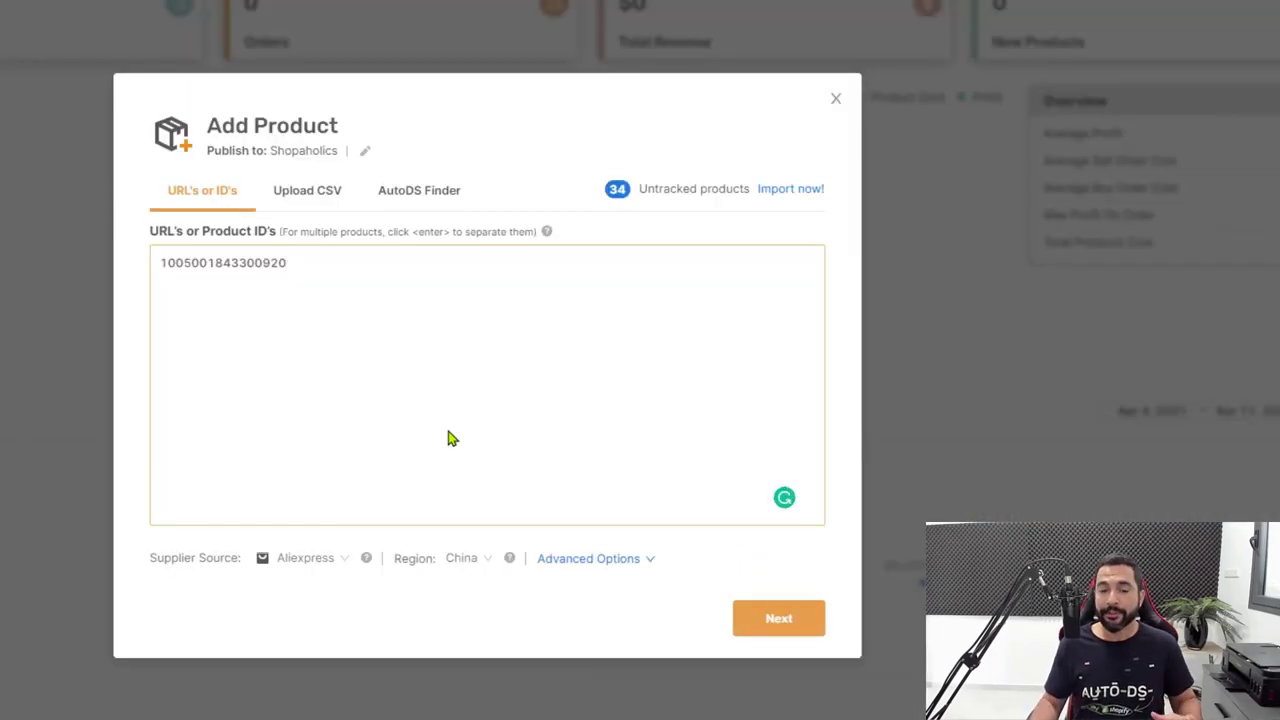
Move through the Advanced, General and Pricing import settings without changes.
left_click(587, 562)
left_click(808, 628)
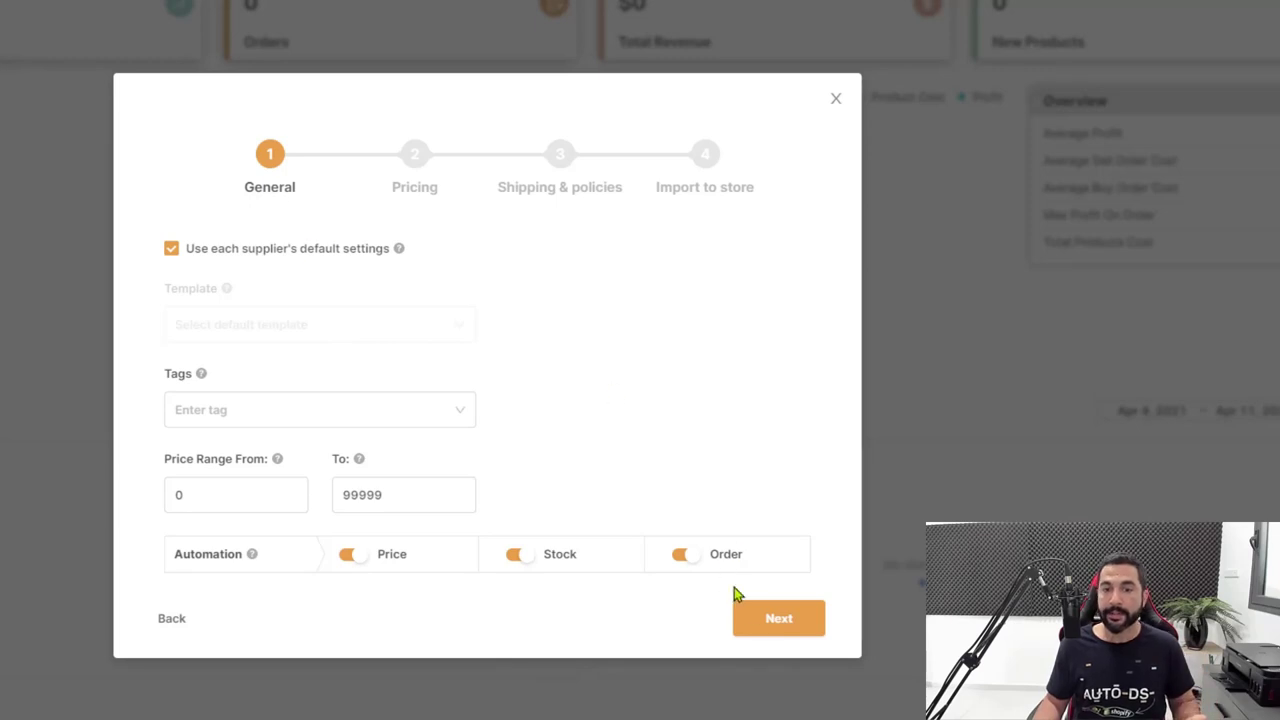
left_click(789, 638)
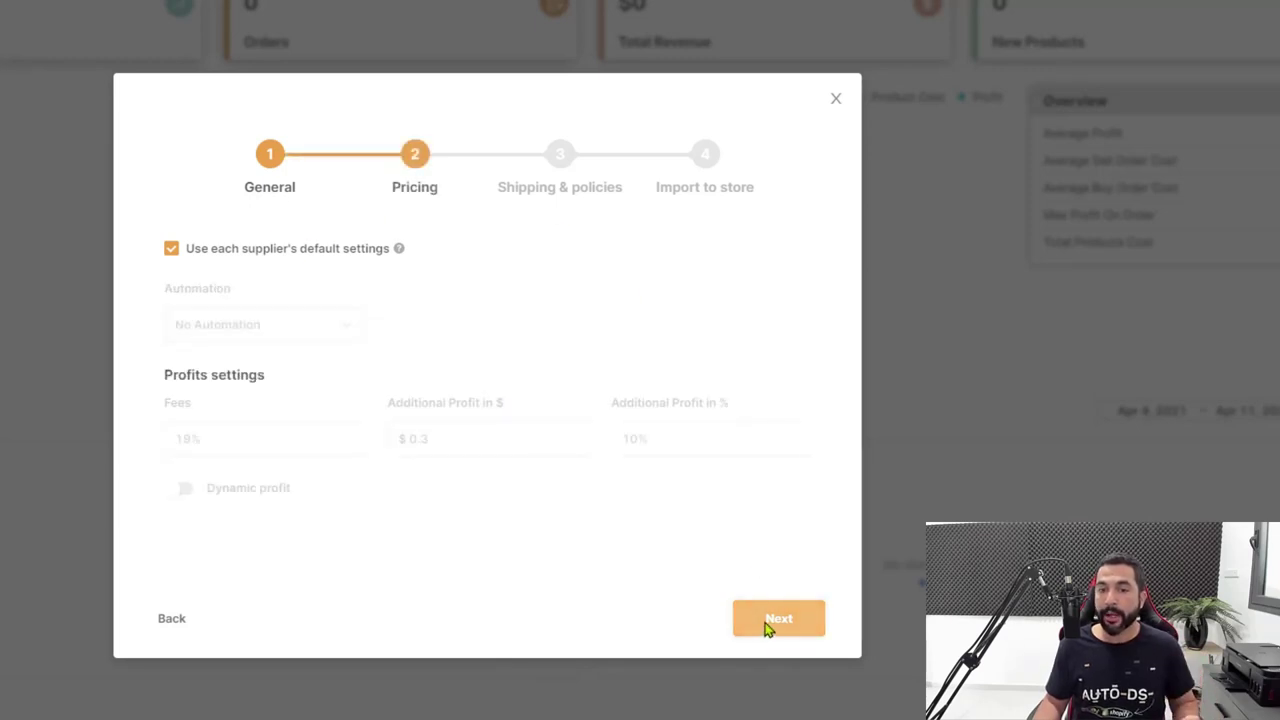
left_click(767, 627)
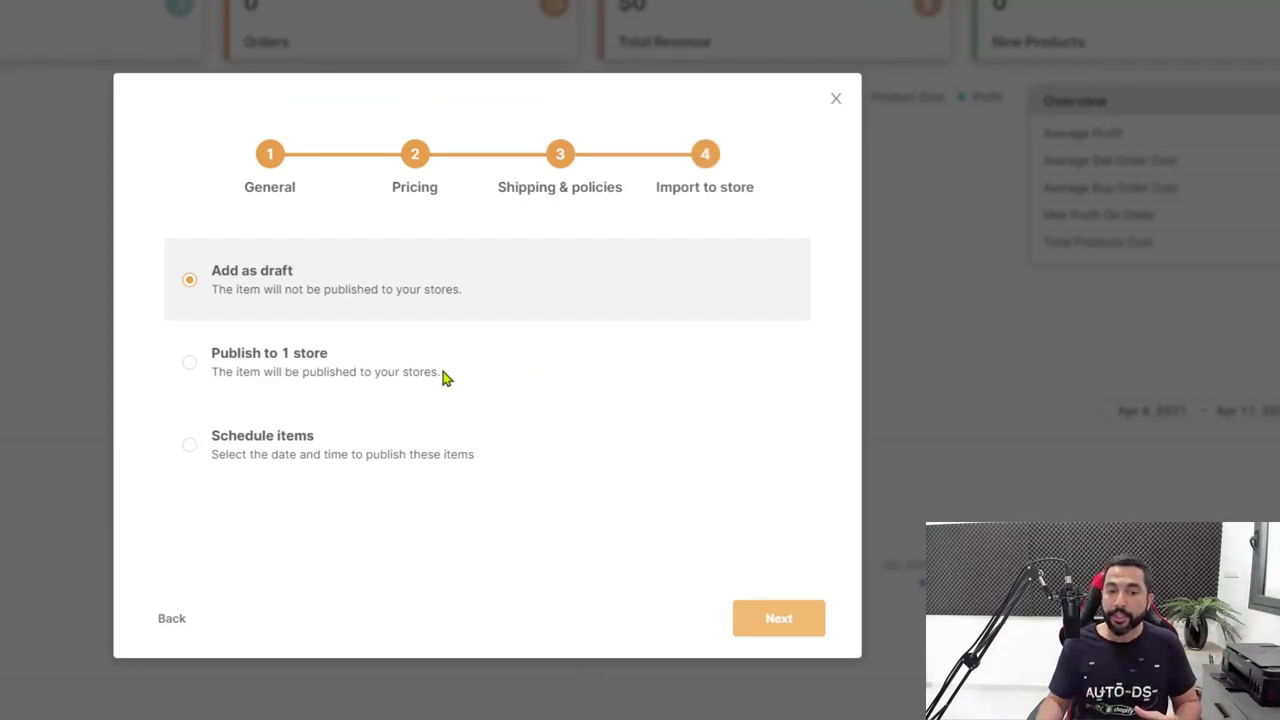
Schedule publishing to Shopaholics for April 13, 2021 at 02:00 and finish the import.
left_click(190, 444)
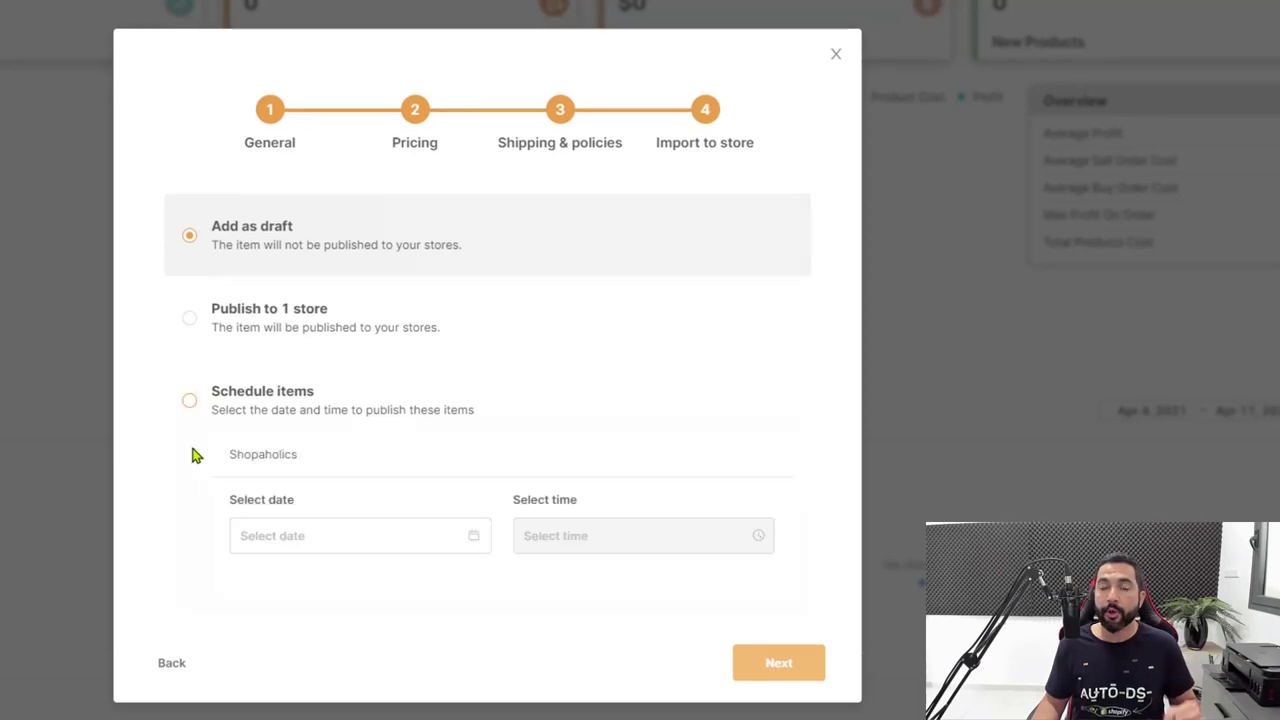
left_click(322, 546)
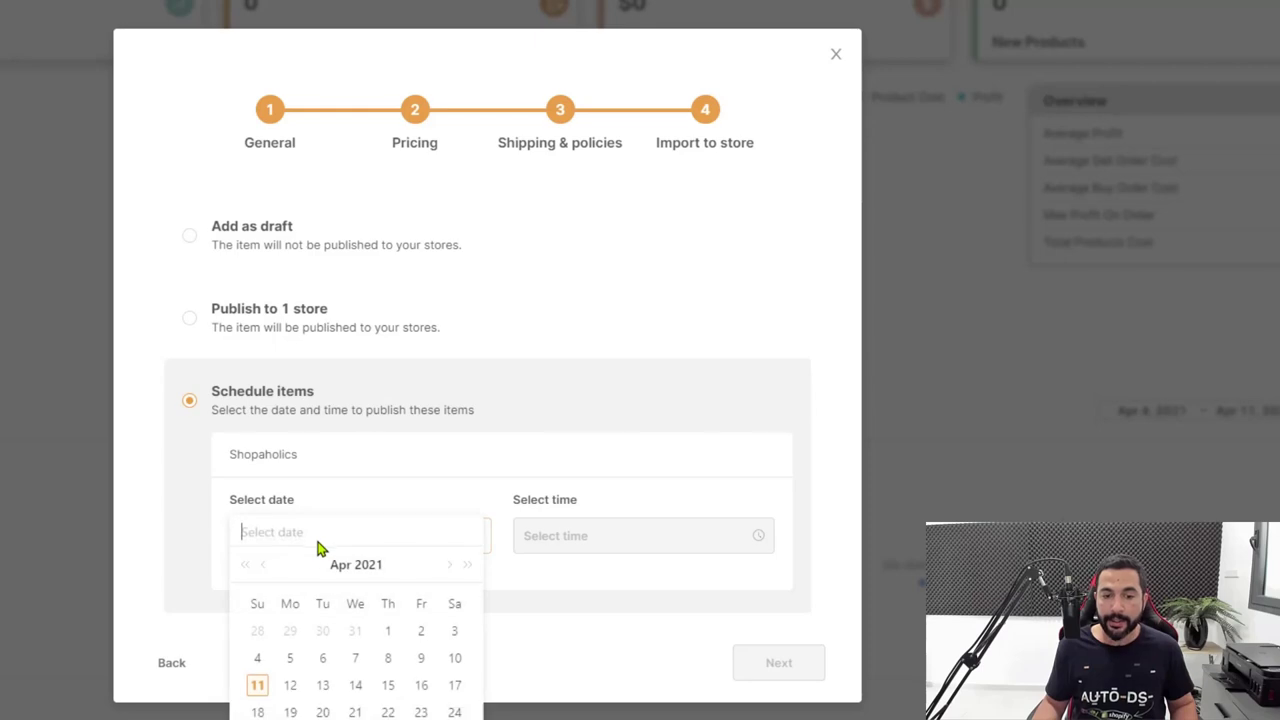
left_click(323, 686)
left_click(600, 542)
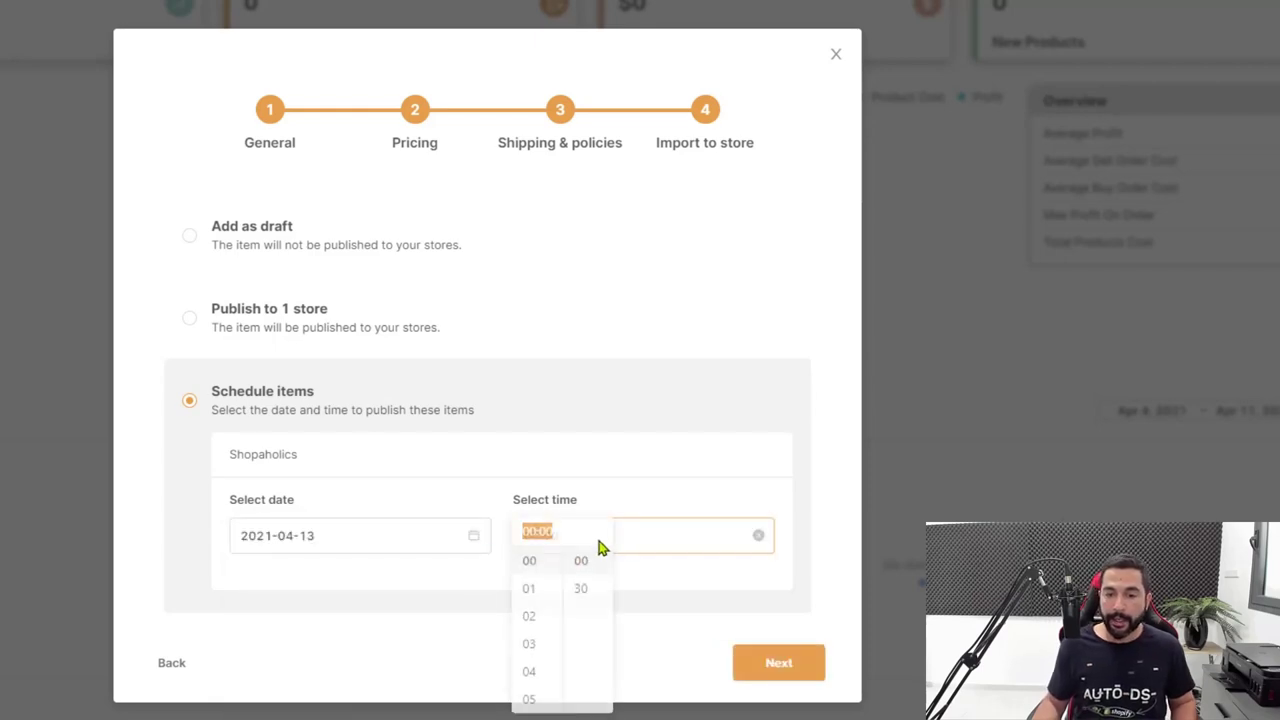
left_click(530, 620)
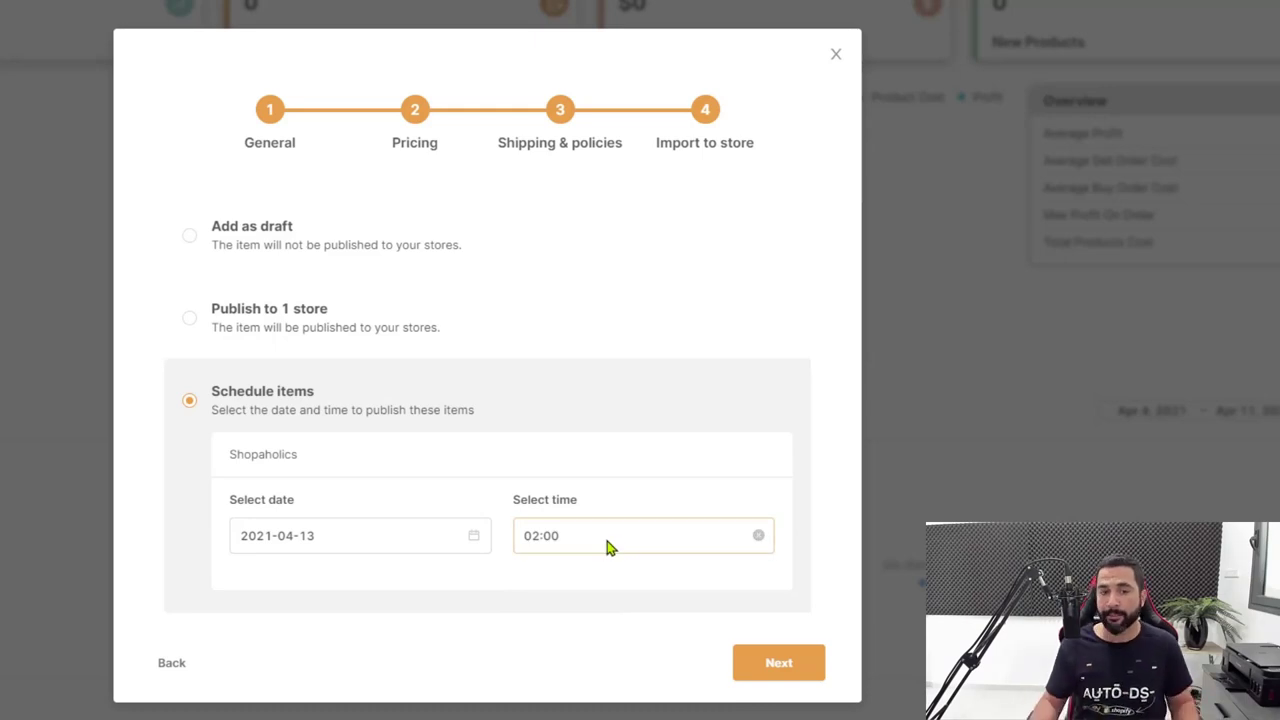
left_click(770, 663)
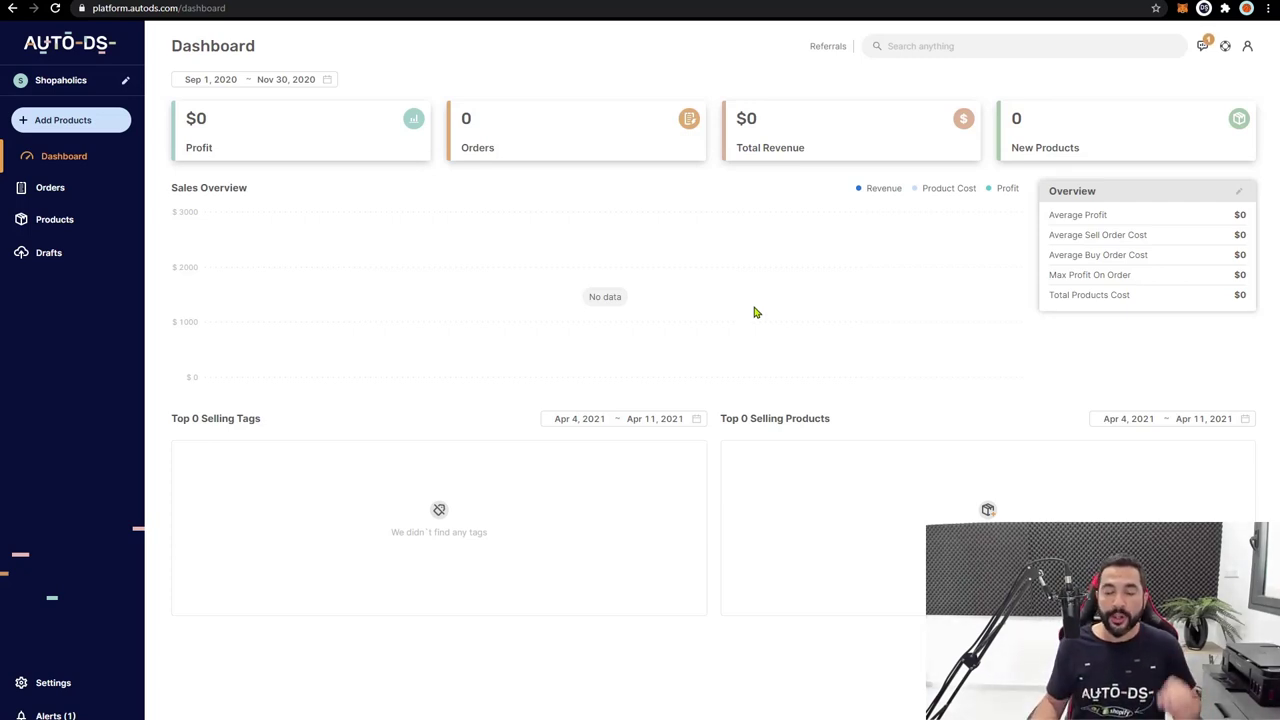
Look at AutoDS's Drafts page, then return to the LED Strip Lights page priced US $4.09 - 38.34.
left_click(54, 253)
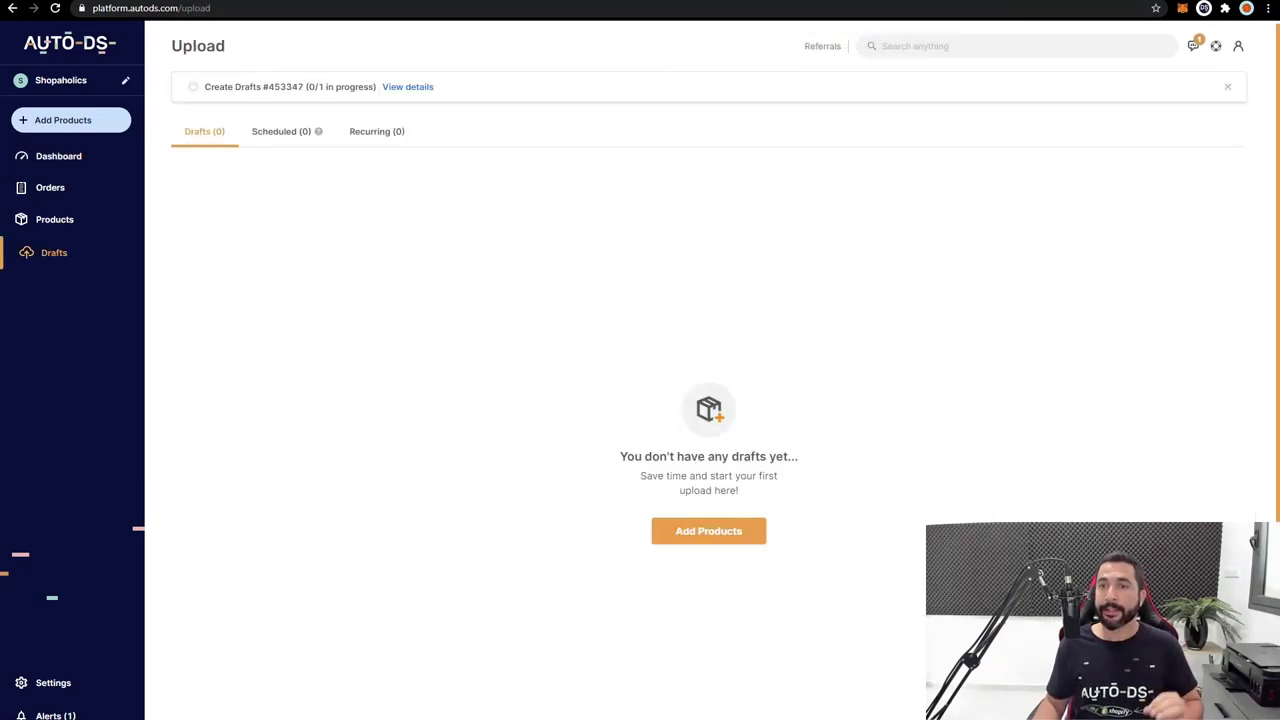
left_click(930, 1)
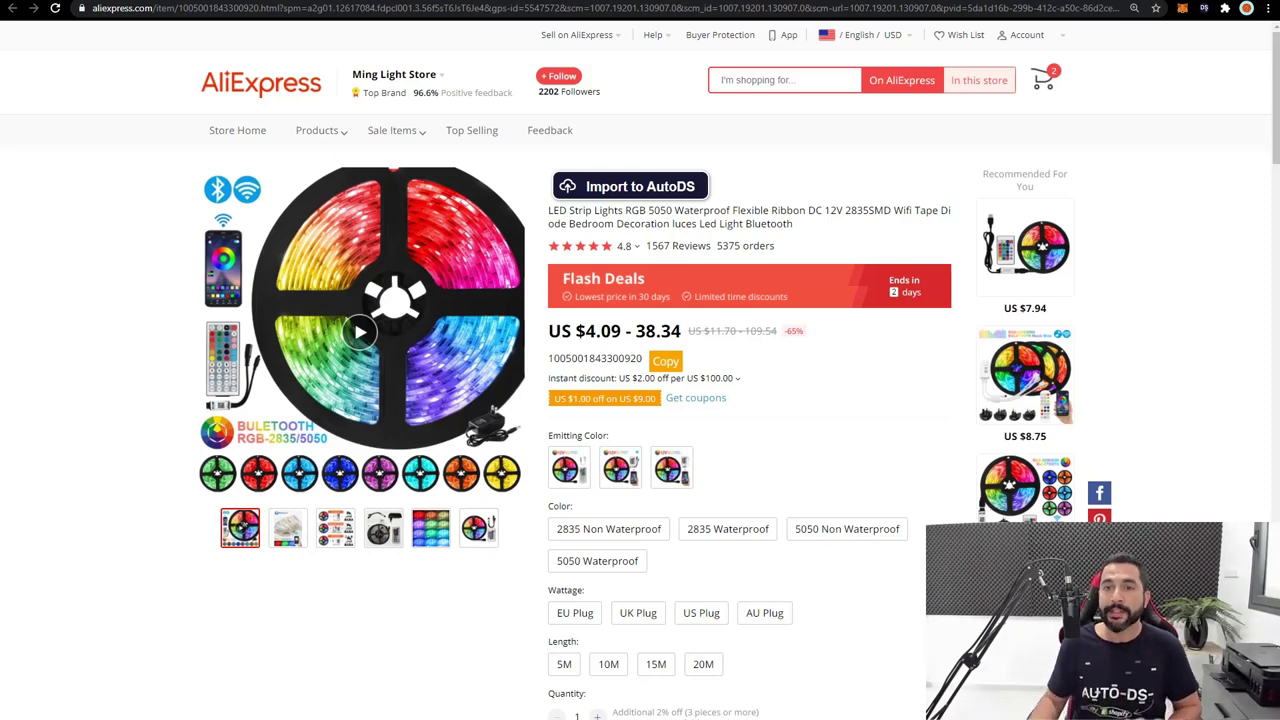
Return to the Flash Deals Picked For You listing with Alt+Left.
key("alt+Left")
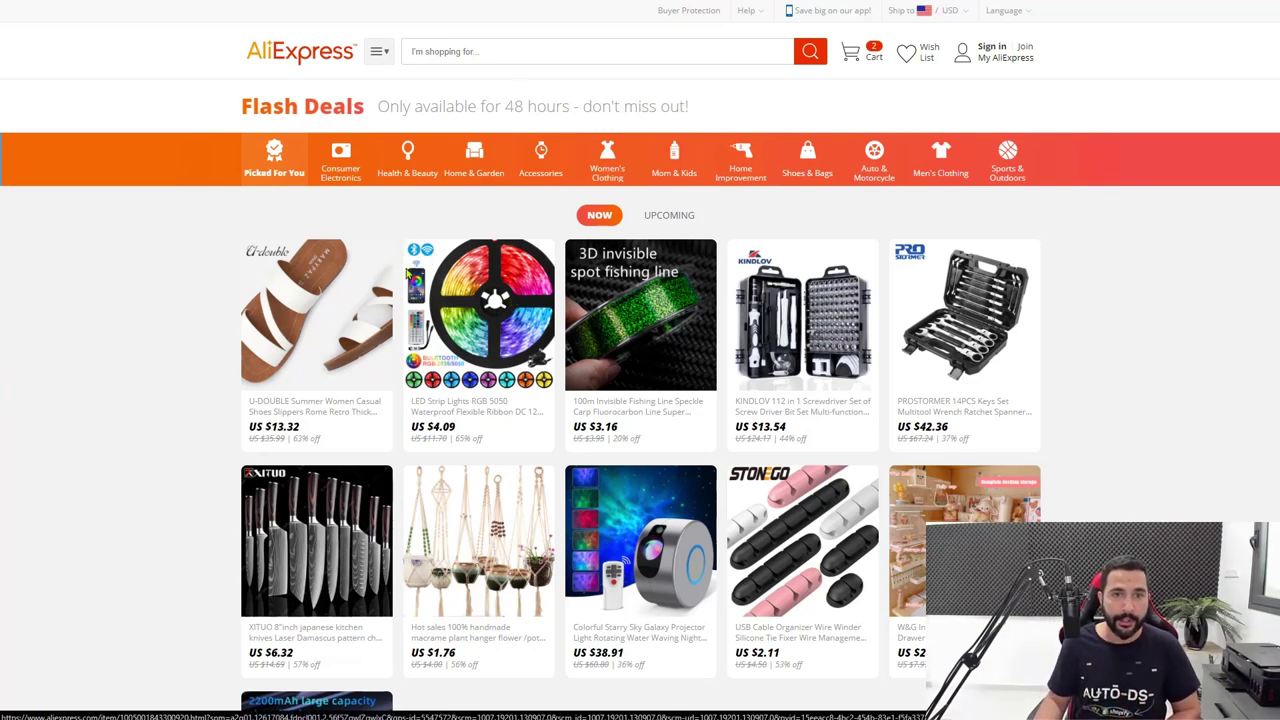
Search AliExpress for 'LED strip lights', giving 24,042 Best Match results.
type("LED")
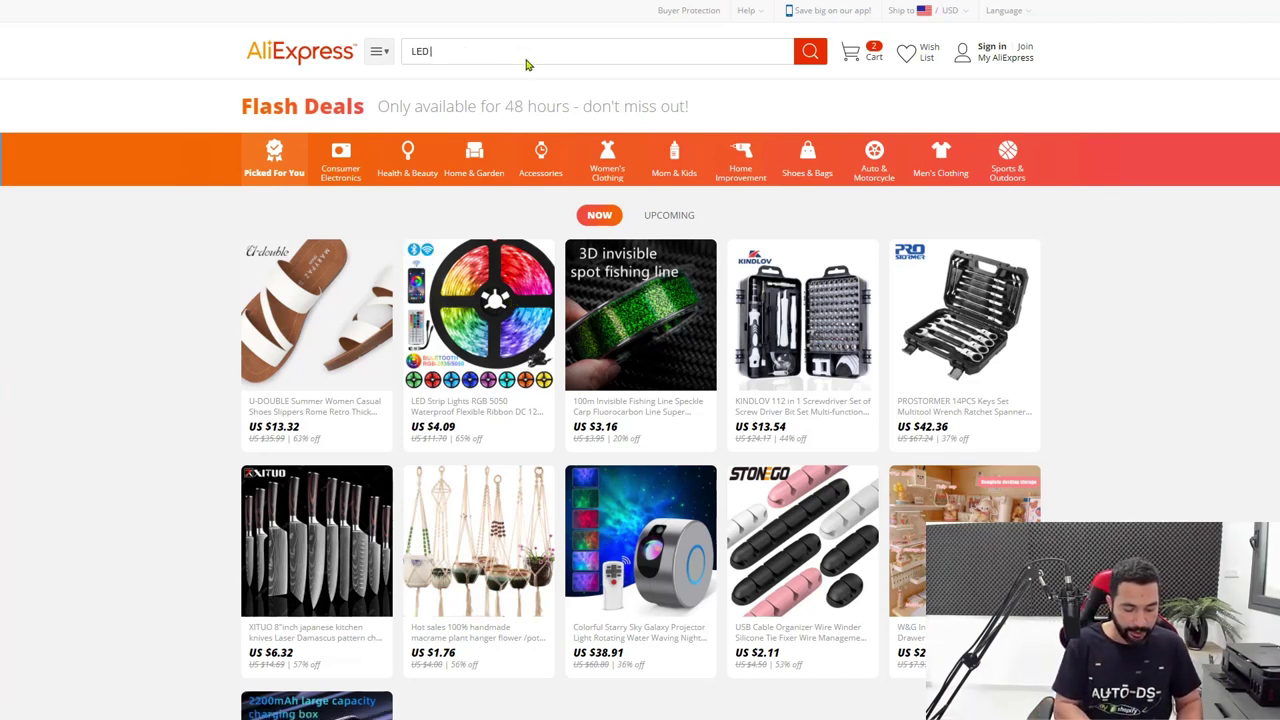
type(" strip liughts")
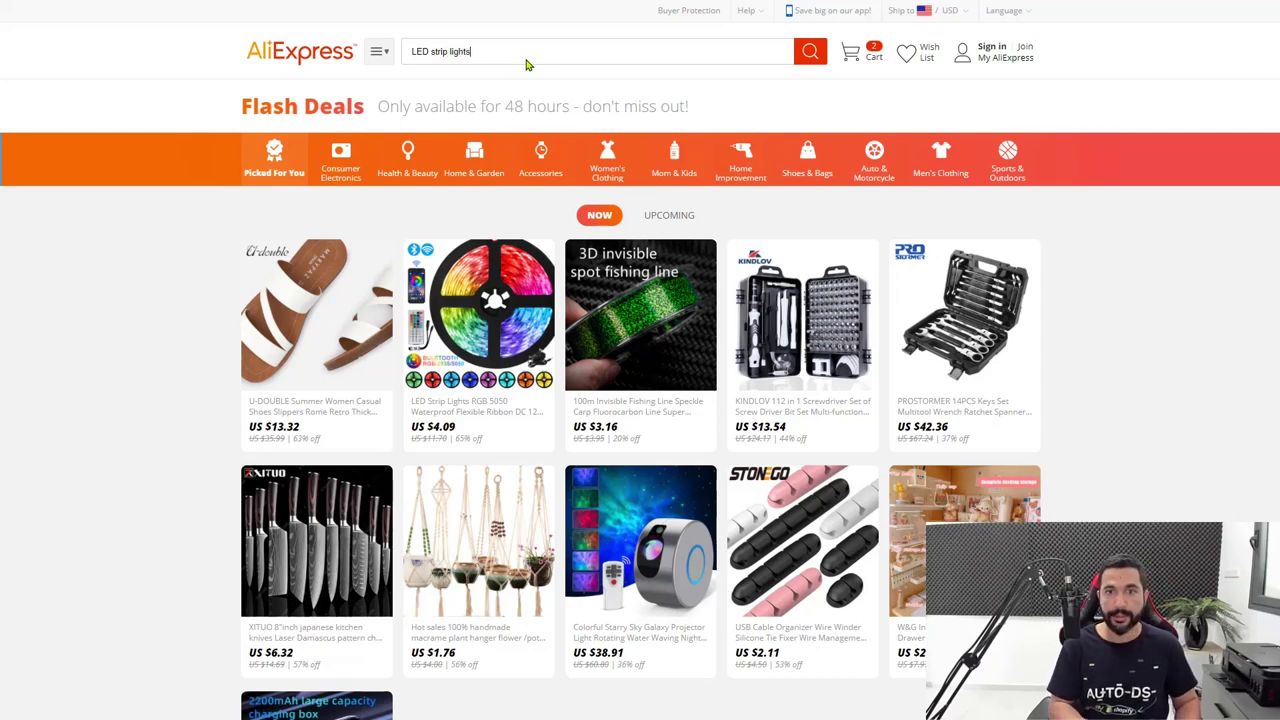
key("Return")
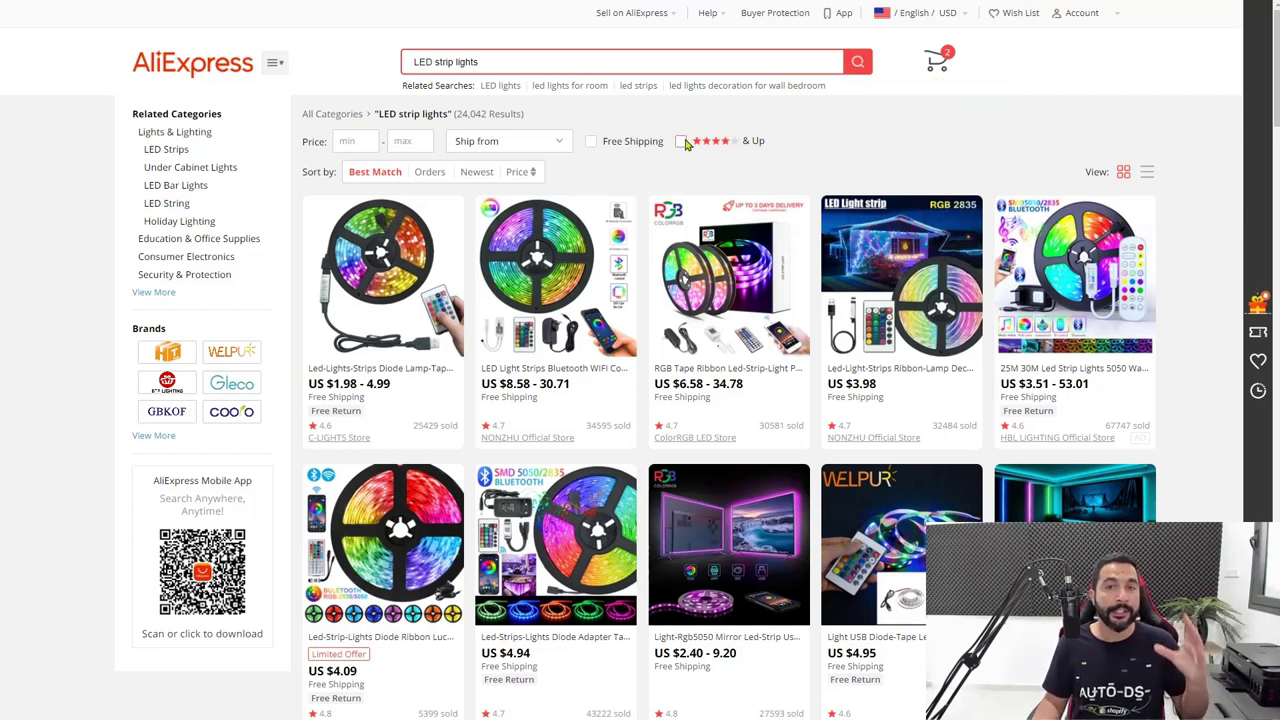
Filter the results to 4 stars & up (17,081 results) and expand the Ship from dropdown.
left_click(683, 142)
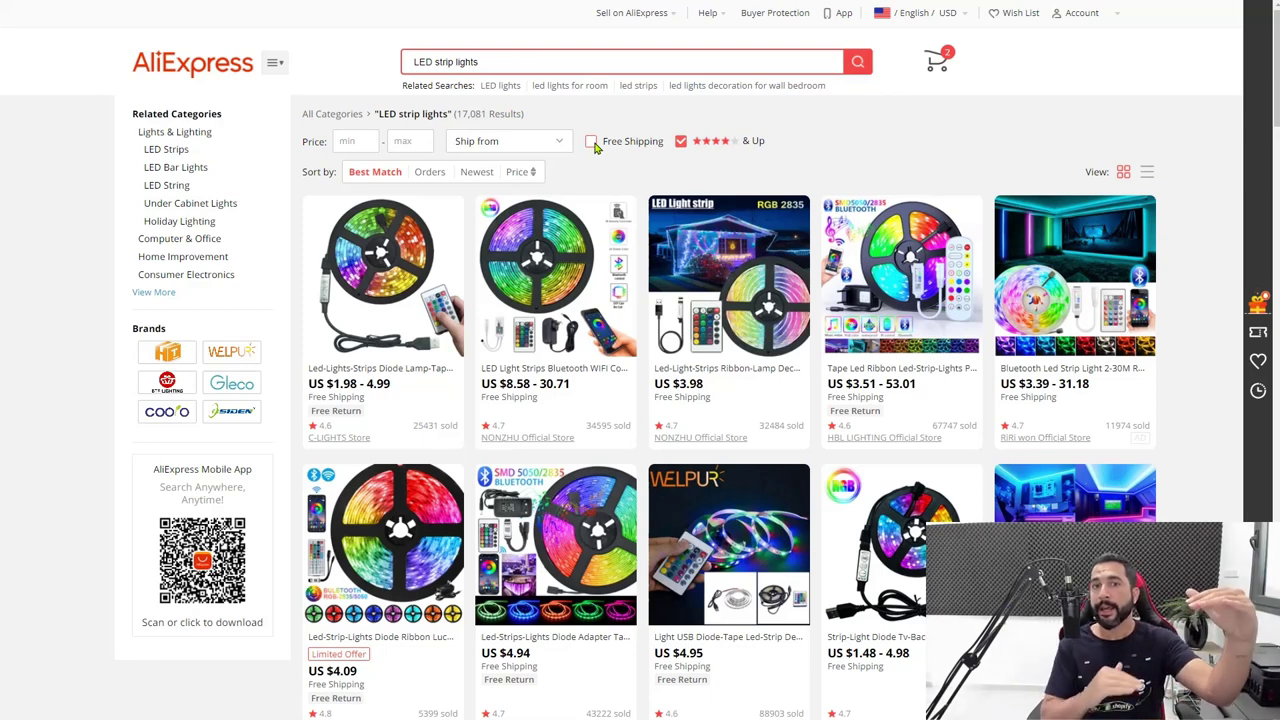
left_click(553, 143)
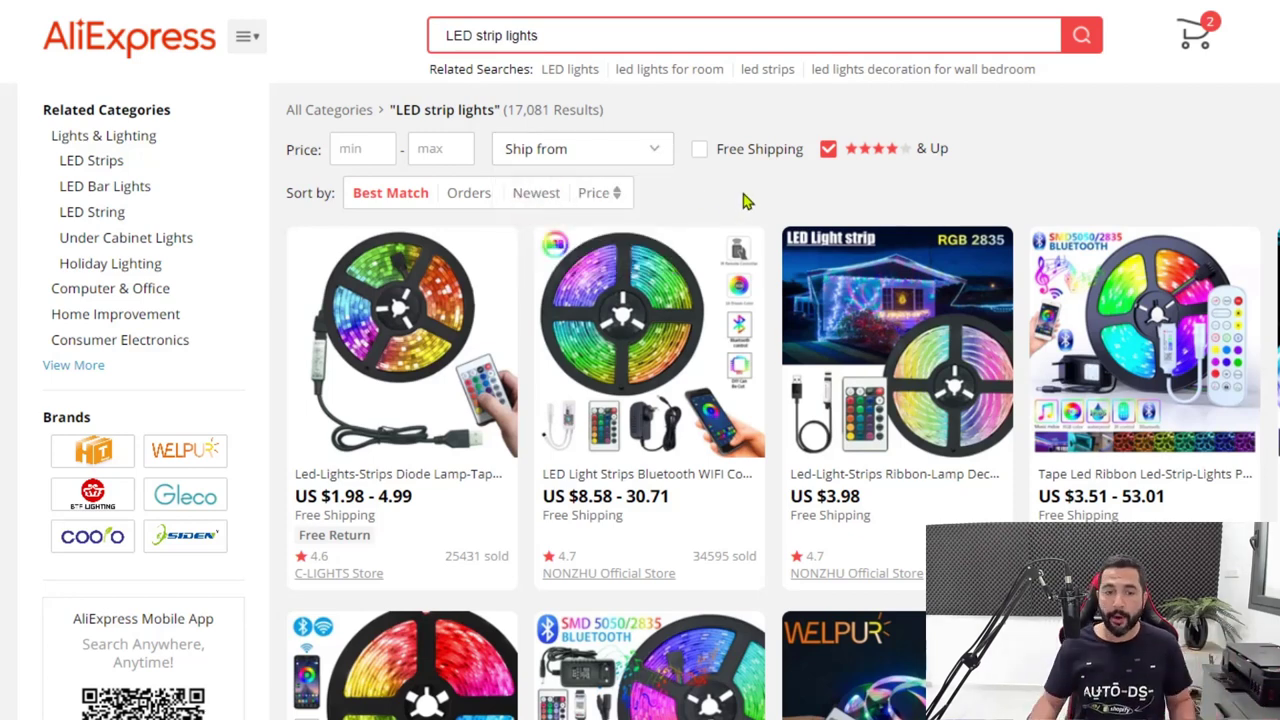
scroll(743, 201, "down", 10)
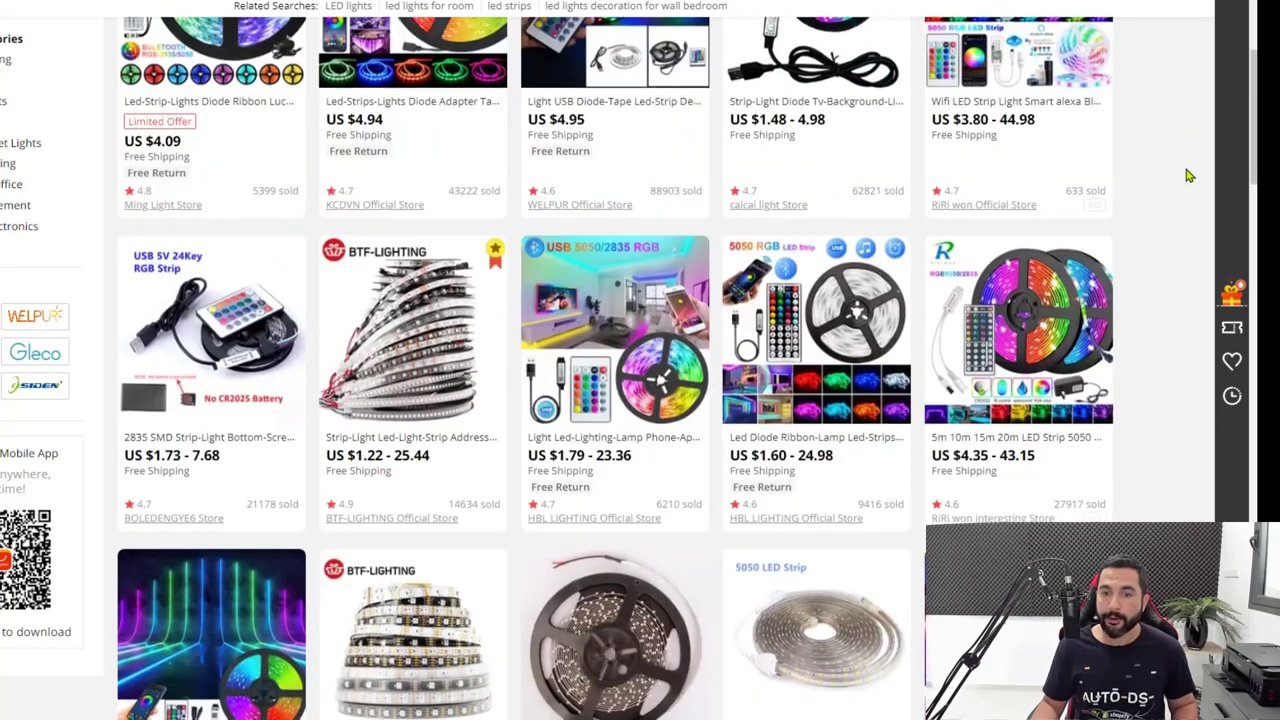
scroll(1188, 156, "down", 3)
scroll(1188, 150, "down", 2)
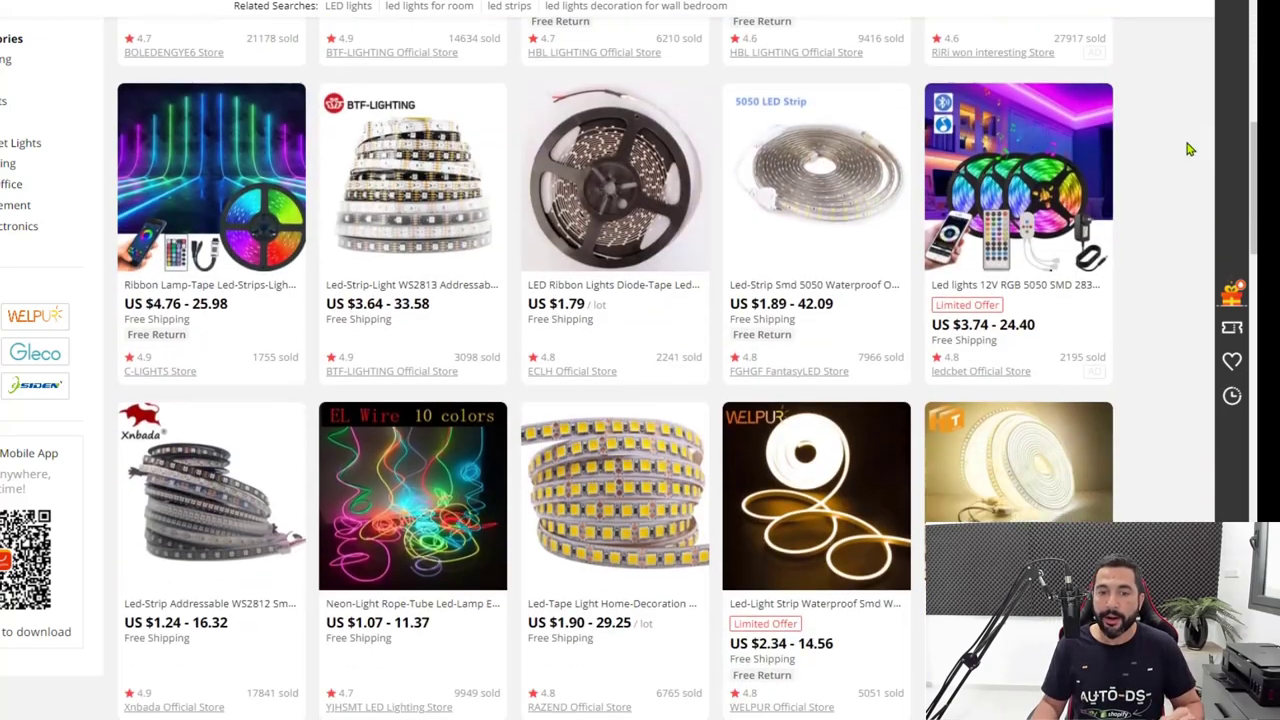
scroll(1188, 148, "down", 3)
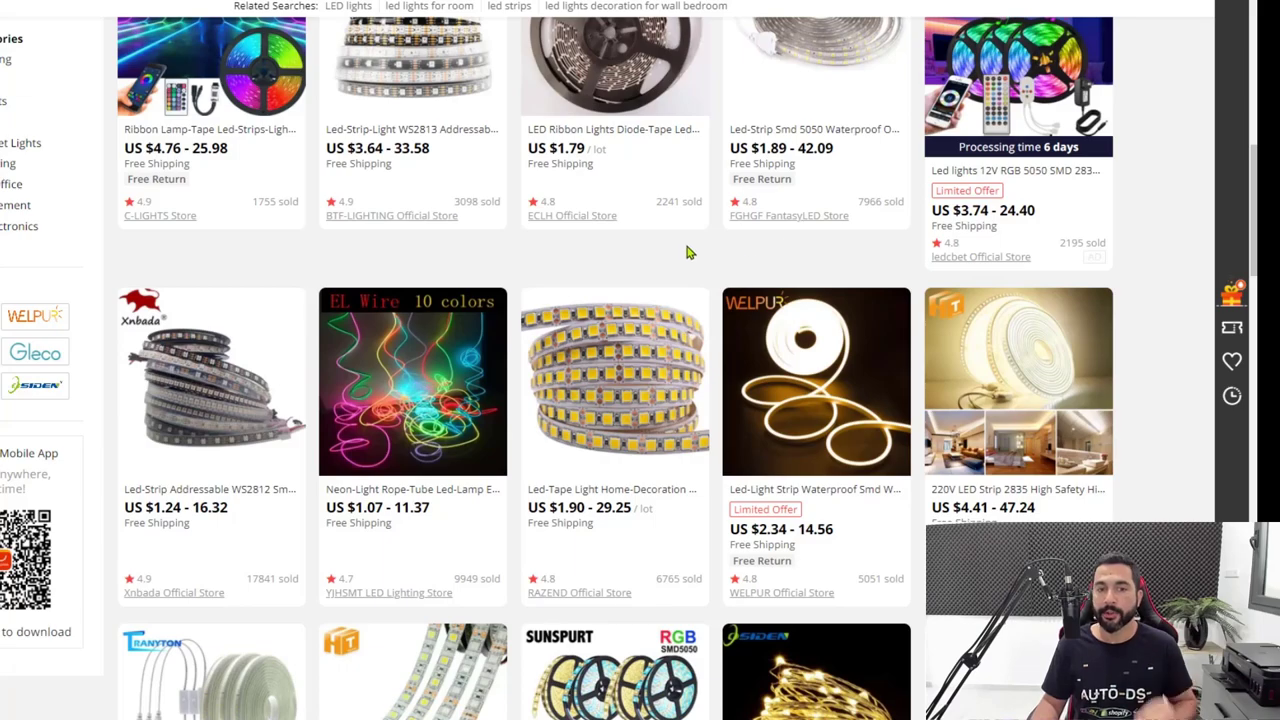
scroll(1145, 215, "down", 8)
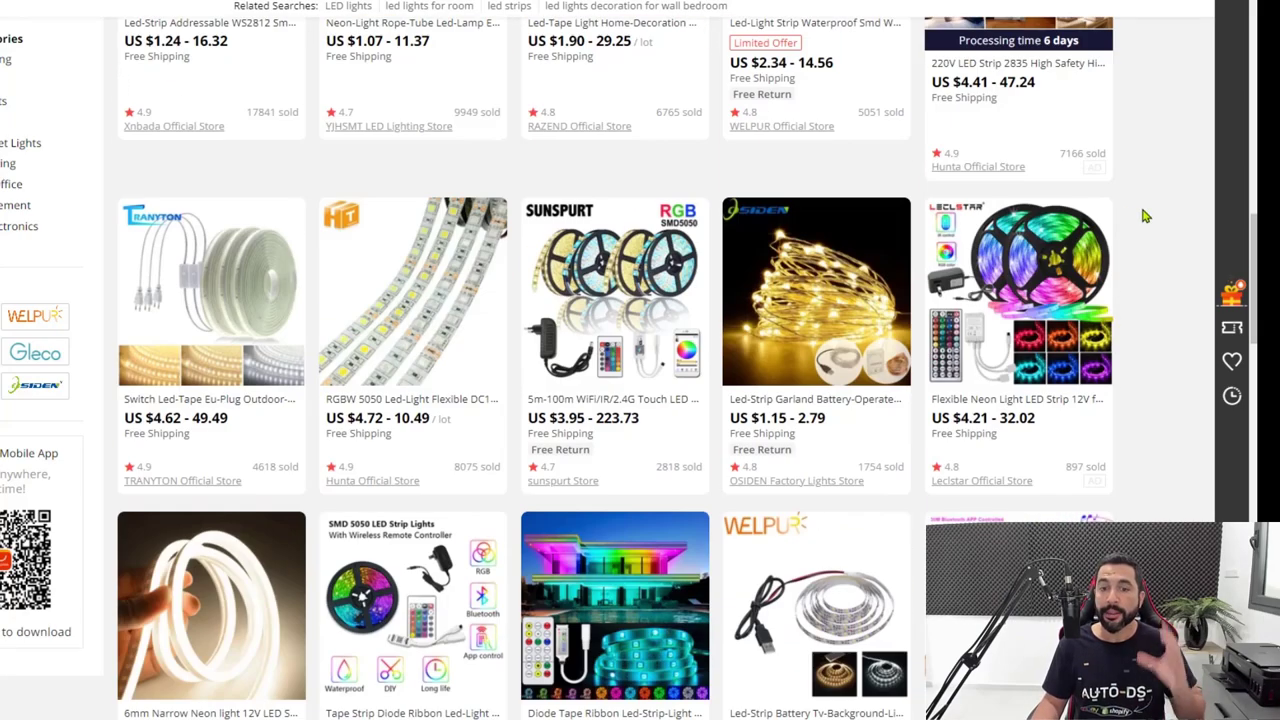
scroll(1142, 216, "down", 10)
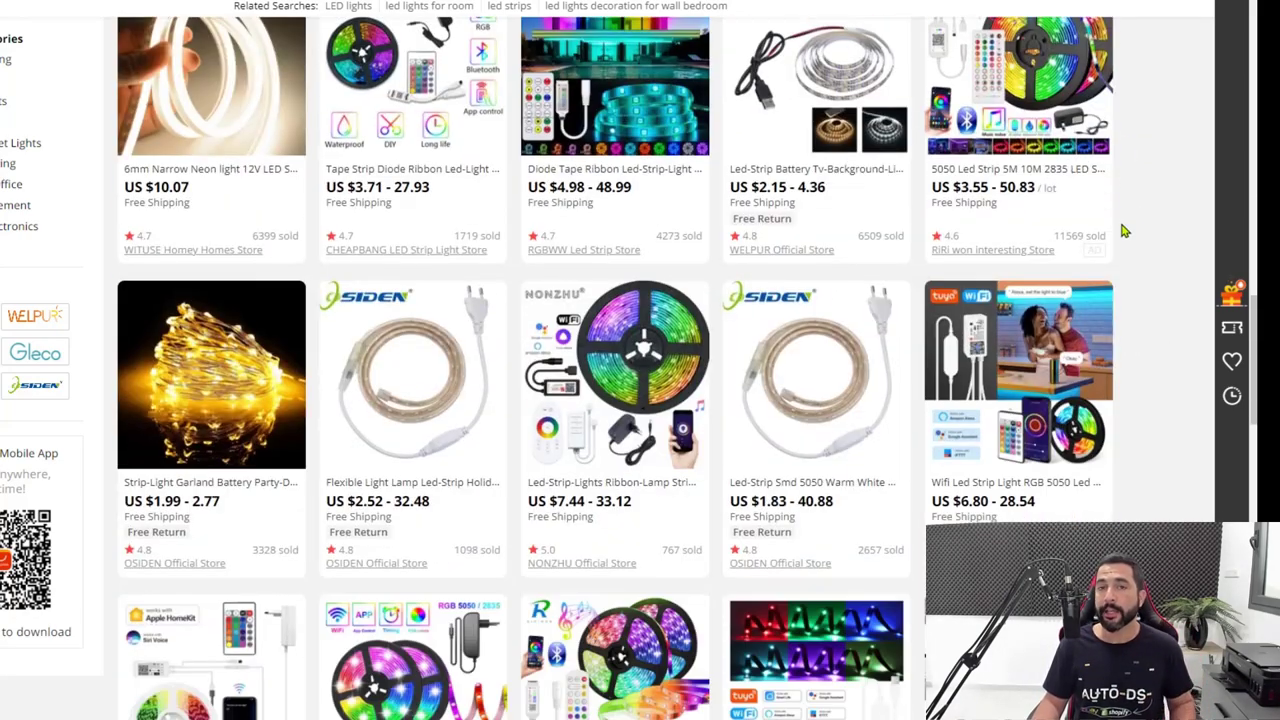
scroll(1120, 235, "down", 5)
scroll(1122, 235, "down", 7)
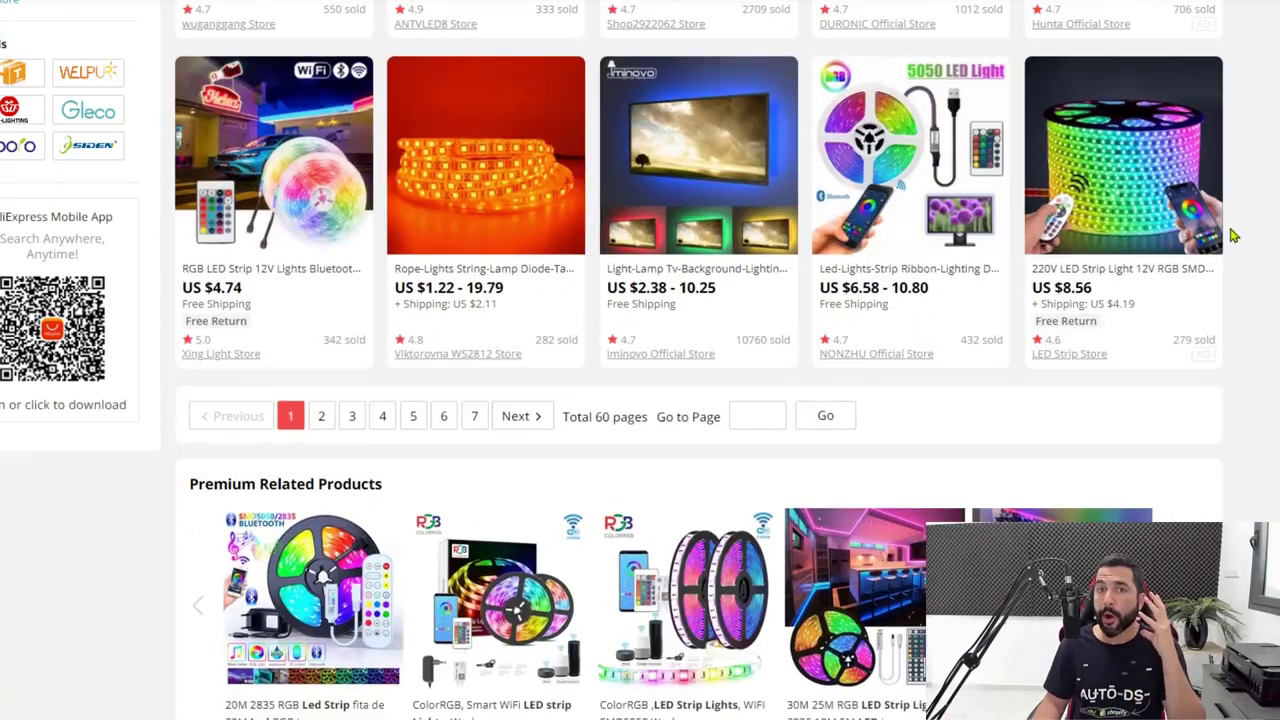
scroll(1234, 232, "up", 5)
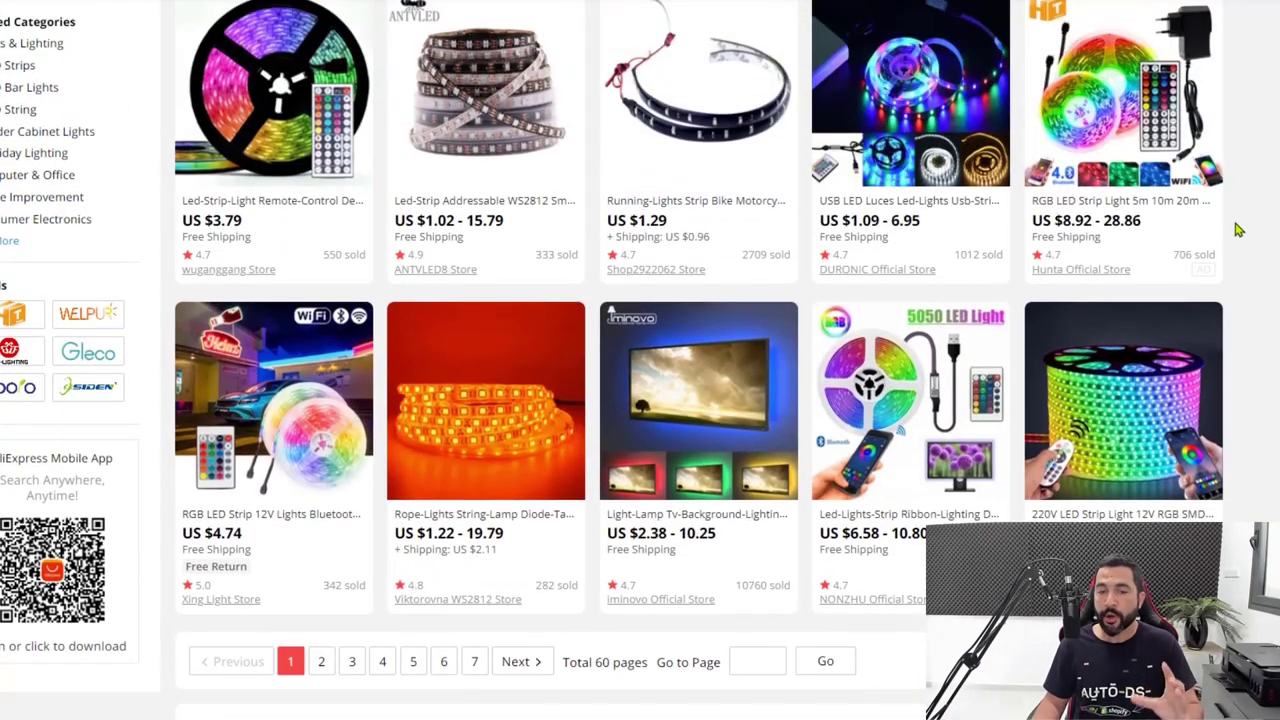
scroll(1240, 228, "down", 3)
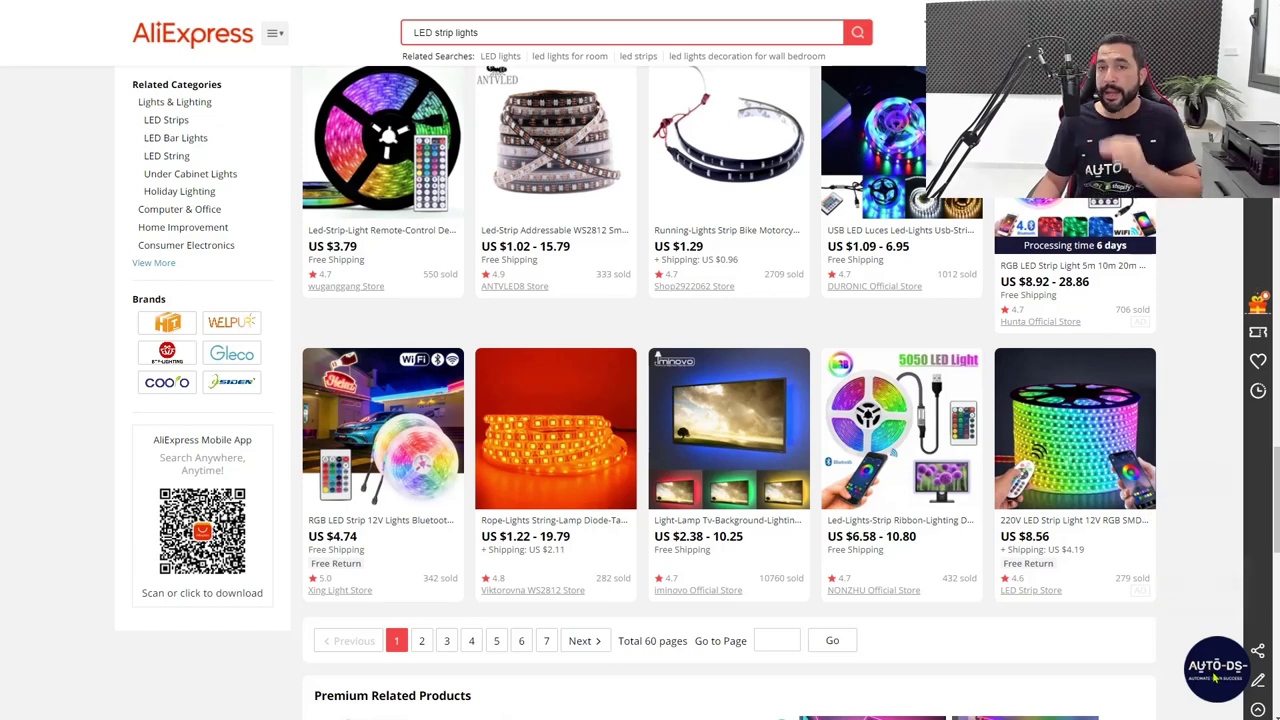
Extract the 60 LED strip product IDs with AutoDS Exporter and export them as a CSV.
left_click(1215, 670)
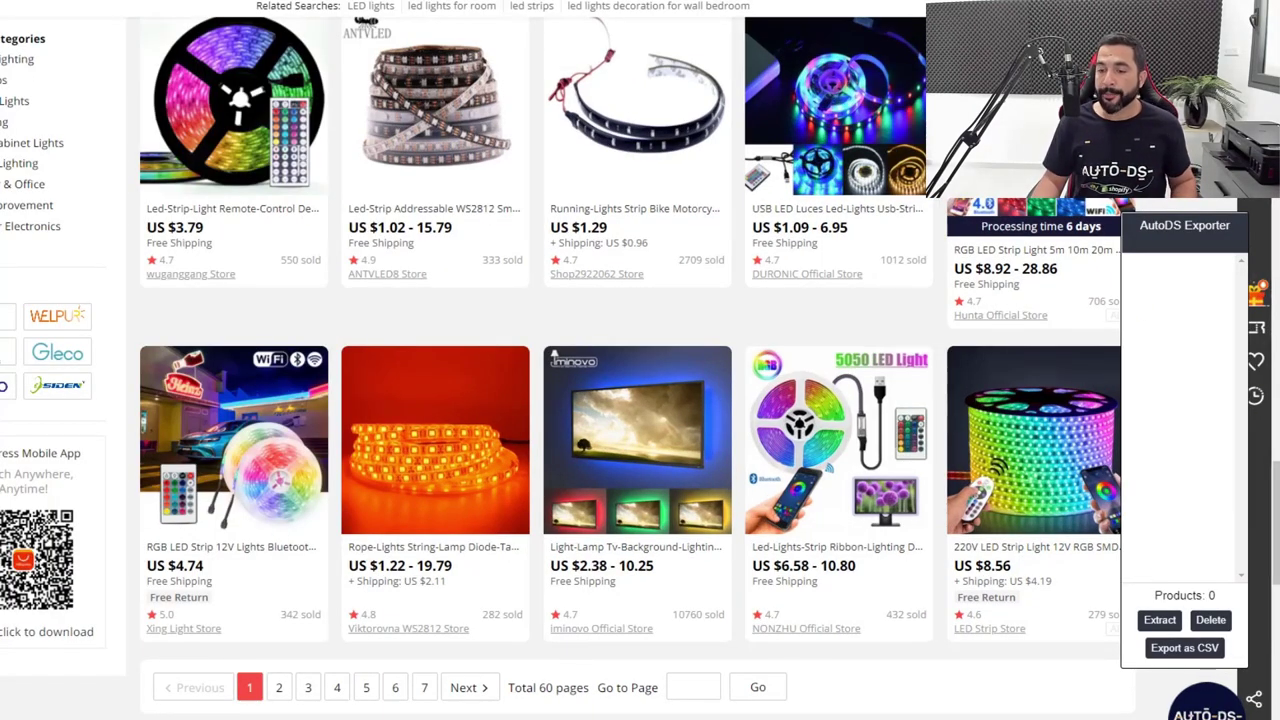
left_click(1157, 621)
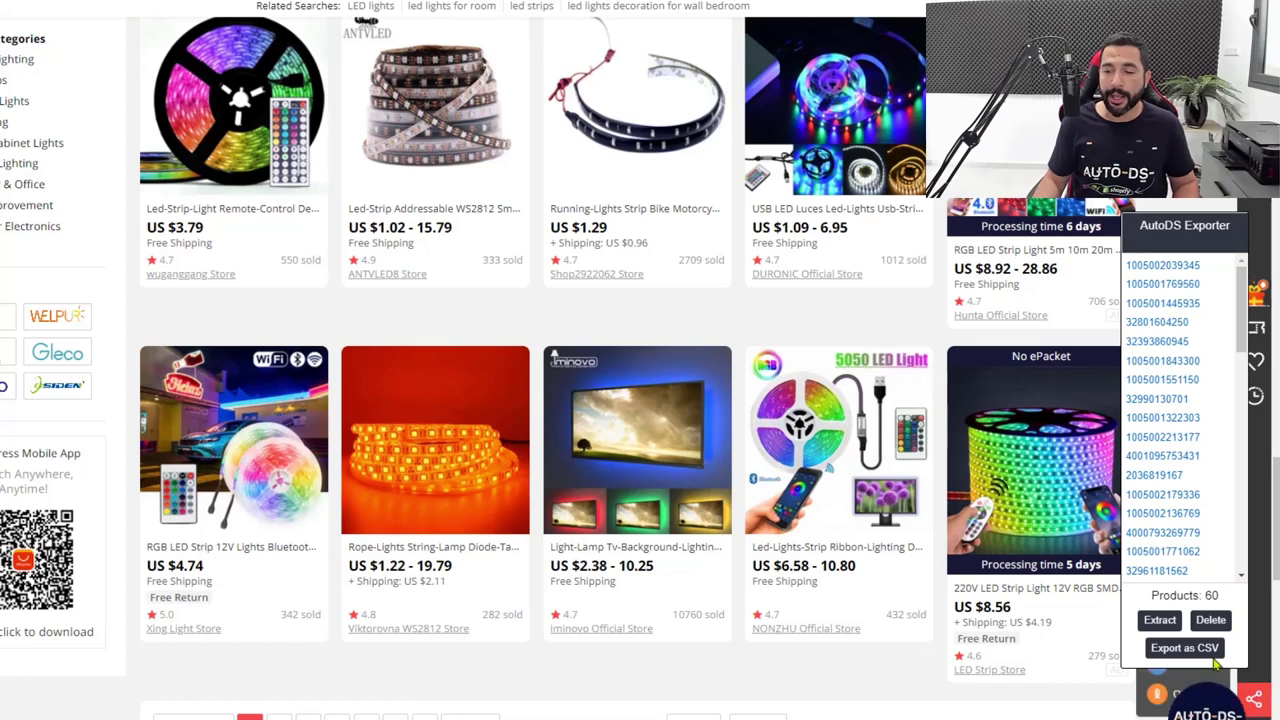
left_click(1185, 647)
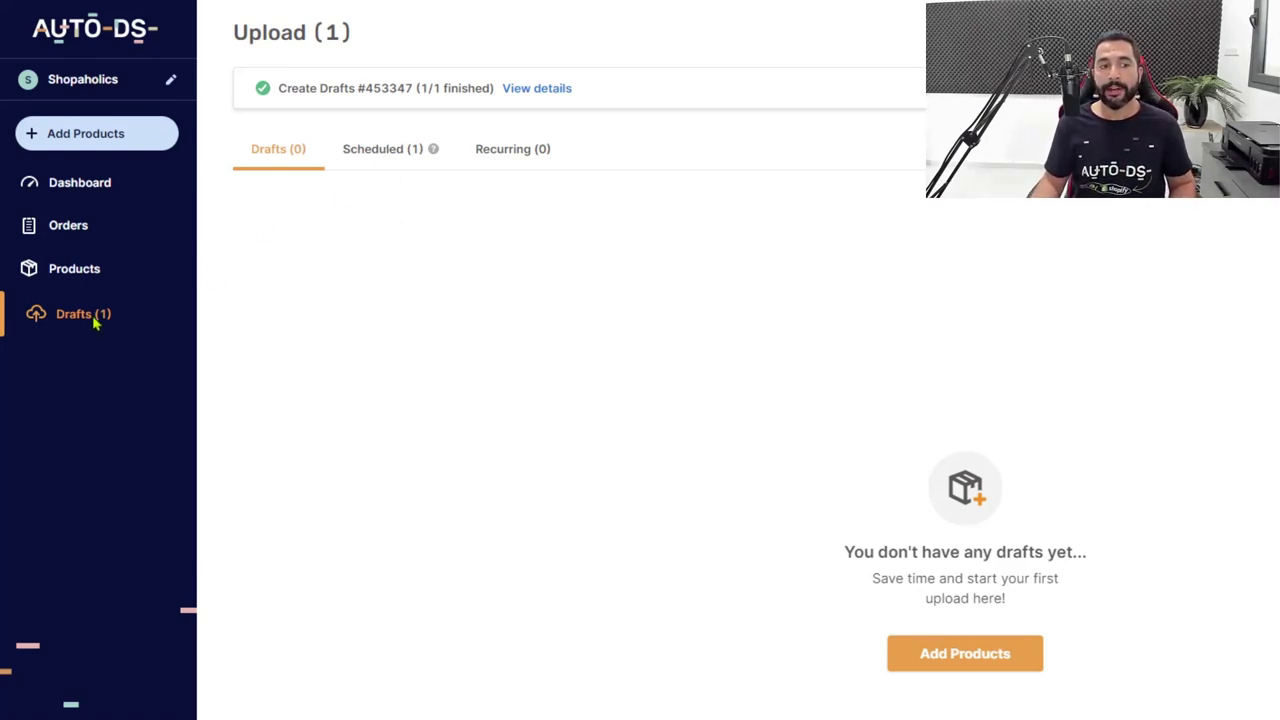
Show the Scheduled (1) tab listing LED Strip Lights for Shopaholics at 04/13/2021 02:00.
left_click(395, 158)
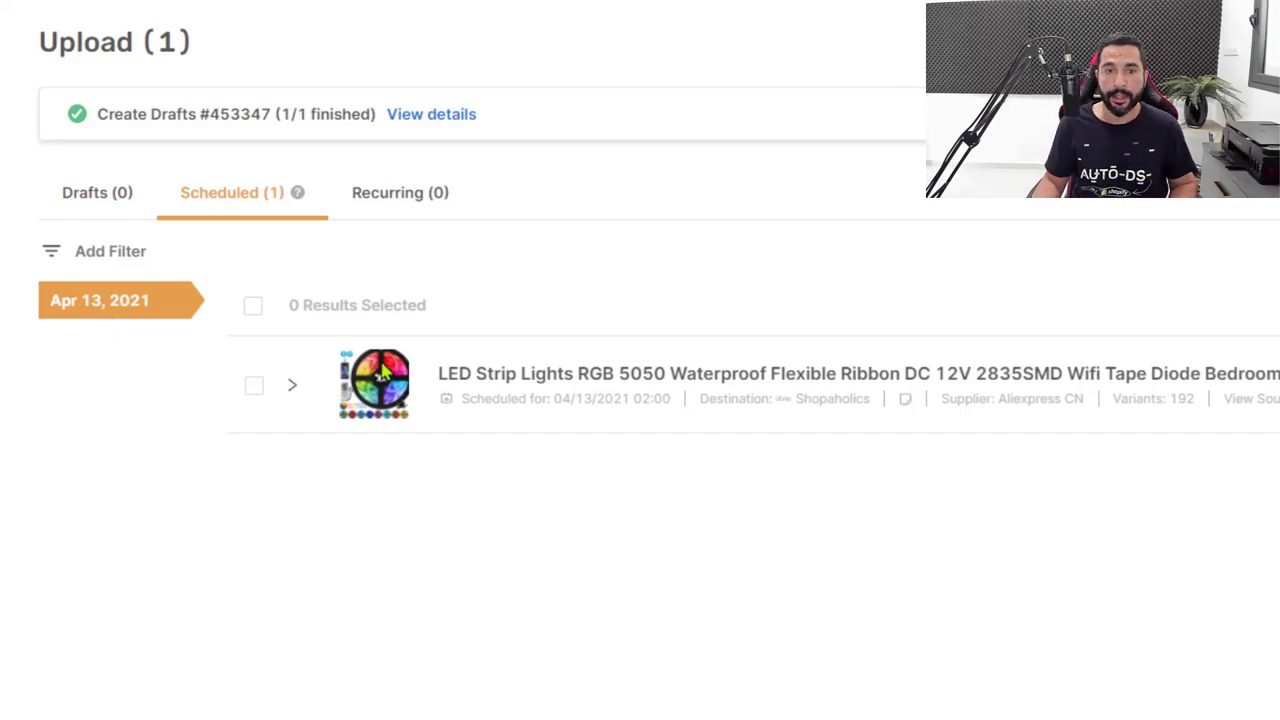
mouse_move(527, 378)
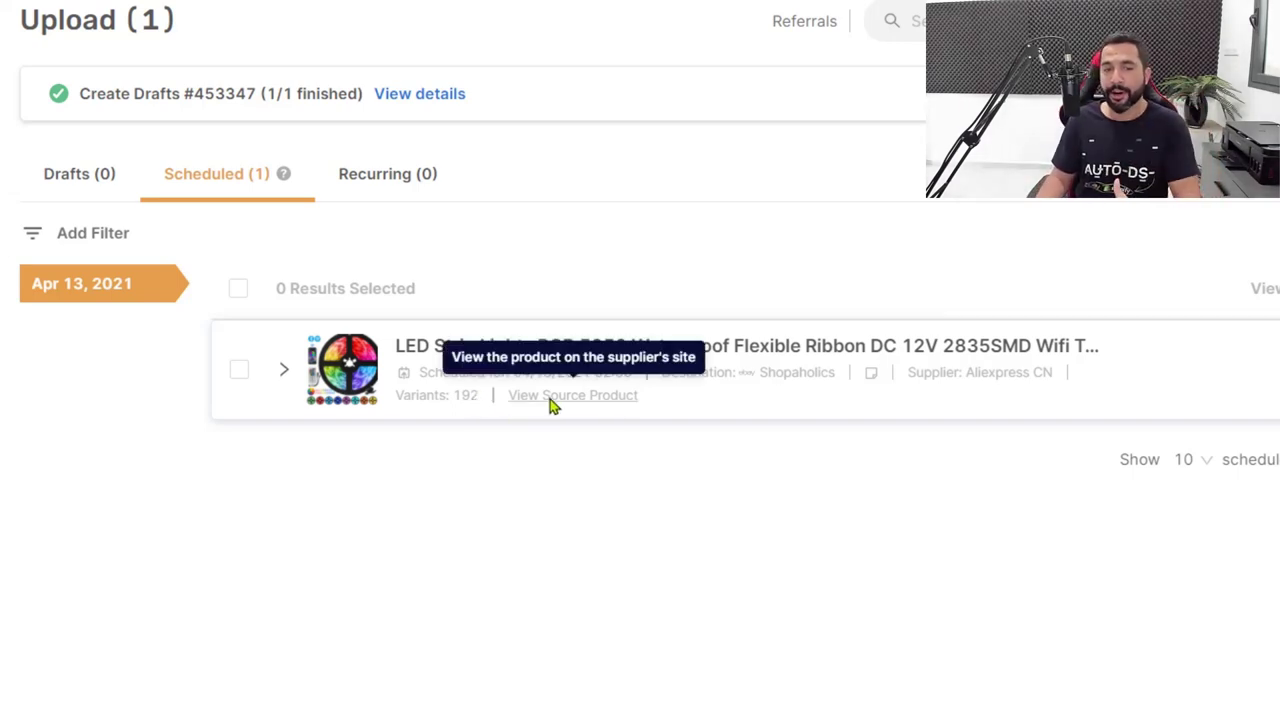
Open the scheduled LED strip product's details, review its over-long title and show the recommended categories.
left_click(287, 379)
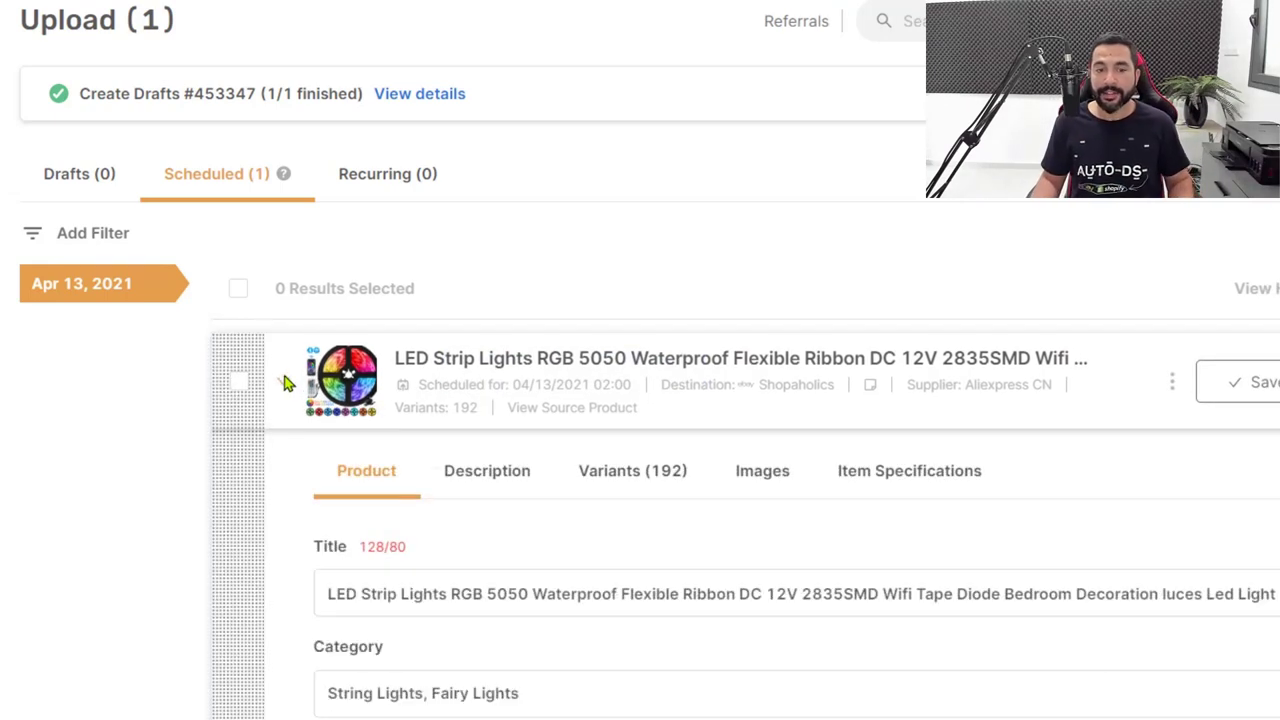
scroll(423, 457, "down", 1)
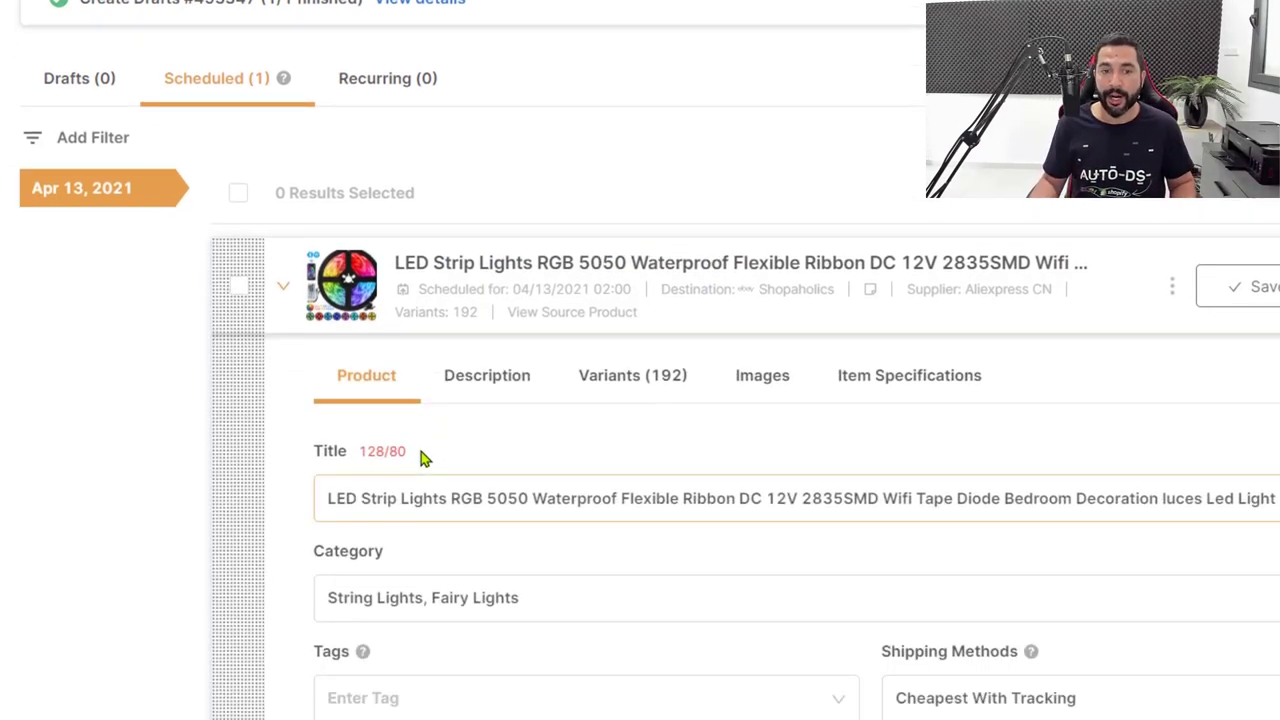
scroll(420, 457, "down", 2)
scroll(445, 598, "up", 2)
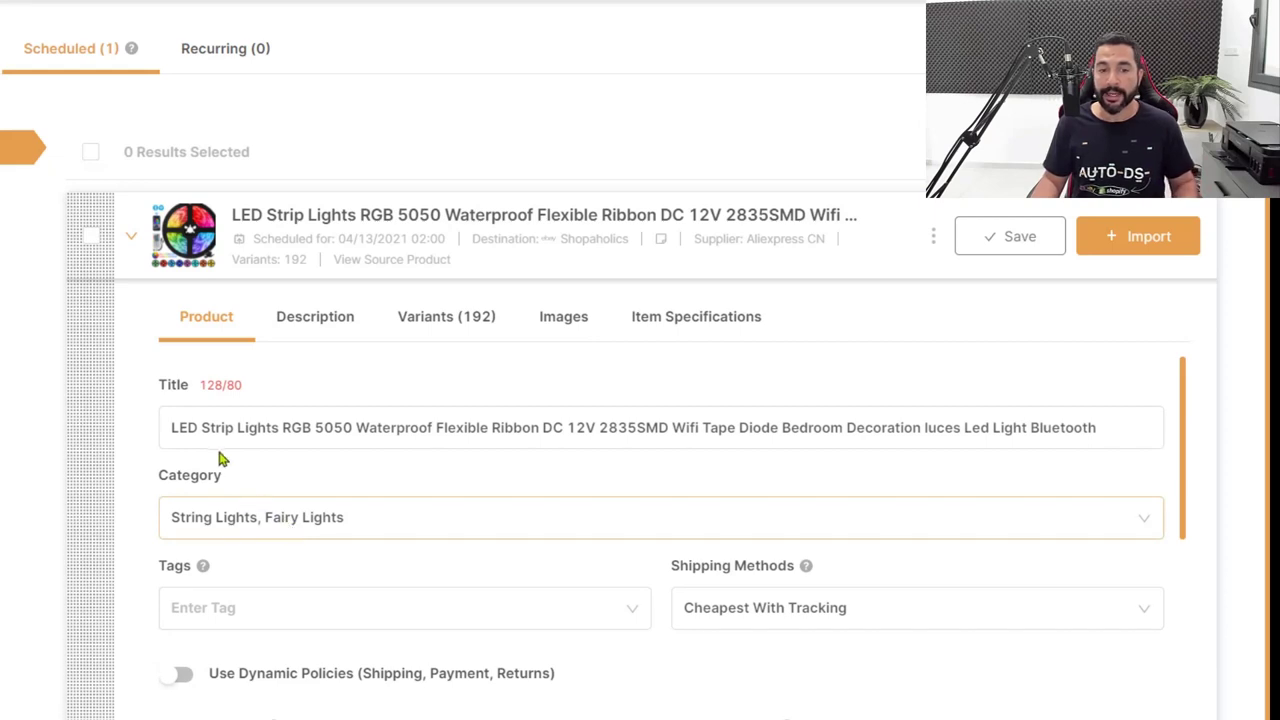
left_click_drag(201, 427, 391, 443)
left_click(392, 521)
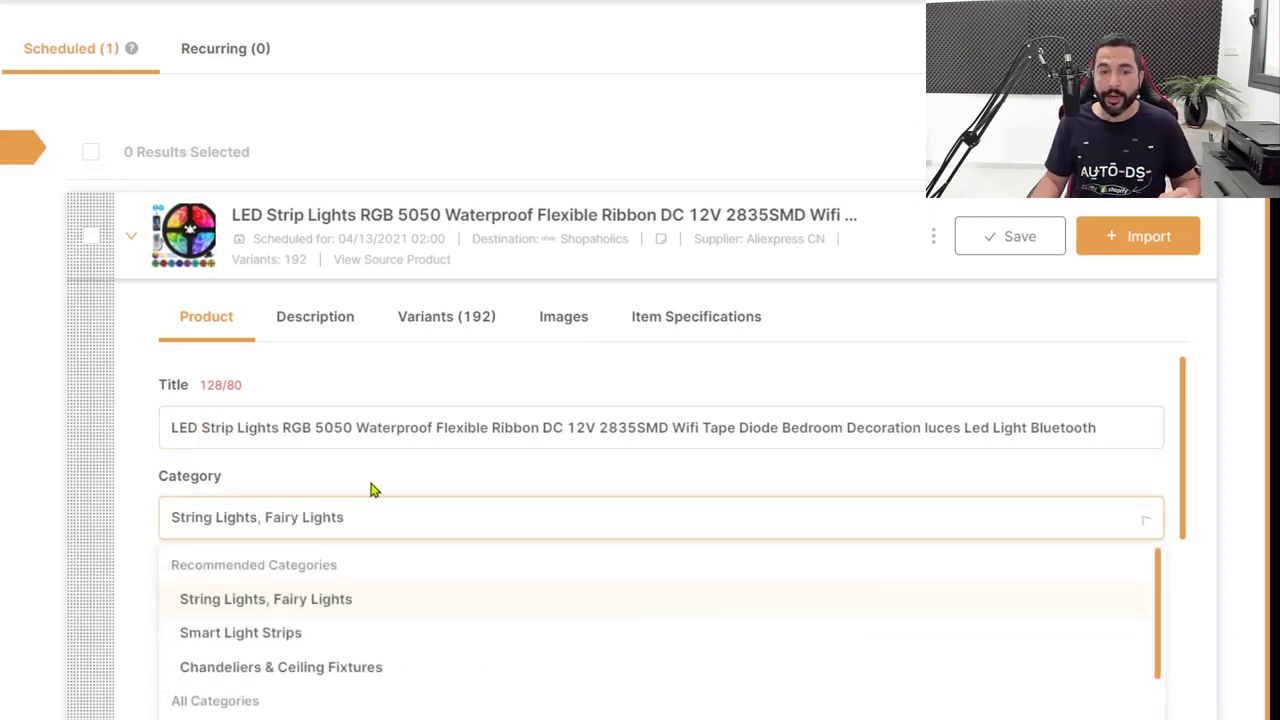
scroll(229, 586, "down", 2)
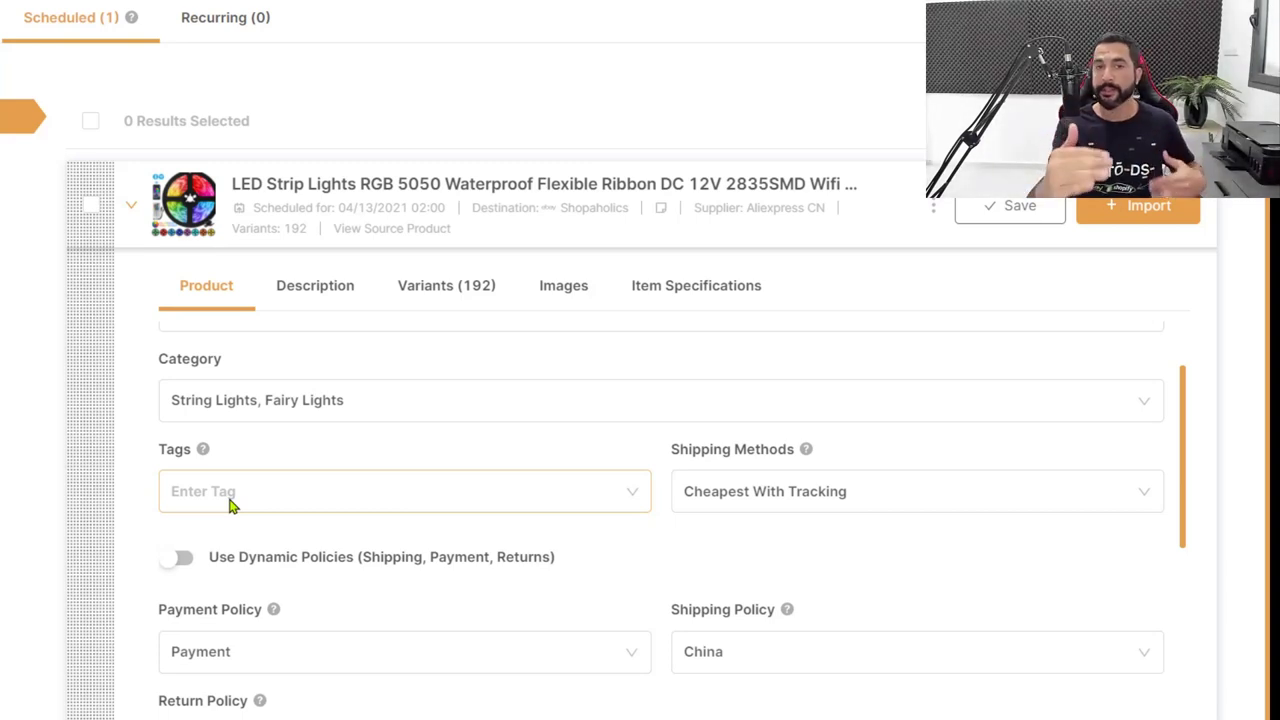
Create and apply the tag 'LED Strip Lights' in the Tags field.
left_click(230, 505)
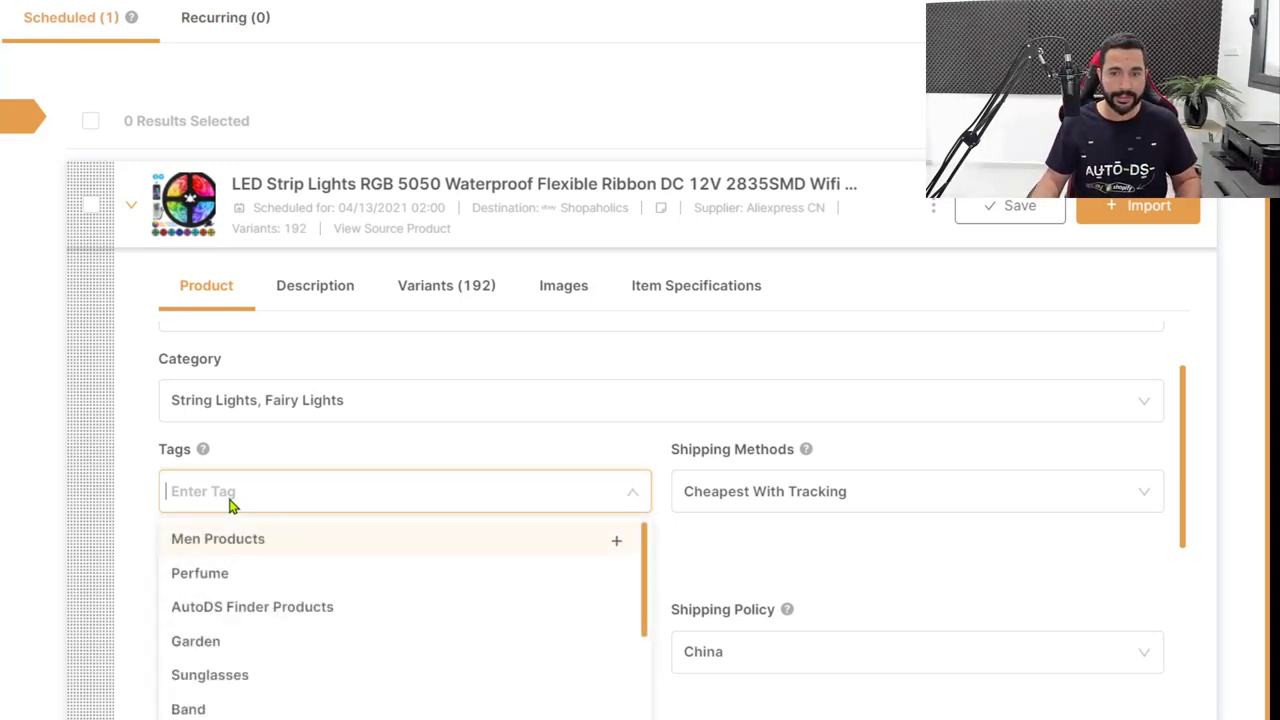
type("Strip")
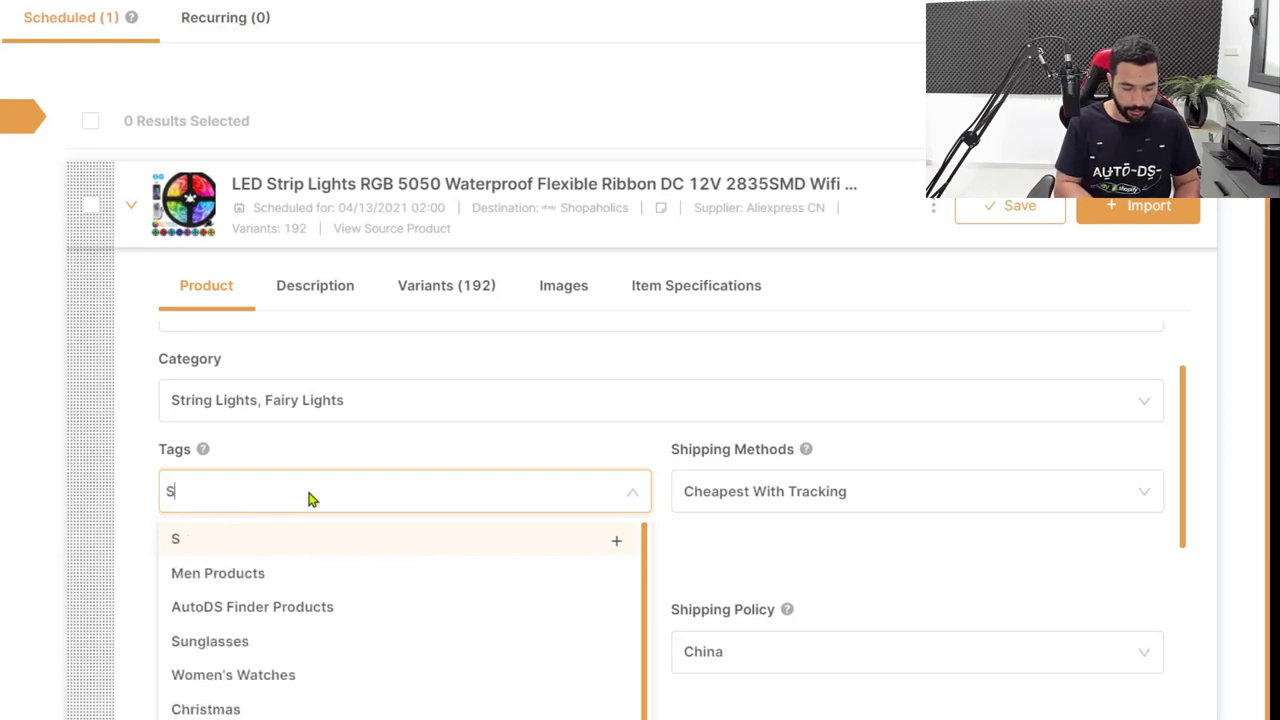
key("BackSpace")
key("BackSpace")
key("BackSpace")
key("BackSpace")
key("BackSpace")
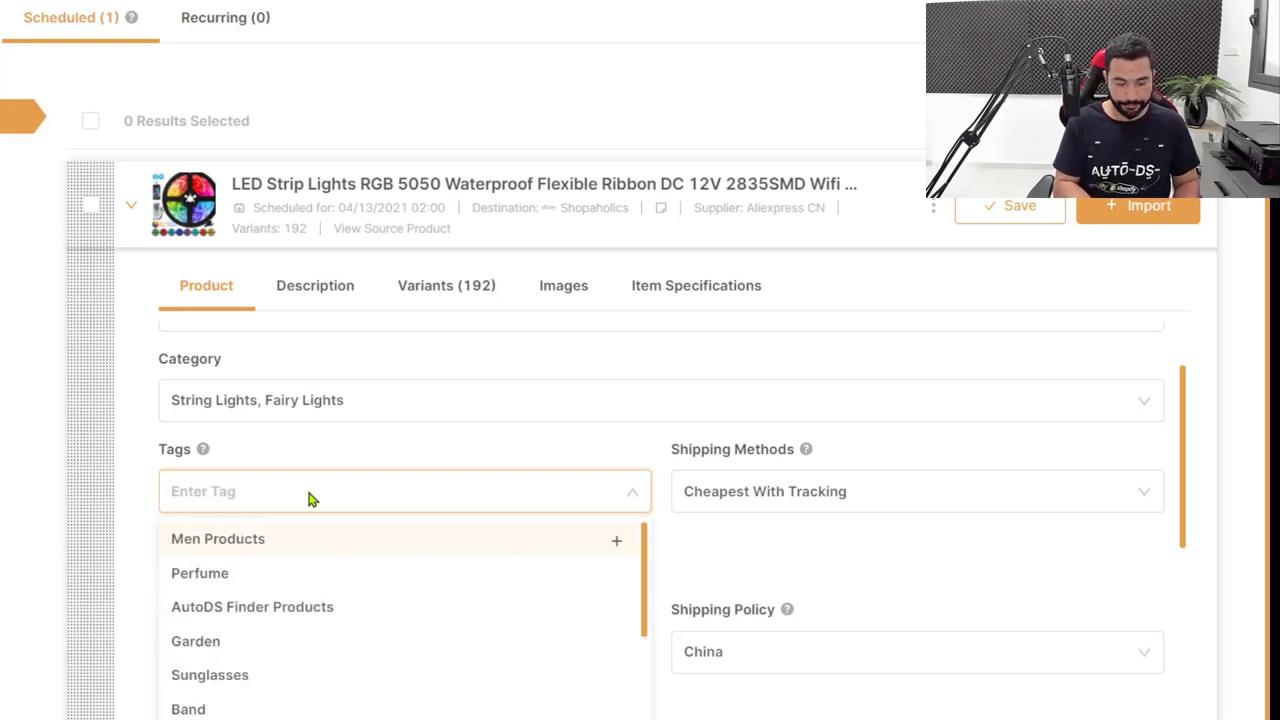
type("LED Strip Lights")
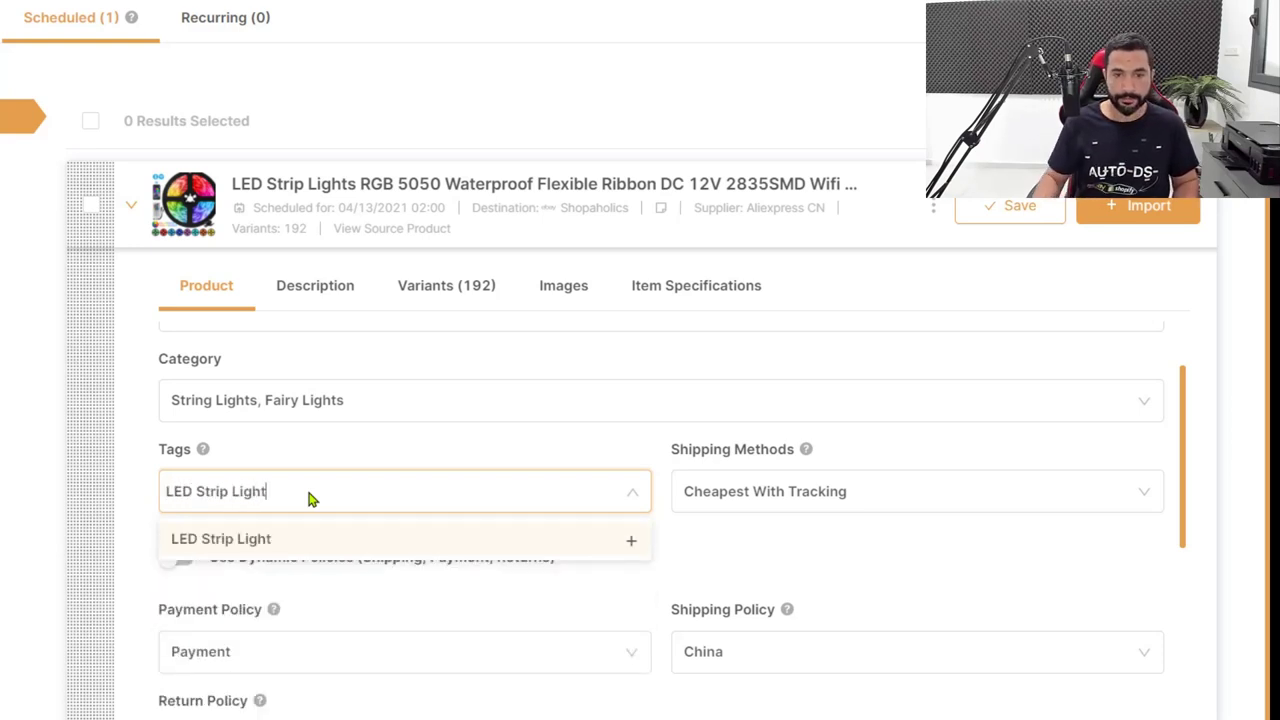
left_click(631, 540)
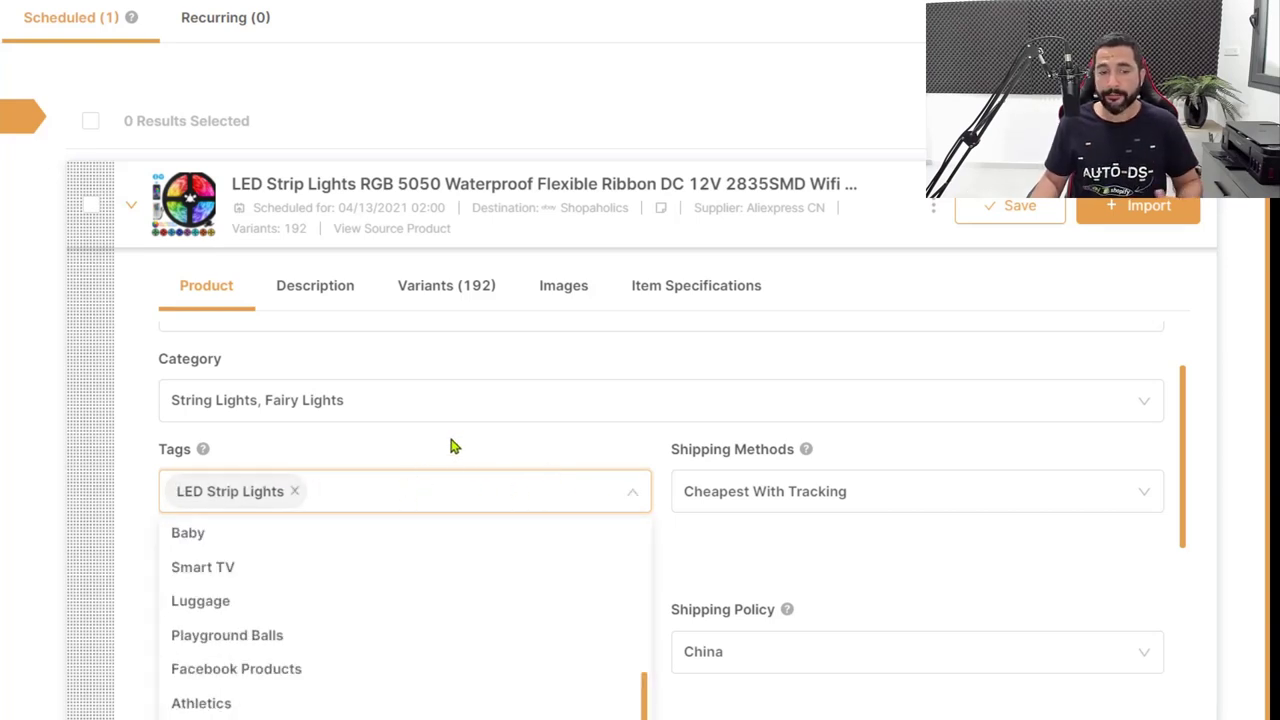
left_click(140, 460)
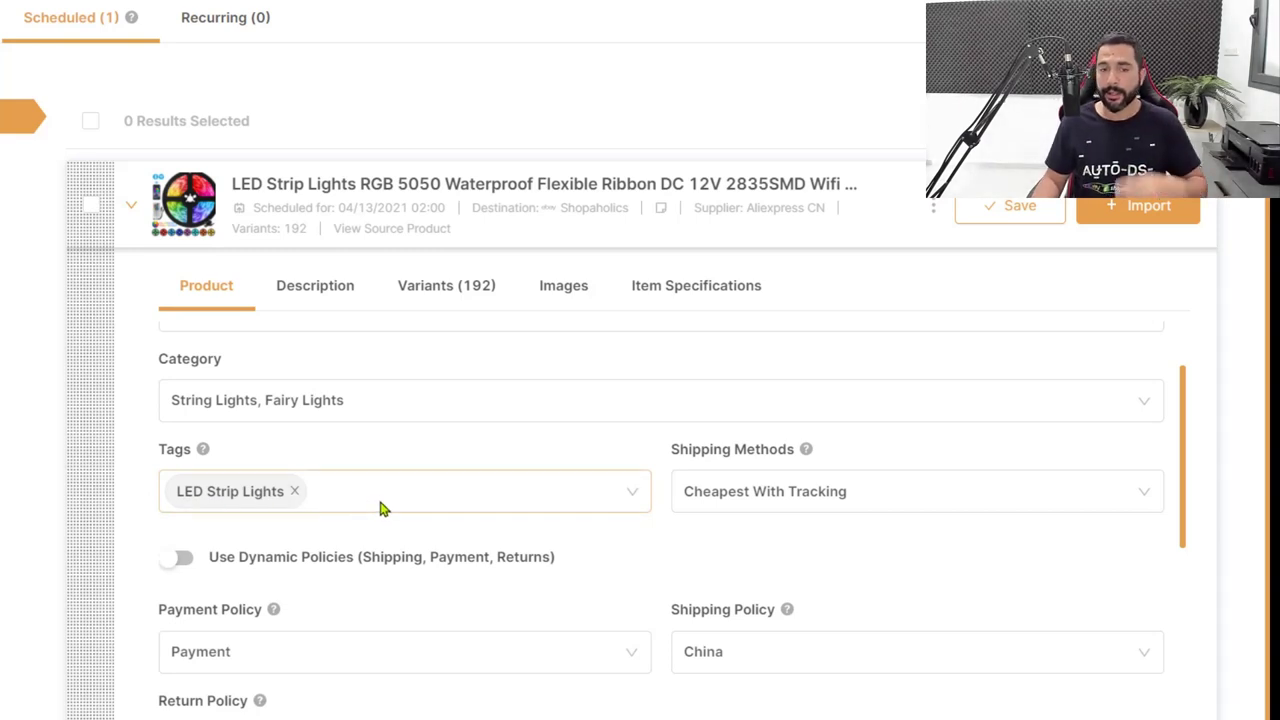
Scroll through the policy, location, brand and Monitoring fields, then view the Description tab.
scroll(370, 497, "down", 2)
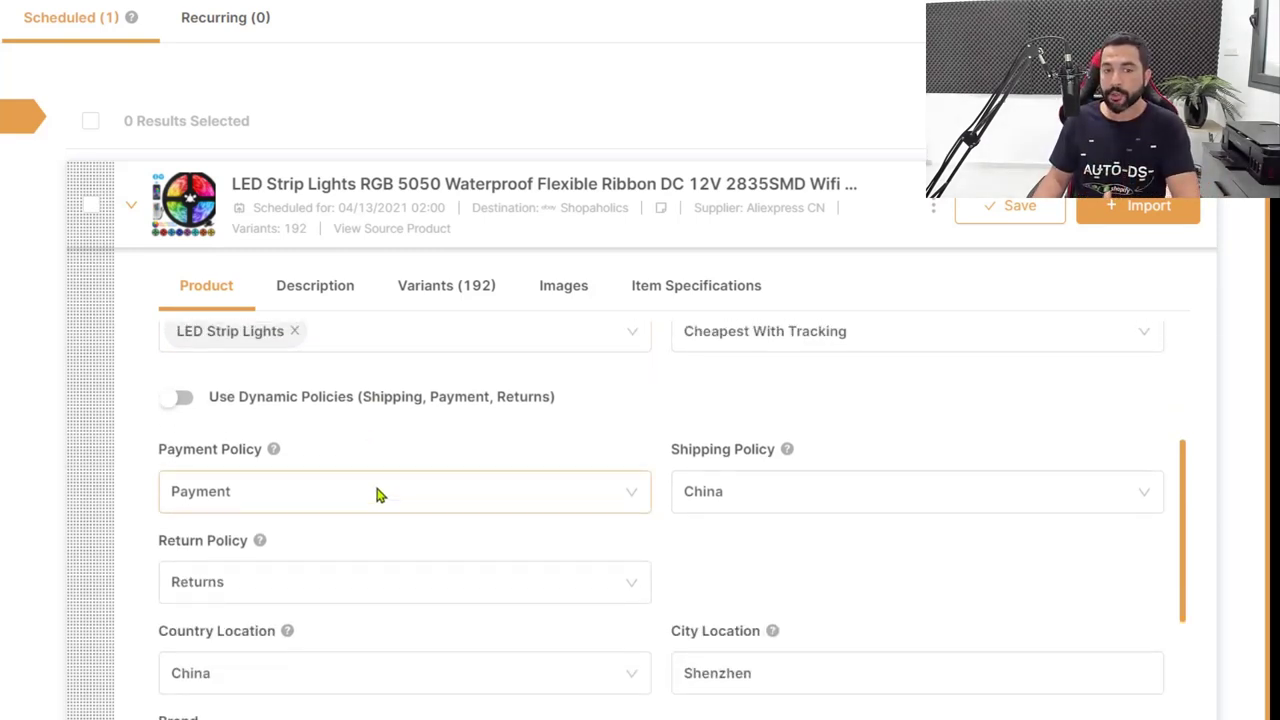
scroll(378, 495, "up", 1)
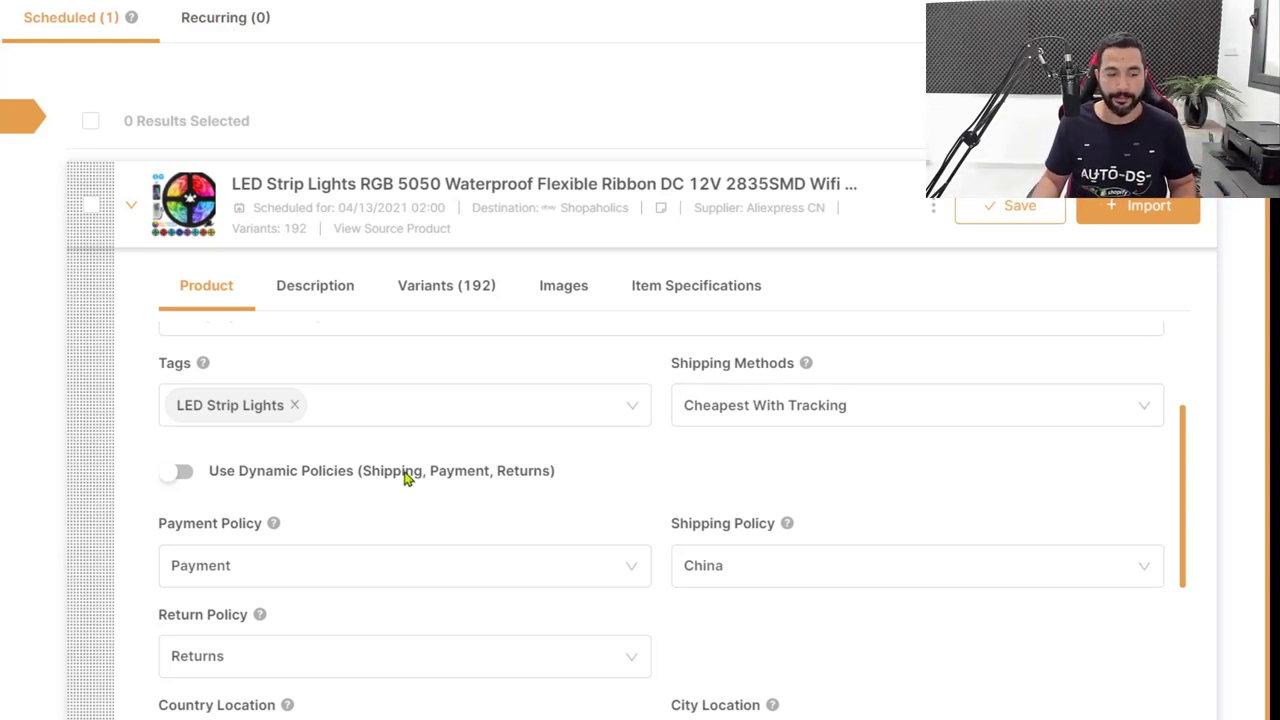
scroll(280, 470, "down", 2)
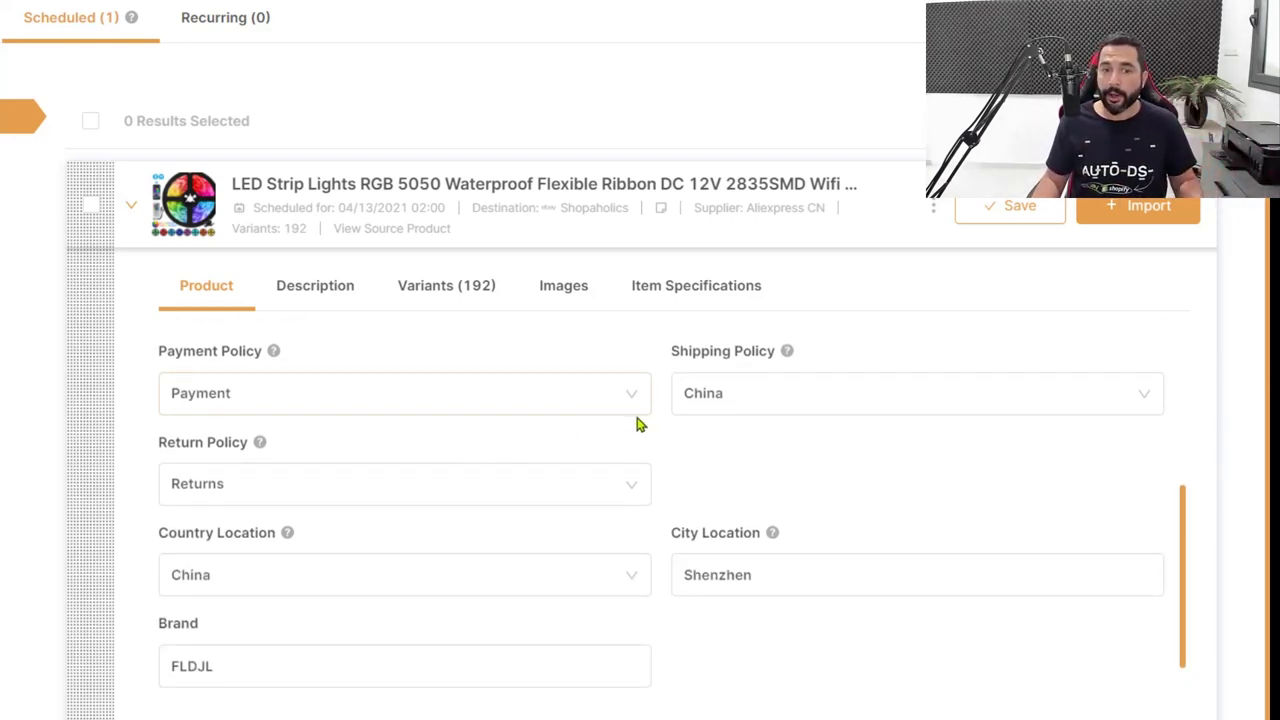
scroll(363, 514, "down", 2)
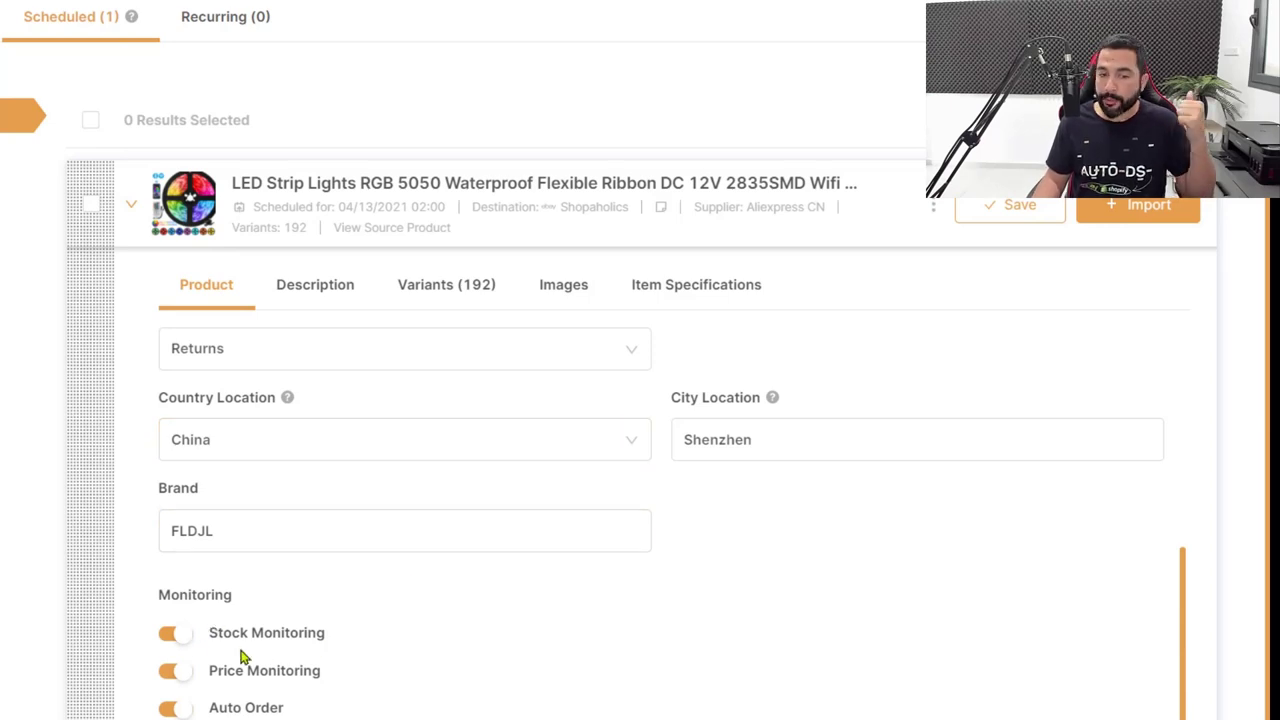
scroll(248, 704, "up", 1)
scroll(329, 334, "up", 3)
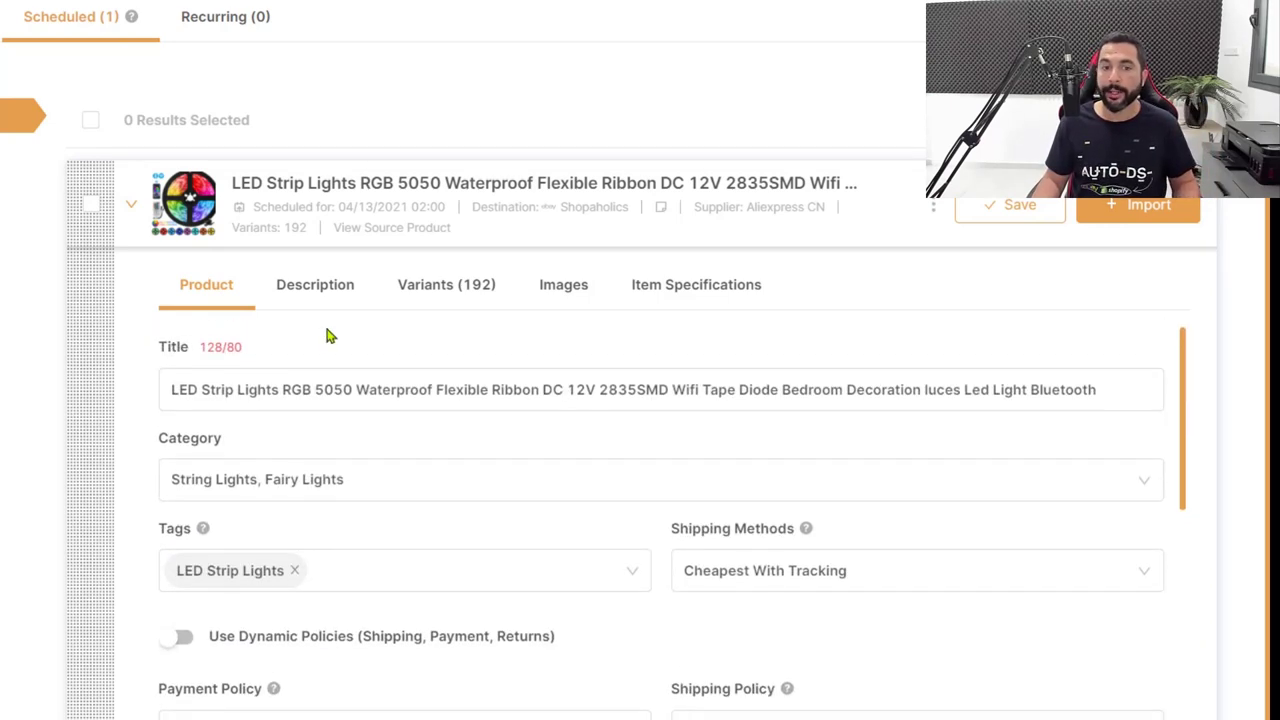
left_click(337, 288)
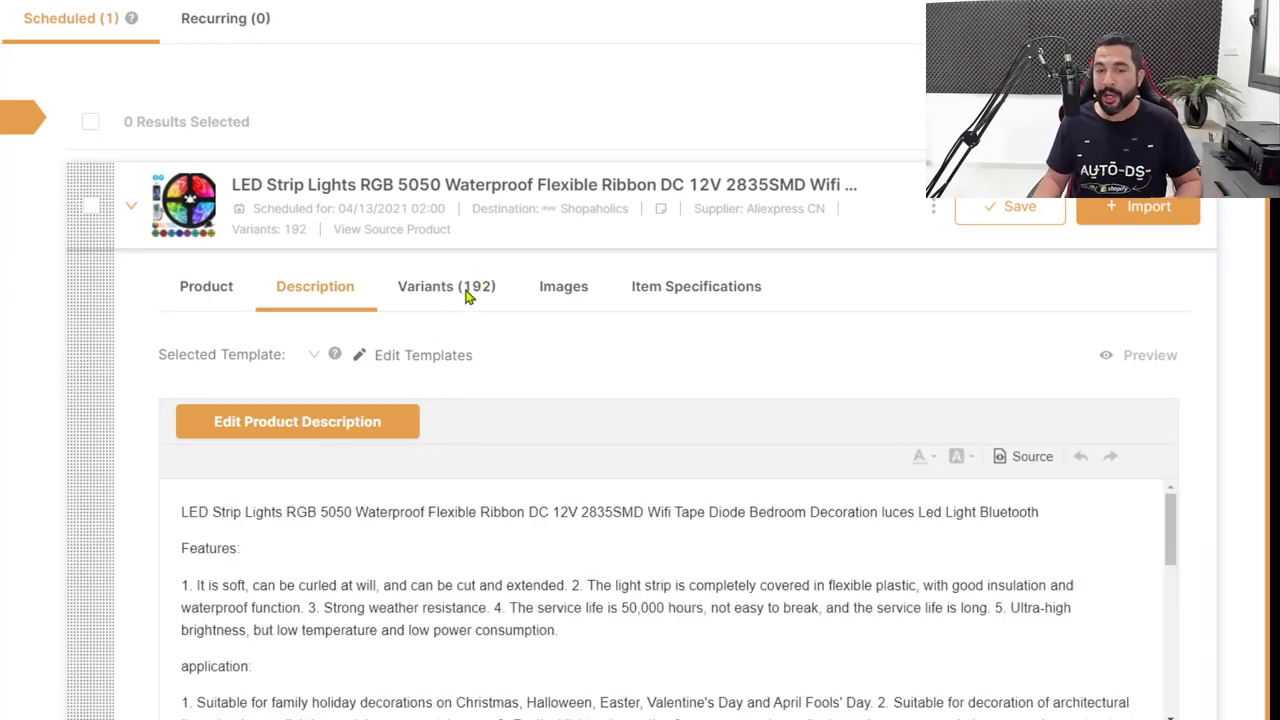
Scroll the 192 variants and edit the 5050 Waterproof, AU Plug, 10M variant.
left_click(467, 294)
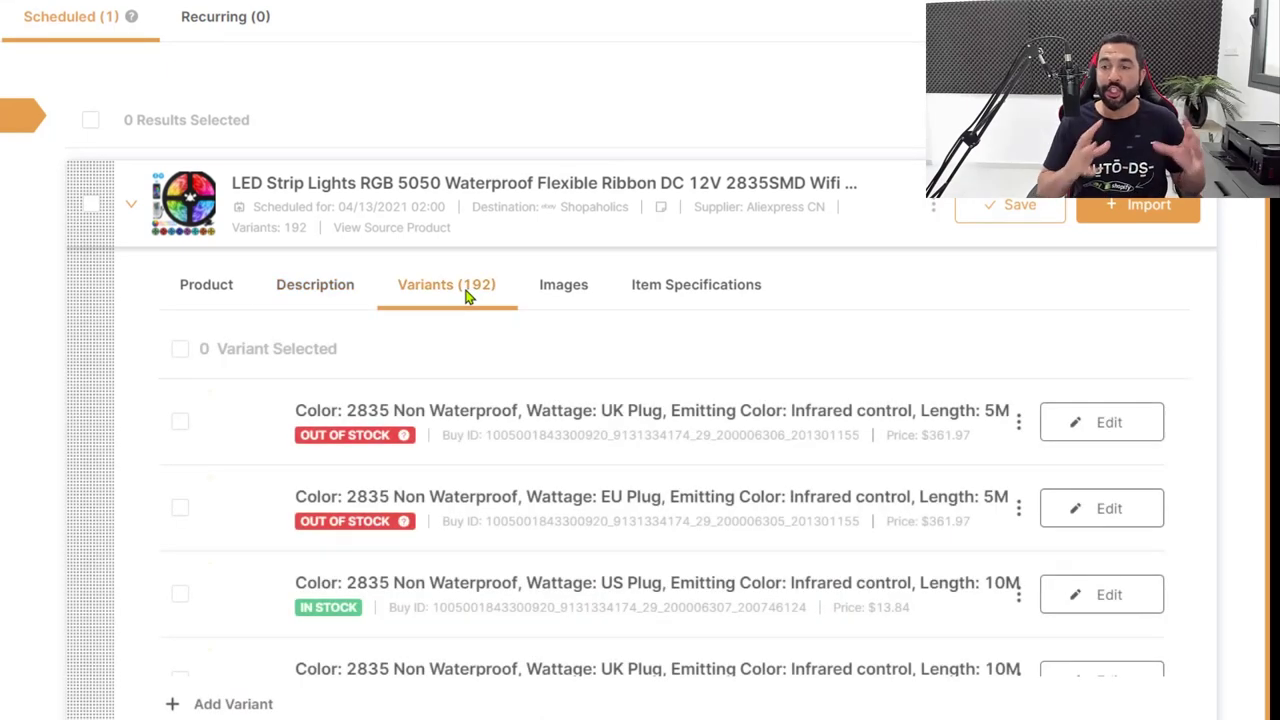
scroll(610, 400, "down", 5)
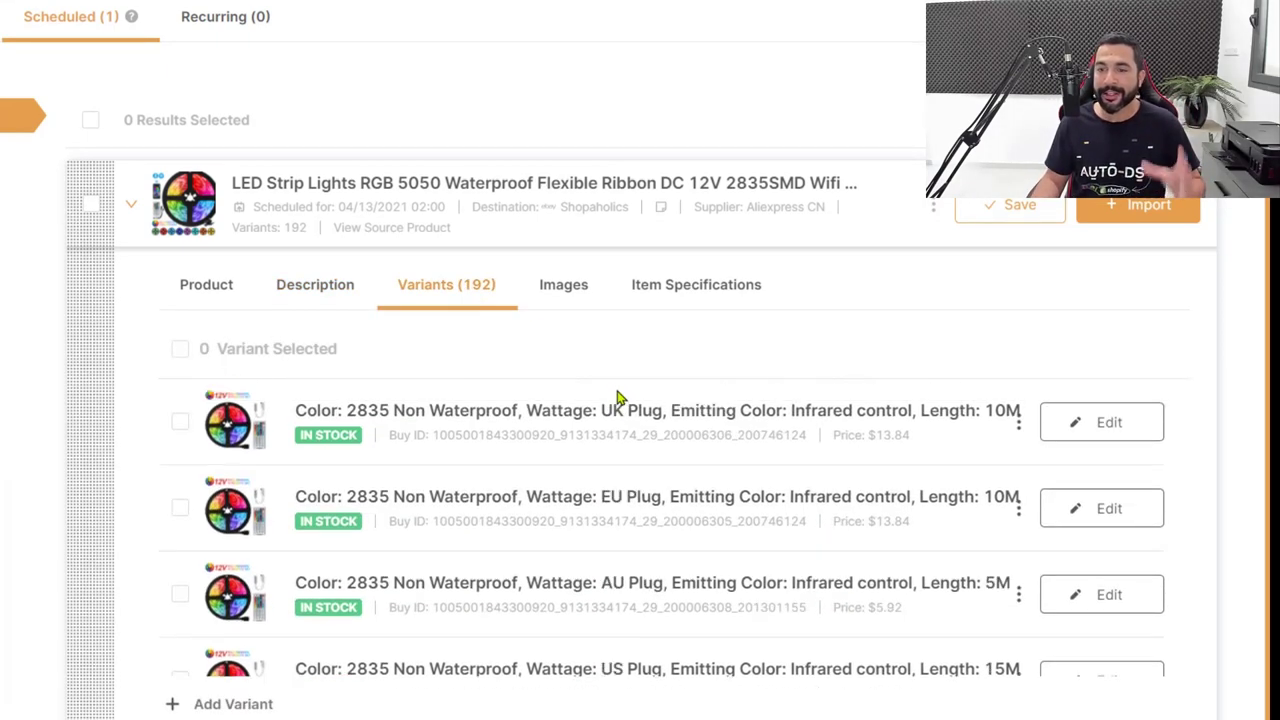
scroll(606, 442, "down", 10)
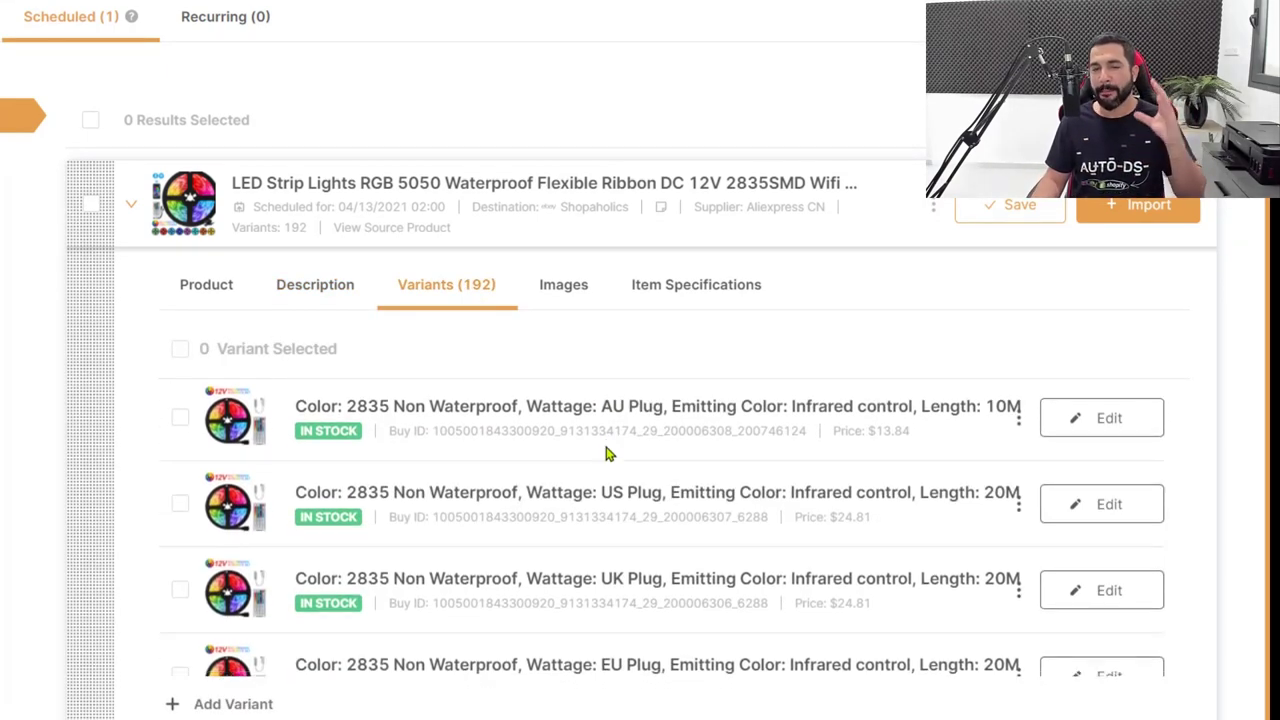
scroll(605, 453, "down", 3)
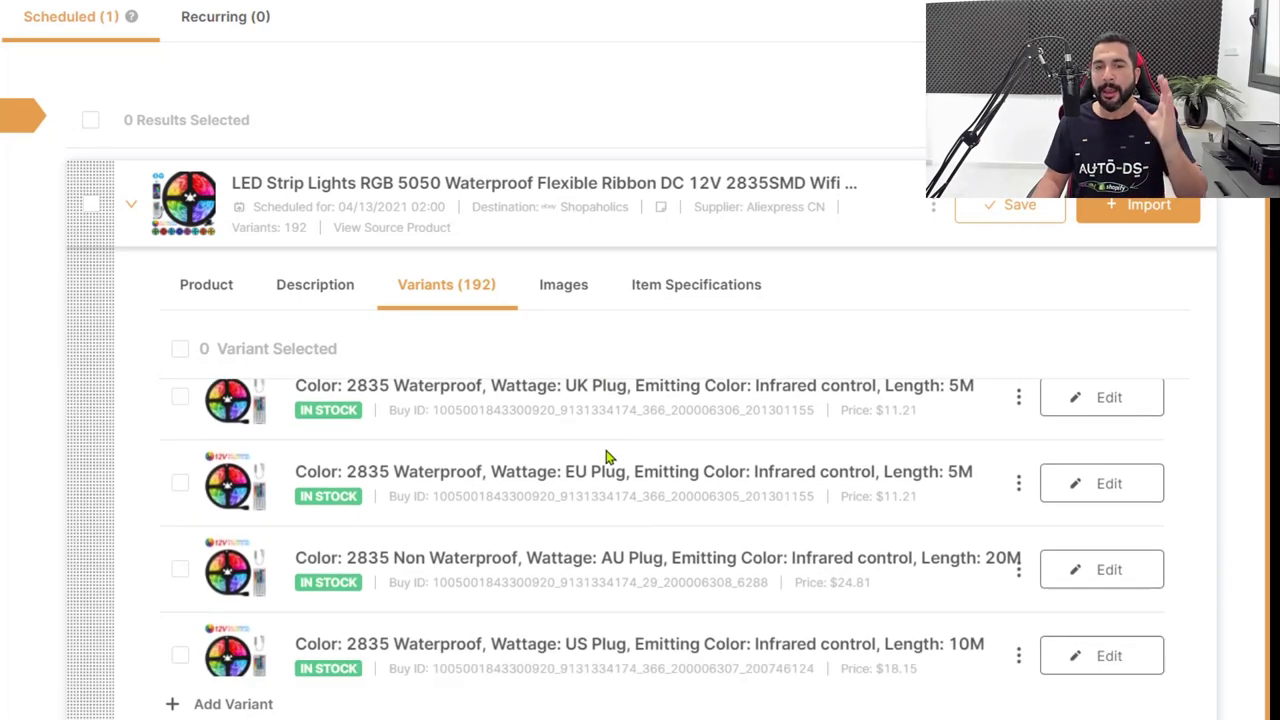
scroll(605, 453, "down", 5)
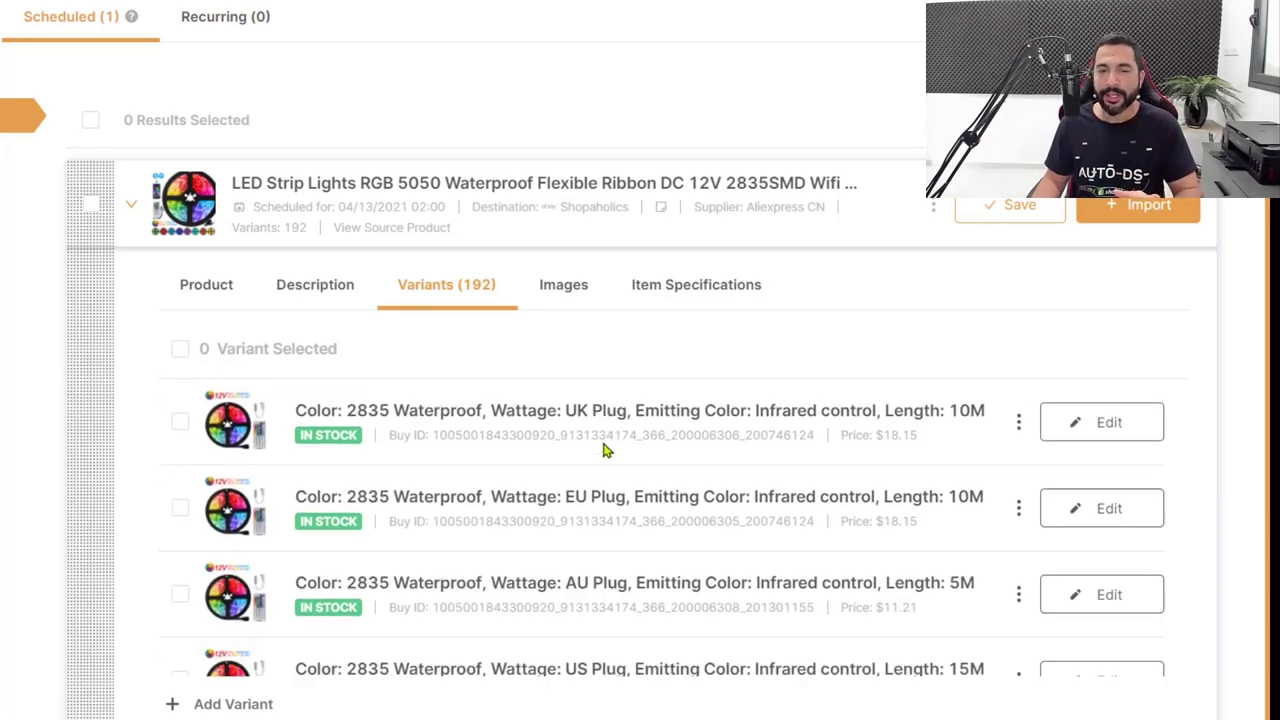
scroll(603, 450, "down", 5)
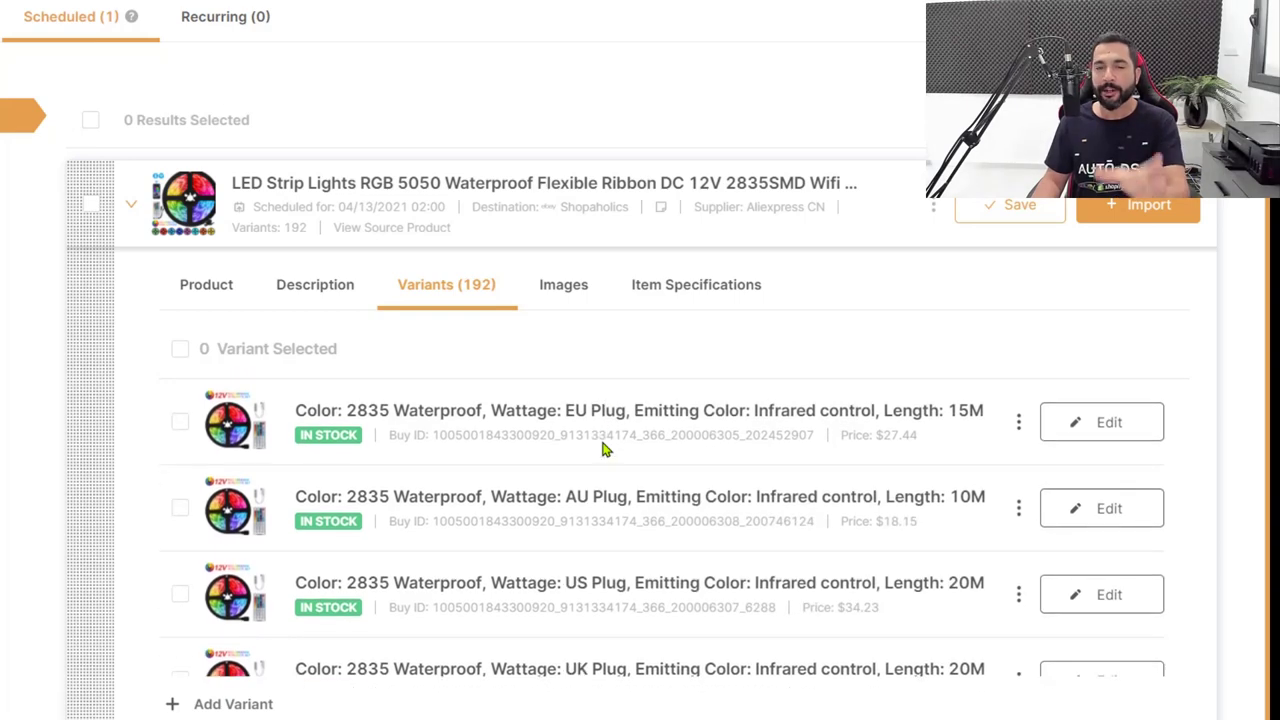
scroll(600, 451, "down", 5)
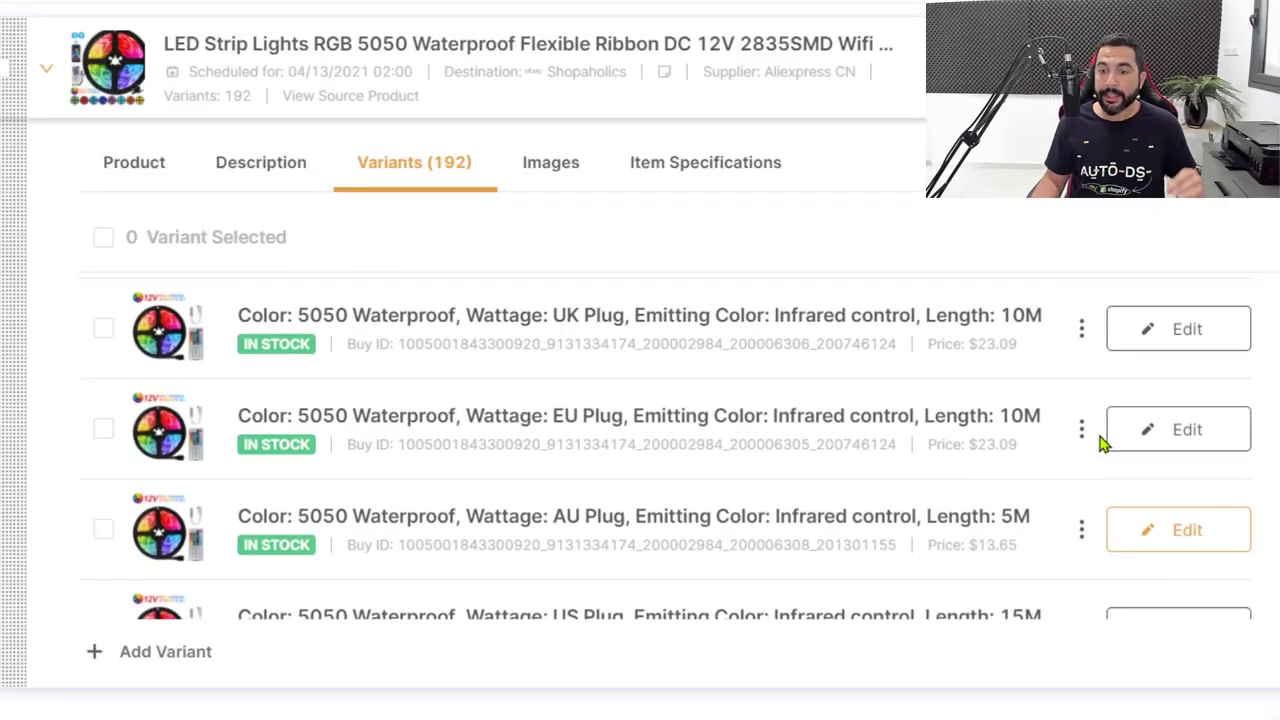
scroll(1103, 443, "down", 3)
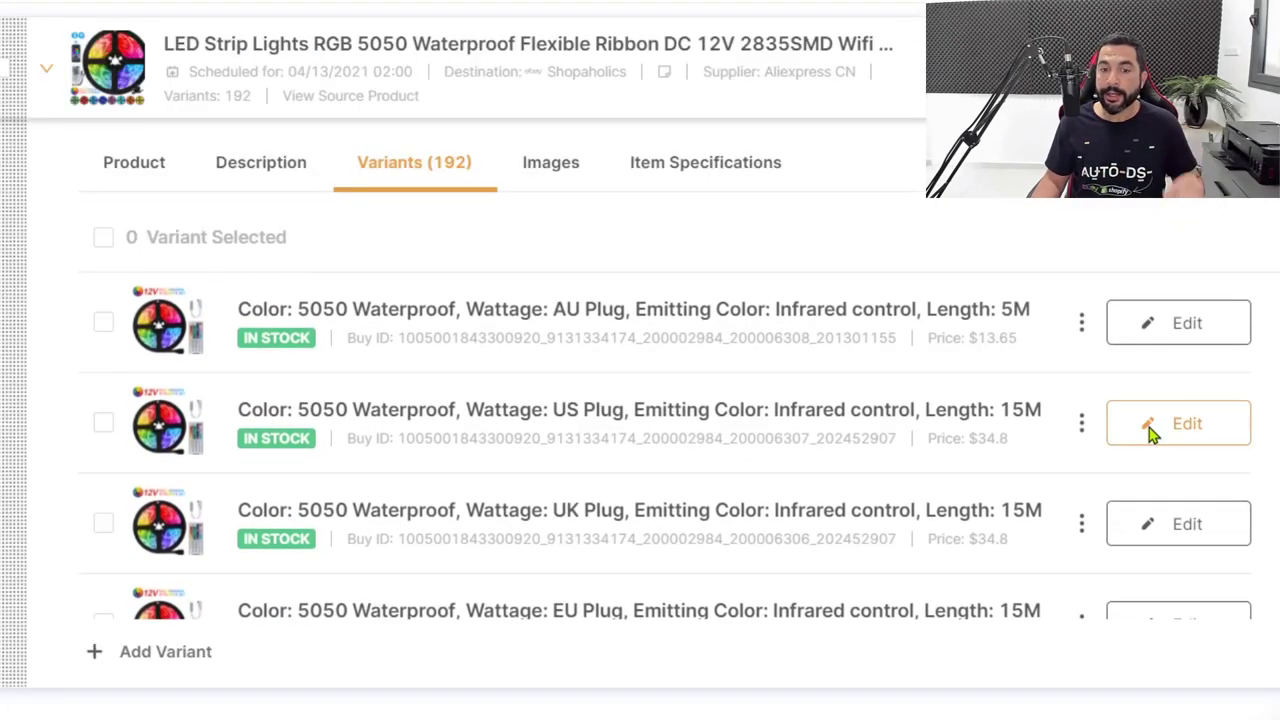
scroll(988, 407, "down", 2)
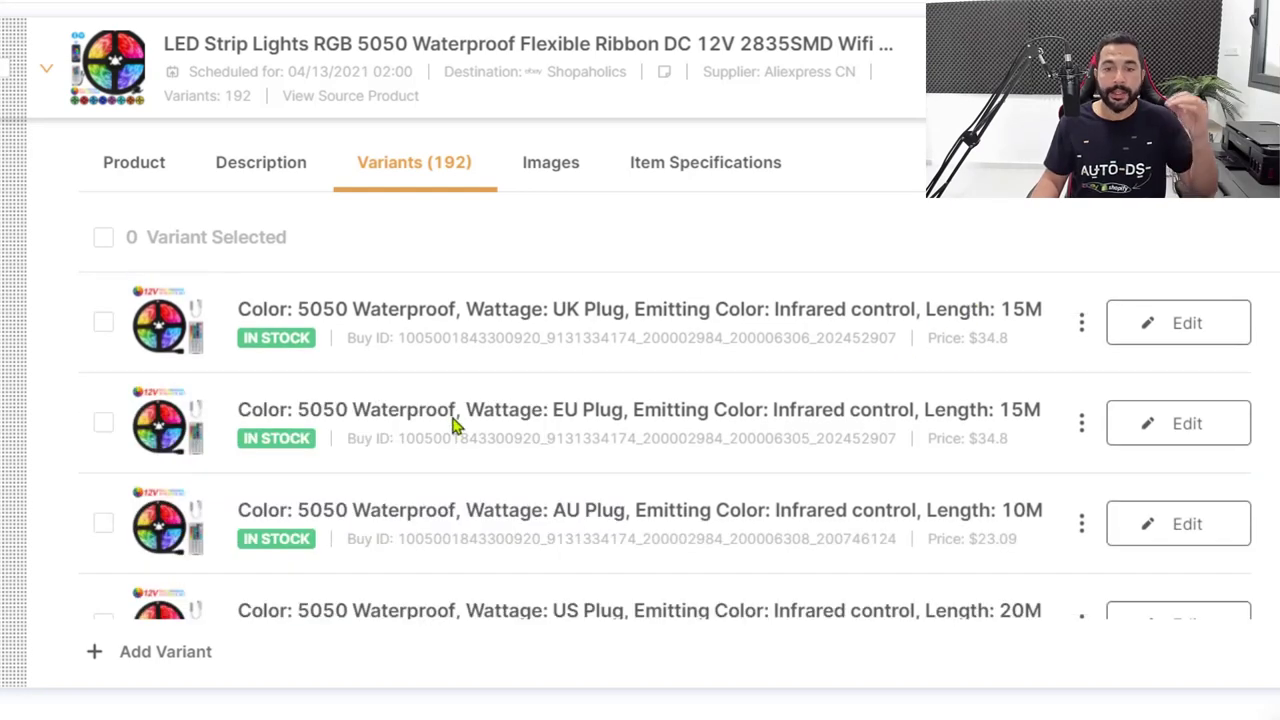
scroll(790, 481, "down", 2)
left_click(1178, 323)
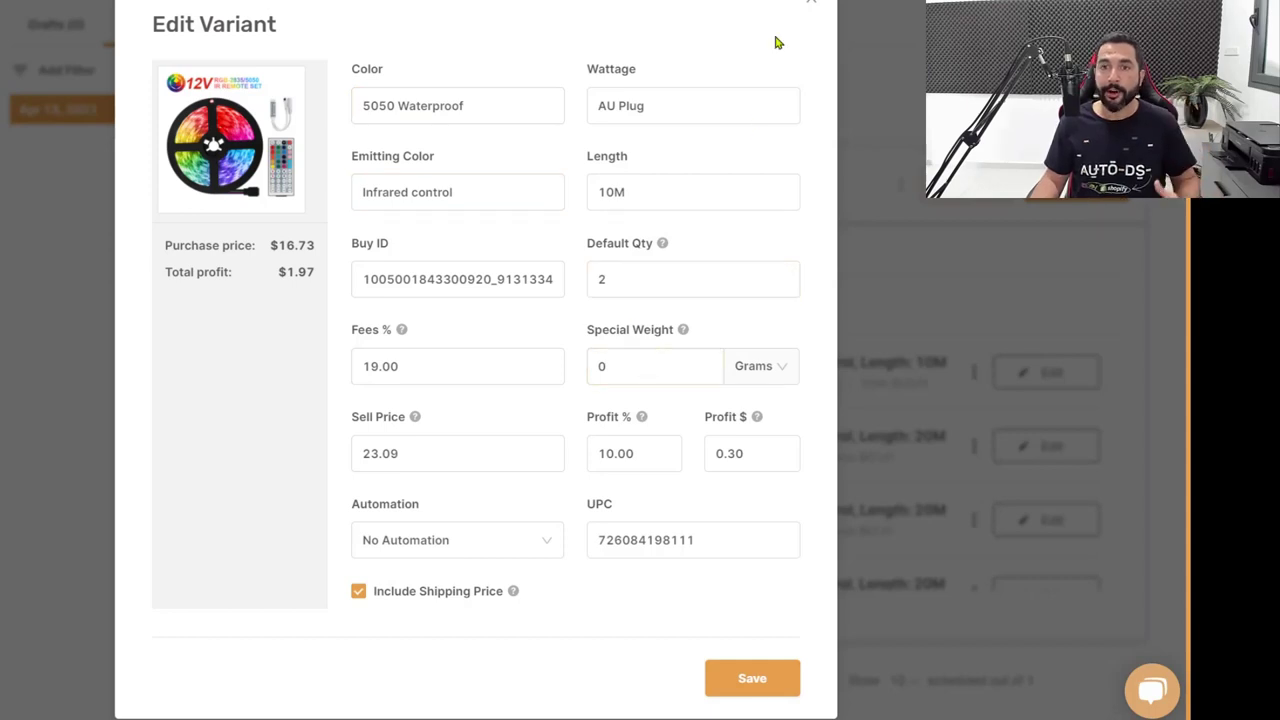
Close the Edit Variant dialog and scroll through the listing's product images and main image.
left_click(811, 3)
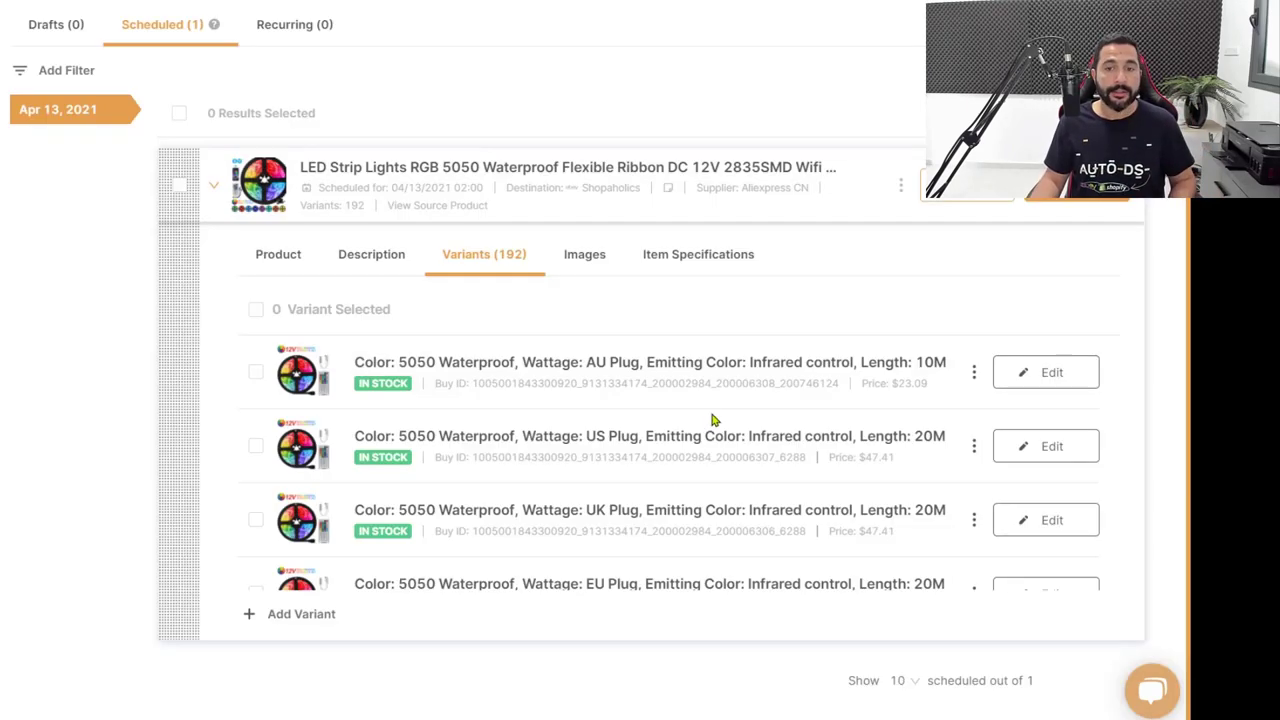
left_click(585, 254)
scroll(620, 380, "down", 3)
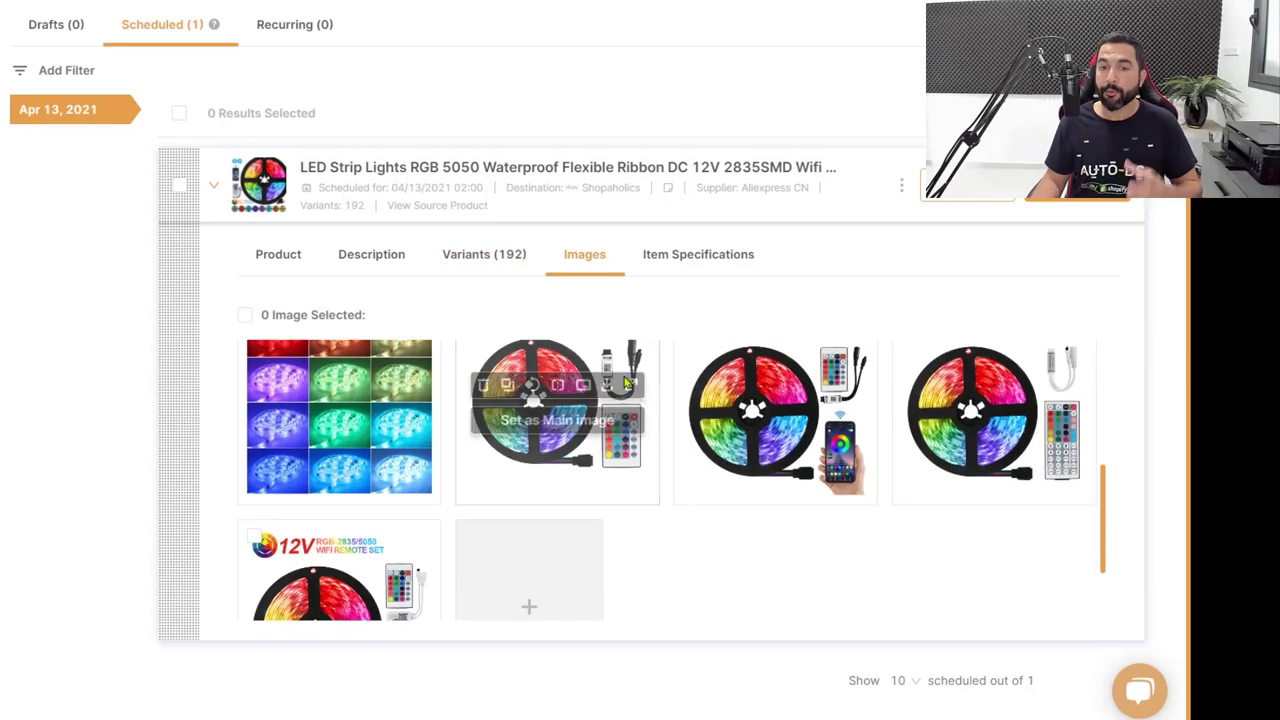
scroll(635, 350, "down", 2)
scroll(684, 262, "up", 5)
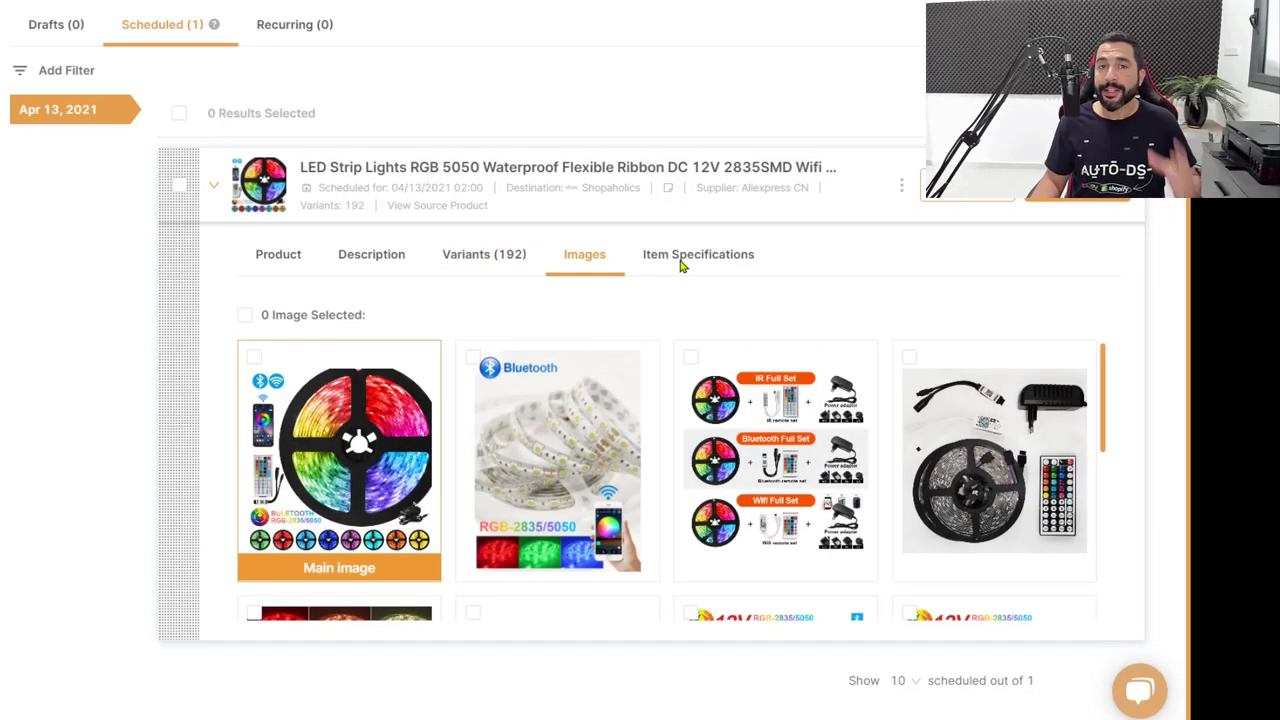
Scroll through the LED strip listing's Item Specifications table.
left_click(690, 256)
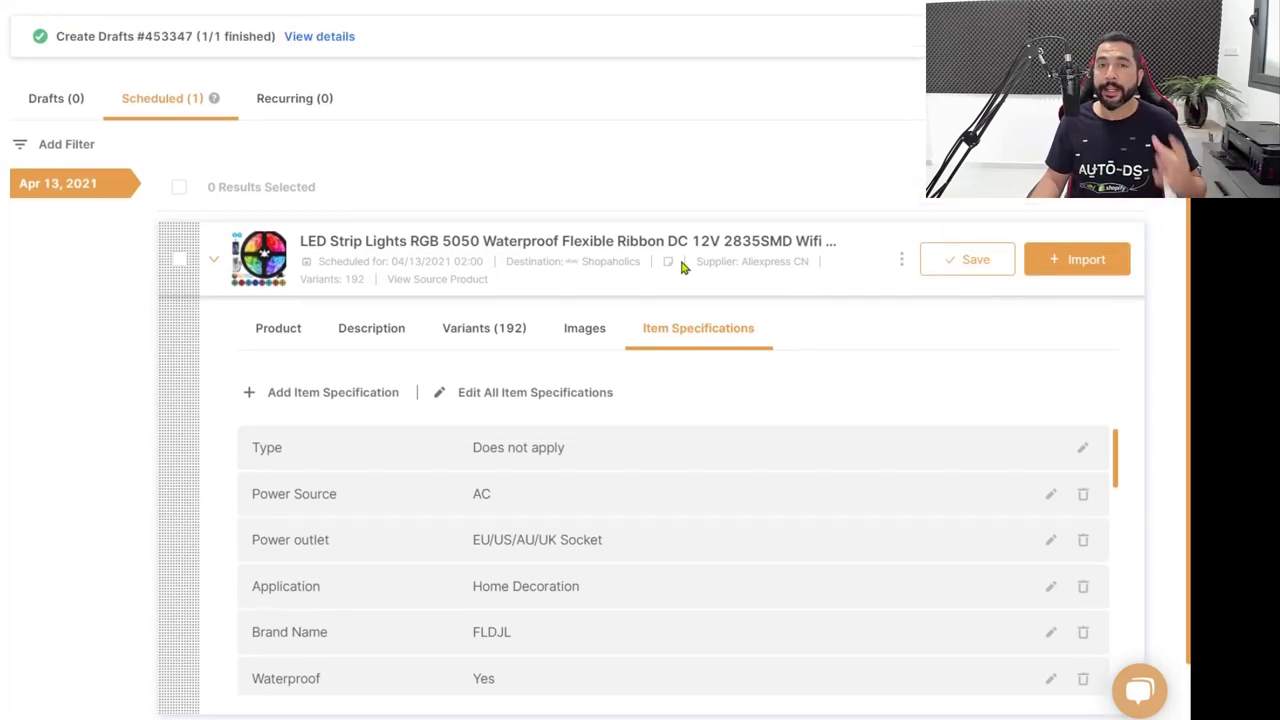
scroll(755, 389, "down", 1)
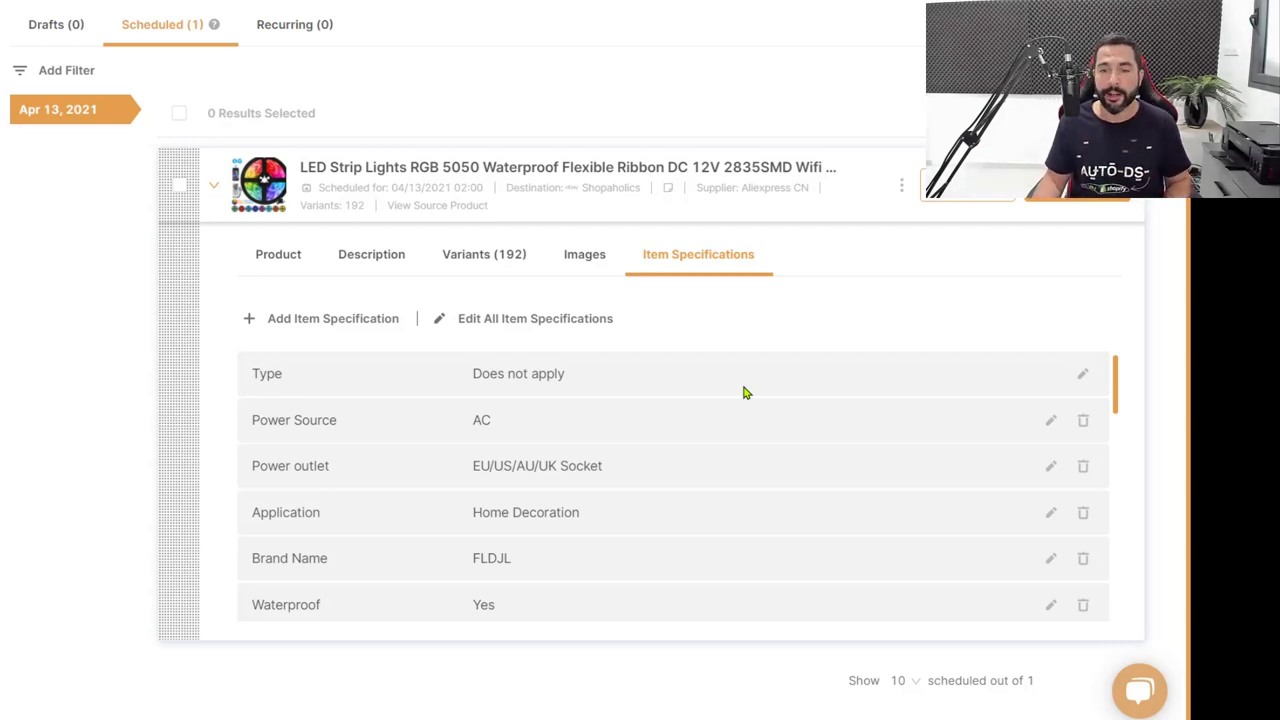
scroll(738, 390, "down", 2)
scroll(731, 425, "down", 3)
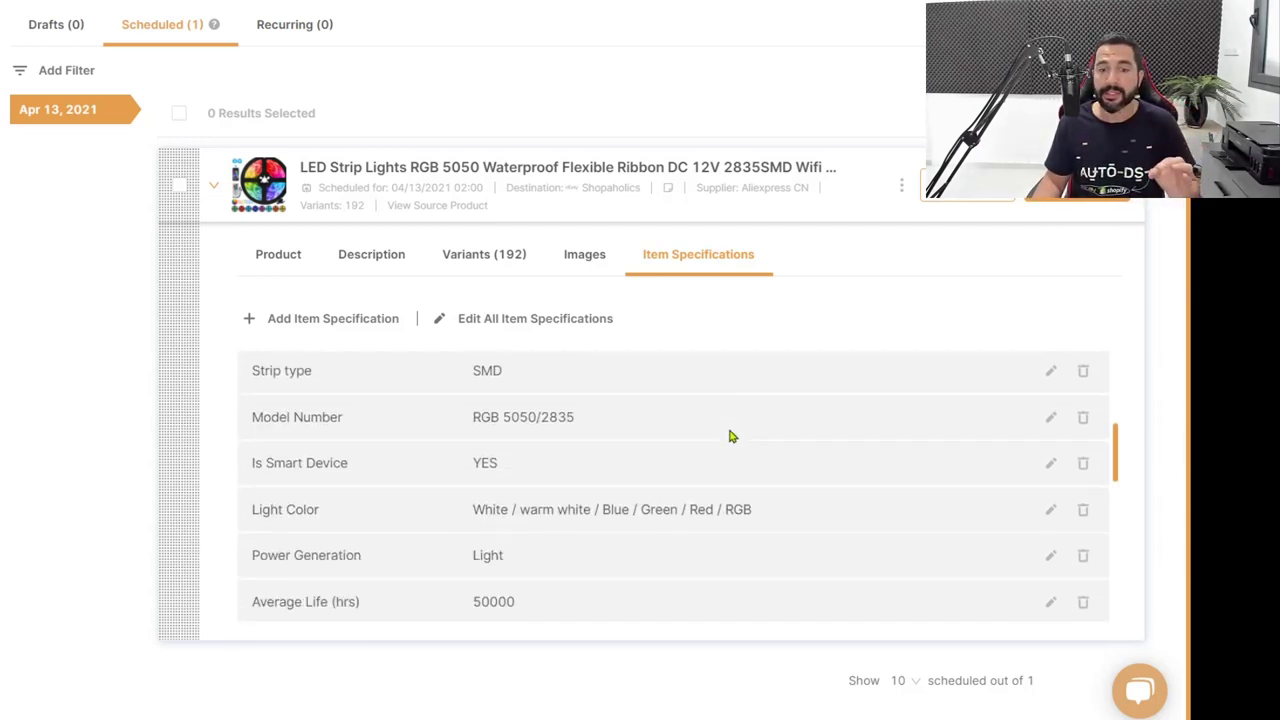
scroll(731, 441, "down", 5)
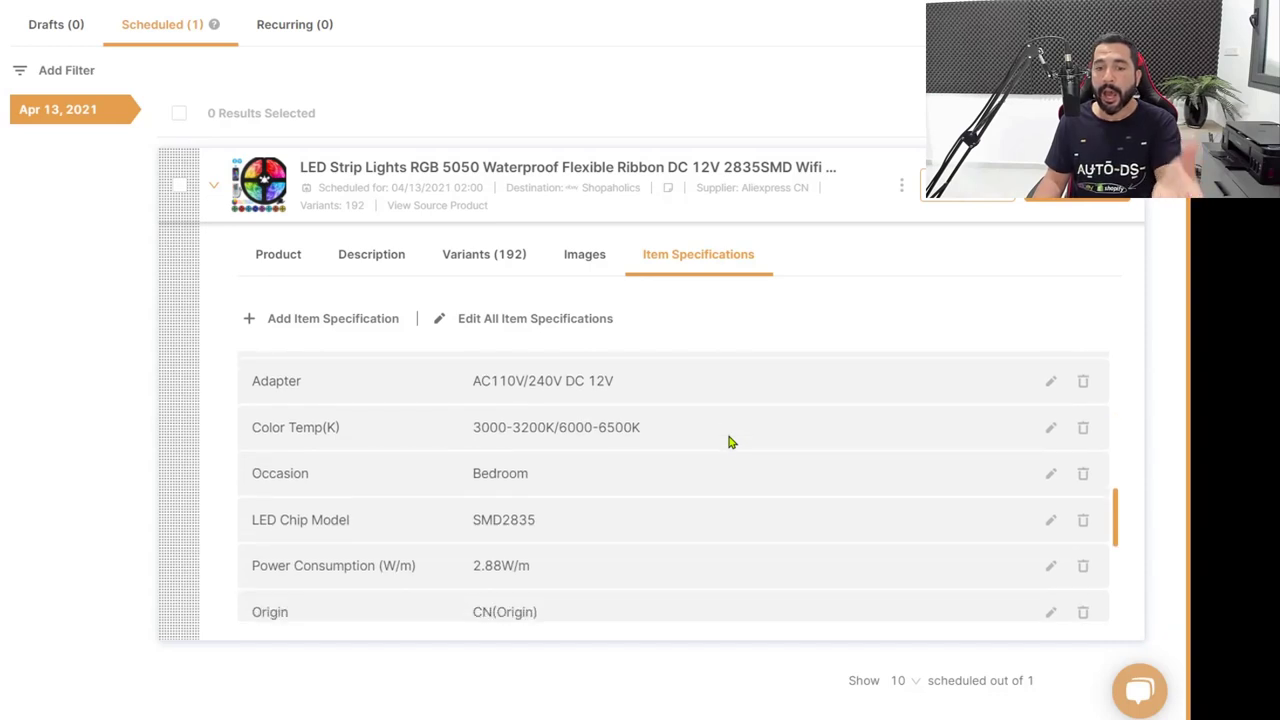
scroll(737, 470, "down", 1)
scroll(740, 484, "up", 5)
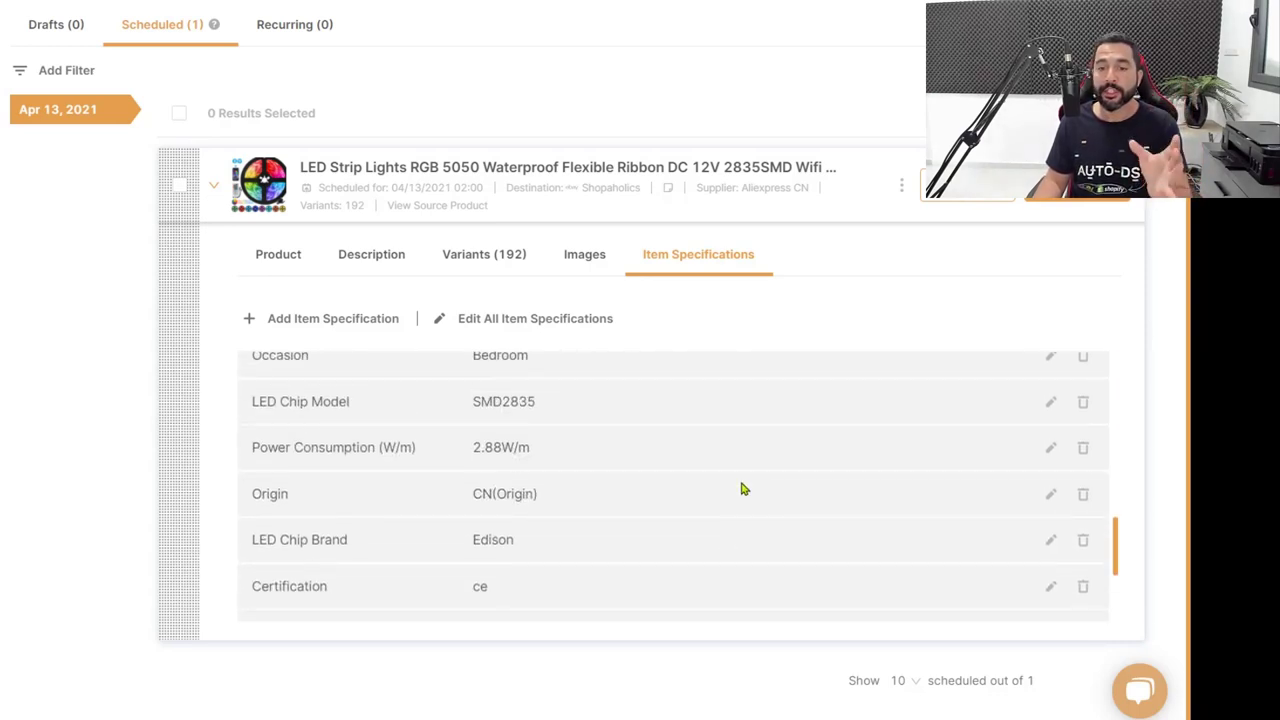
scroll(740, 505, "up", 2)
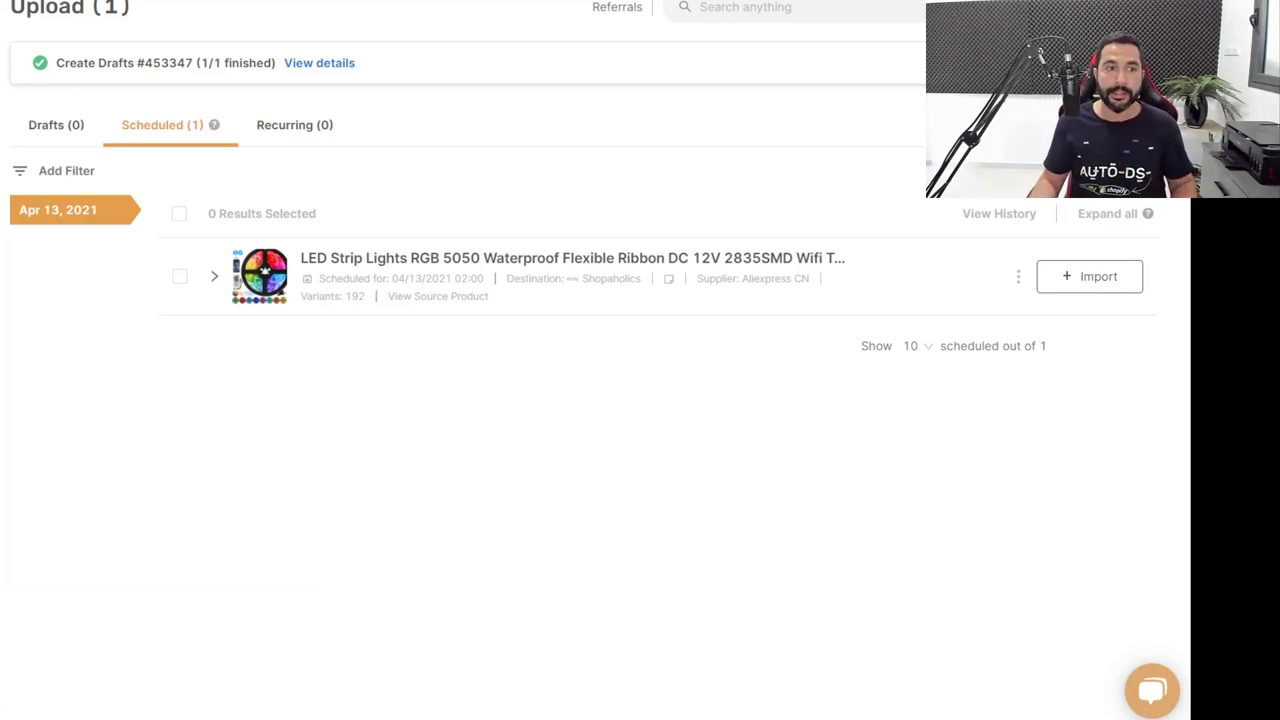
Upload Aliexpress Export (13).csv on the Add Product dialog's Upload CSV tab.
left_click(68, 128)
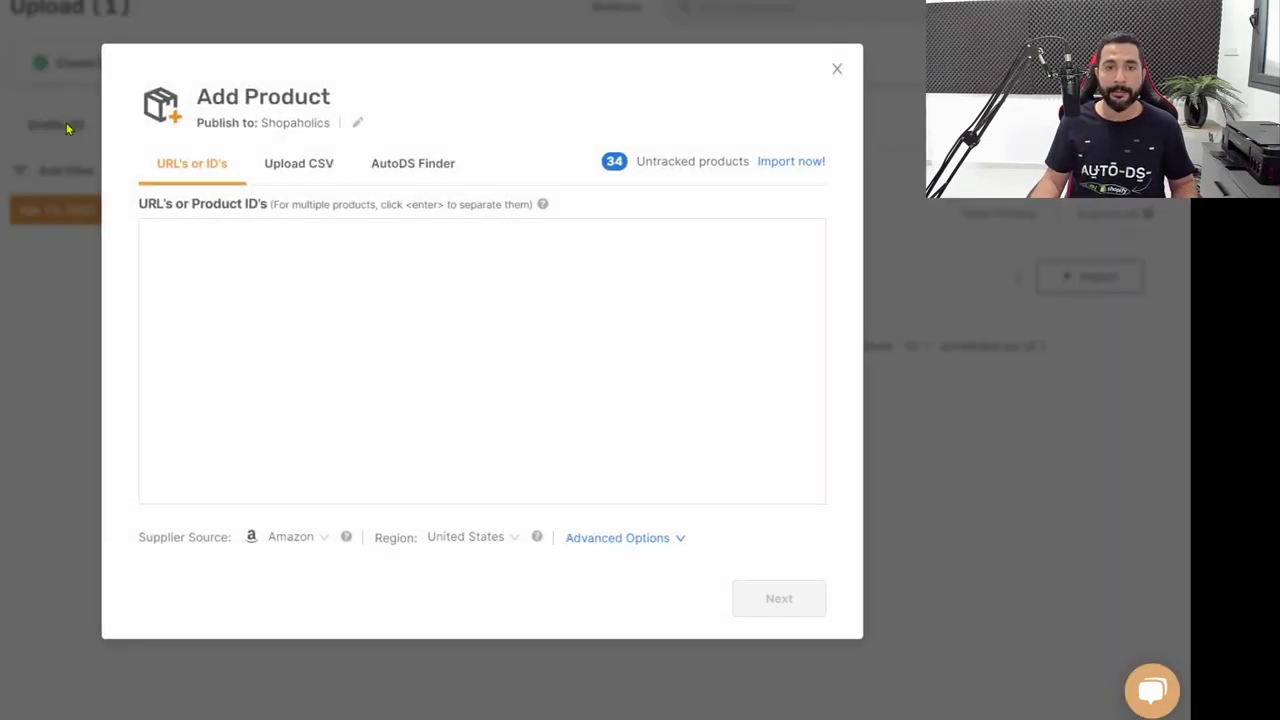
left_click(200, 247)
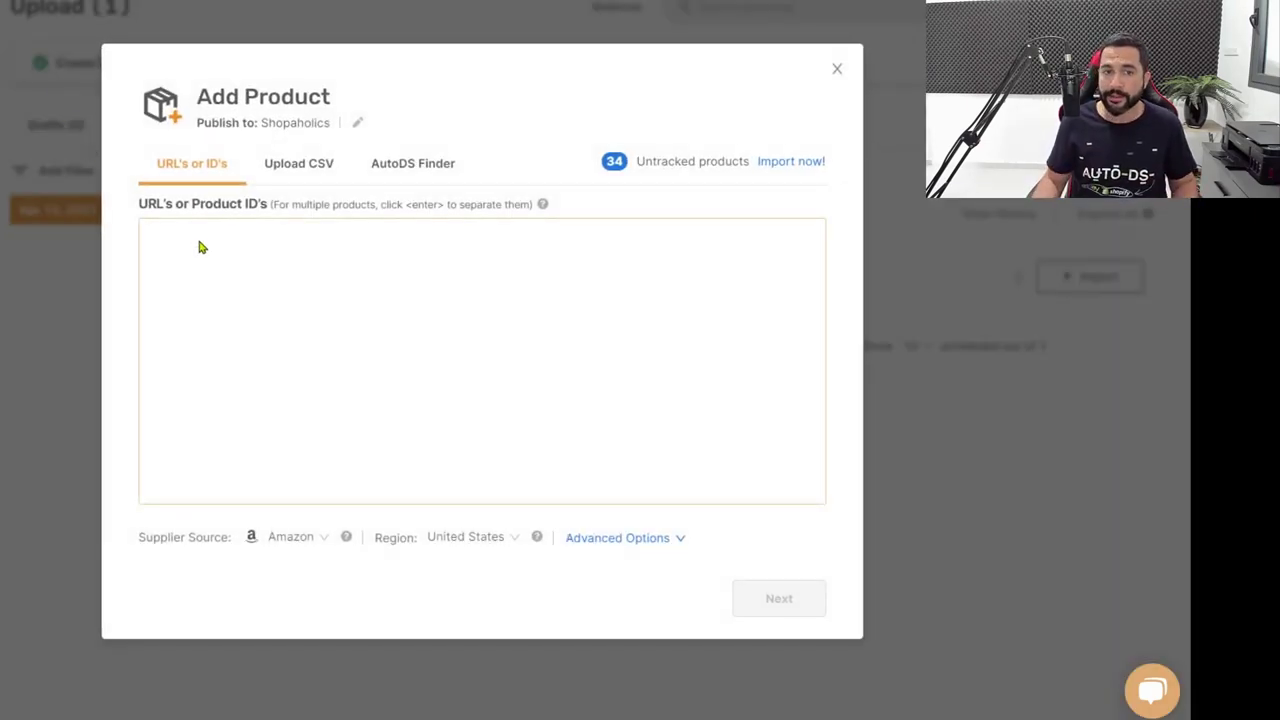
left_click(283, 170)
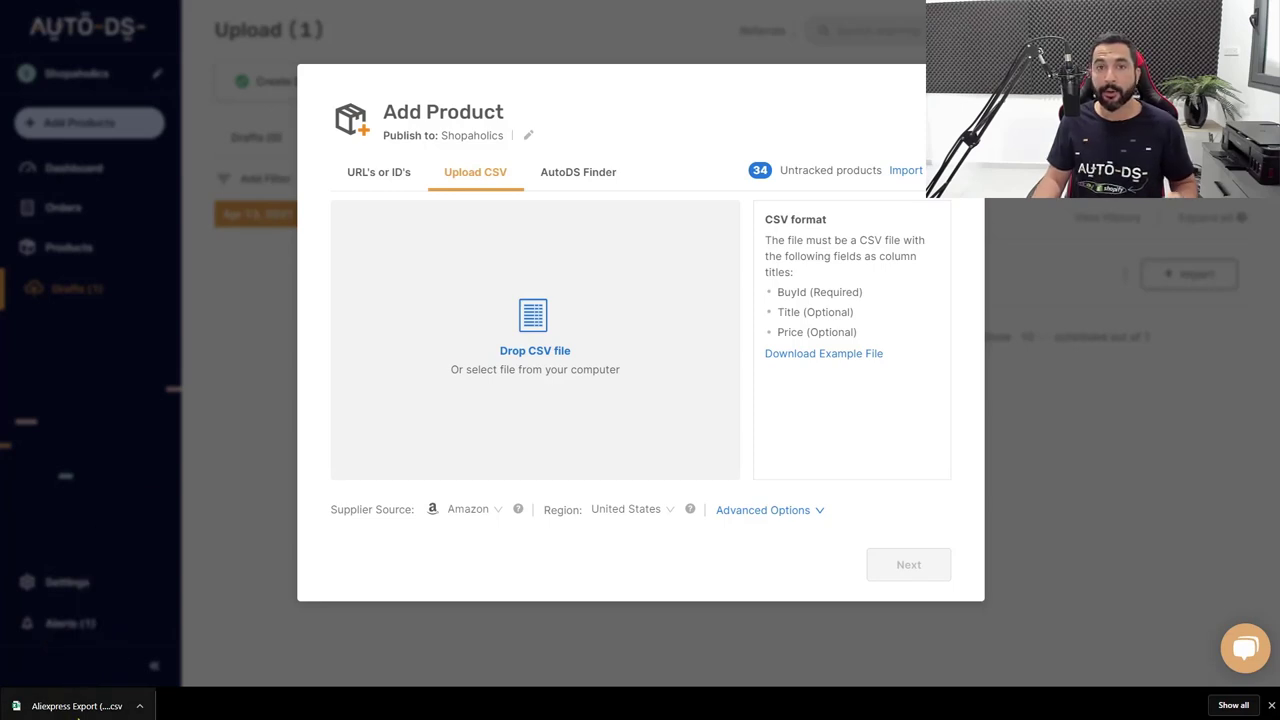
left_click_drag(80, 712, 551, 314)
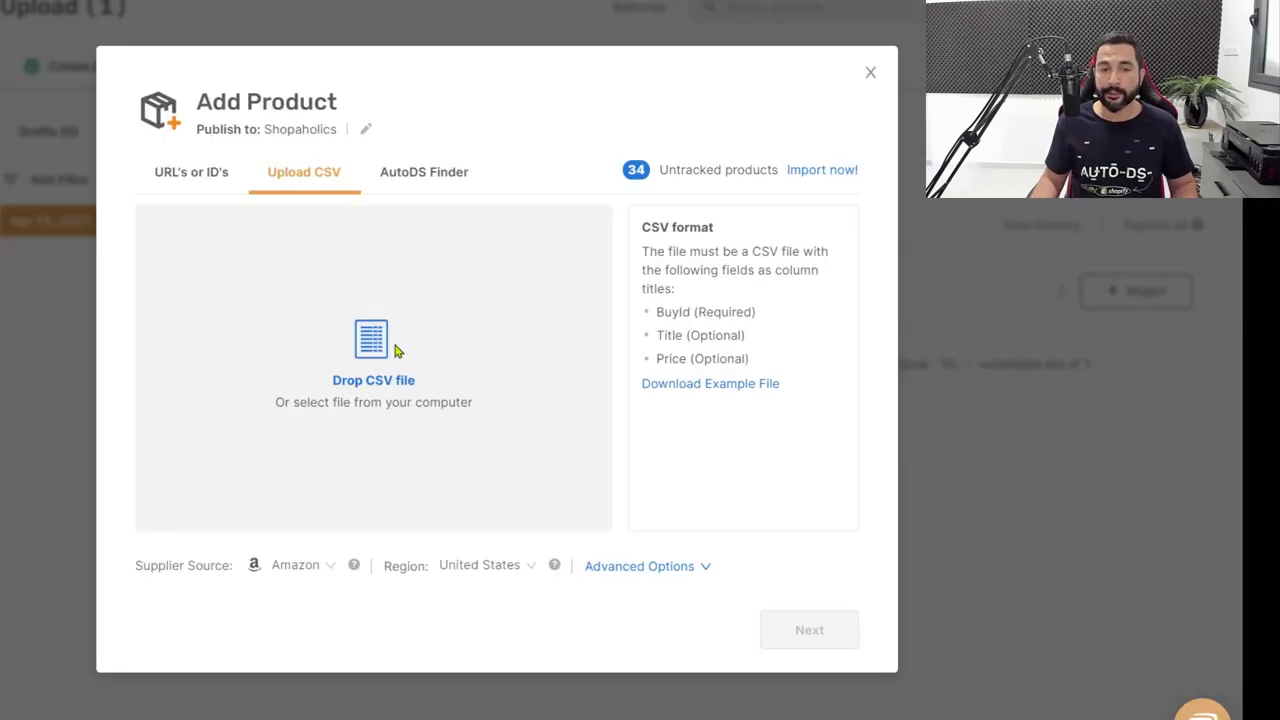
left_click(374, 330)
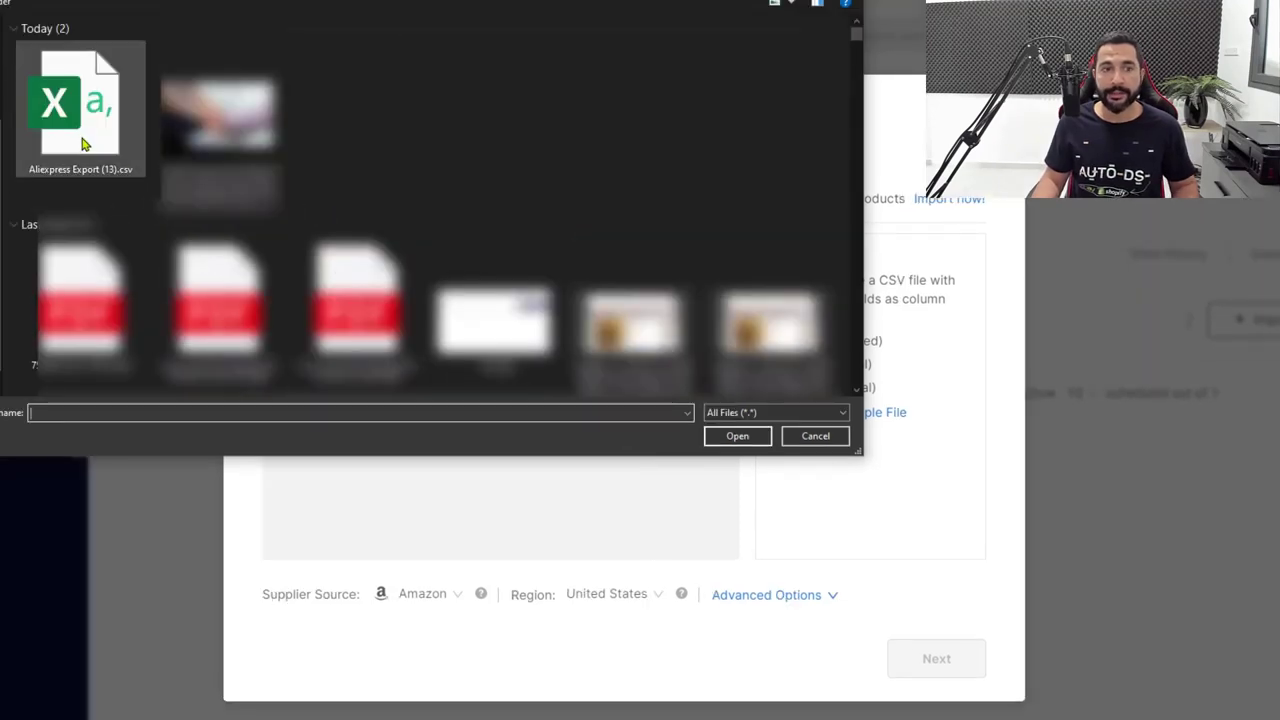
double_click(83, 141)
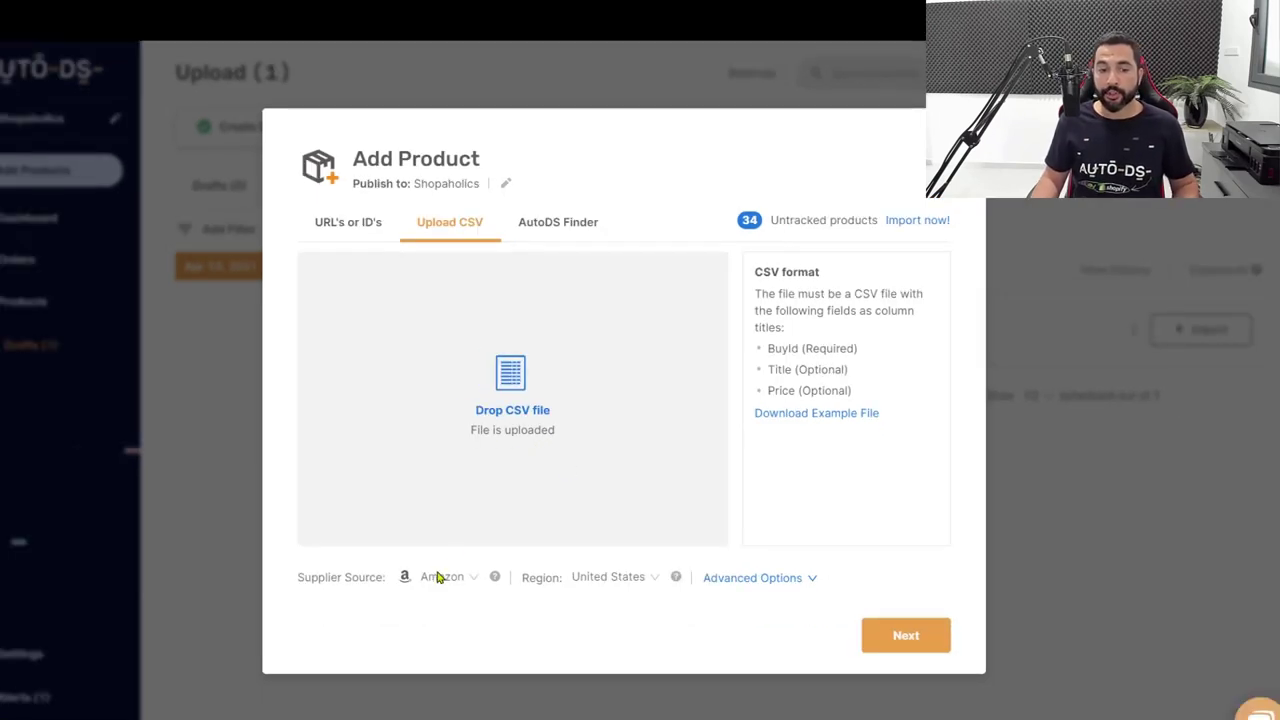
Set the supplier source to Aliexpress, enable Advanced Options, and continue to the General step.
left_click(442, 578)
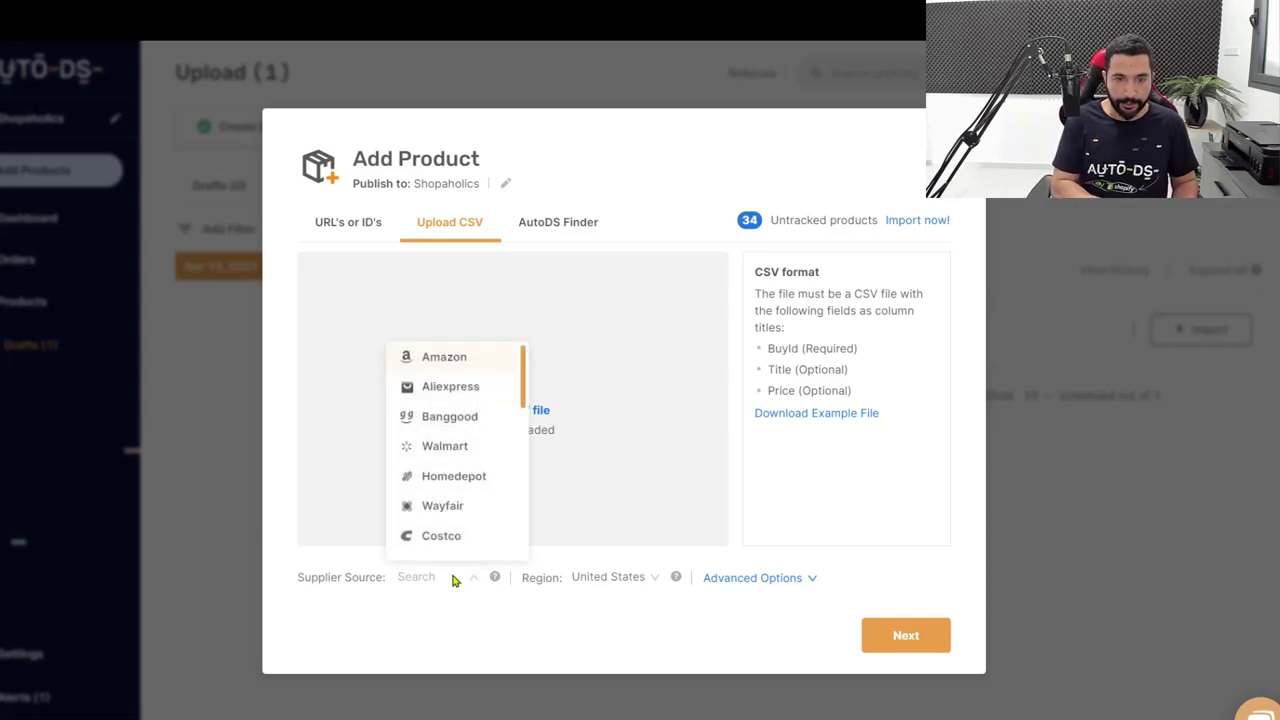
type("ALI")
left_click(451, 612)
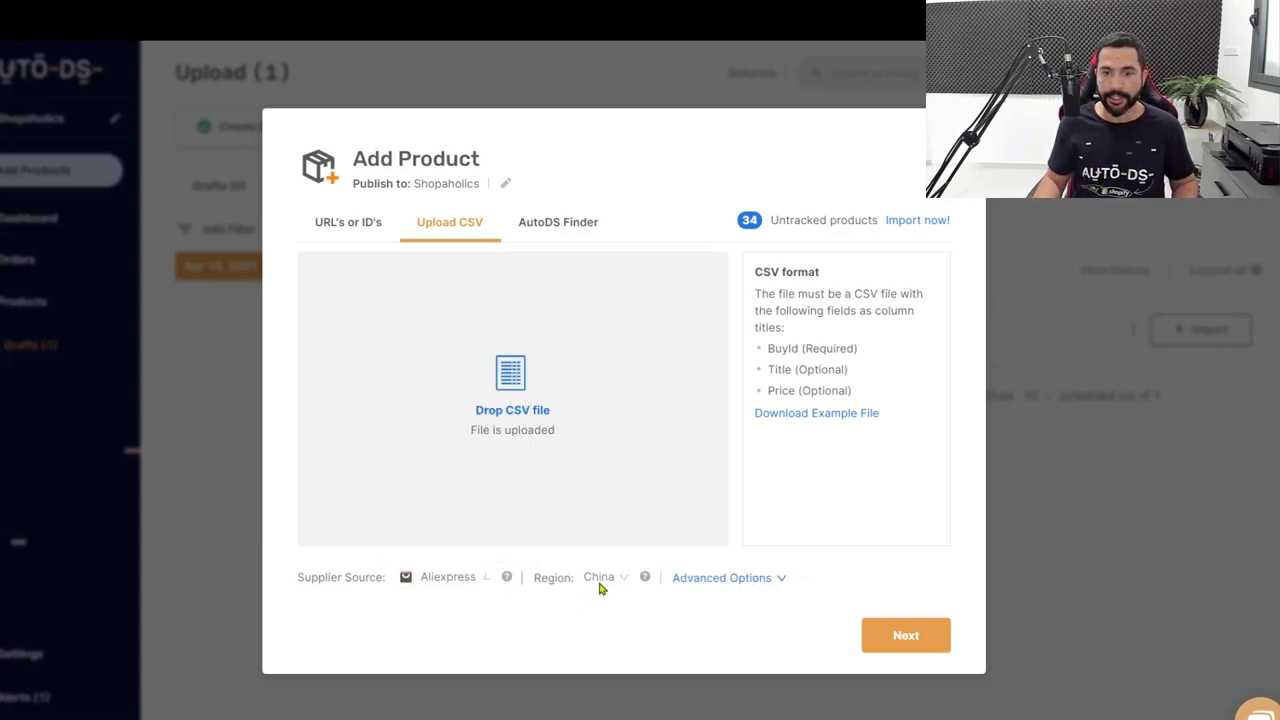
left_click(762, 585)
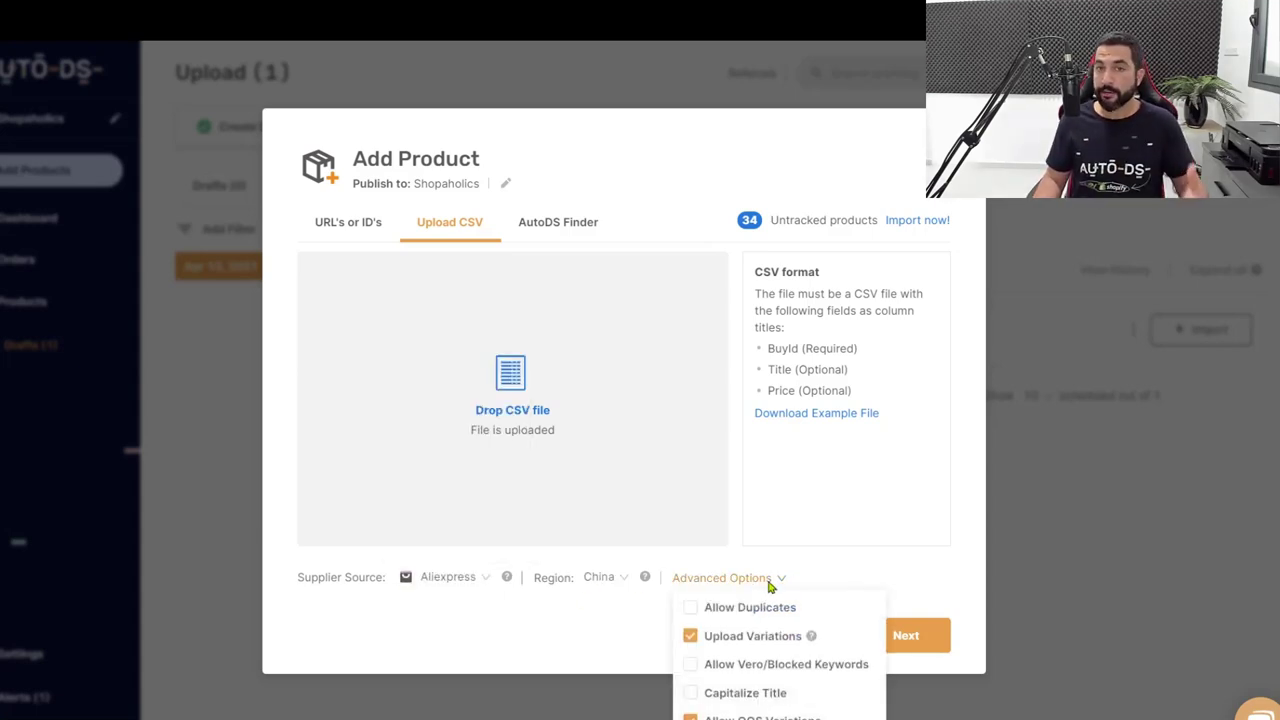
left_click(908, 636)
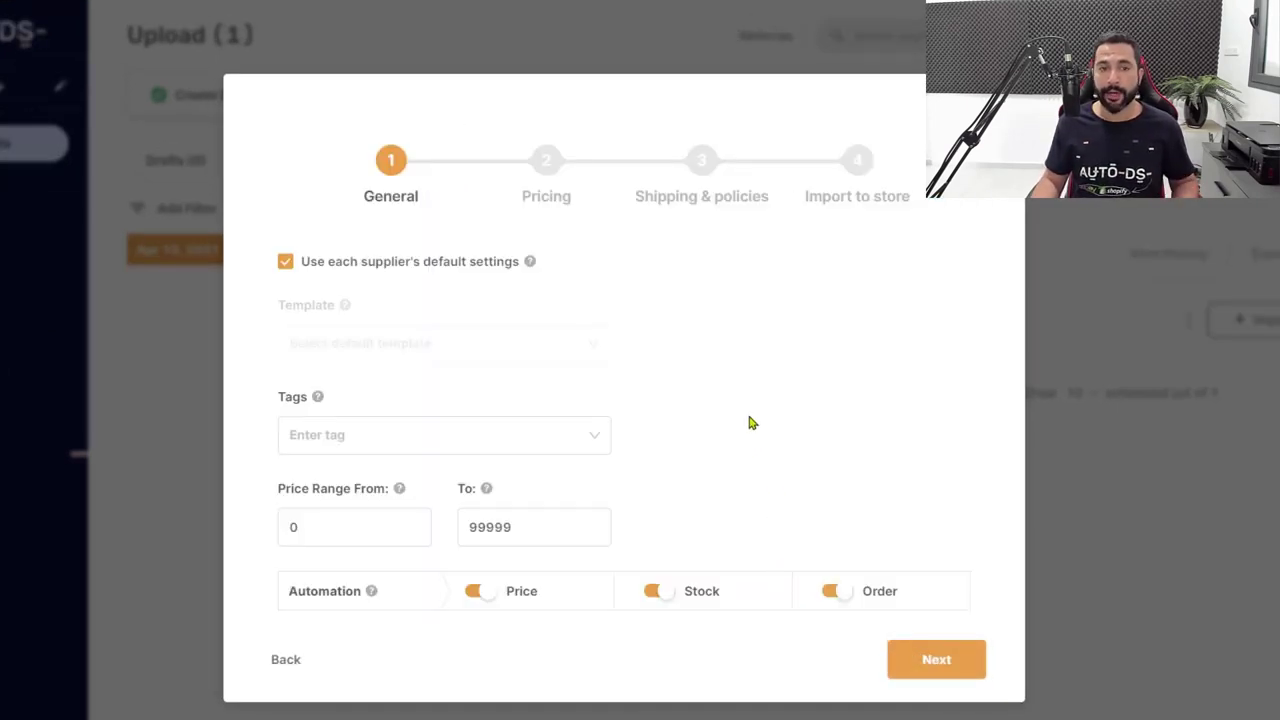
Advance past General, Pricing and Shipping & policies, then choose Add as draft on Import to store.
left_click(924, 660)
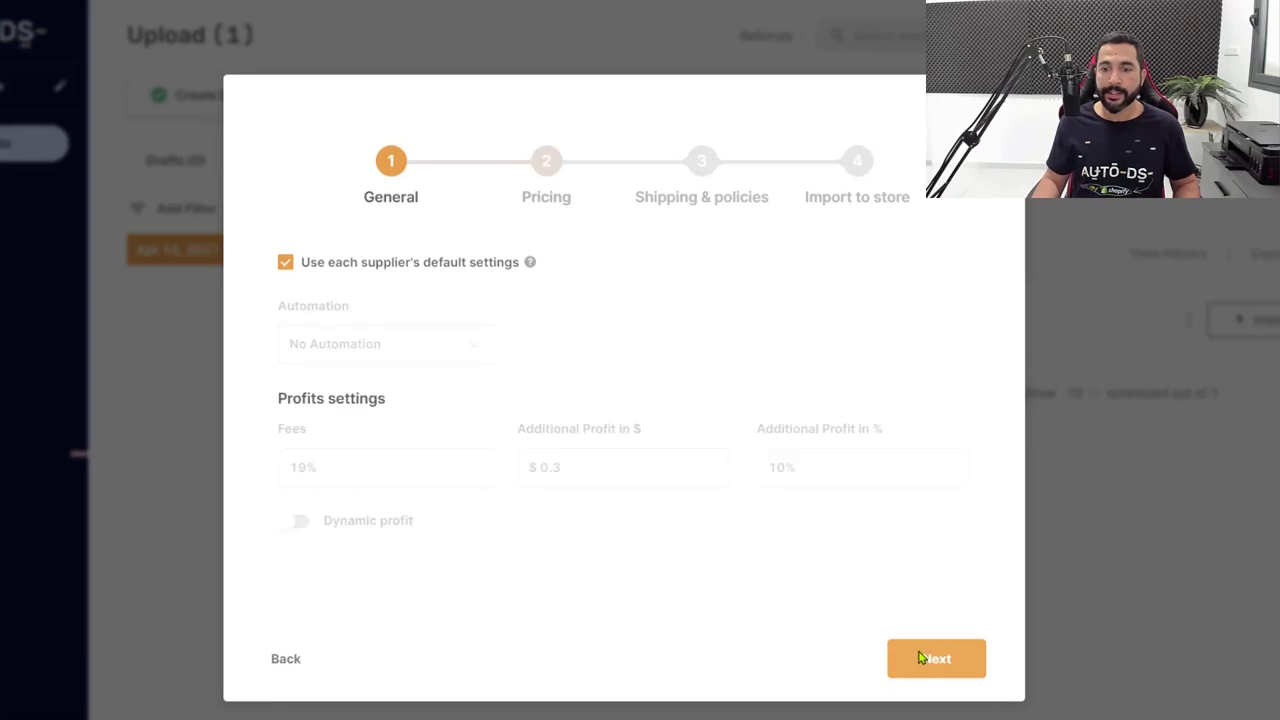
left_click(930, 670)
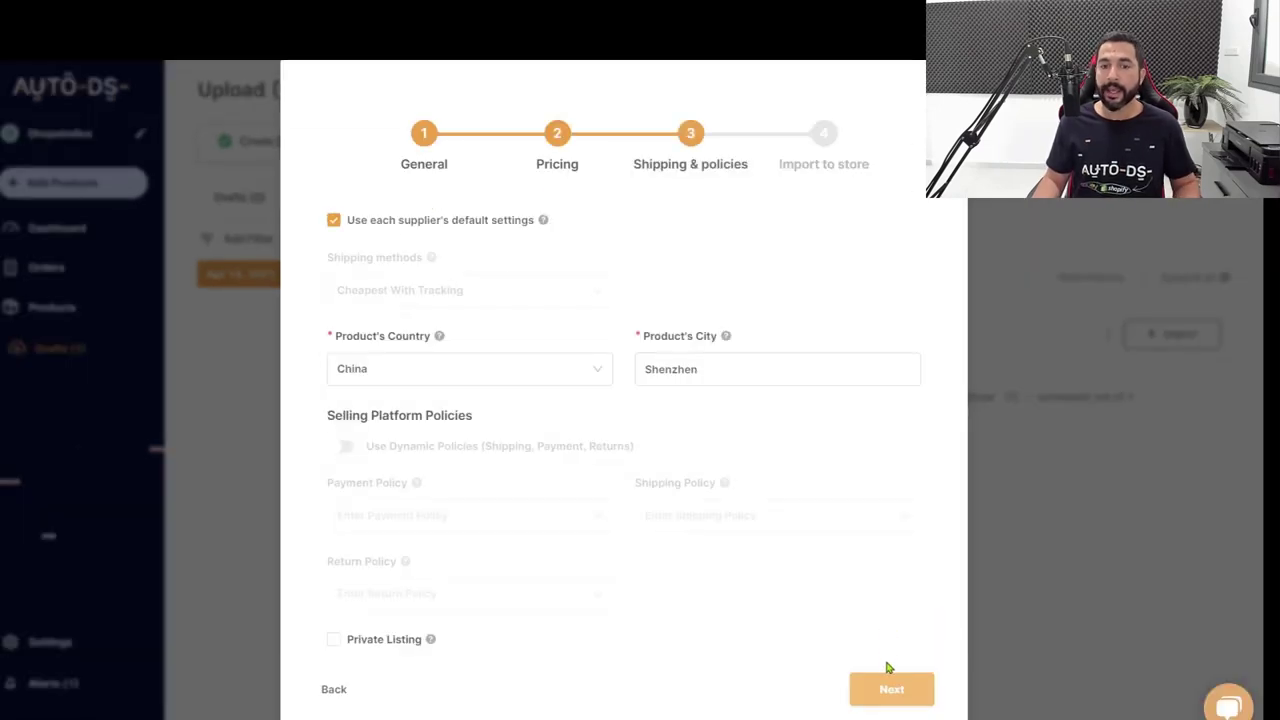
left_click(874, 690)
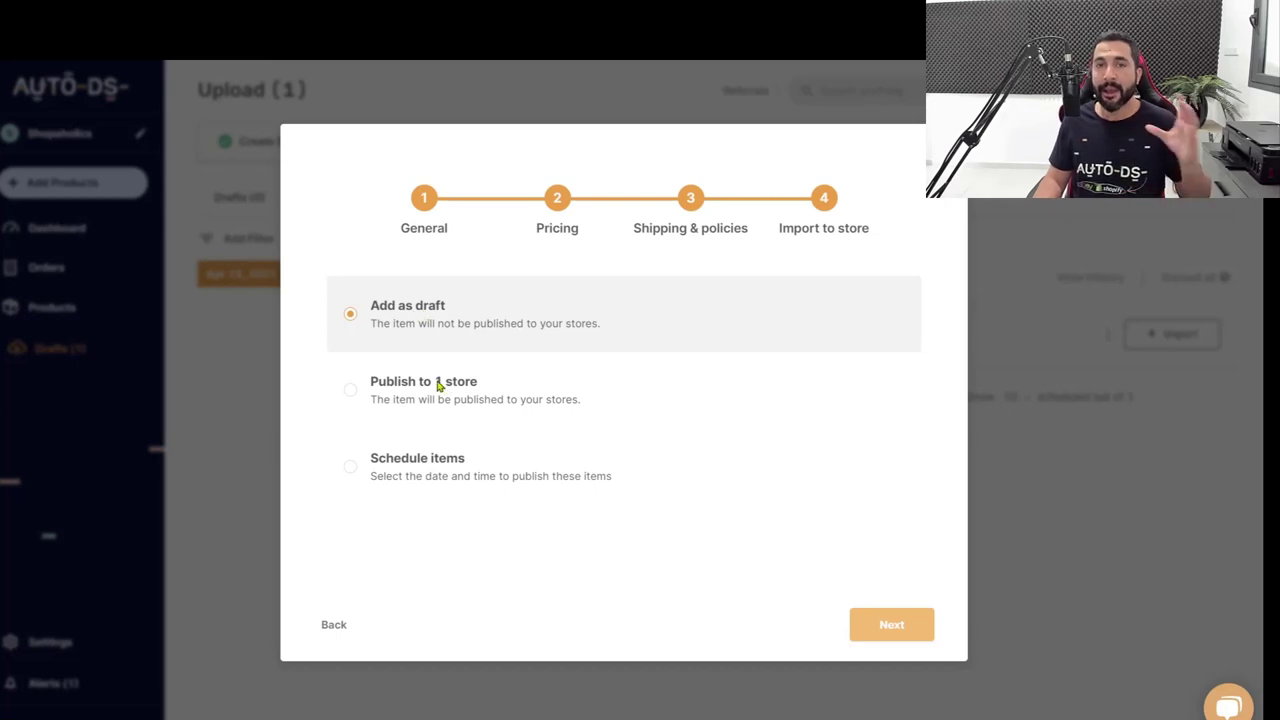
left_click(418, 465)
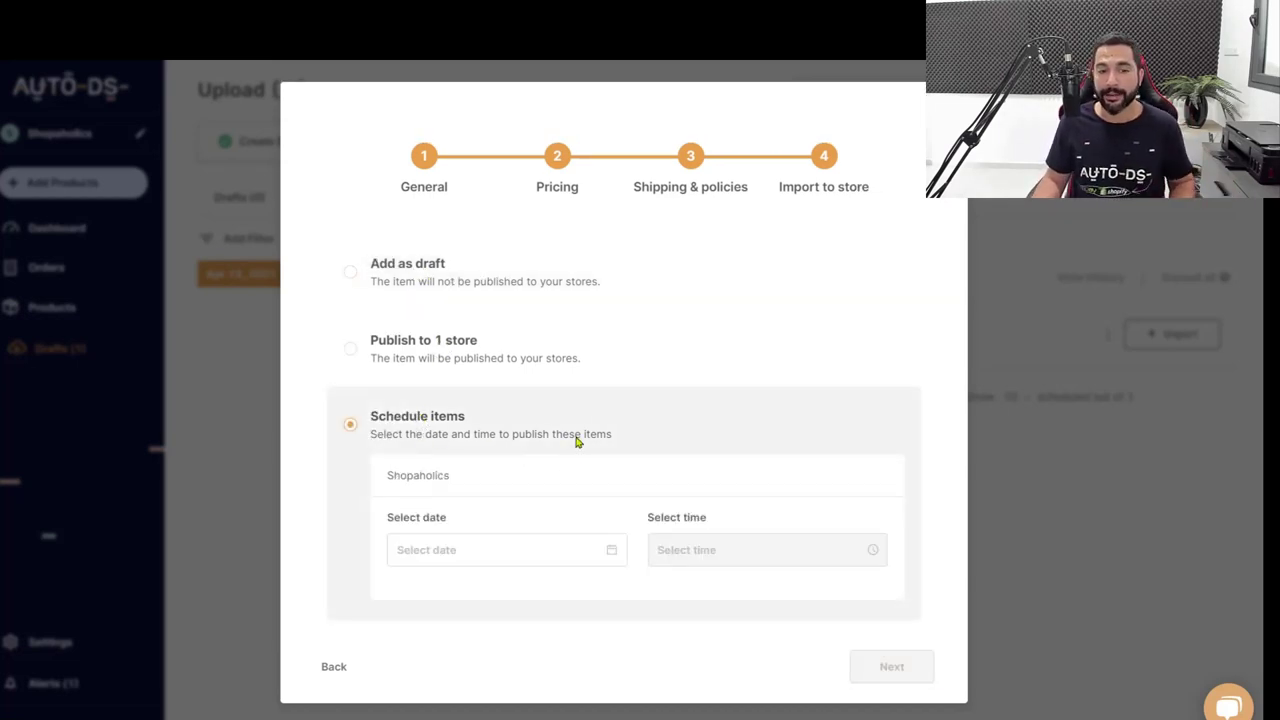
left_click(407, 267)
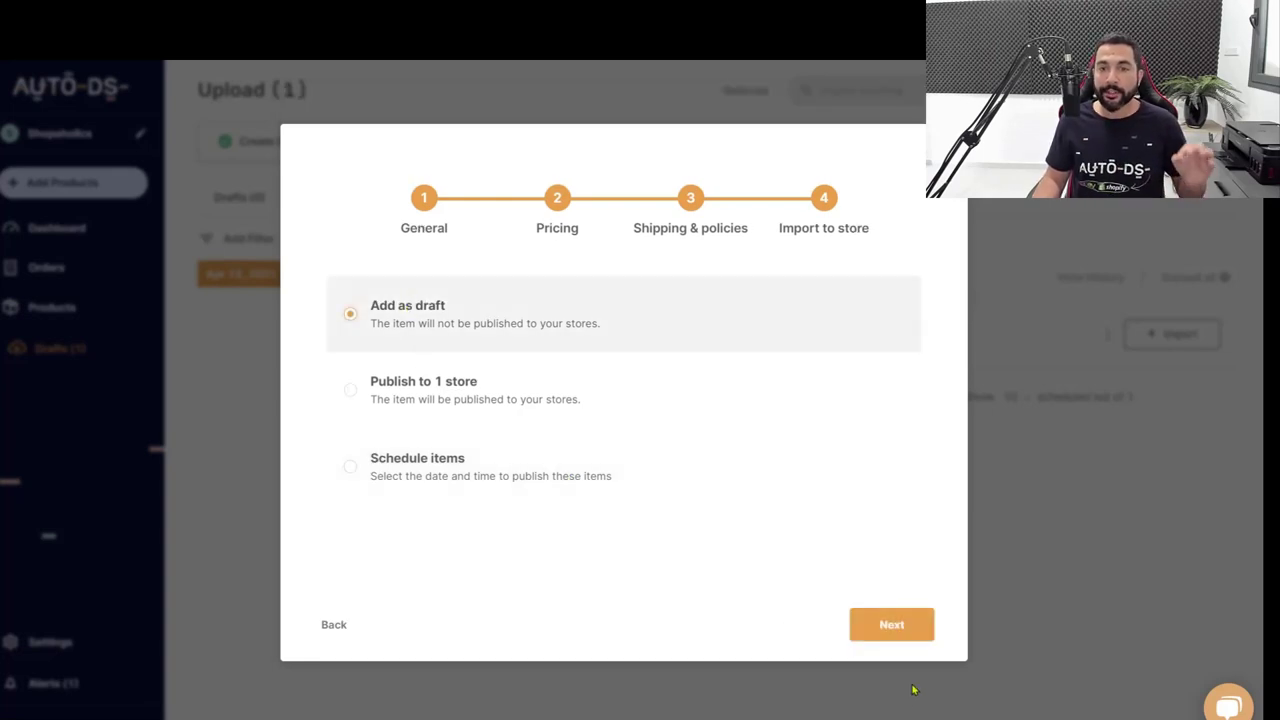
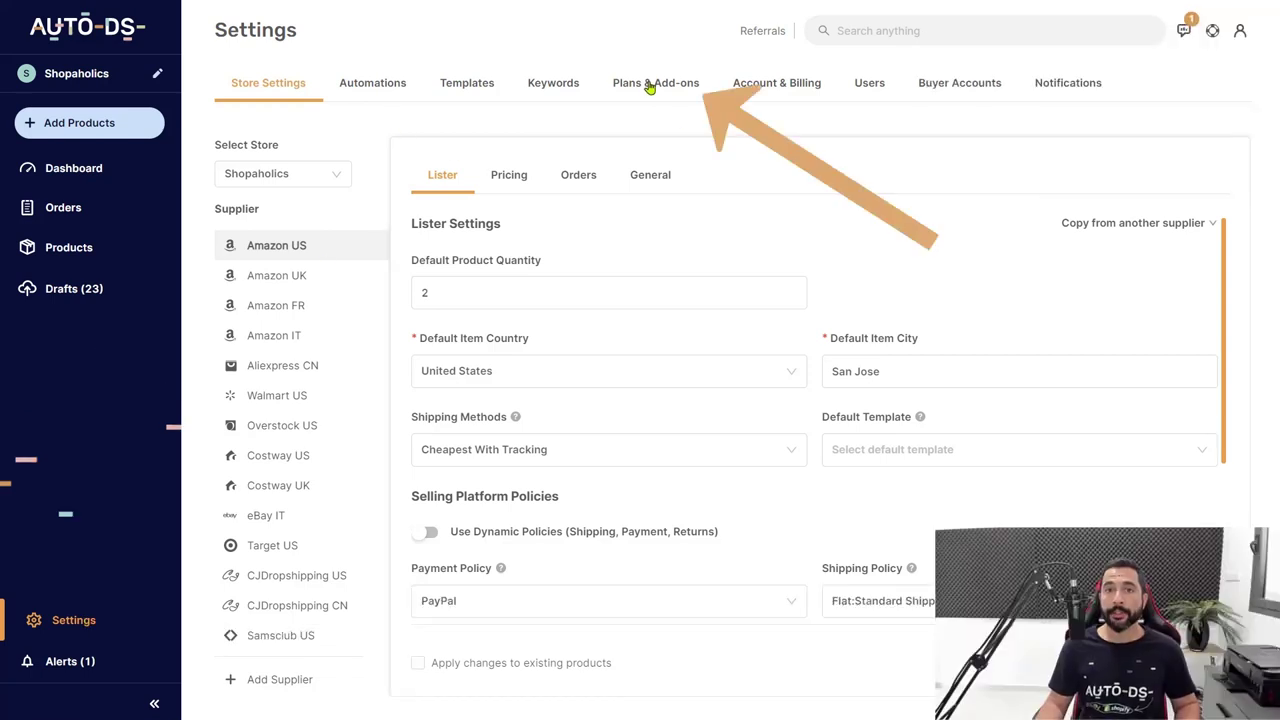
After viewing subscription plans, enable automatic orders for Aliexpress CN and start adding products.
left_click(650, 86)
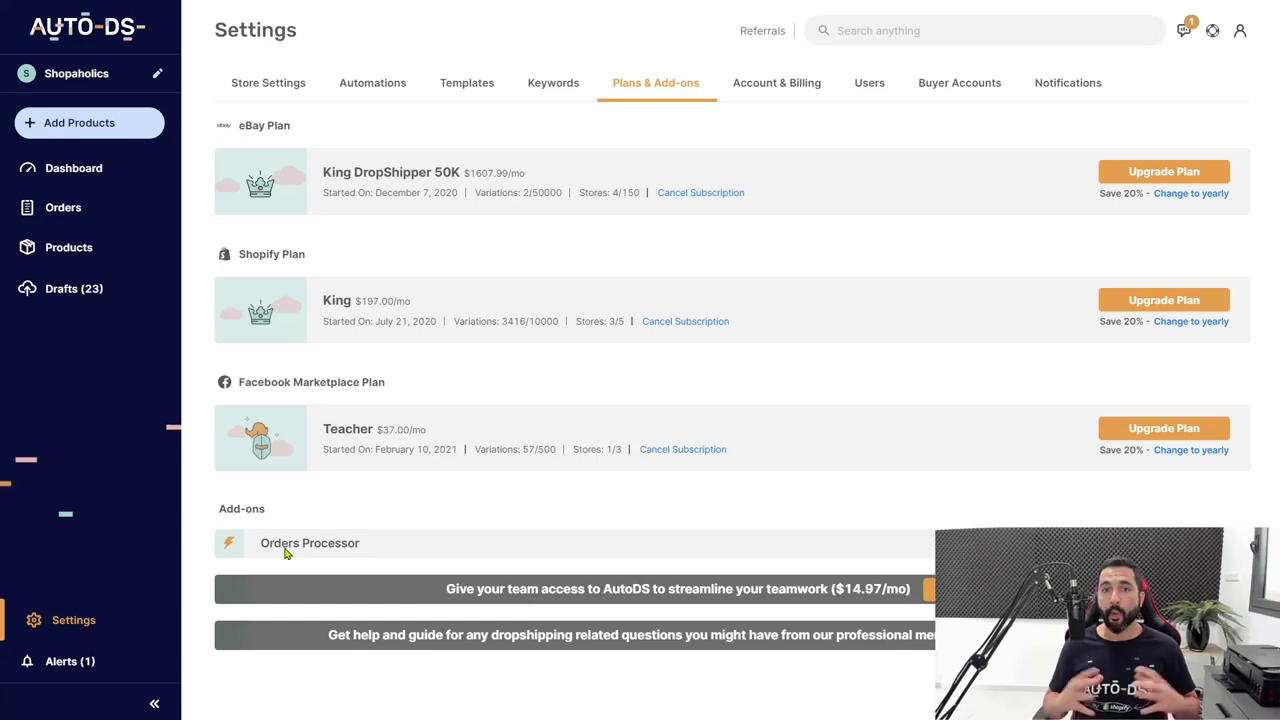
left_click(62, 632)
left_click(297, 368)
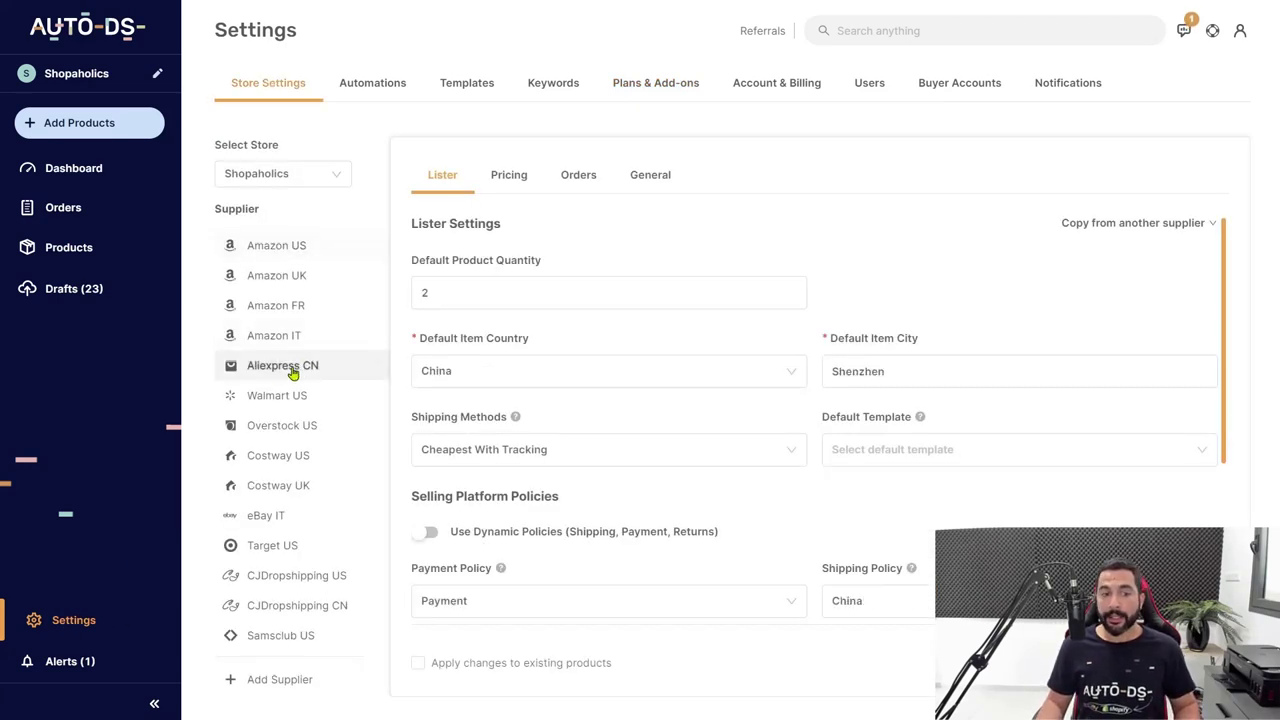
left_click(580, 176)
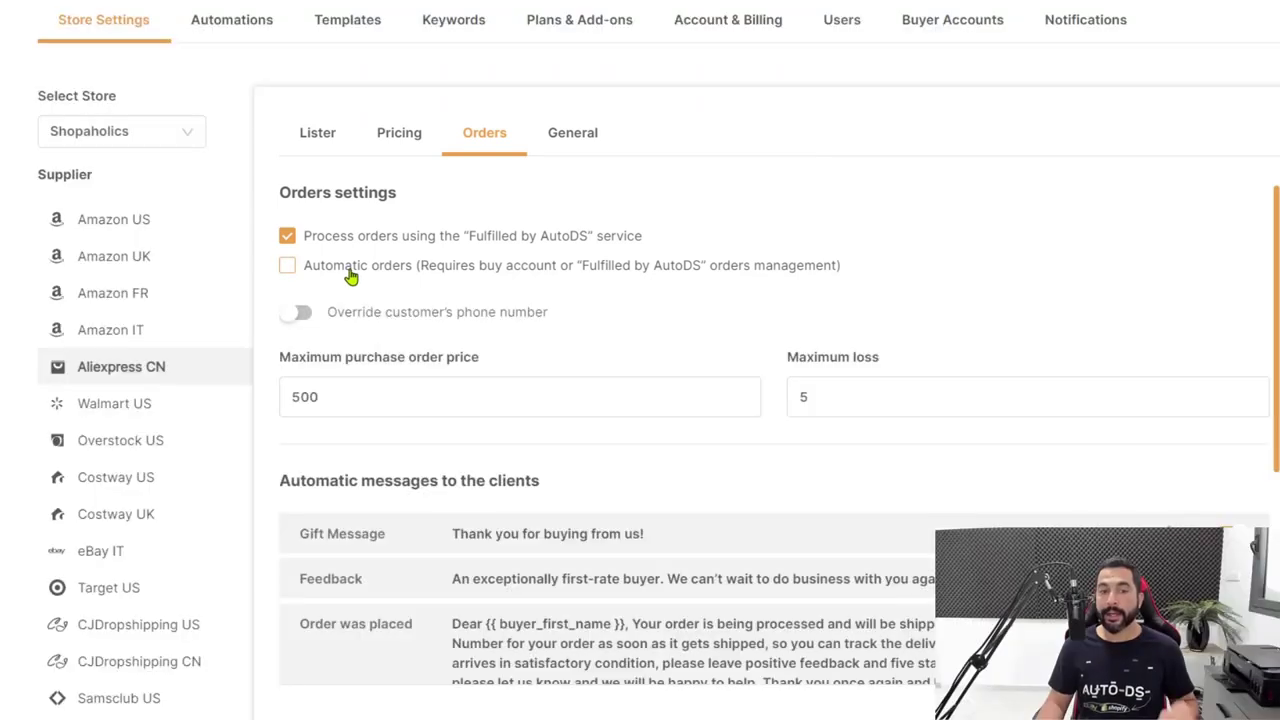
left_click(351, 275)
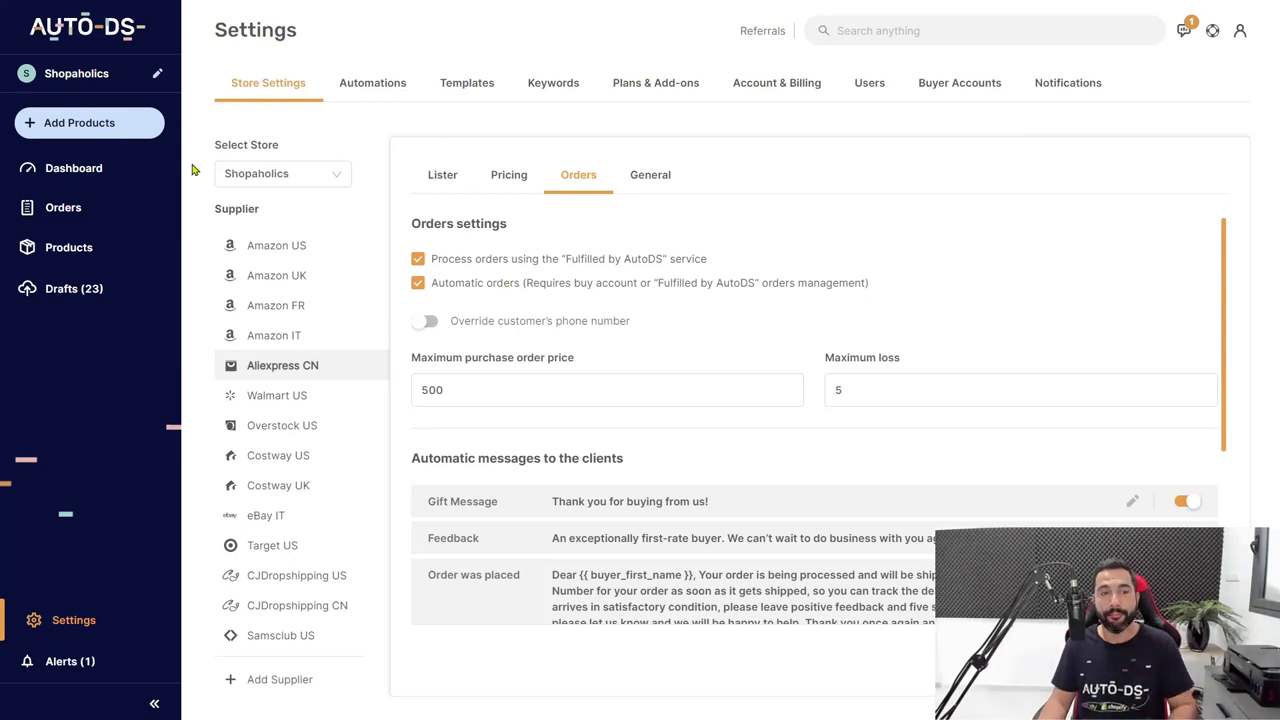
left_click(90, 125)
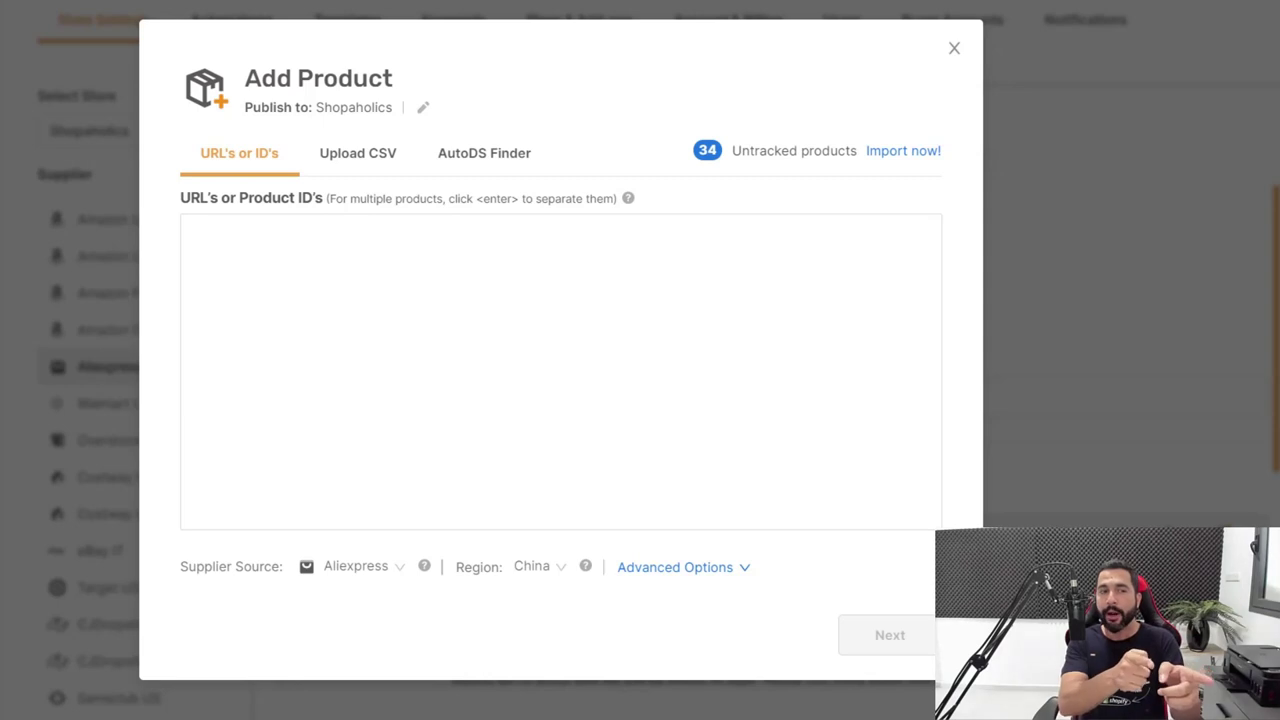
Request 20 Best Sellers through AutoDS Finder and advance the wizard to Import to store.
left_click(490, 166)
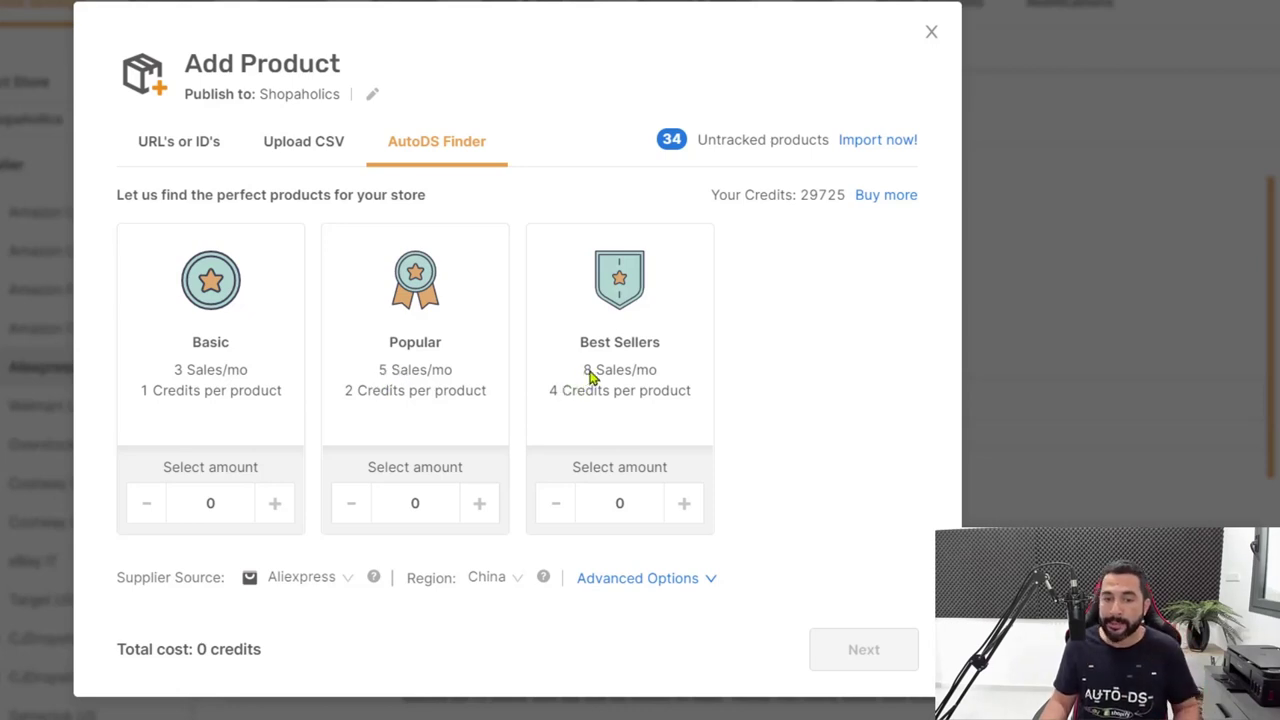
left_click(690, 507)
left_click(885, 667)
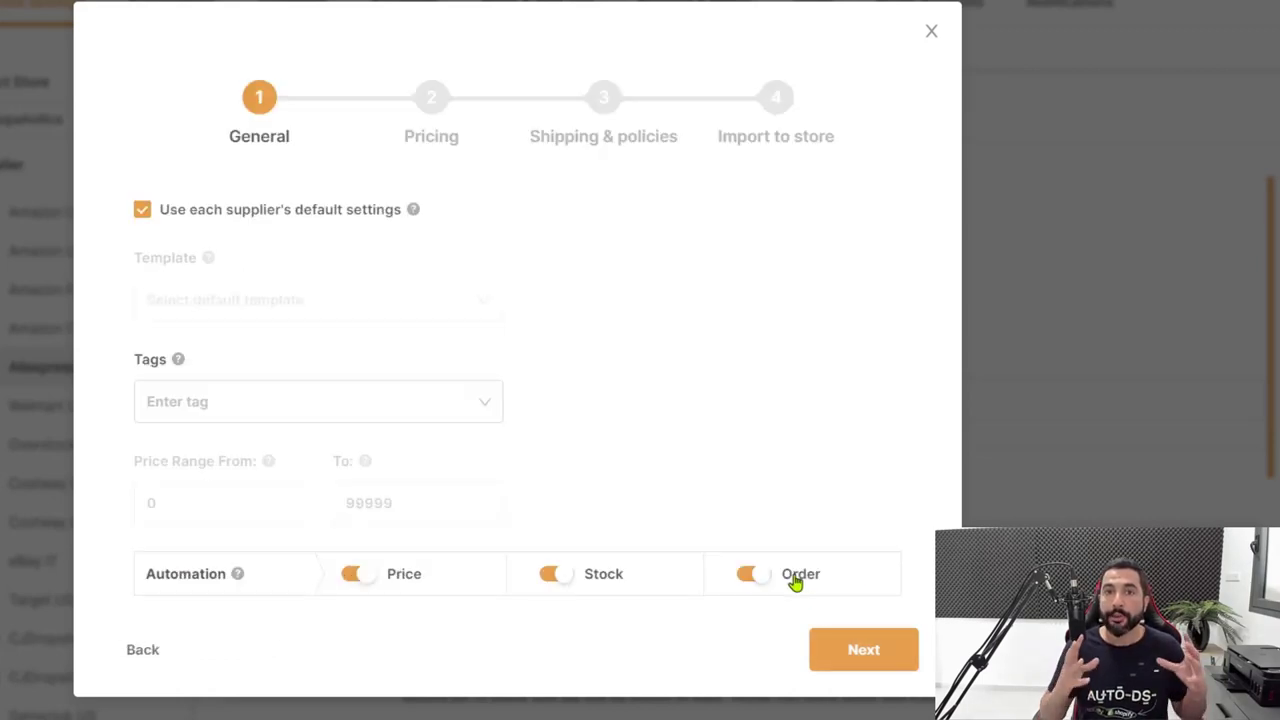
left_click(846, 650)
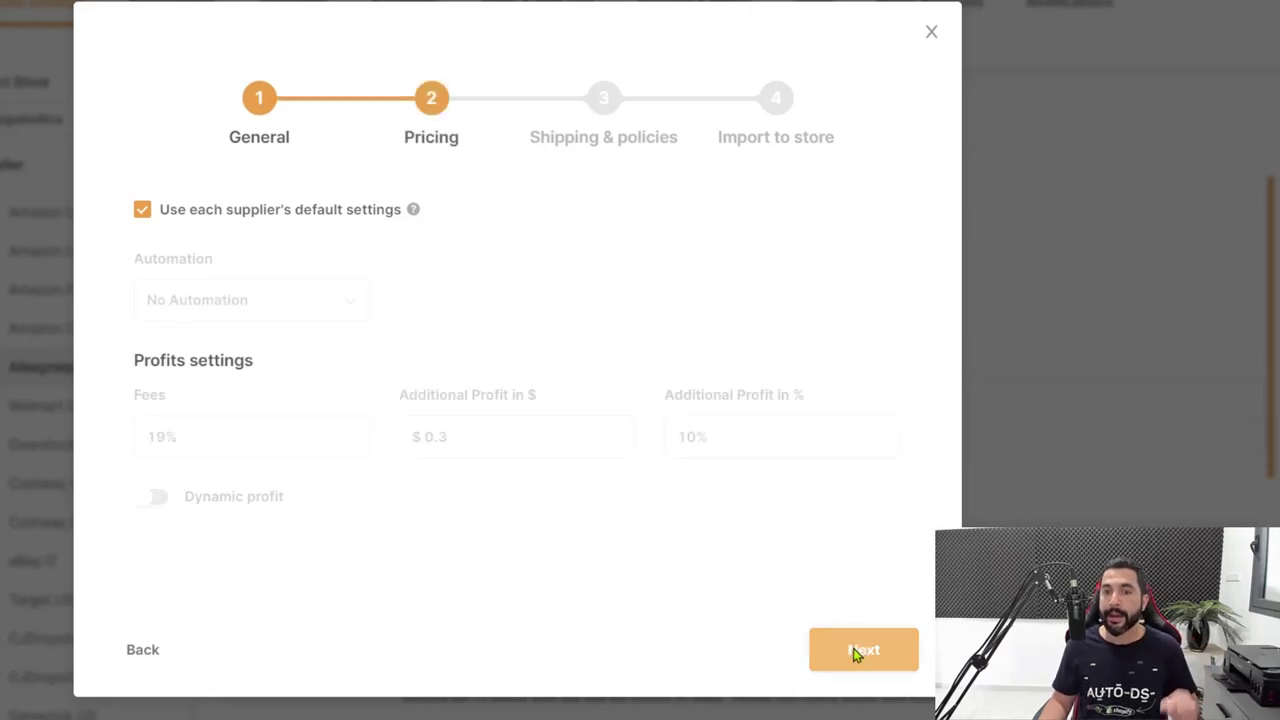
left_click(858, 648)
left_click(857, 712)
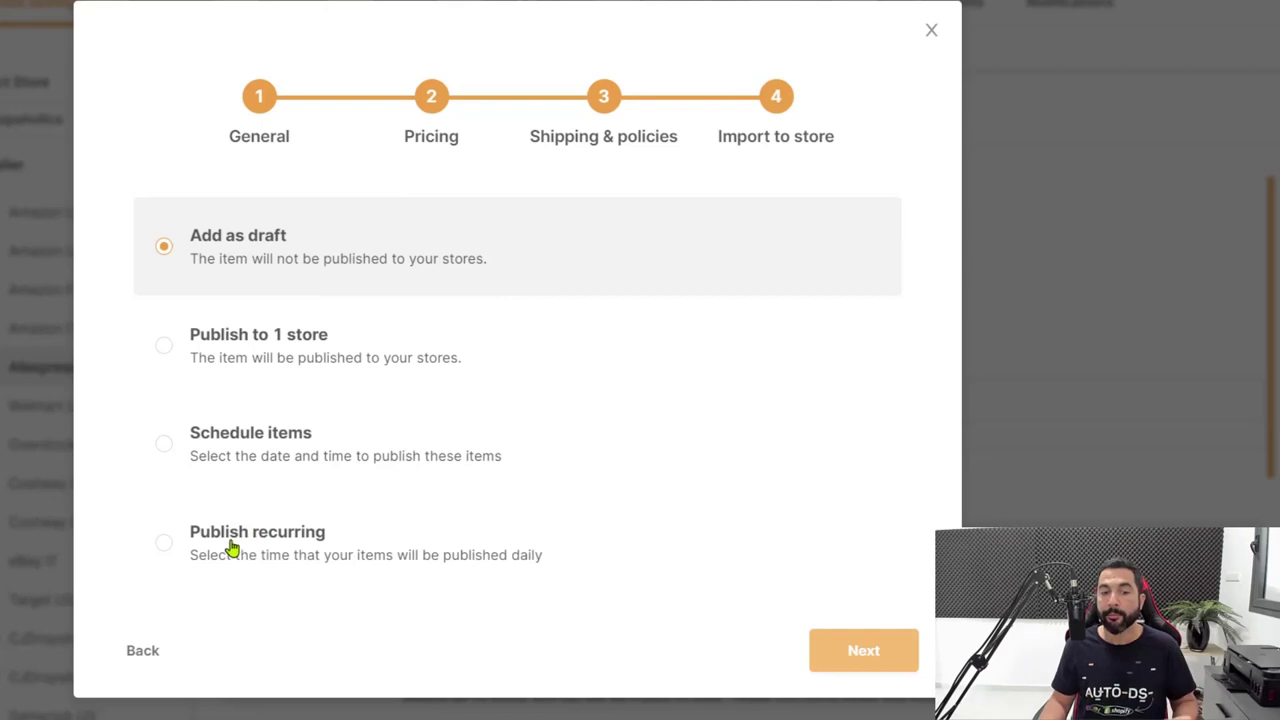
Choose recurring daily publishing at 14:00 and close the import wizard.
left_click(183, 535)
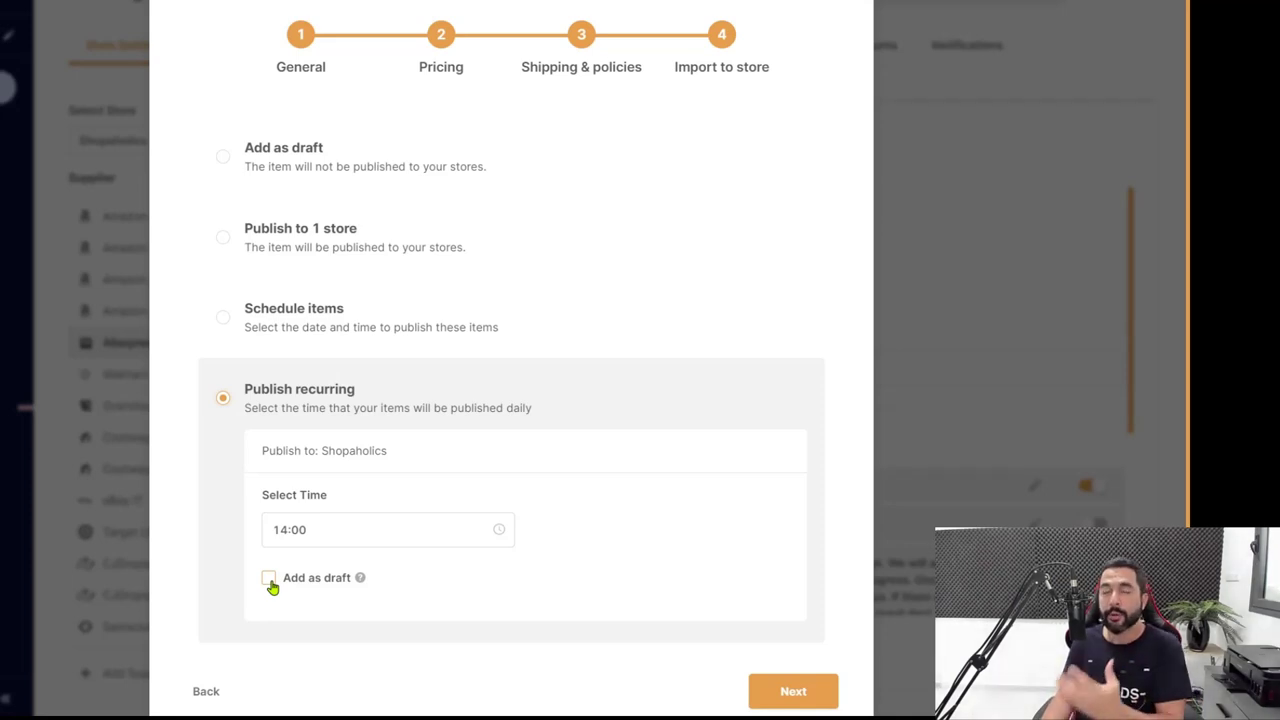
left_click(316, 536)
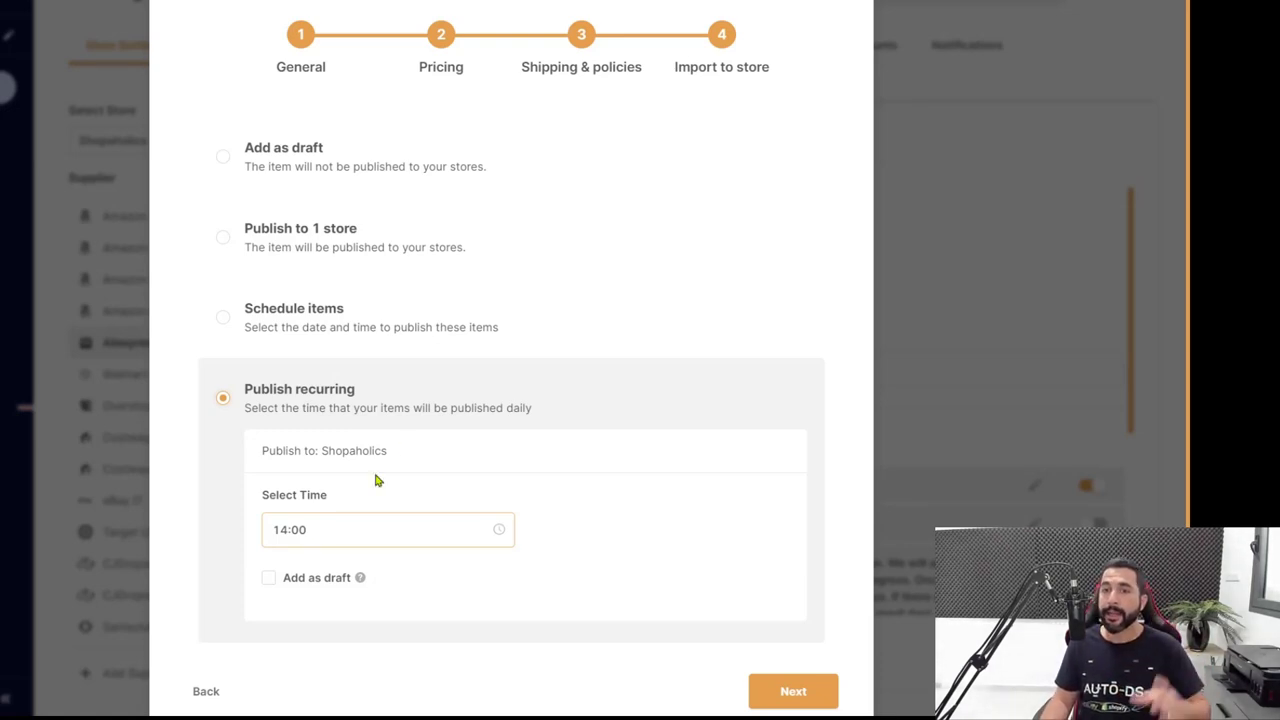
left_click(449, 357)
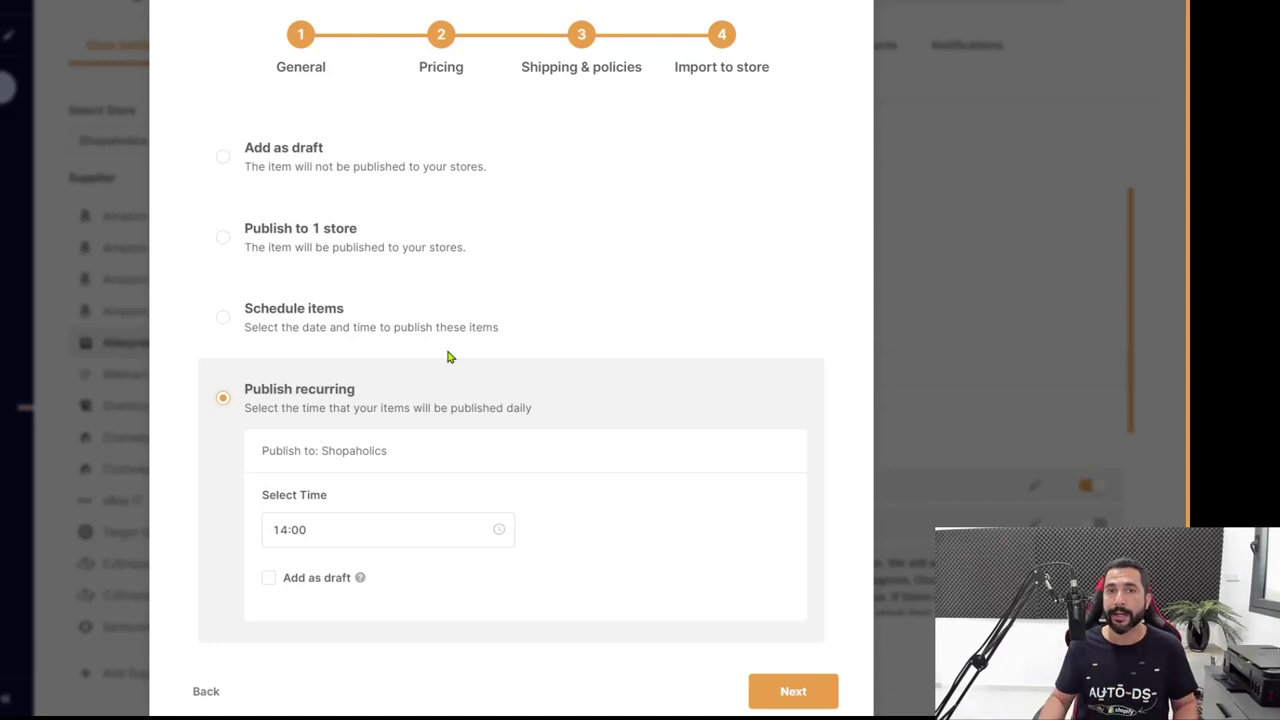
left_click(836, 2)
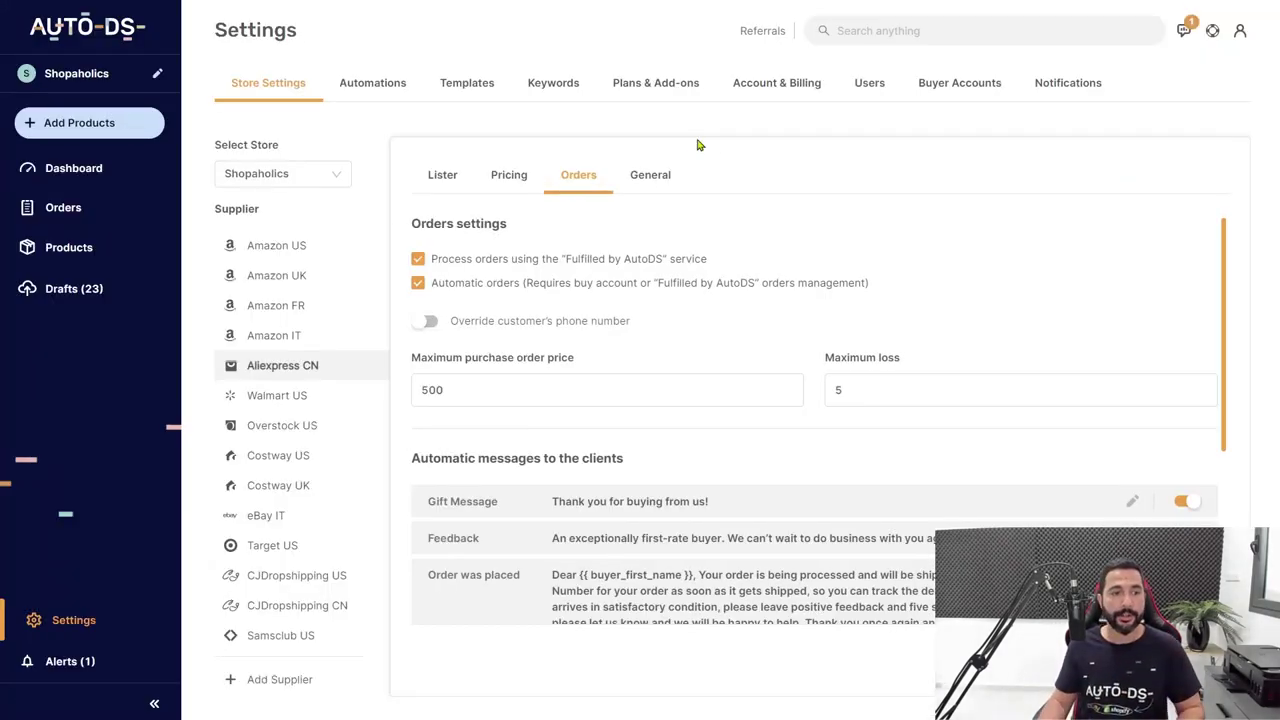
left_click(60, 210)
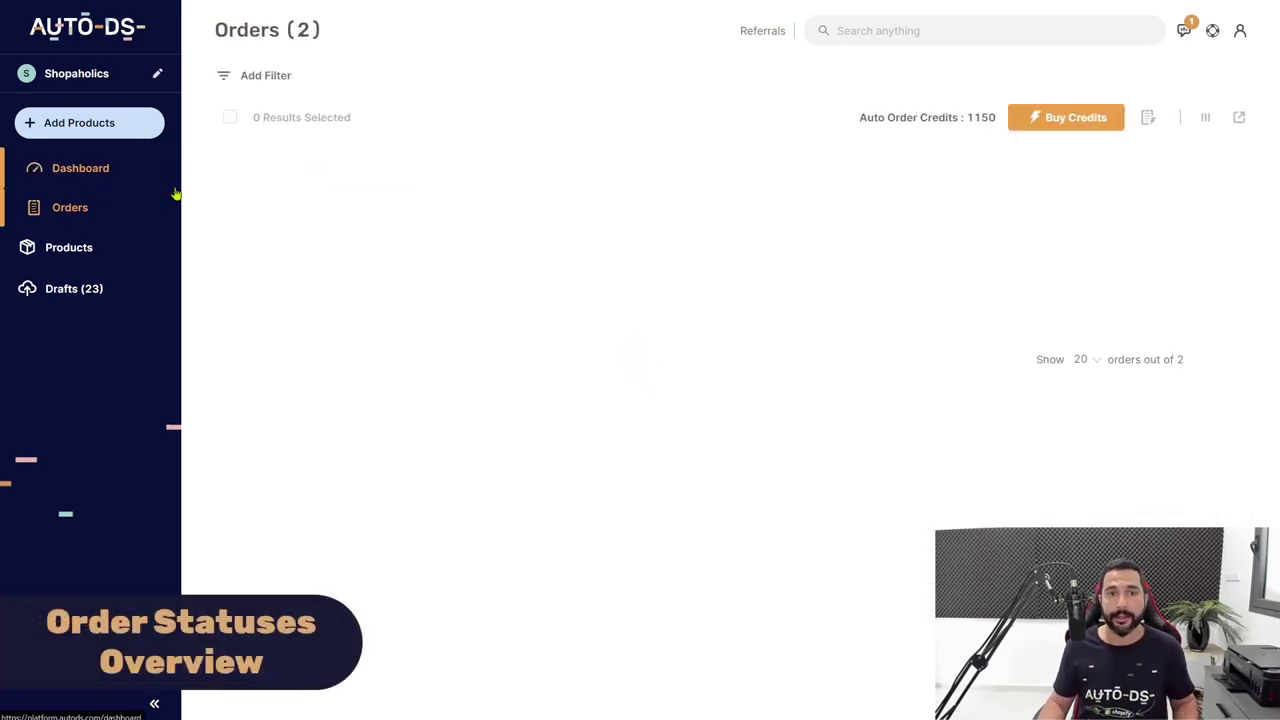
scroll(617, 89, "down", 1)
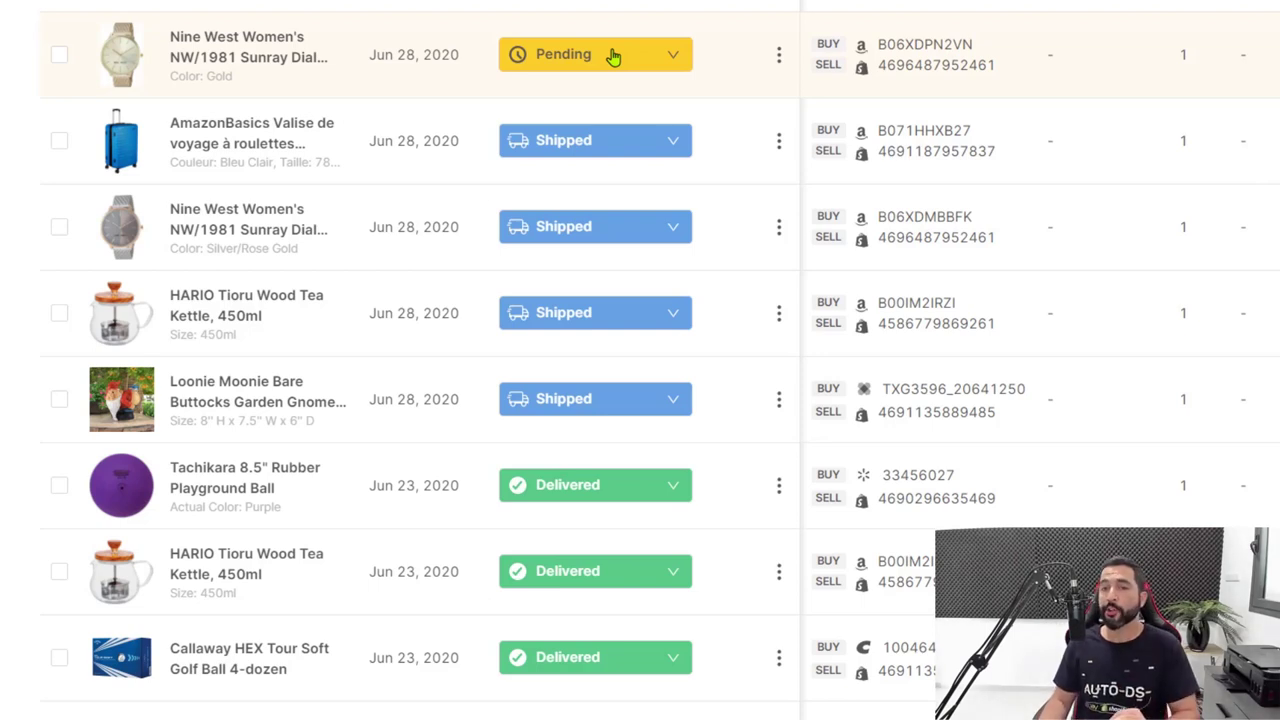
left_click(613, 57)
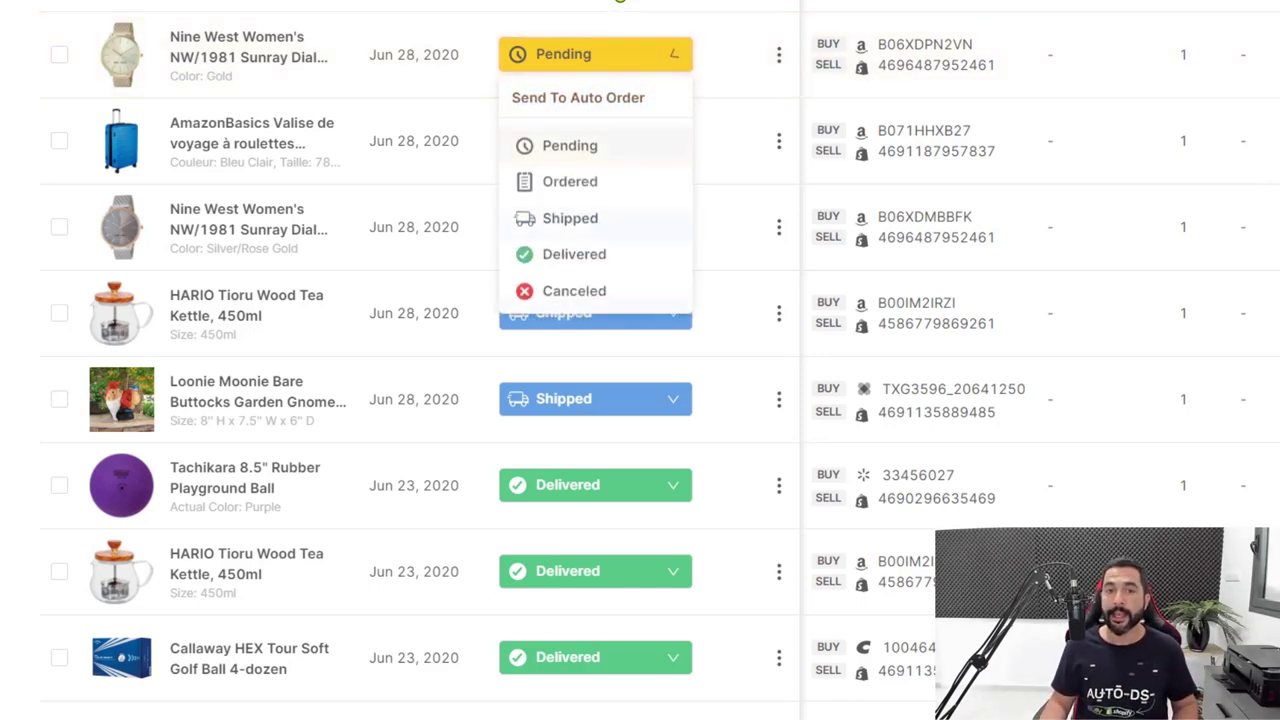
left_click(618, 5)
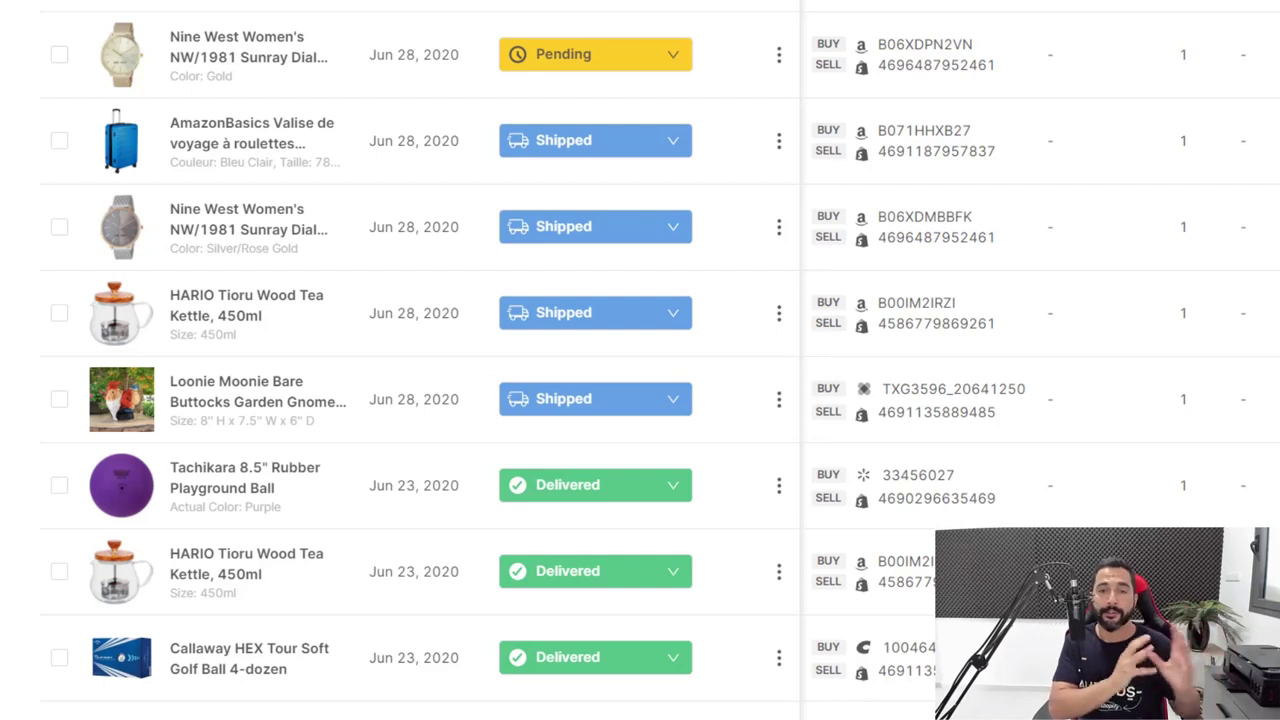
left_click(578, 67)
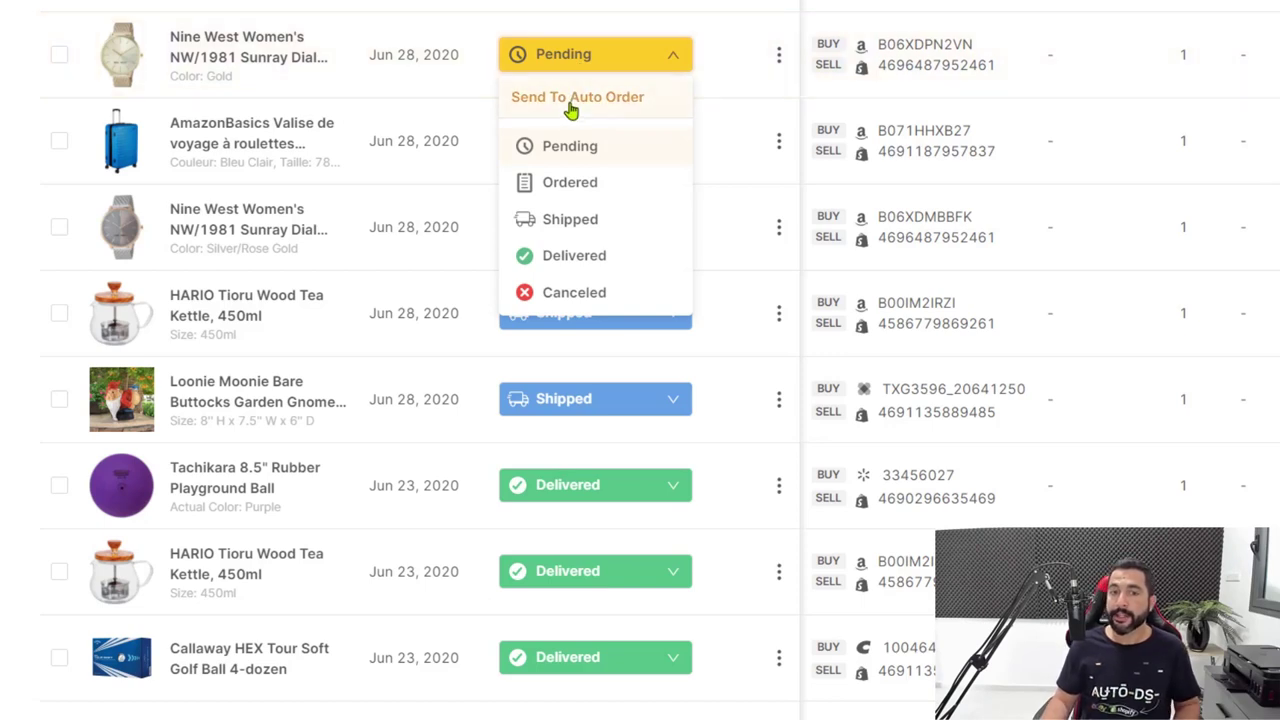
left_click(570, 105)
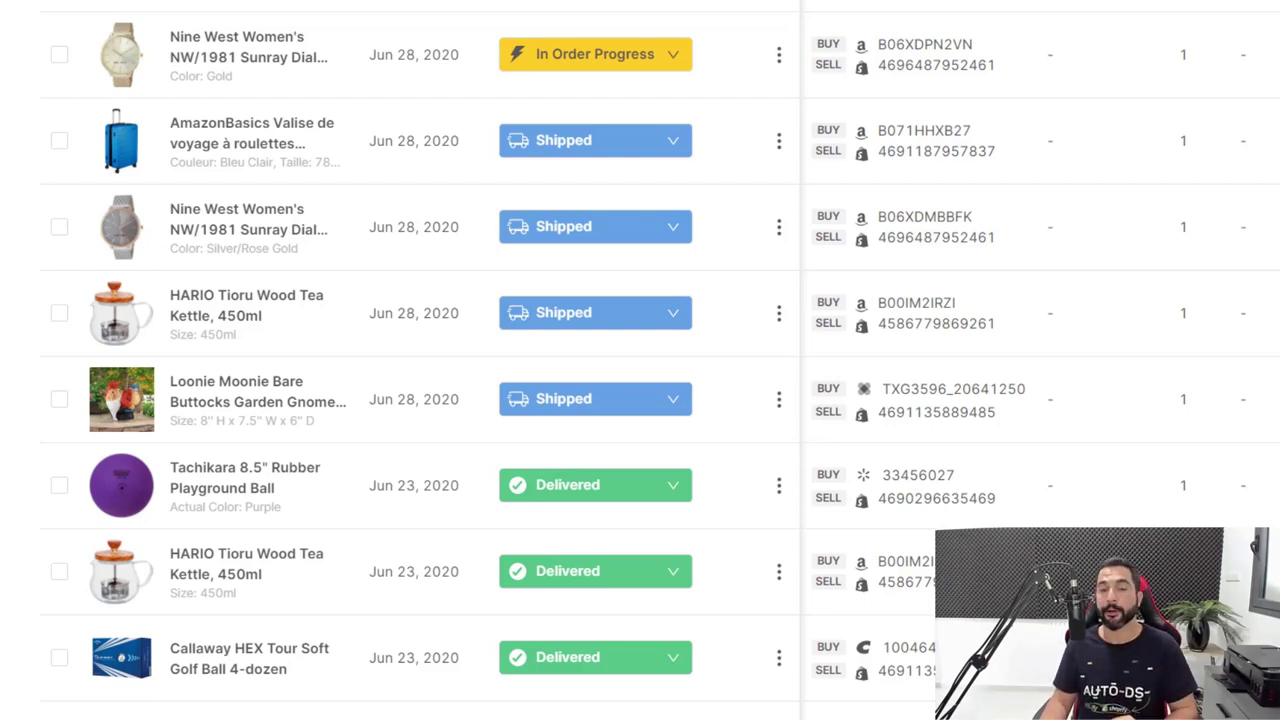
scroll(643, 54, "down", 1)
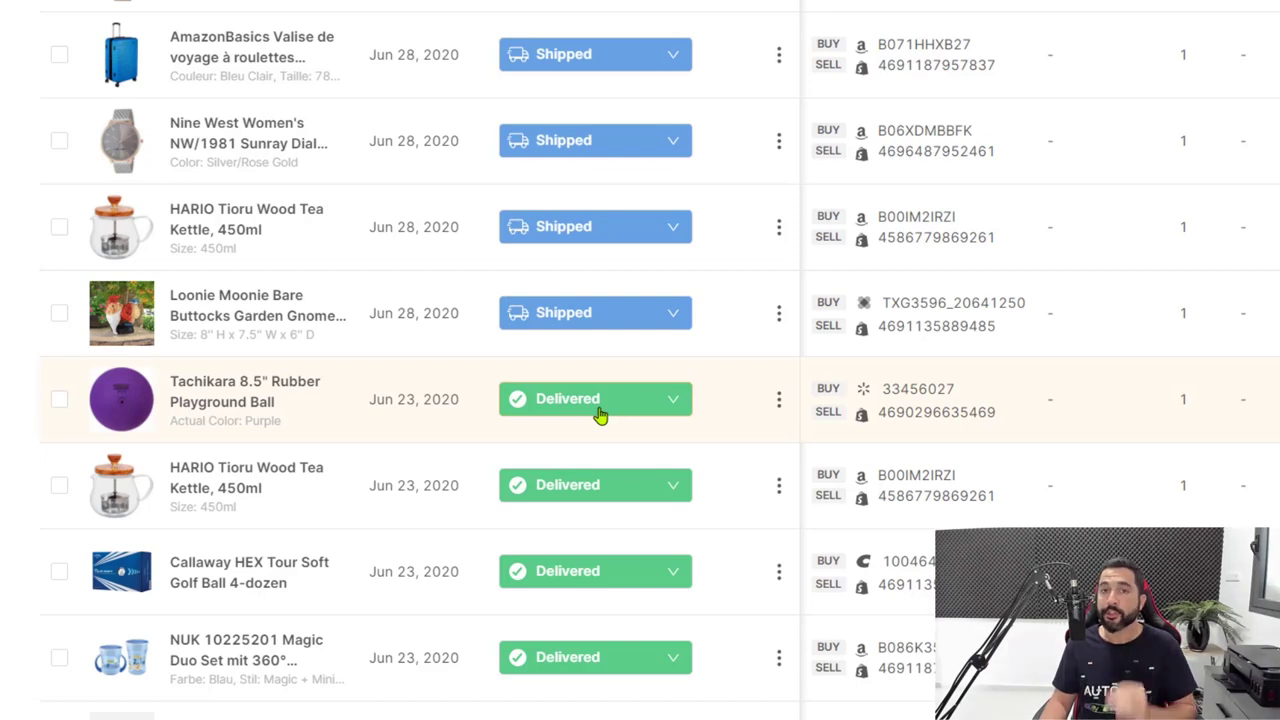
scroll(664, 326, "up", 1)
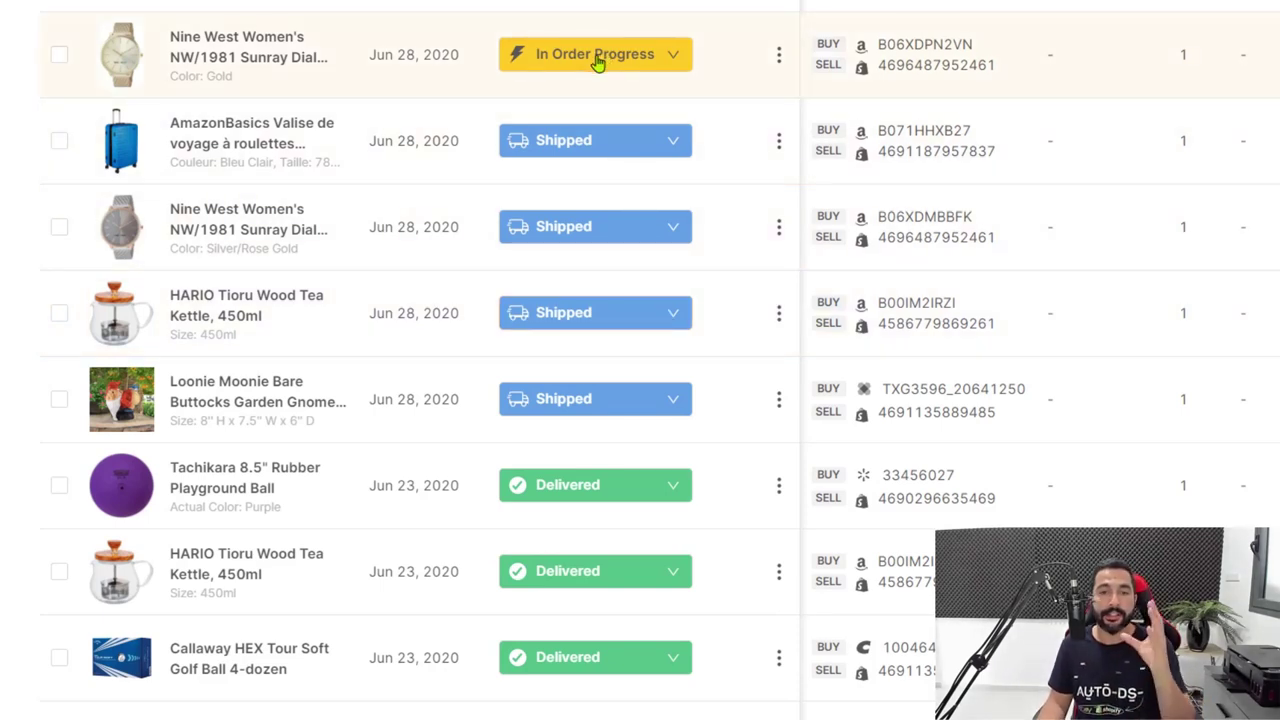
left_click(597, 62)
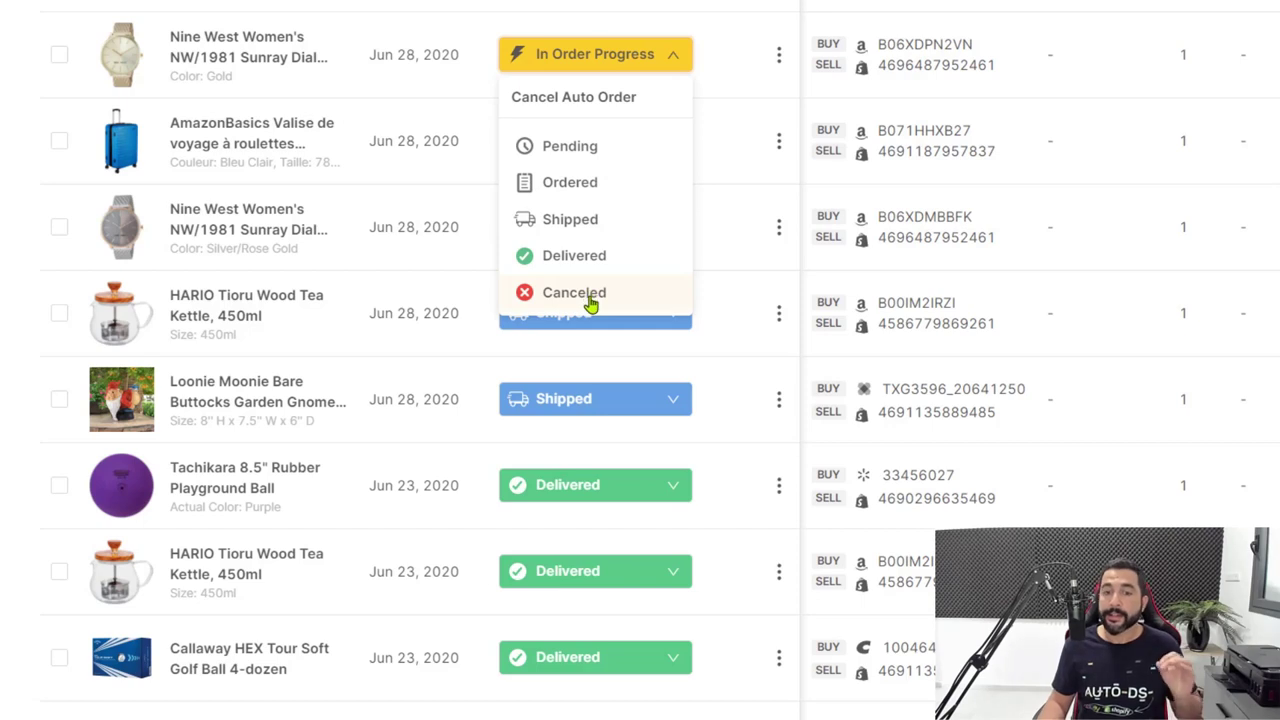
left_click(608, 58)
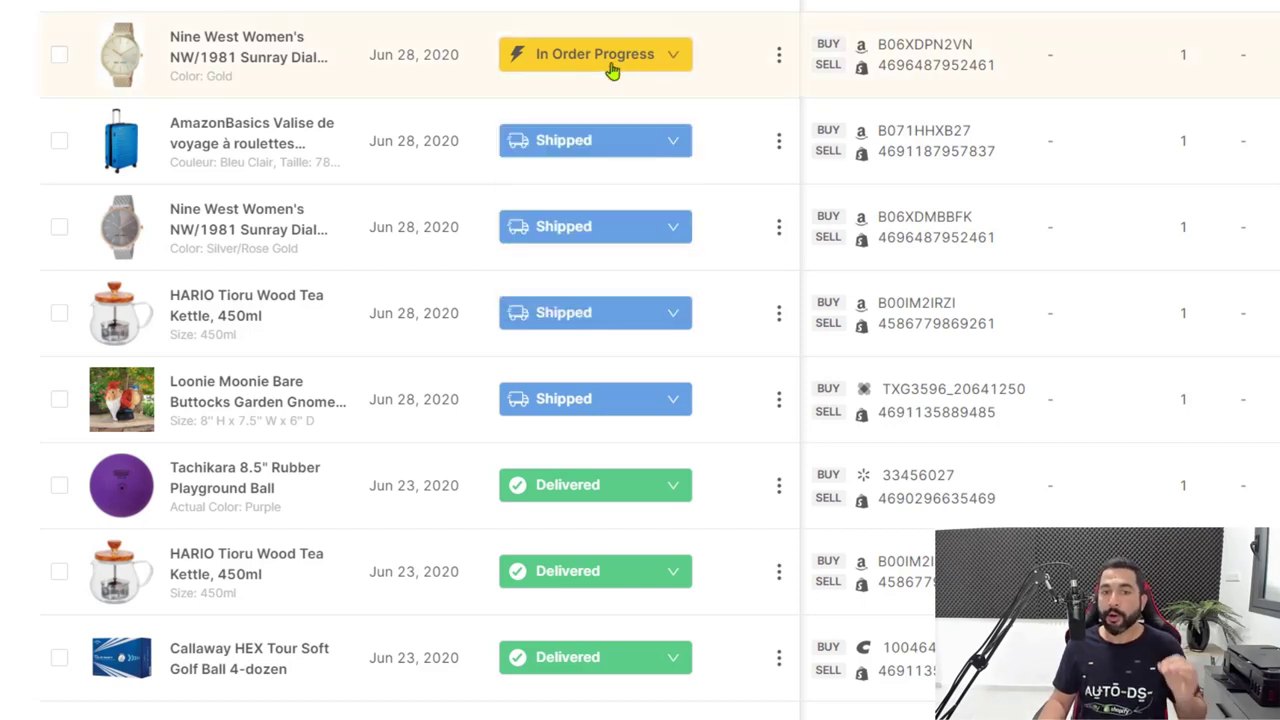
left_click(610, 62)
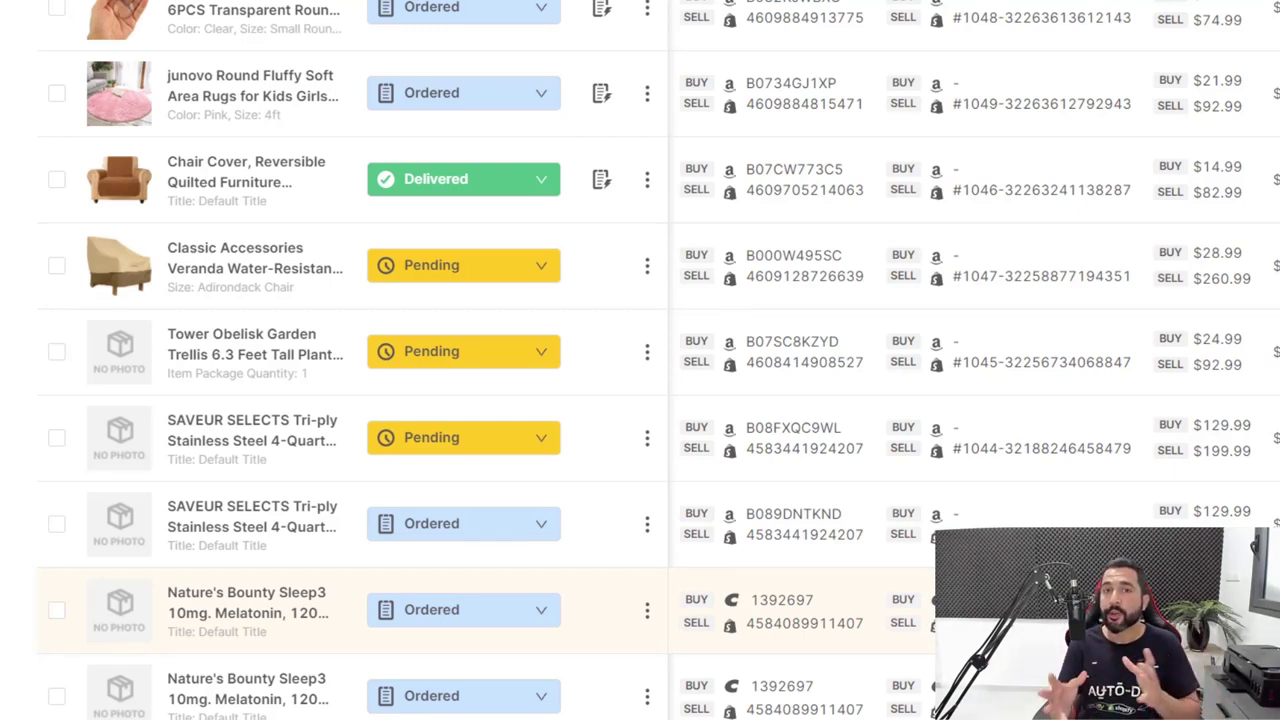
Mark the junovo rug order as Request Return.
left_click(444, 100)
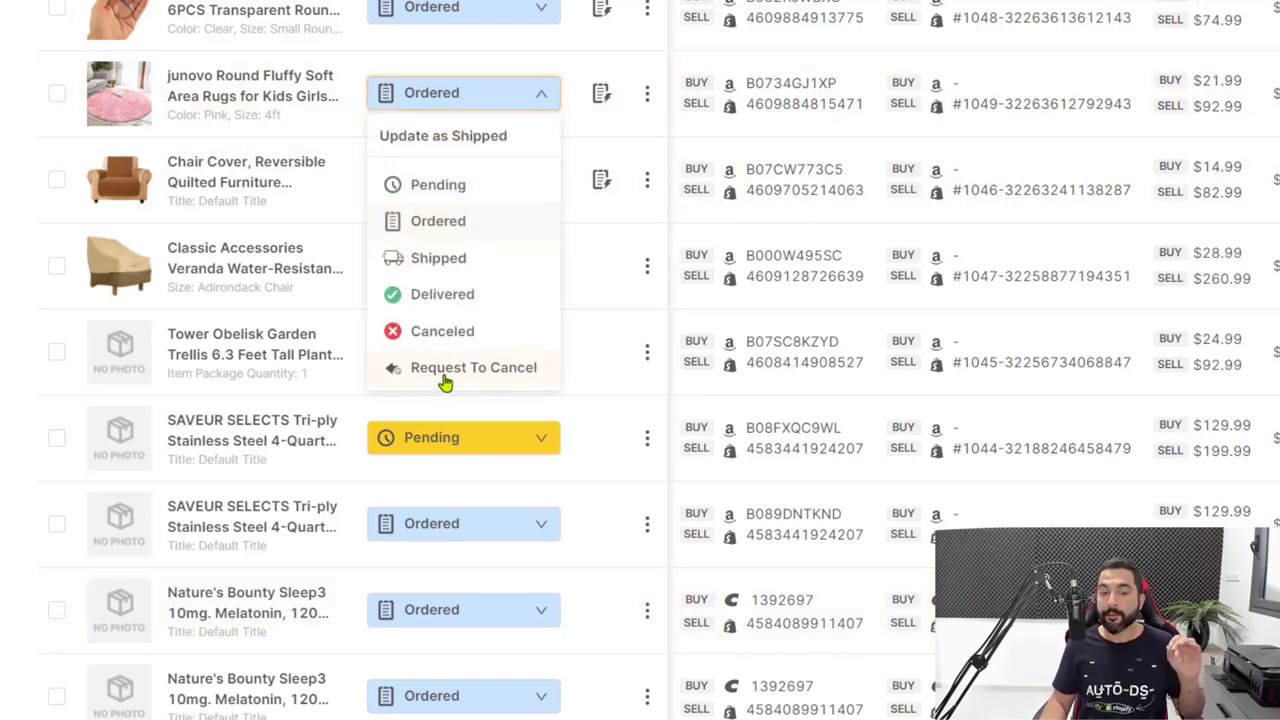
left_click(508, 380)
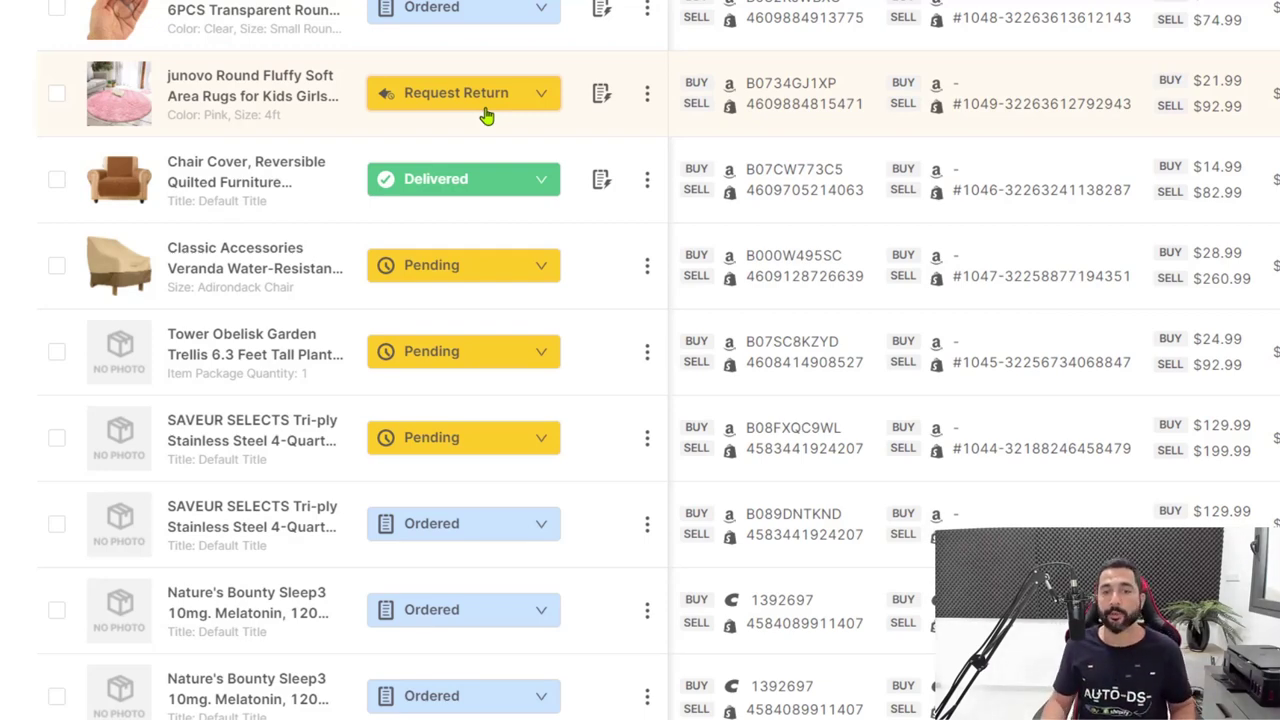
scroll(664, 430, "up", 5)
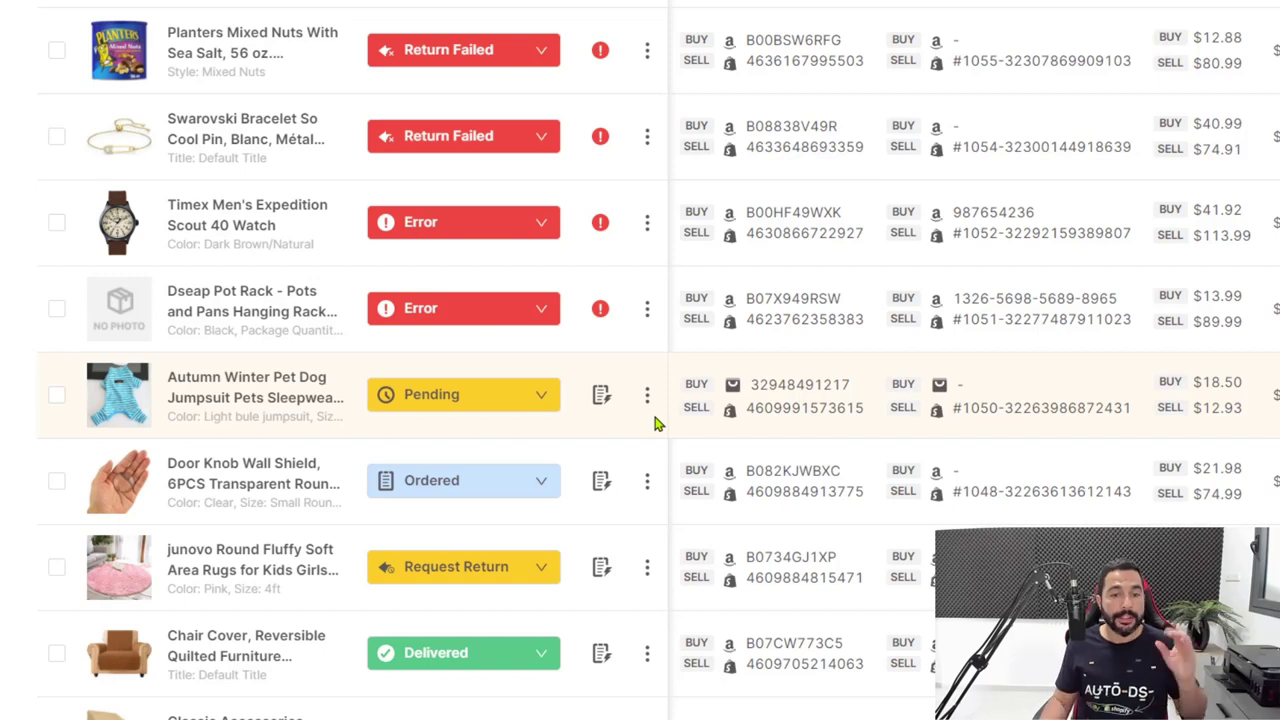
scroll(600, 390, "down", 4)
Mark the Chair Cover order as Request Return.
left_click(528, 318)
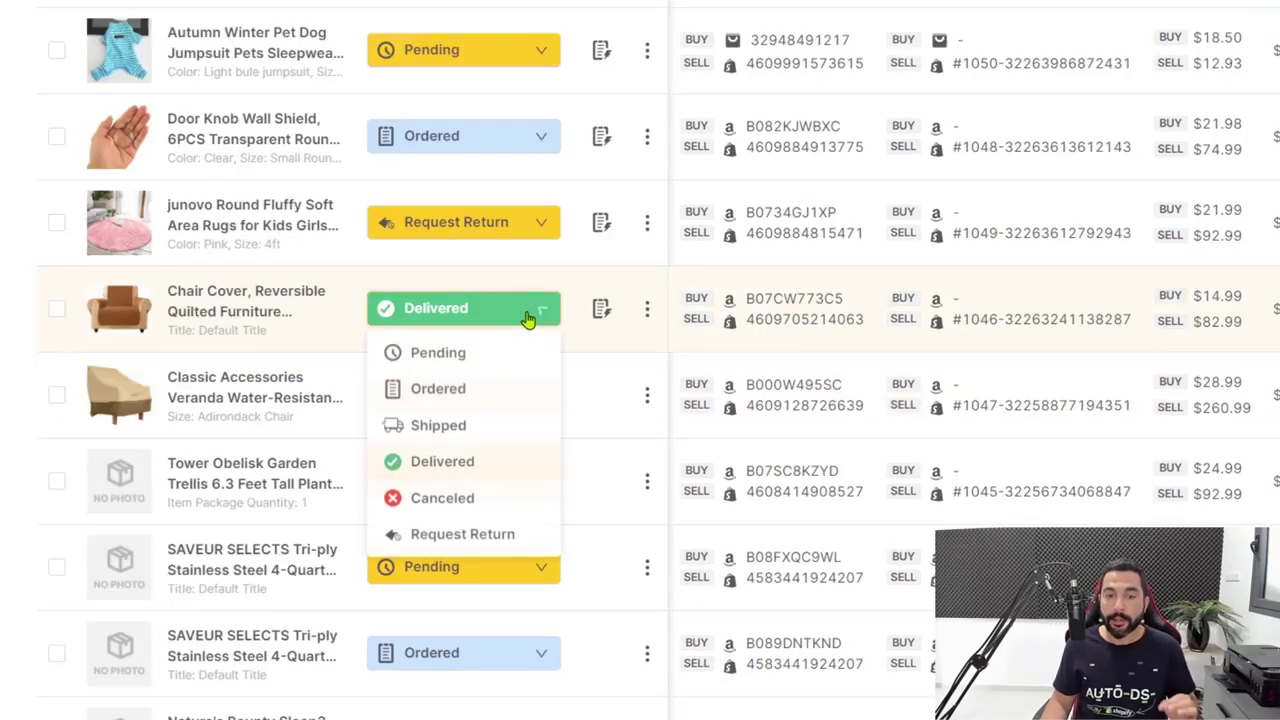
left_click(460, 536)
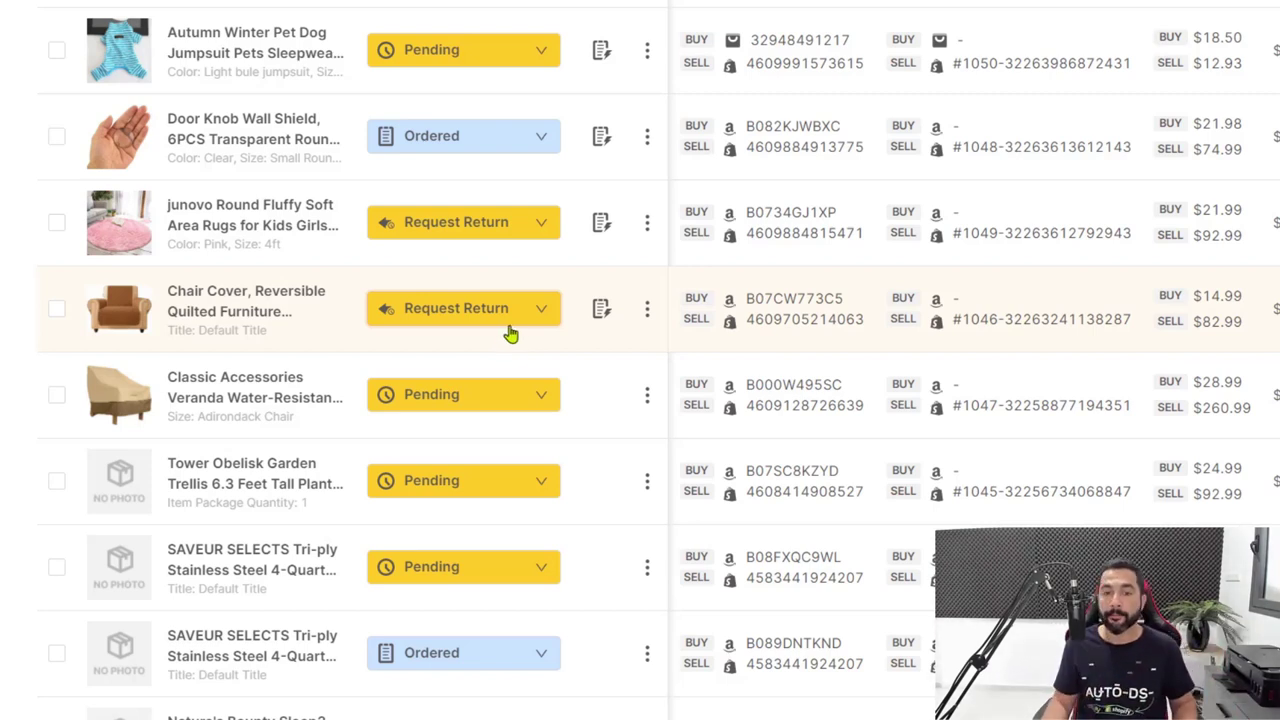
mouse_move(612, 318)
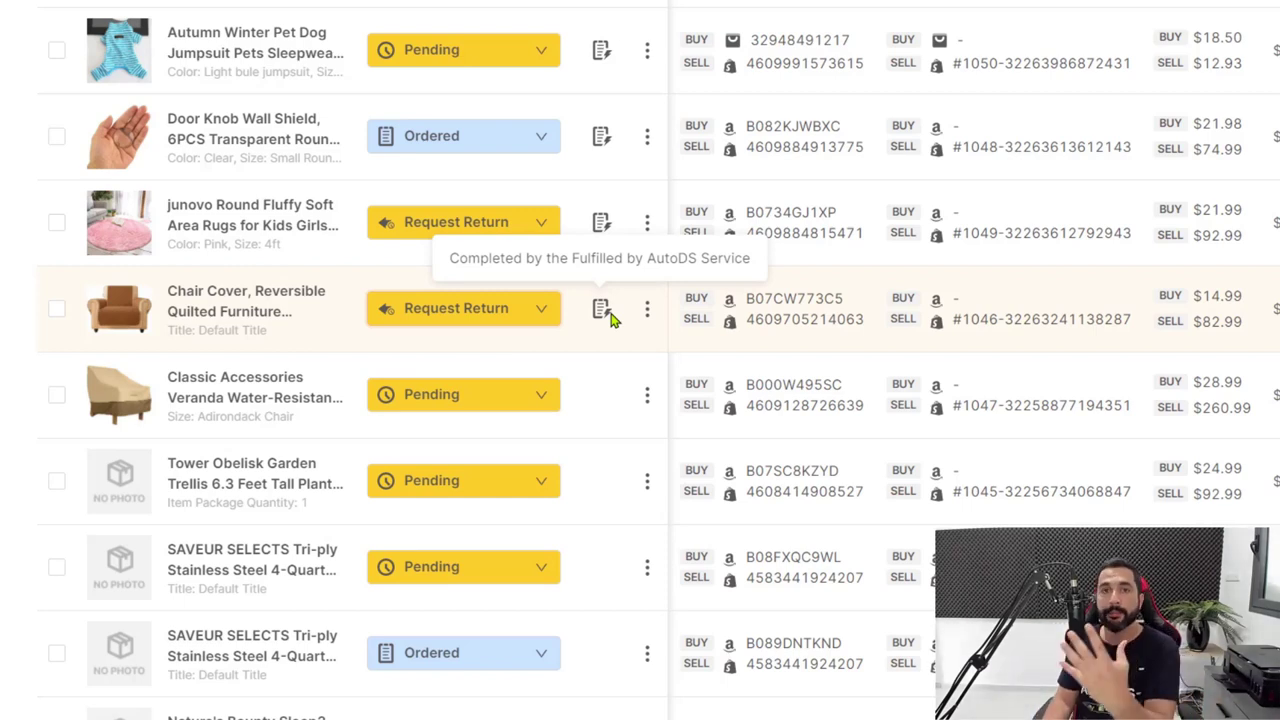
Scroll through the orders list to review the updated order statuses.
scroll(612, 318, "up", 2)
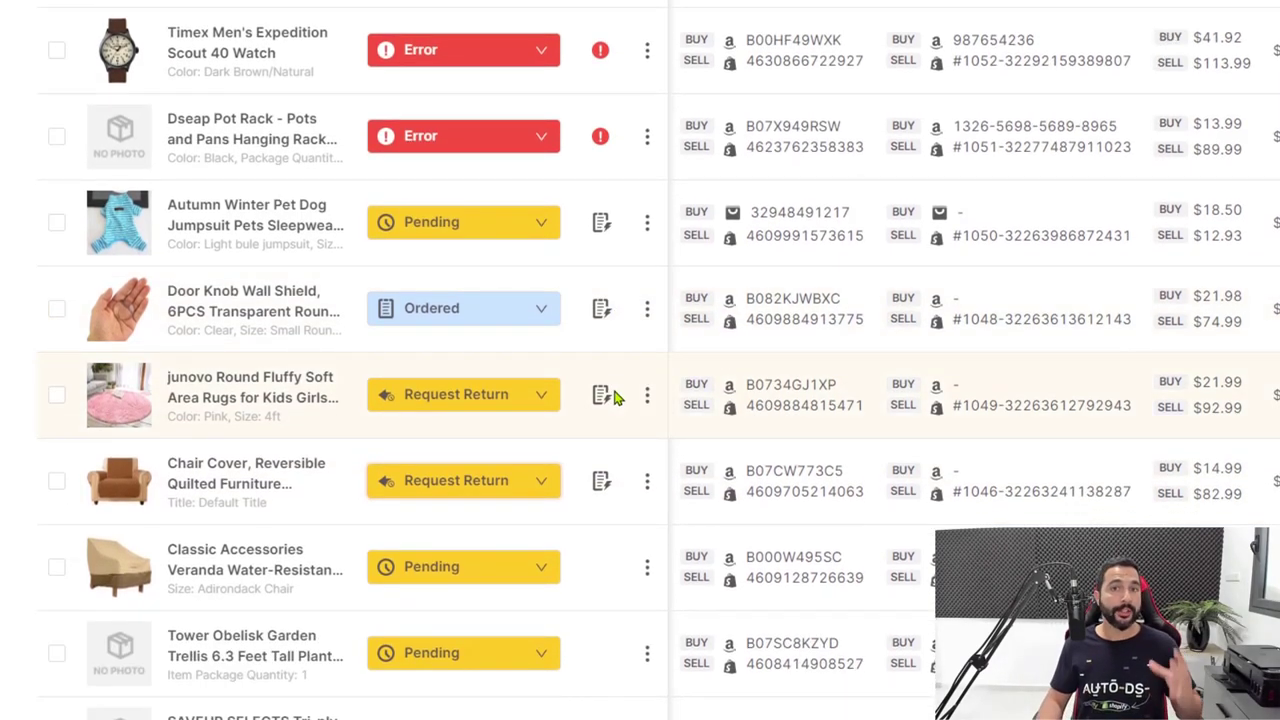
scroll(709, 443, "up", 3)
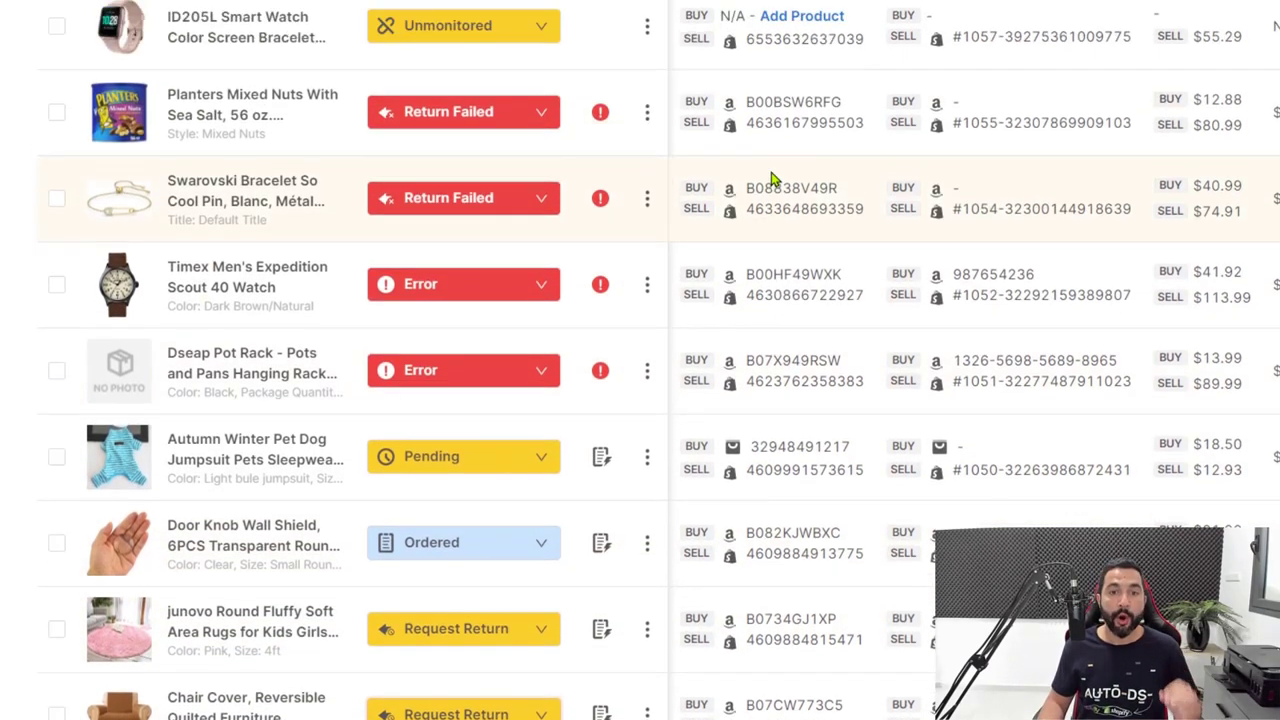
scroll(770, 178, "up", 1)
mouse_move(603, 143)
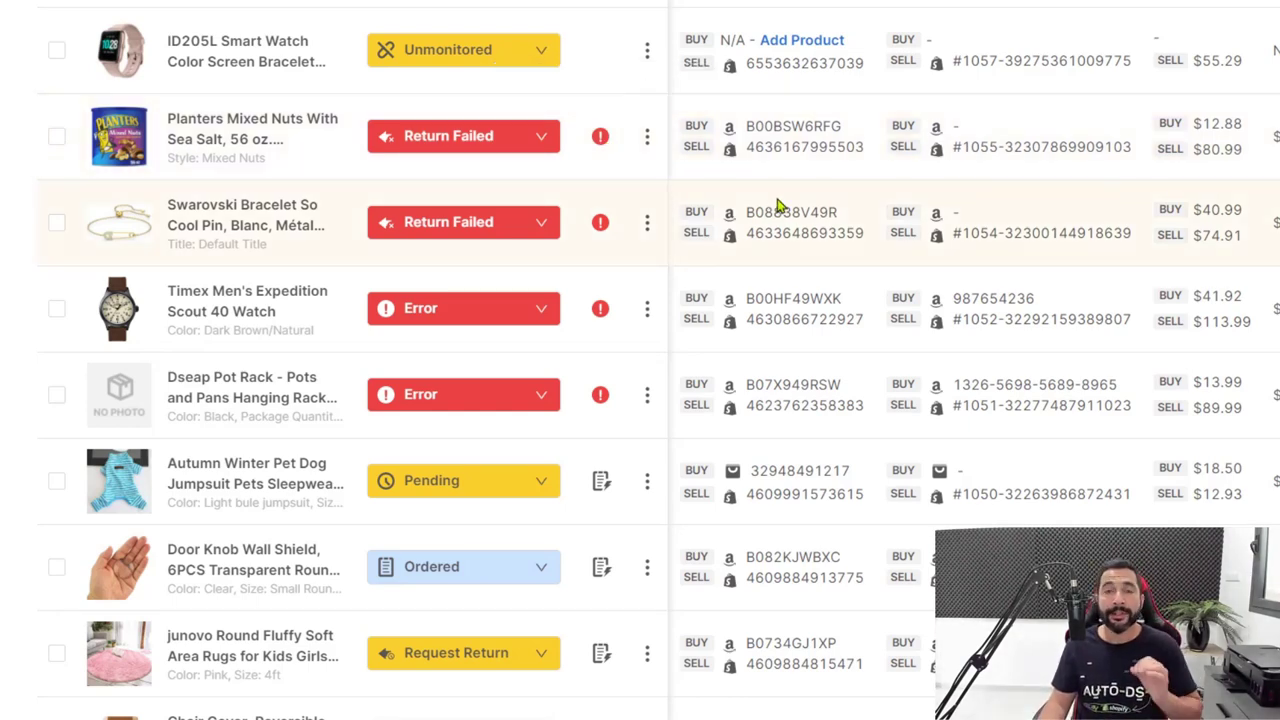
scroll(778, 250, "down", 3)
scroll(694, 129, "down", 2)
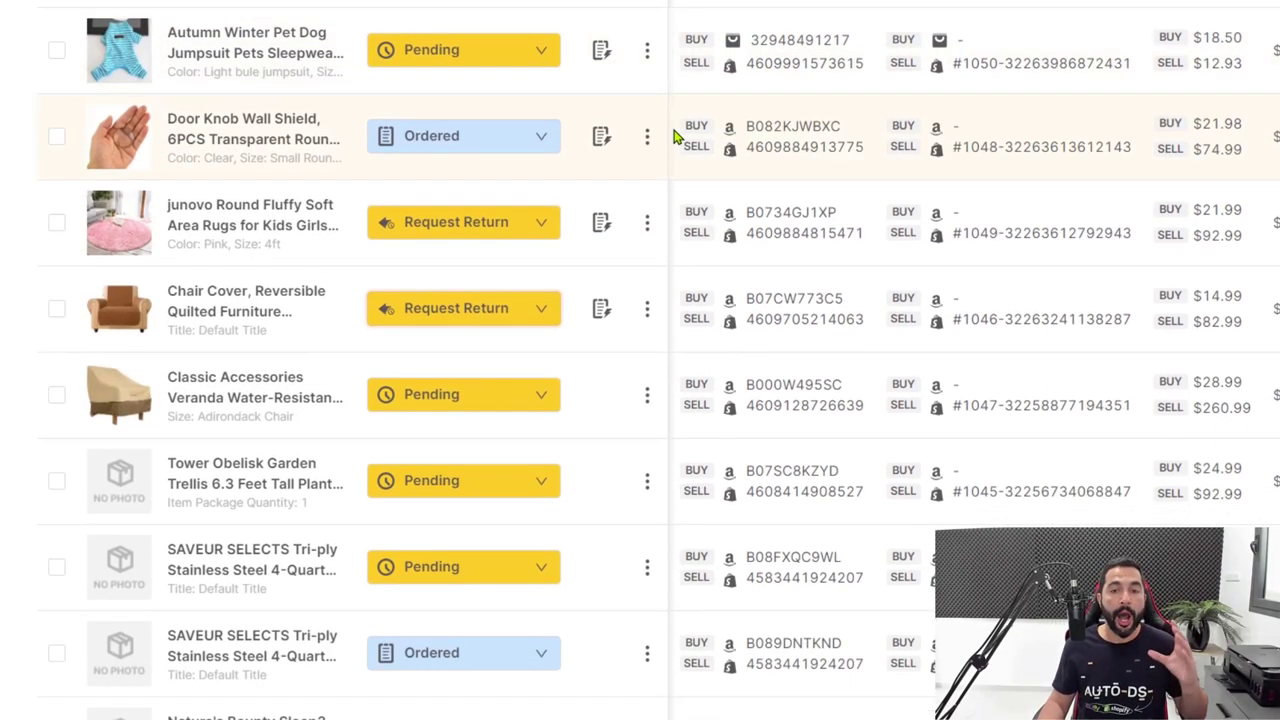
scroll(672, 138, "down", 1)
scroll(670, 136, "down", 1)
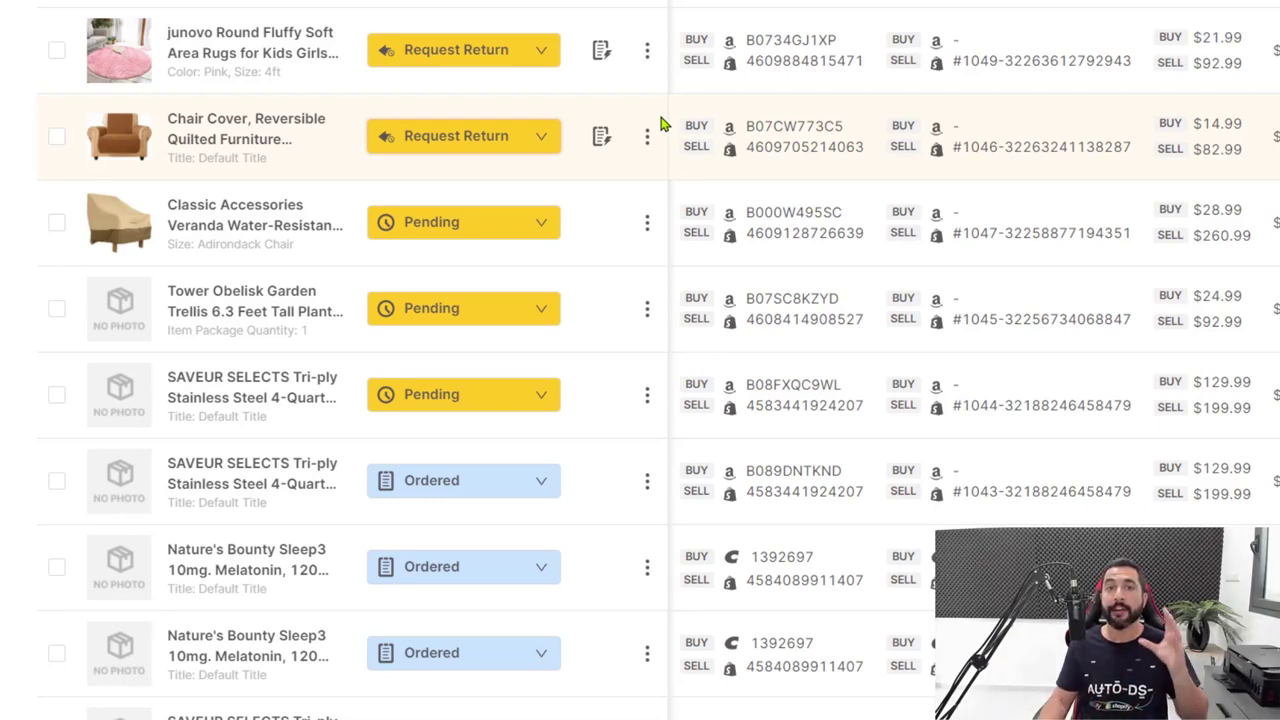
scroll(1051, 274, "up", 10)
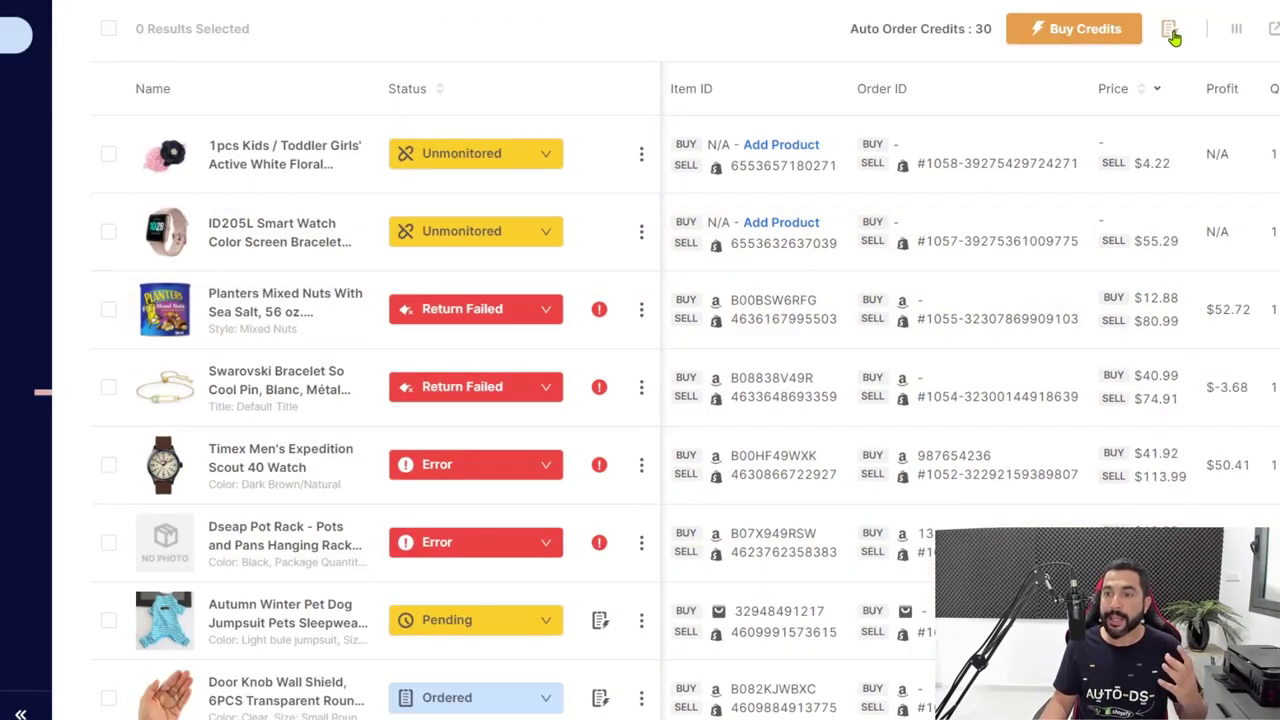
Check the Fulfilled by AutoDS balance and Load Balance amounts, closing it without loading funds.
left_click(1236, 6)
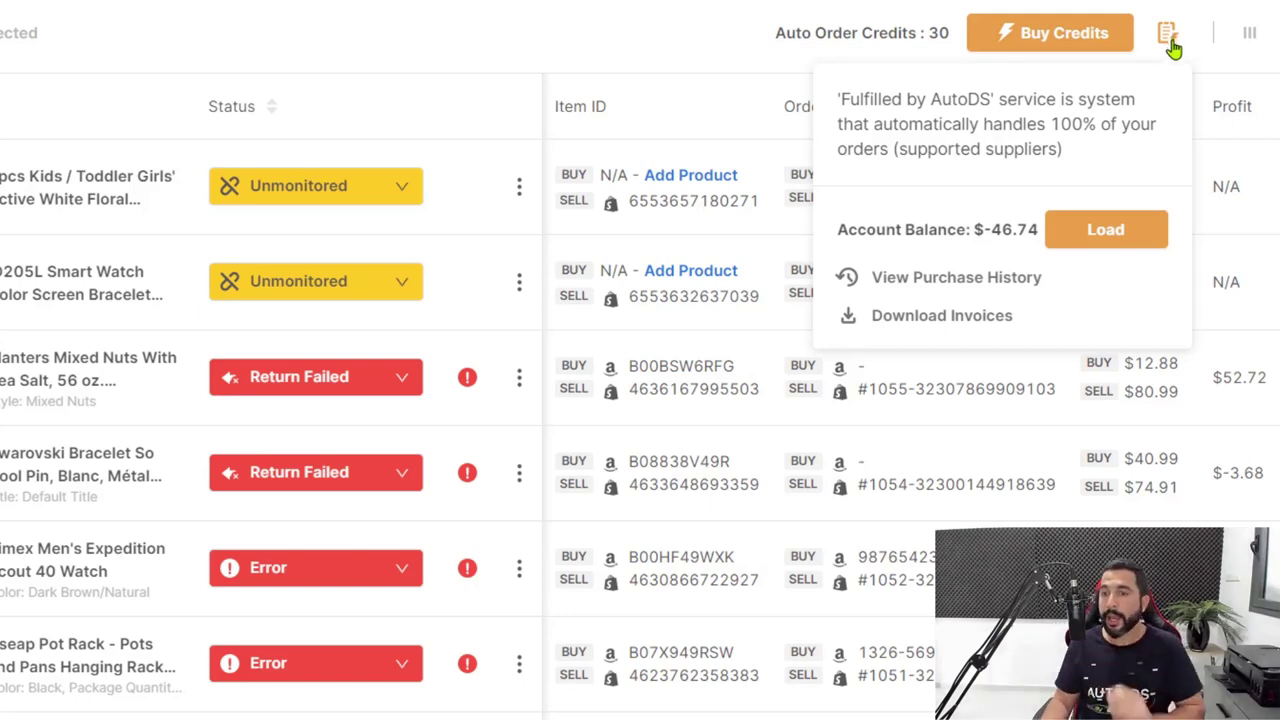
left_click(1093, 253)
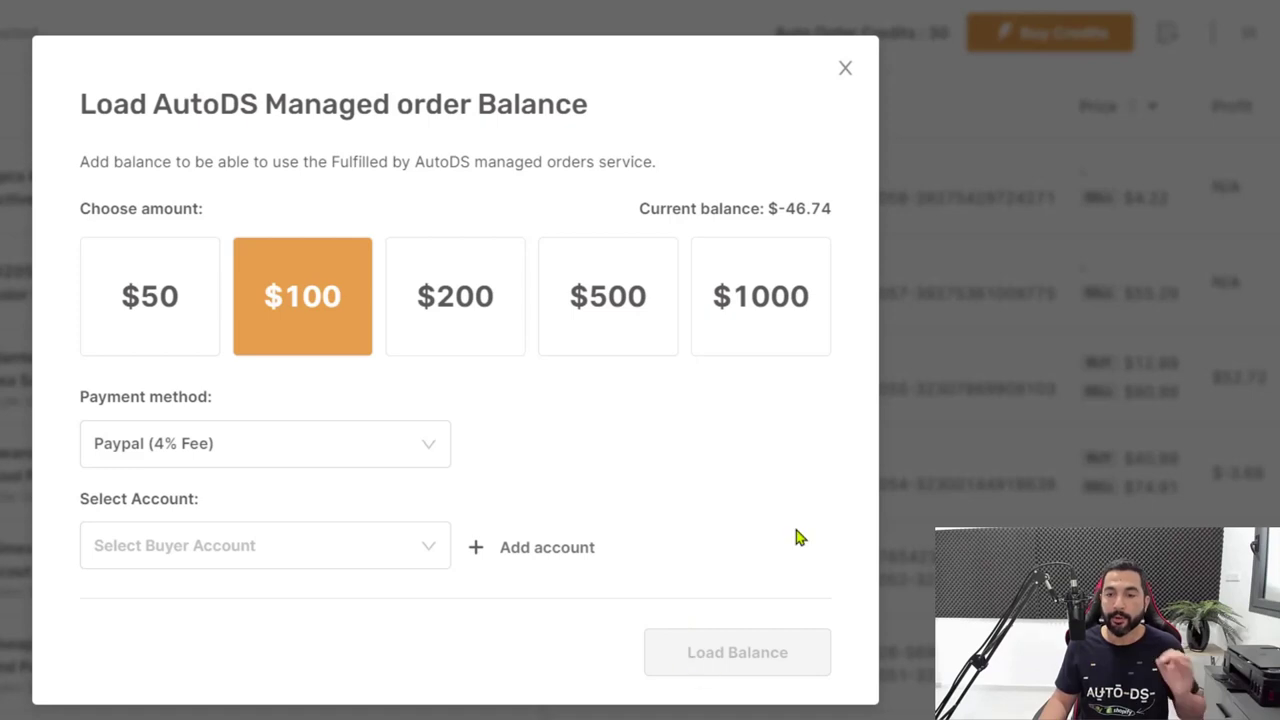
left_click(851, 71)
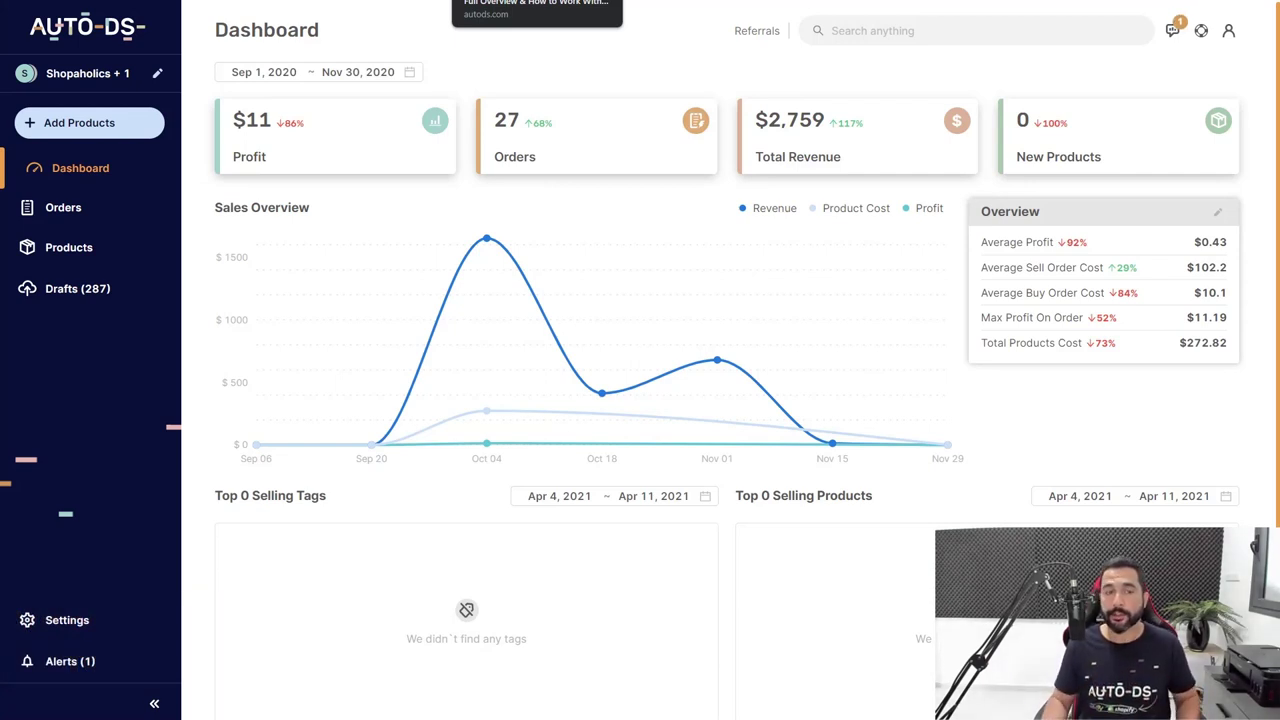
In the Aliexpress CN order settings, switch on the automatic Gift Message to clients.
left_click(55, 619)
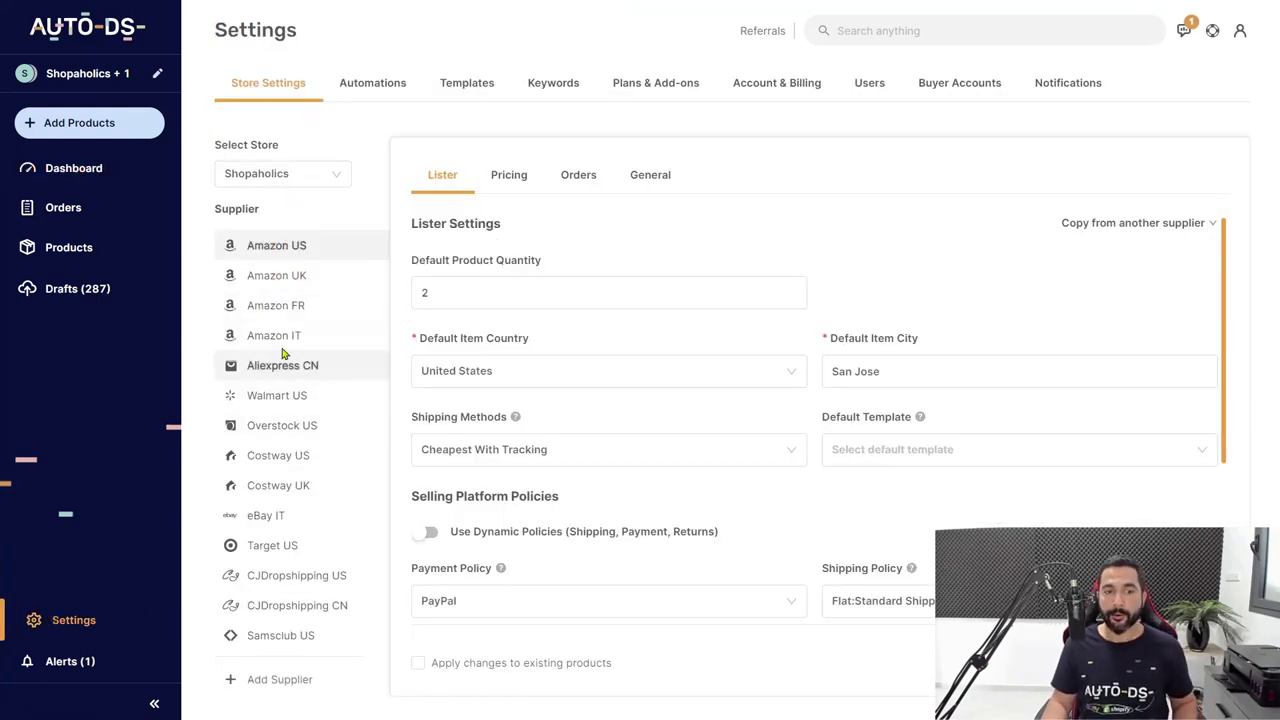
left_click(279, 370)
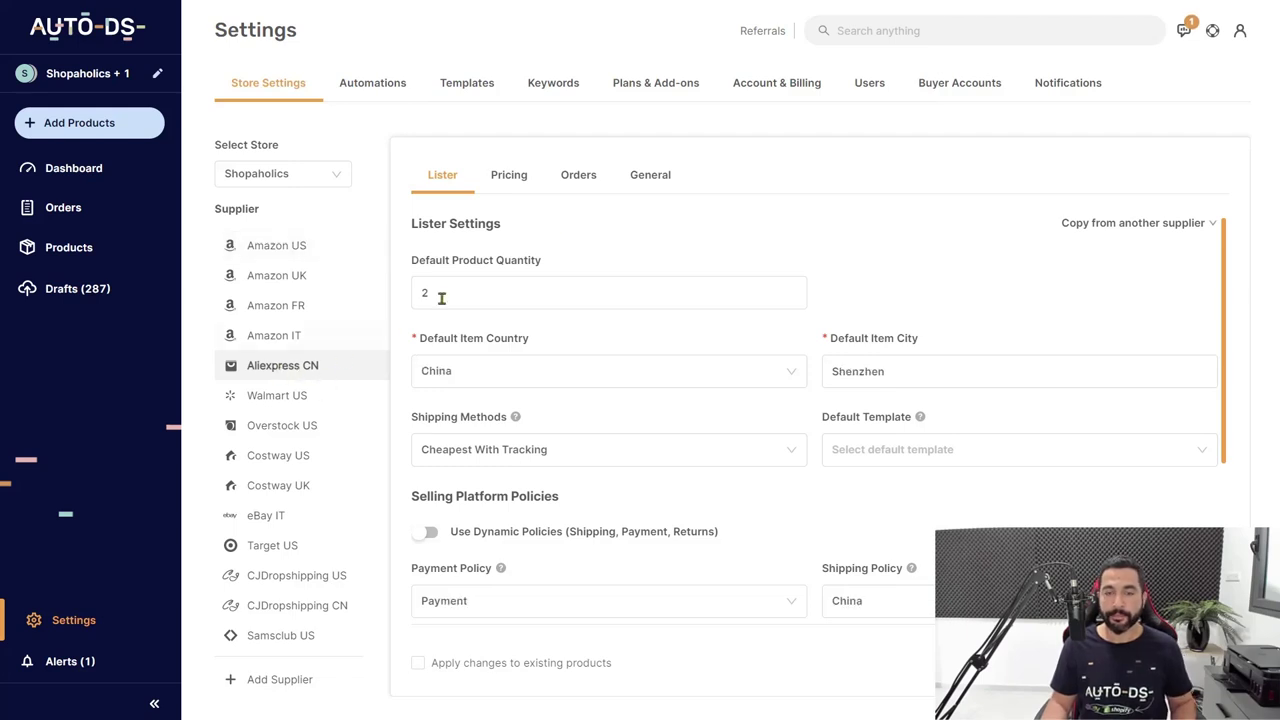
left_click(584, 176)
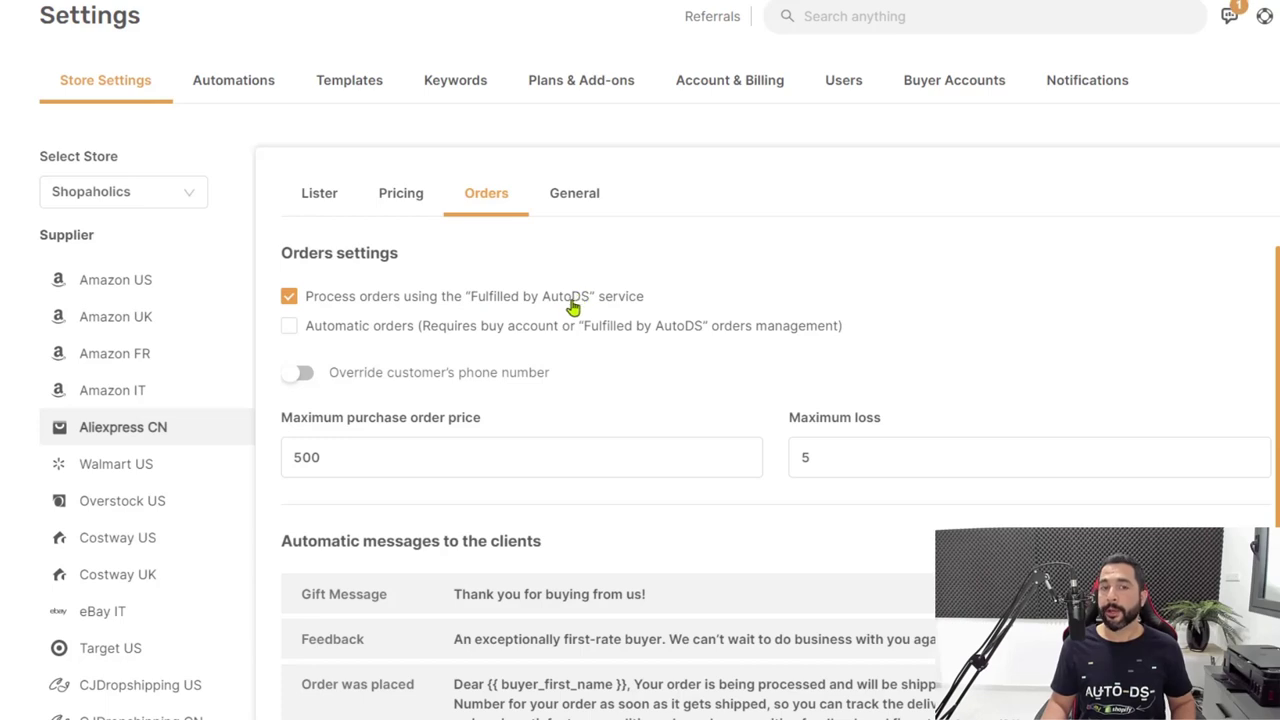
left_click(290, 327)
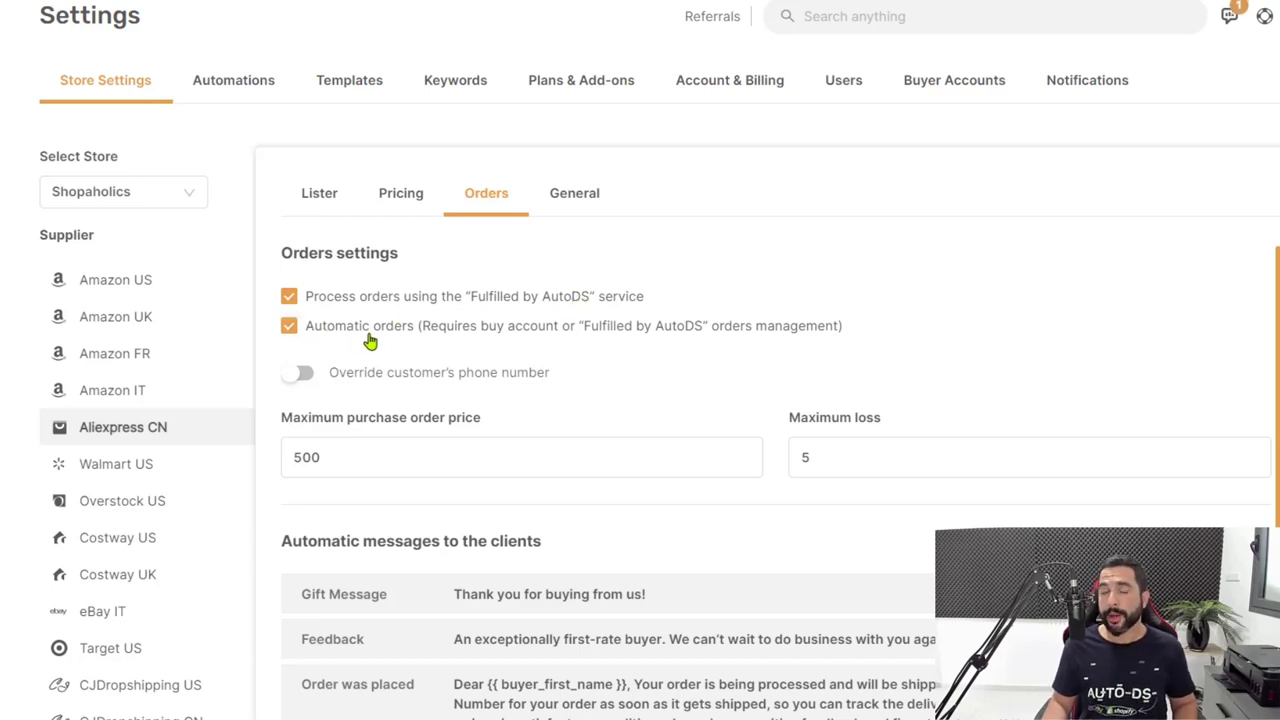
scroll(495, 380, "down", 2)
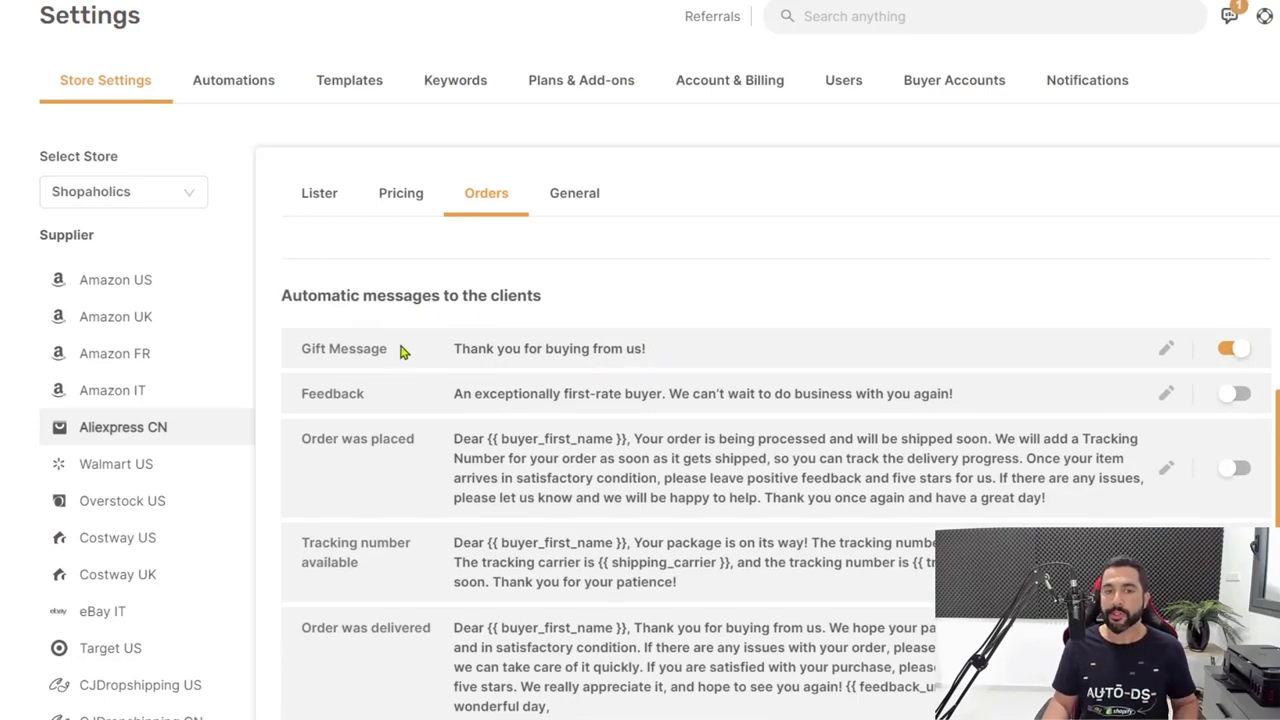
scroll(414, 349, "down", 1)
scroll(358, 345, "up", 1)
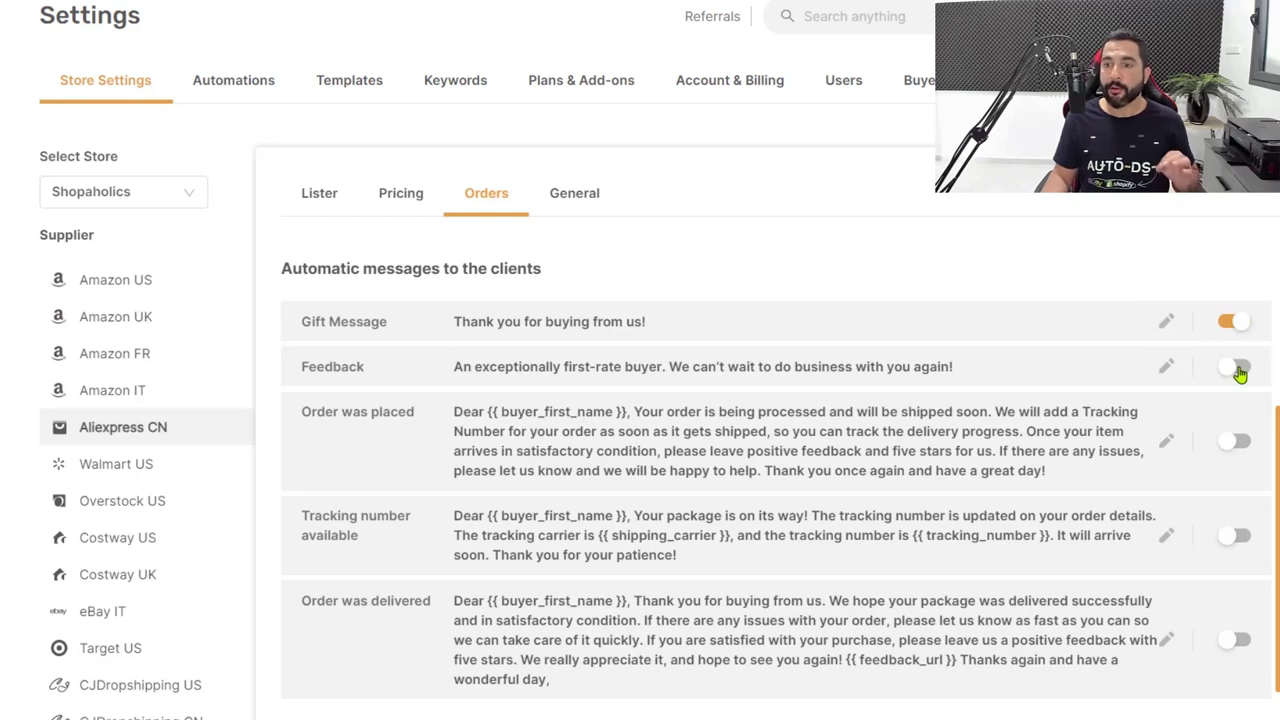
Enable the Feedback message, leaving its text unchanged, and the Order was placed message.
left_click(1237, 370)
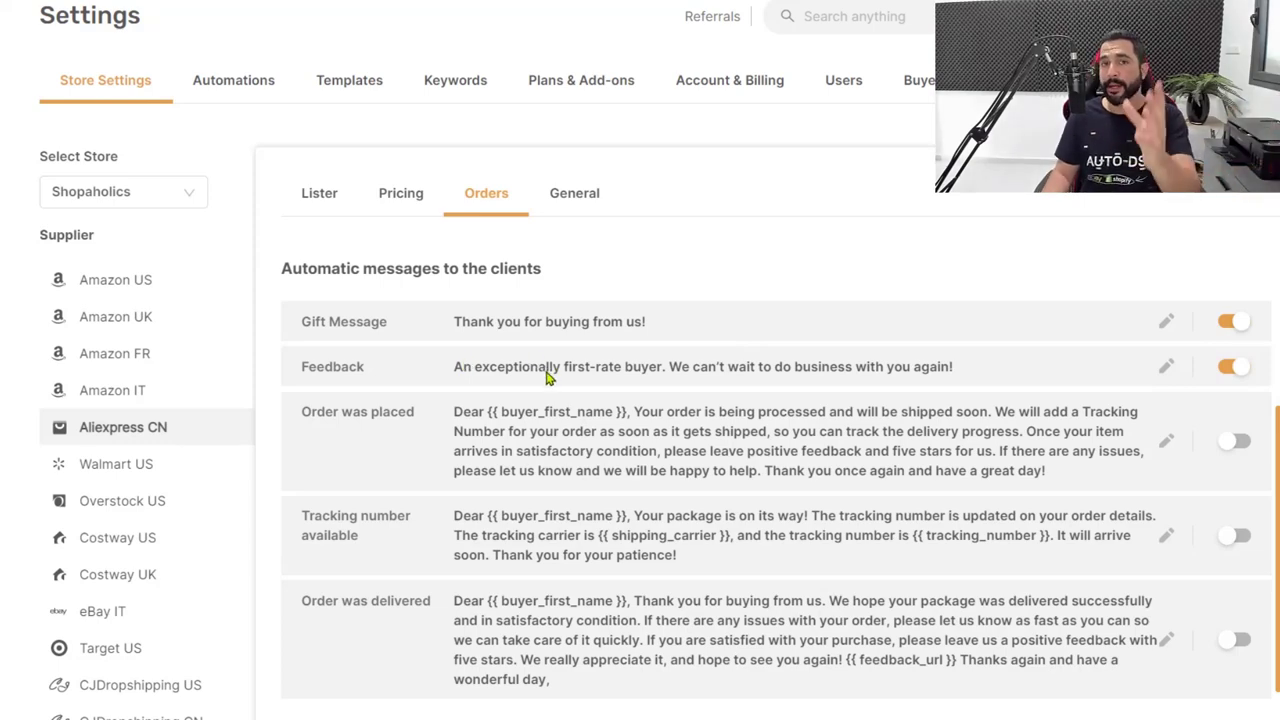
left_click(1167, 368)
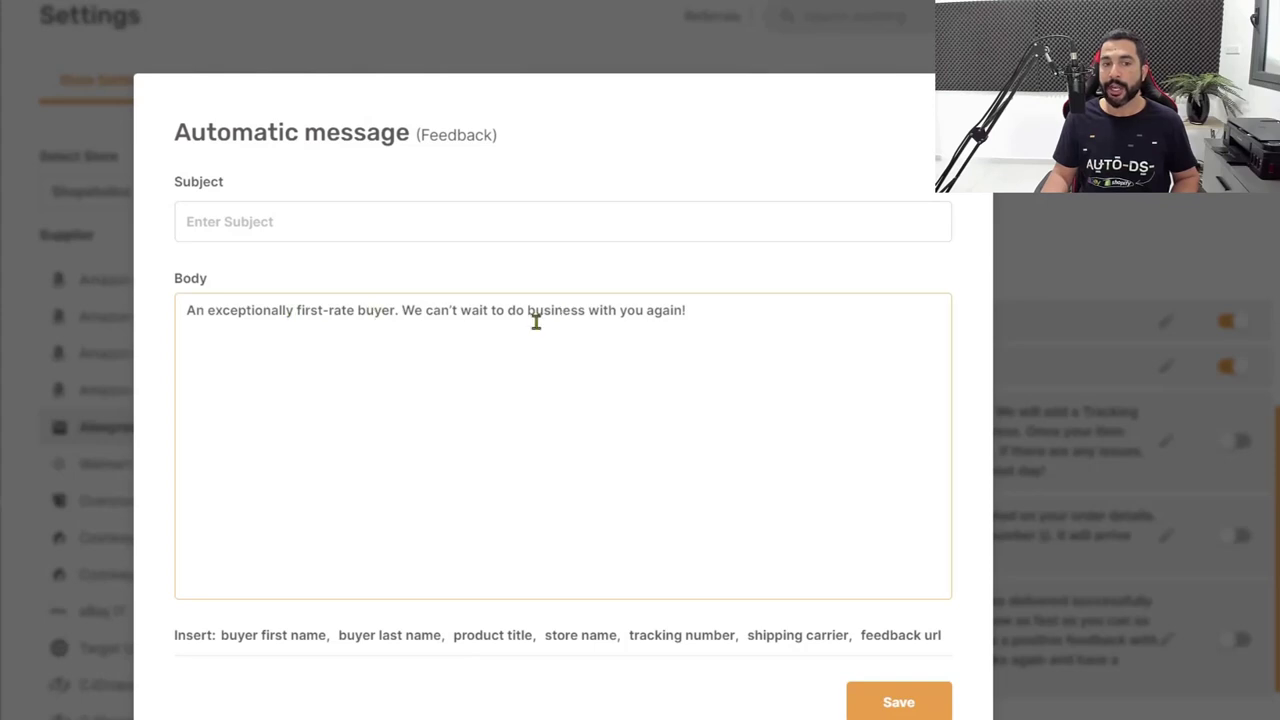
left_click(1016, 309)
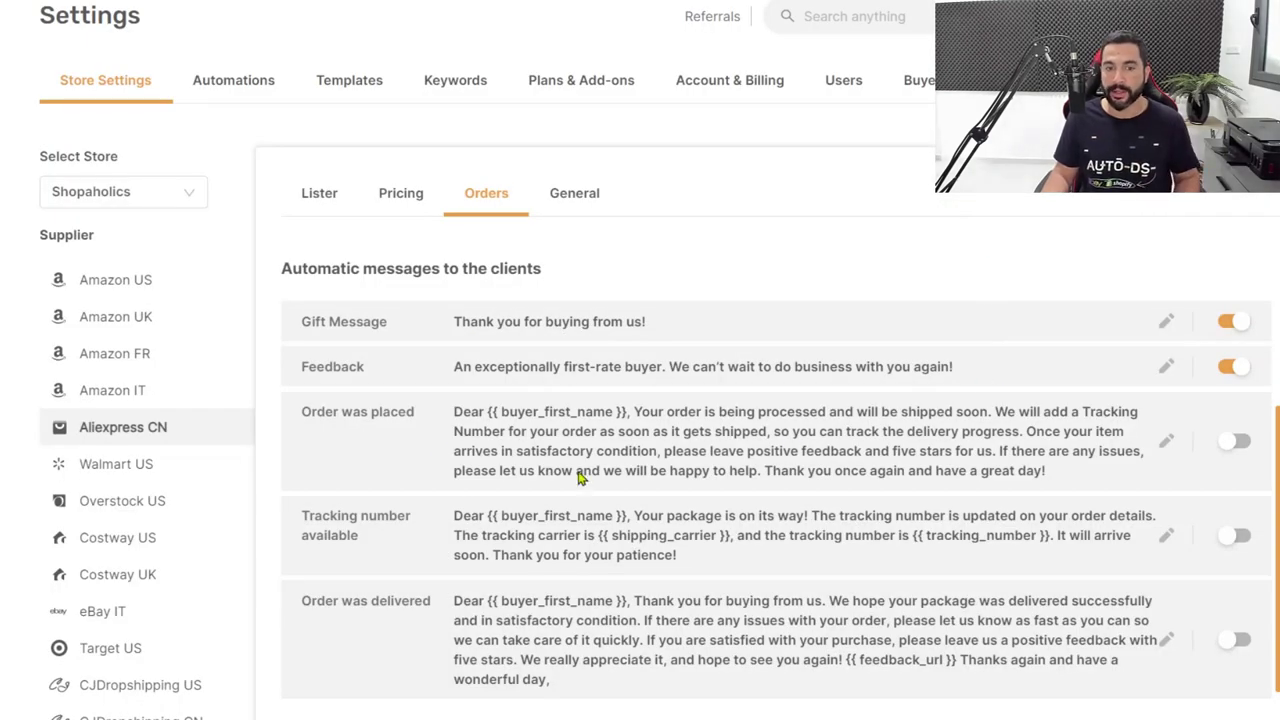
left_click(1234, 446)
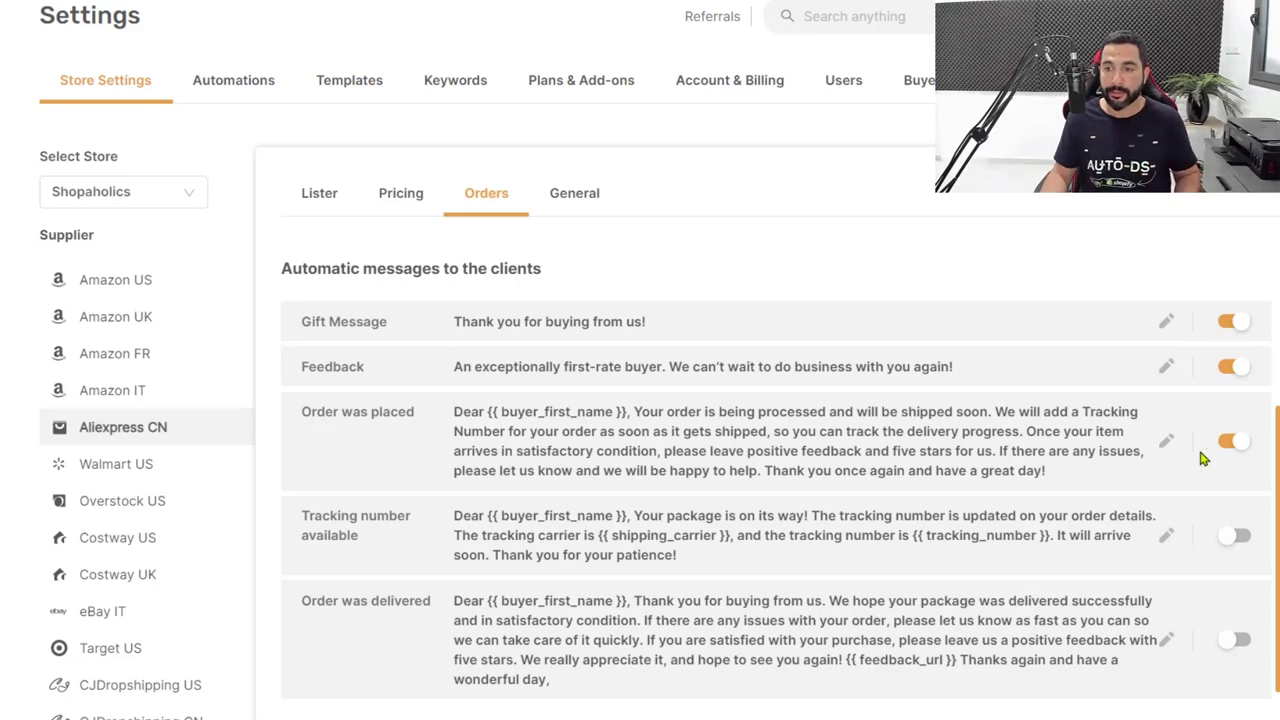
Insert the buyer last name placeholder into the Order was placed greeting.
left_click(1167, 443)
left_click(421, 346)
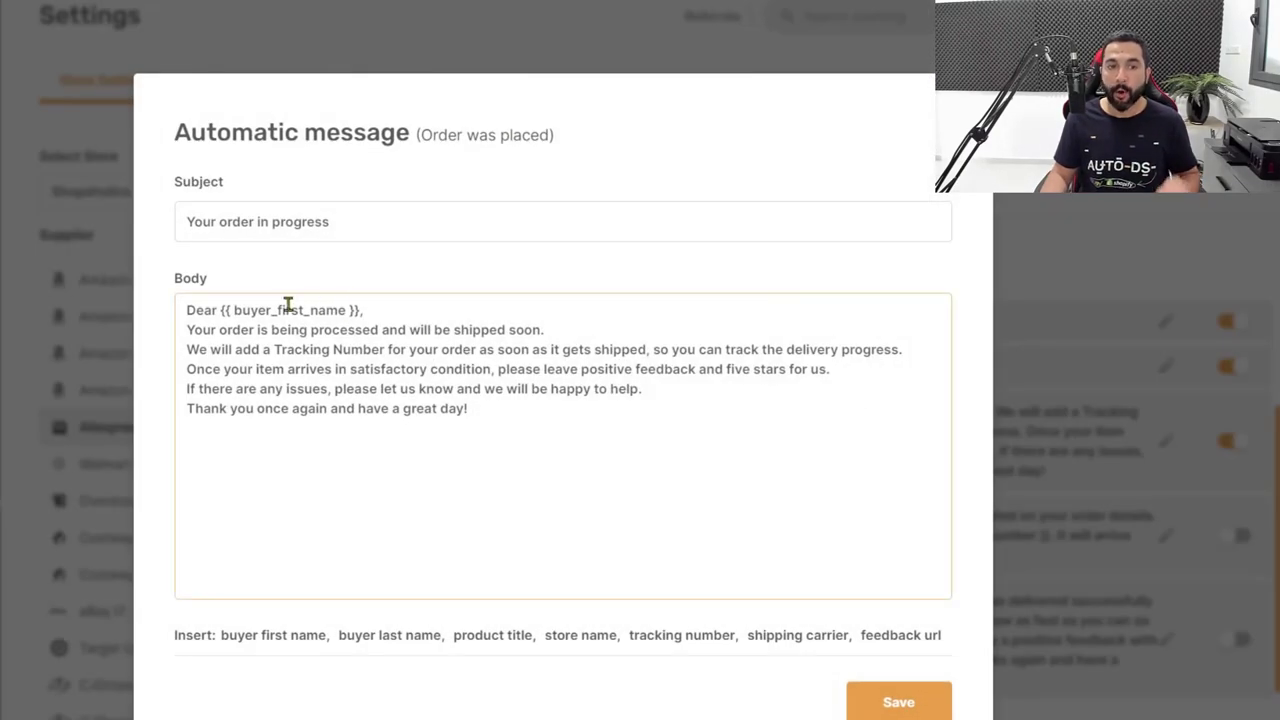
left_click(371, 313, "shift")
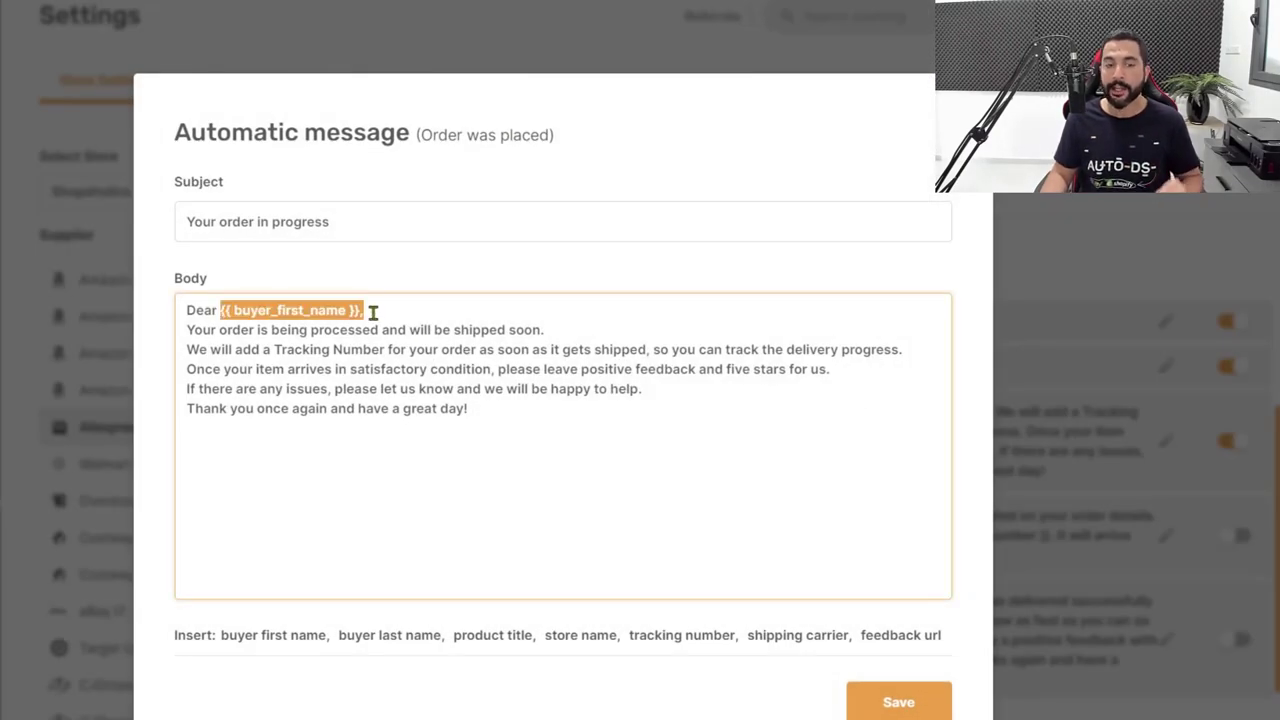
left_click(371, 311)
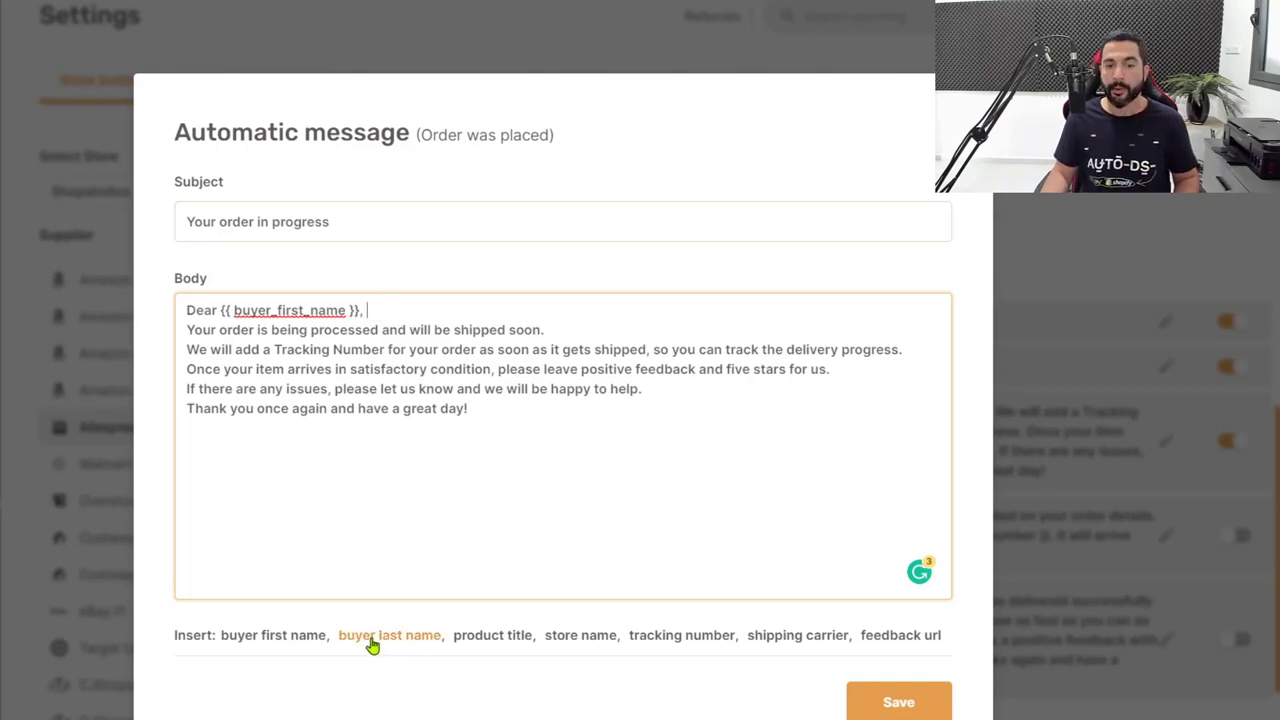
left_click(402, 646)
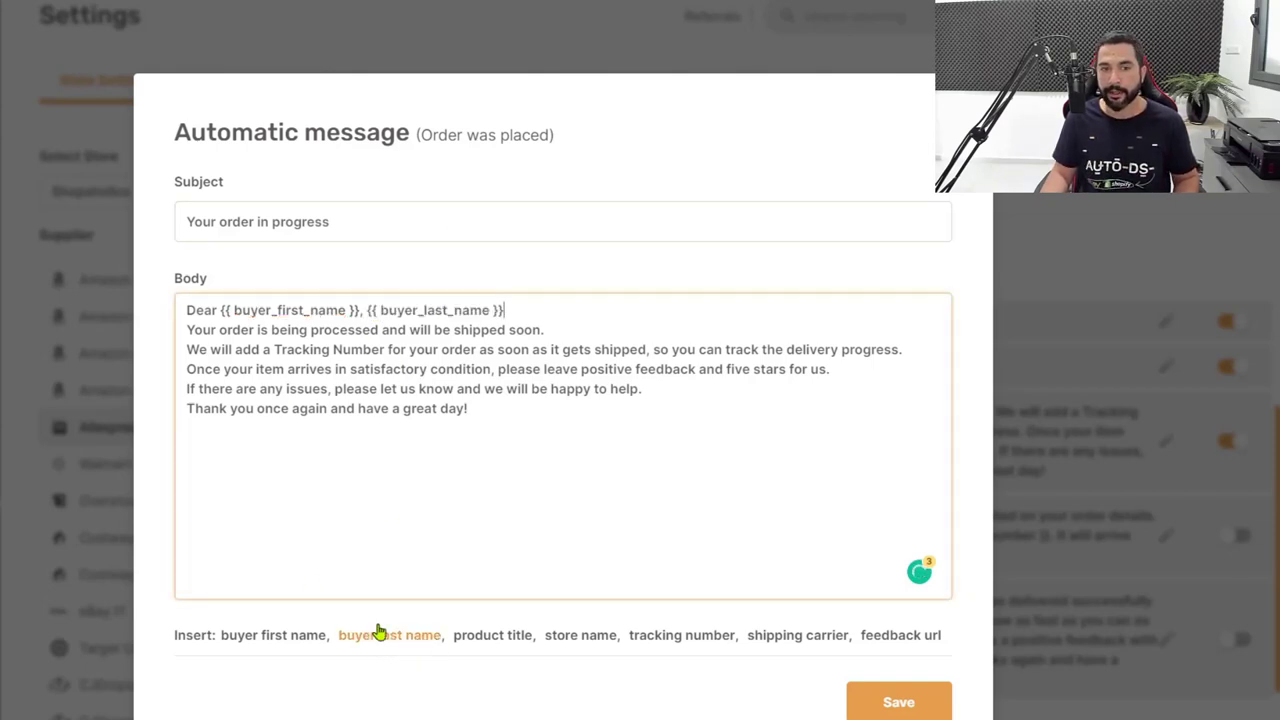
Move the comma after the last-name placeholder and save the Order was placed message.
left_click(368, 312)
key("Left")
key("BackSpace")
left_click(556, 310)
type(",")
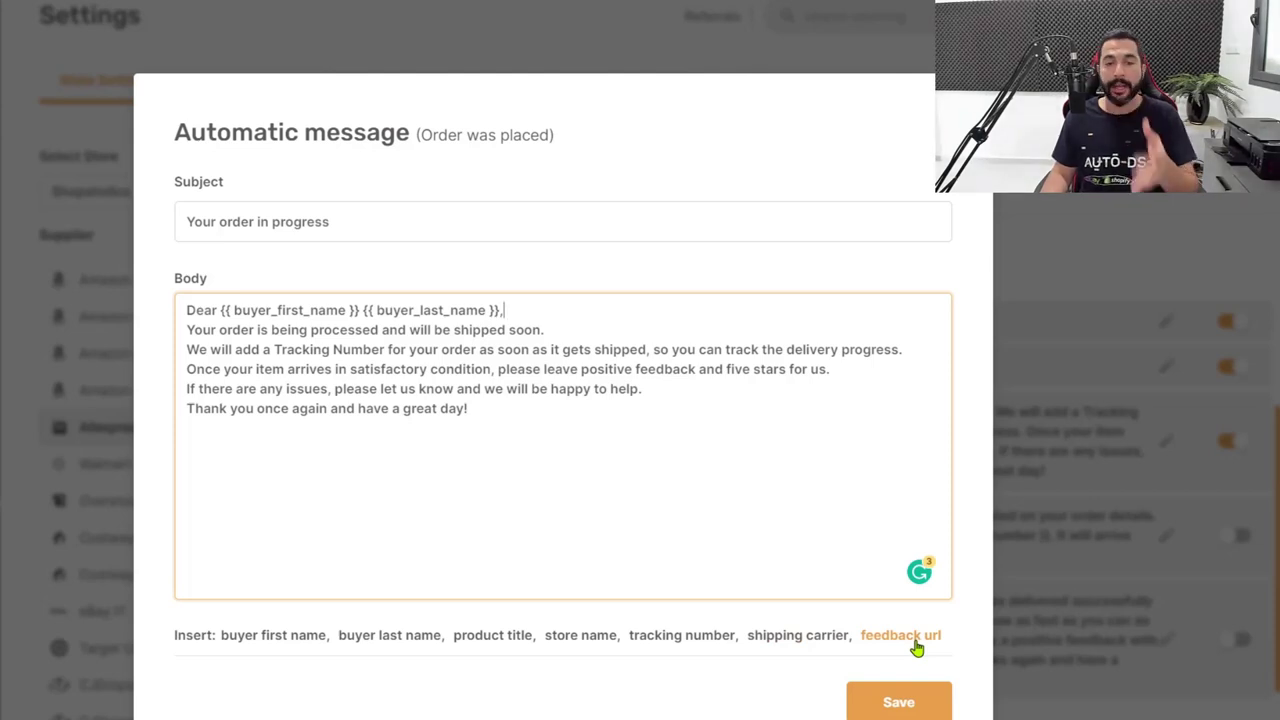
left_click(519, 432)
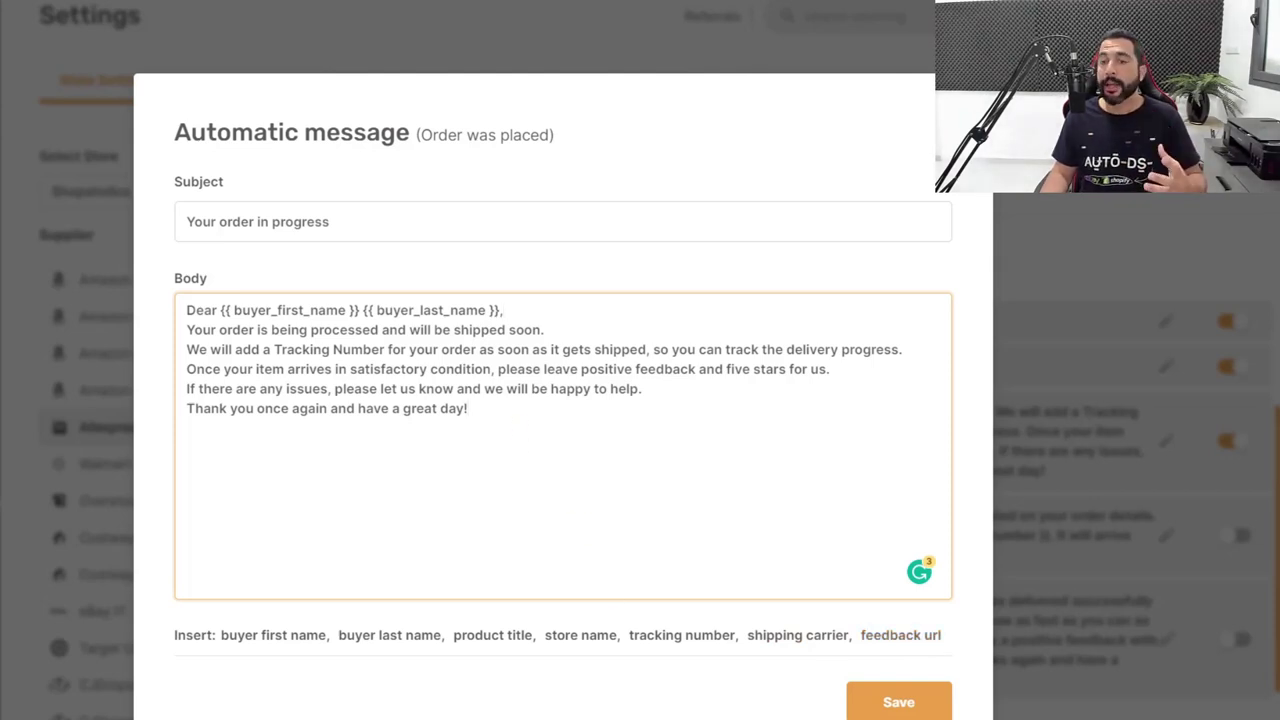
left_click(898, 702)
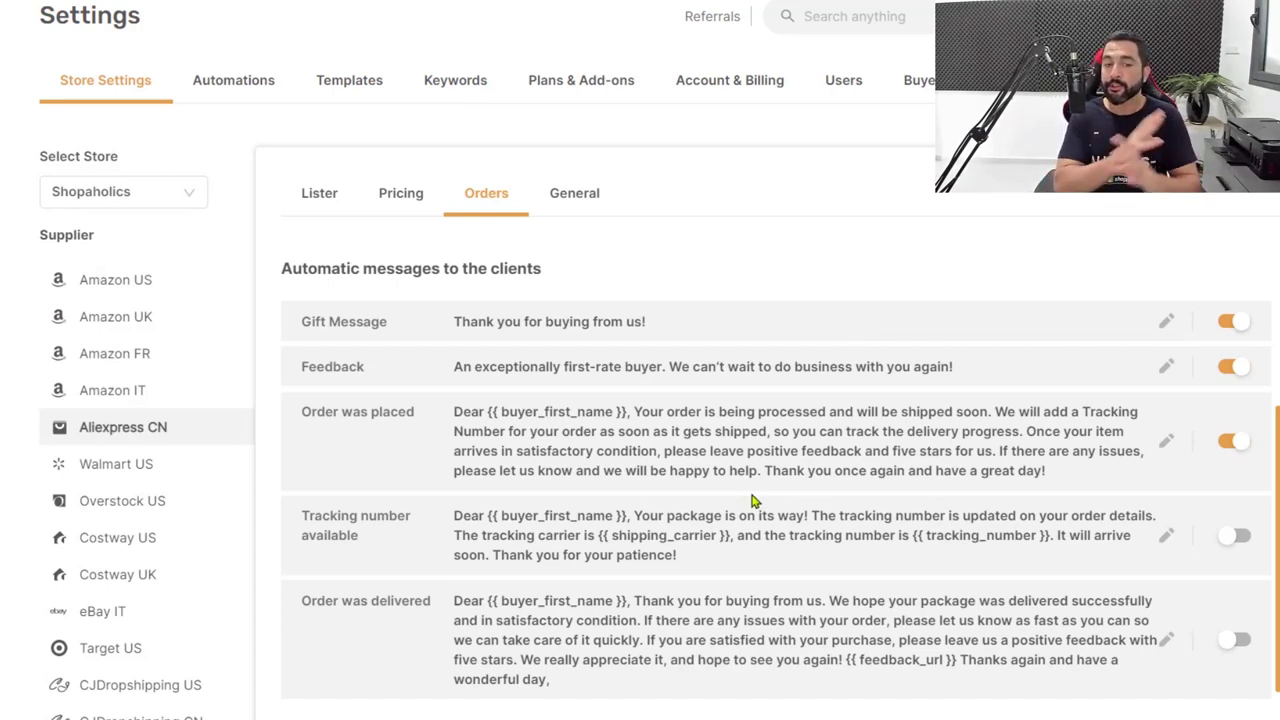
Enable Tracking number available and Order was delivered messages, then save the order settings.
scroll(612, 563, "down", 1)
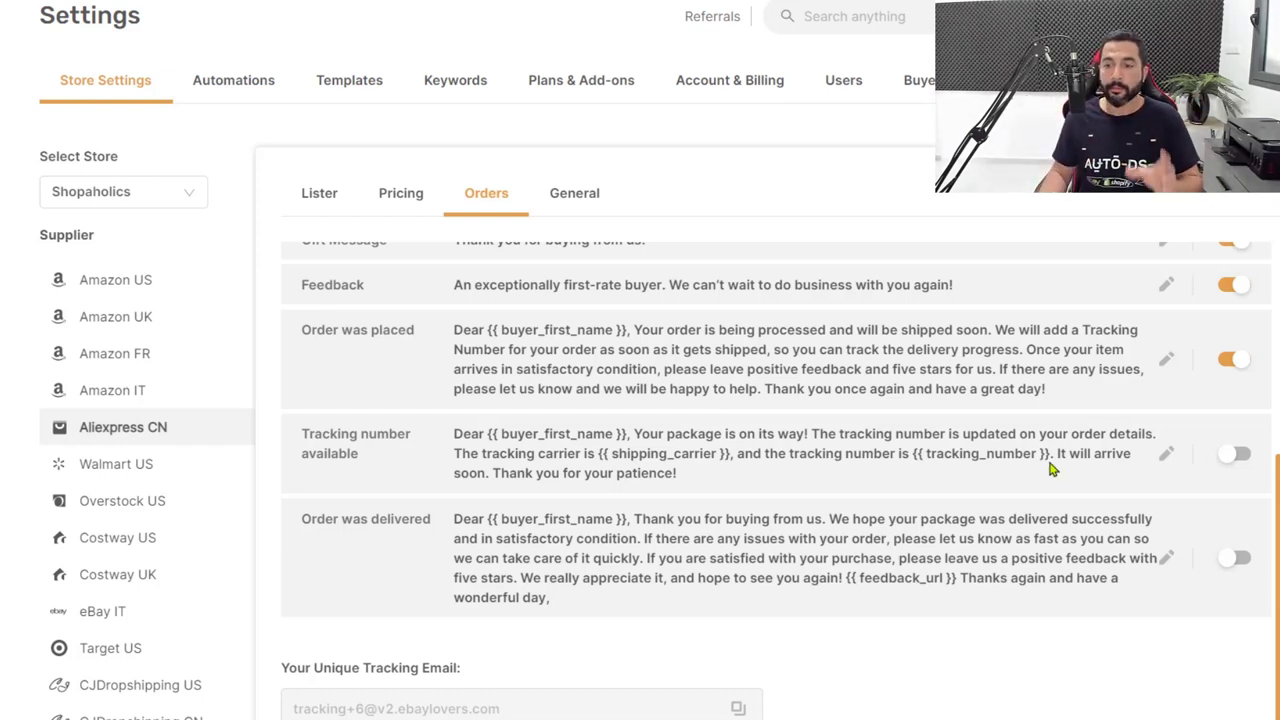
left_click(1236, 456)
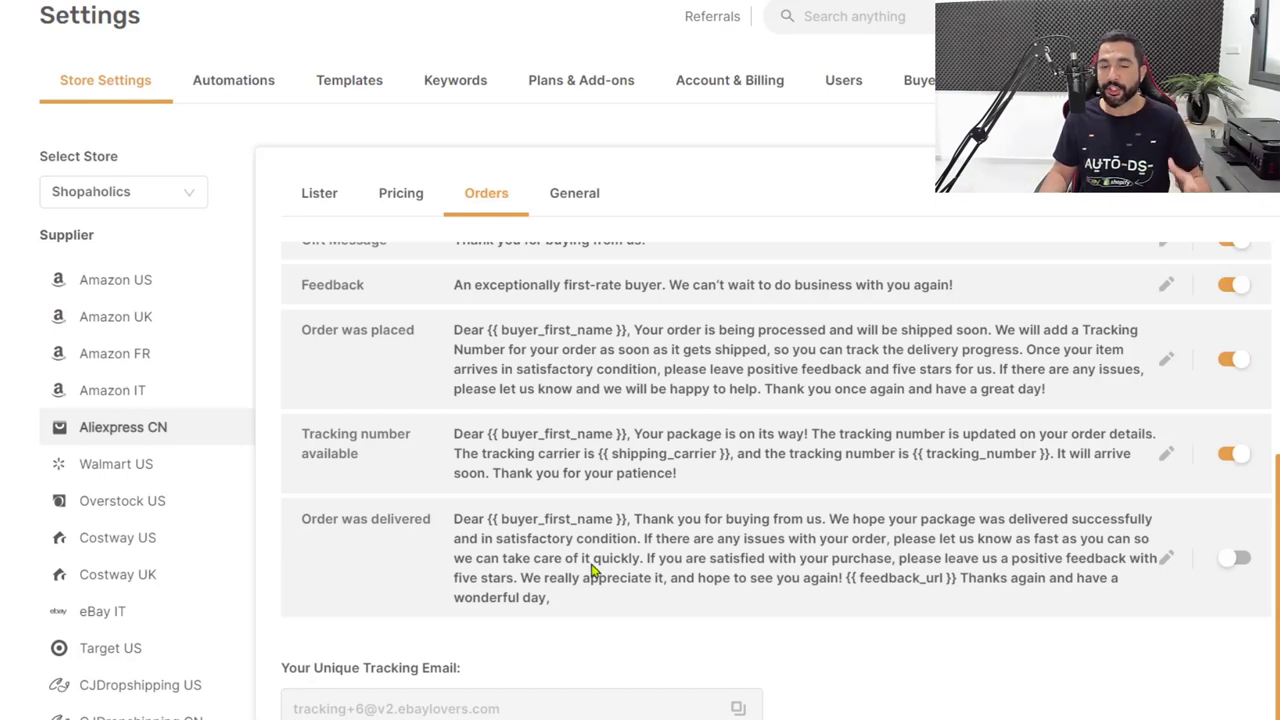
left_click(1236, 558)
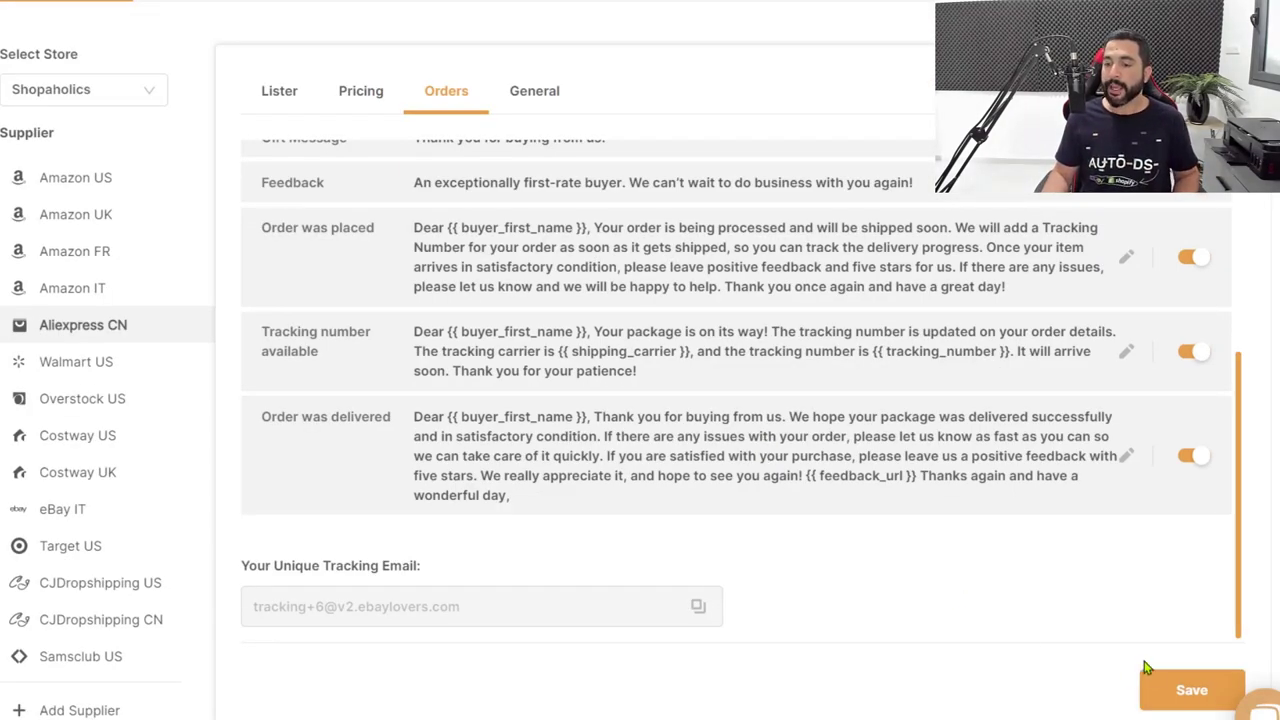
left_click(1160, 692)
scroll(886, 583, "up", 3)
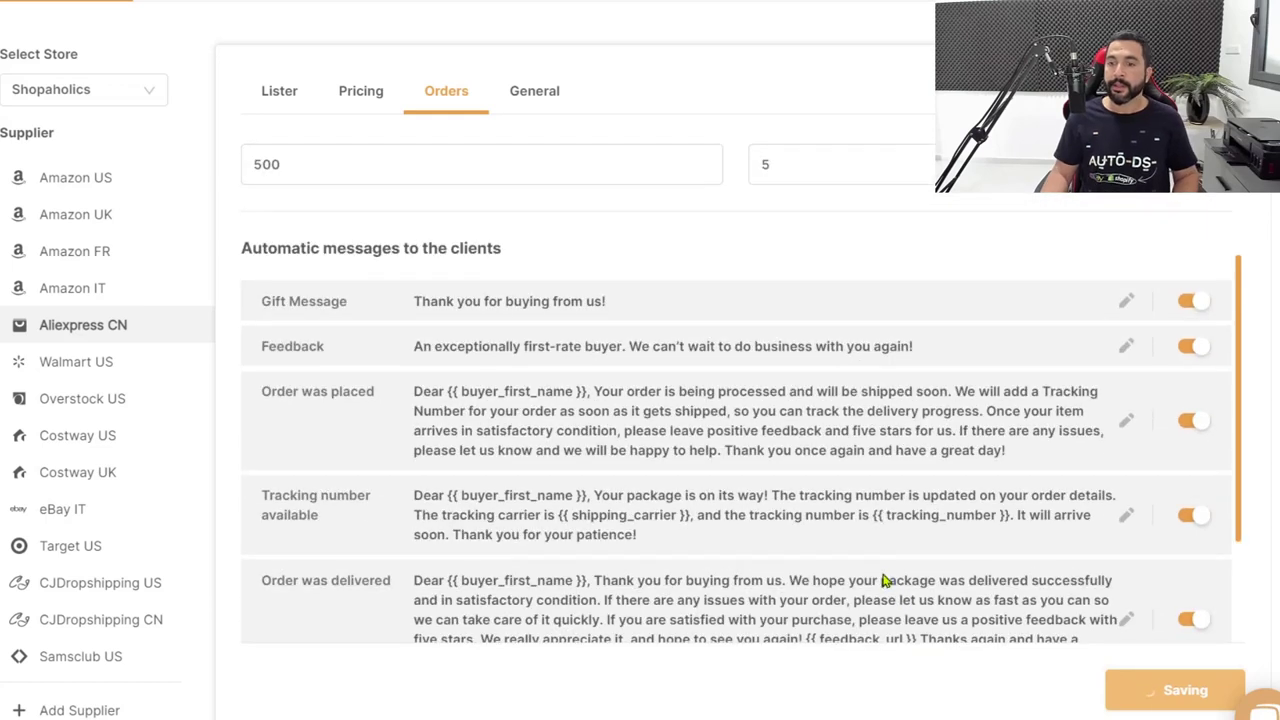
scroll(879, 577, "up", 2)
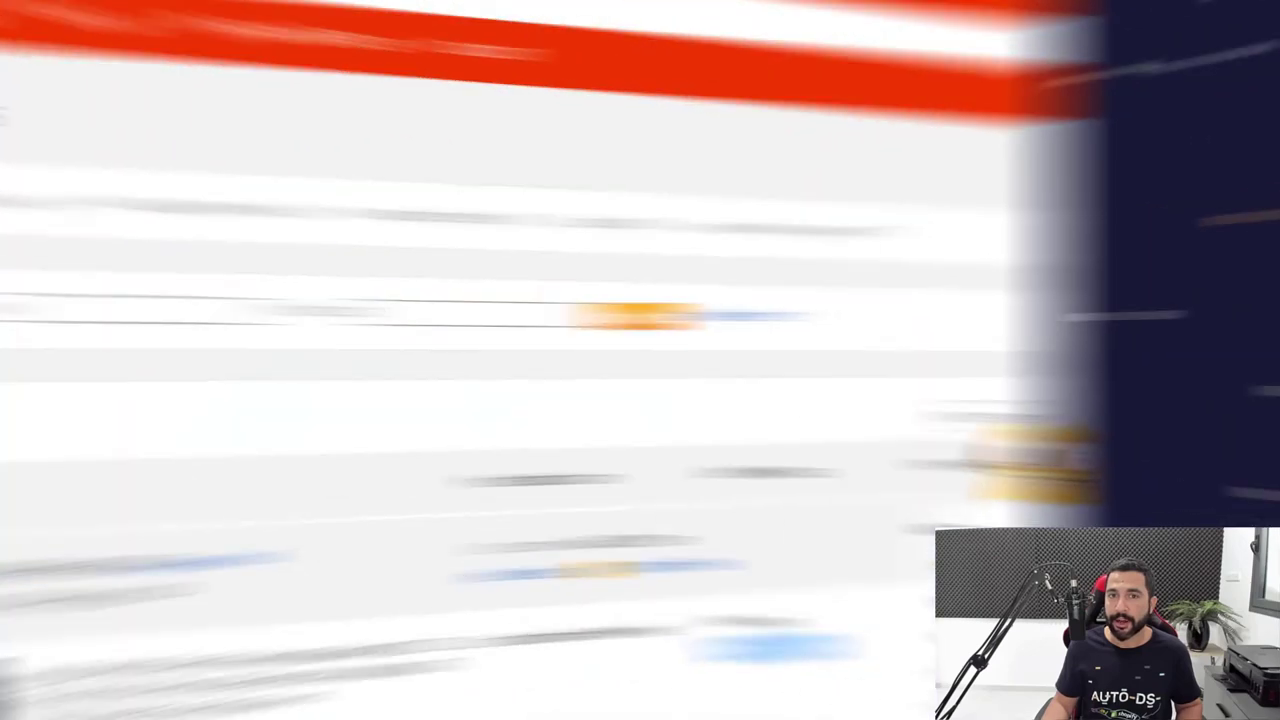
Scroll through the AliExpress My Orders list of finished purchases.
scroll(838, 107, "down", 3)
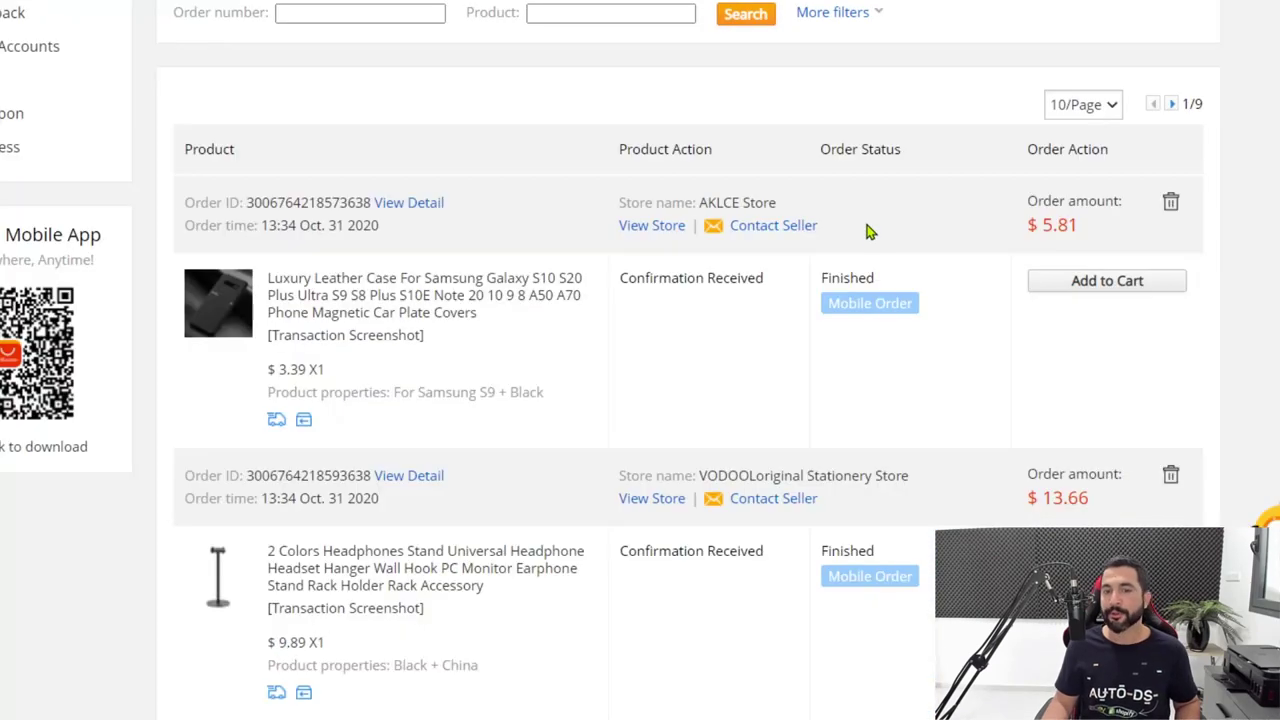
scroll(930, 312, "down", 1)
scroll(870, 237, "down", 2)
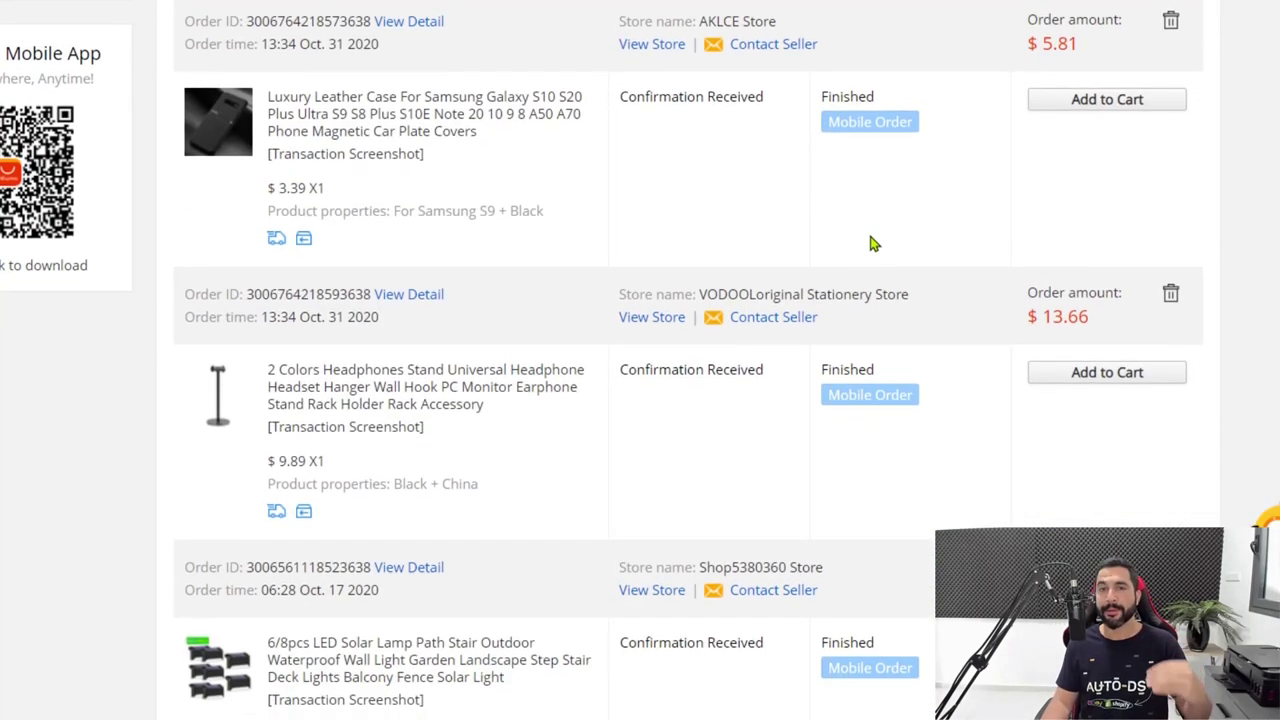
scroll(838, 64, "down", 1)
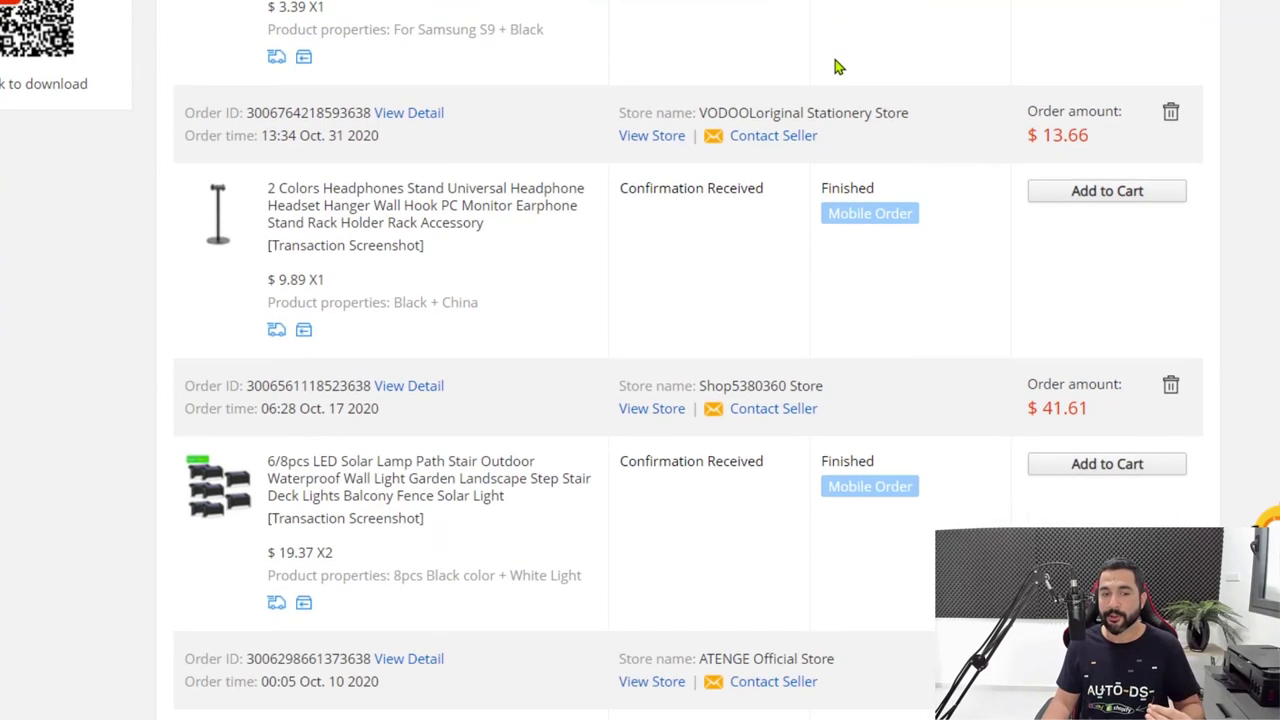
scroll(700, 80, "up", 2)
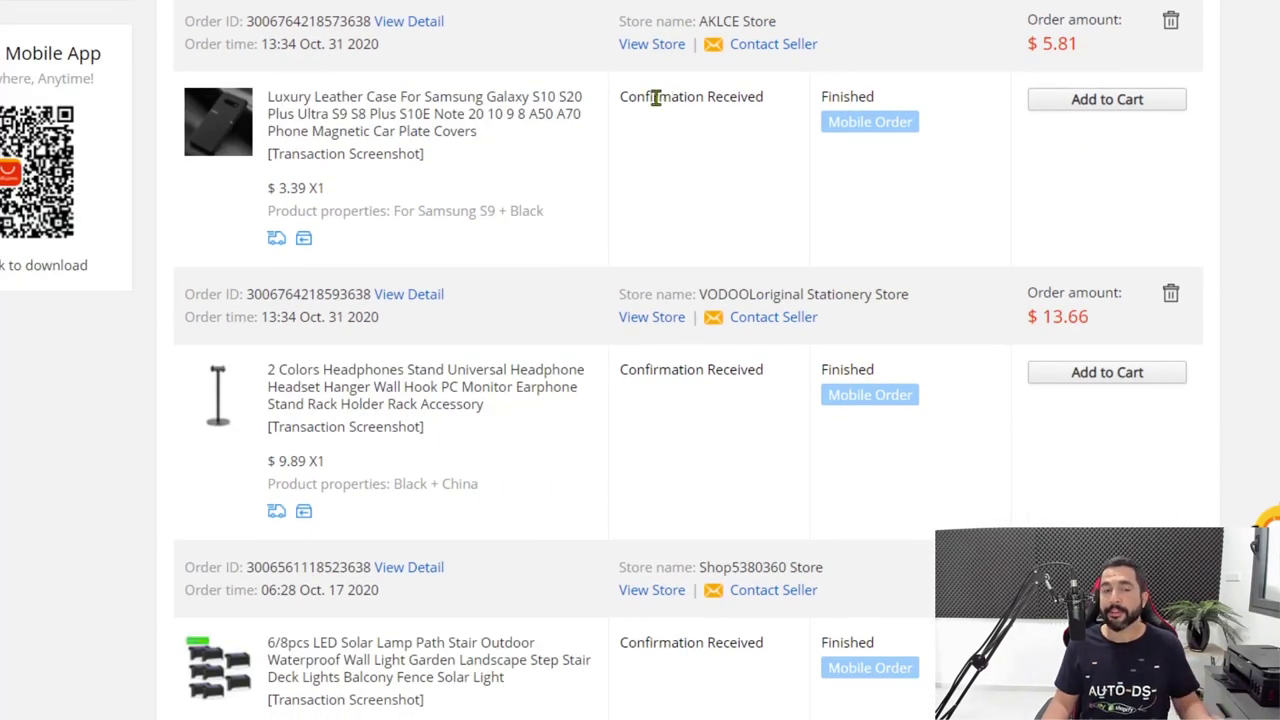